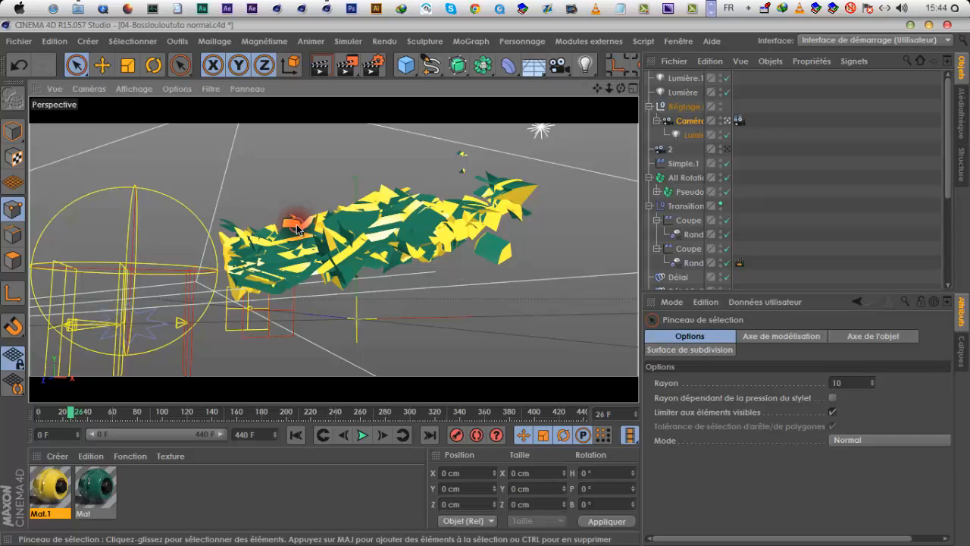
- Create a new project, add a MoTexte object and set its text to "CBL"
left_click(19, 41)
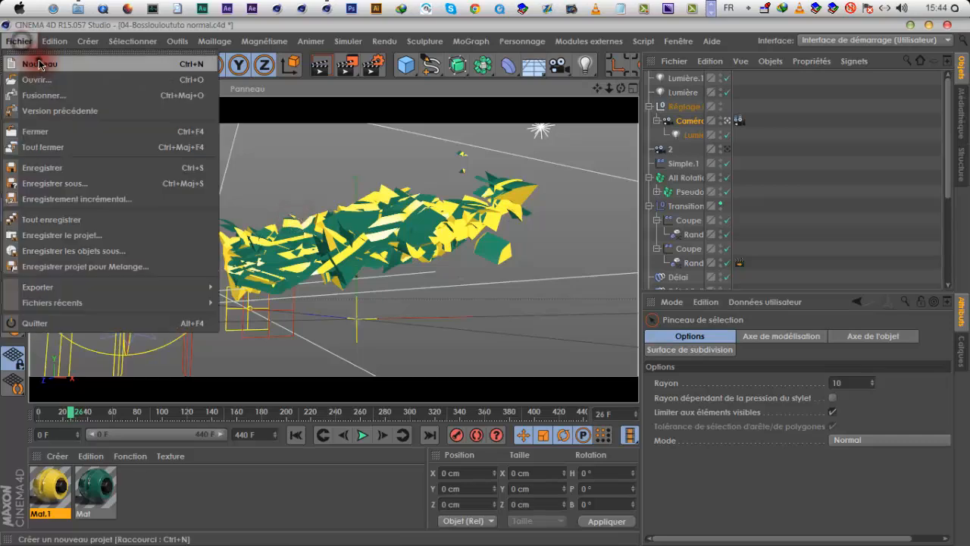
left_click(40, 64)
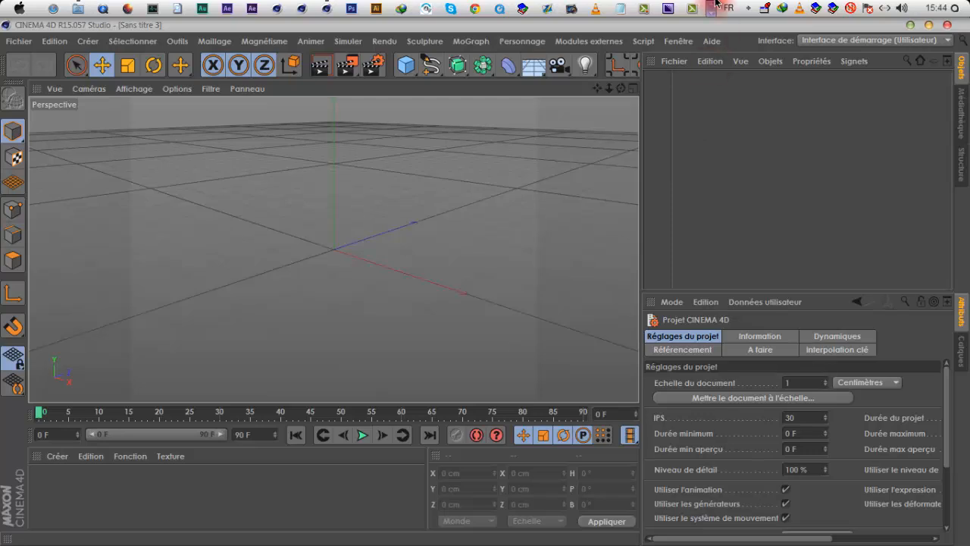
left_click(455, 43)
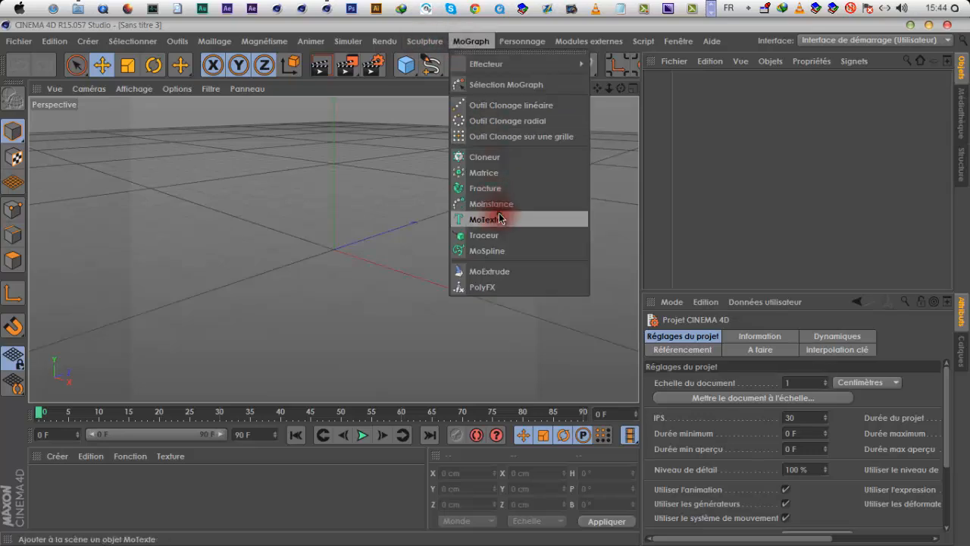
left_click(474, 216)
left_click_drag(765, 432, 665, 411)
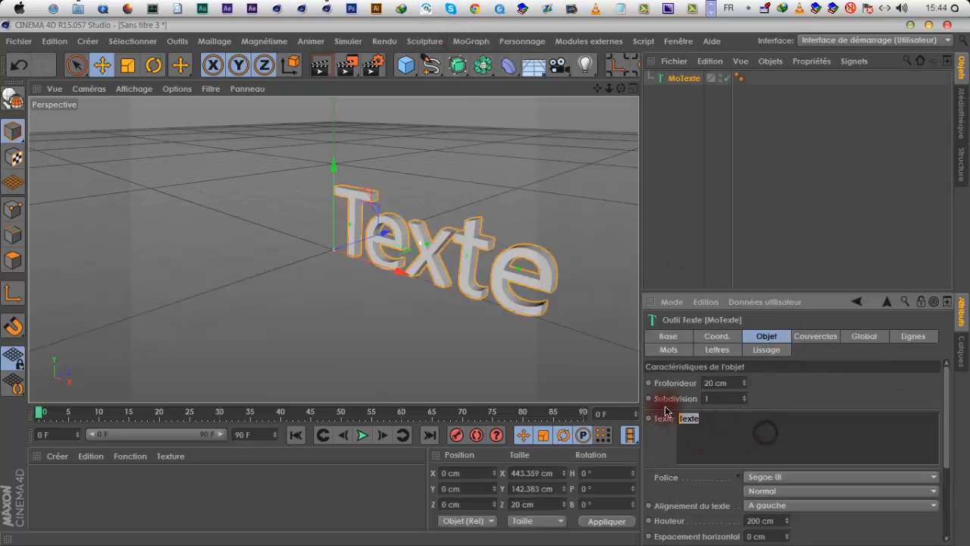
type("CBL")
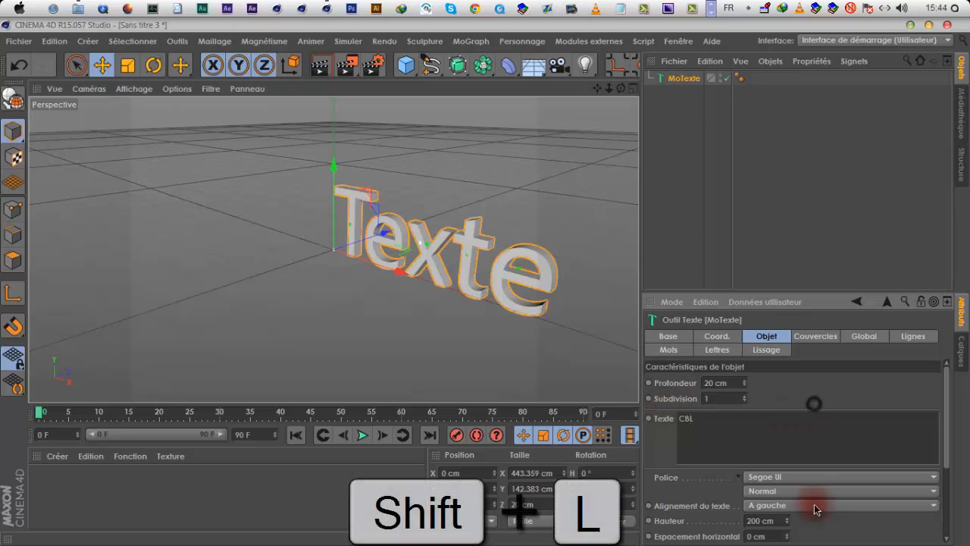
- Set the text's font to RaseOne Fill and its alignment to Centré
left_click(814, 477)
left_click(803, 400)
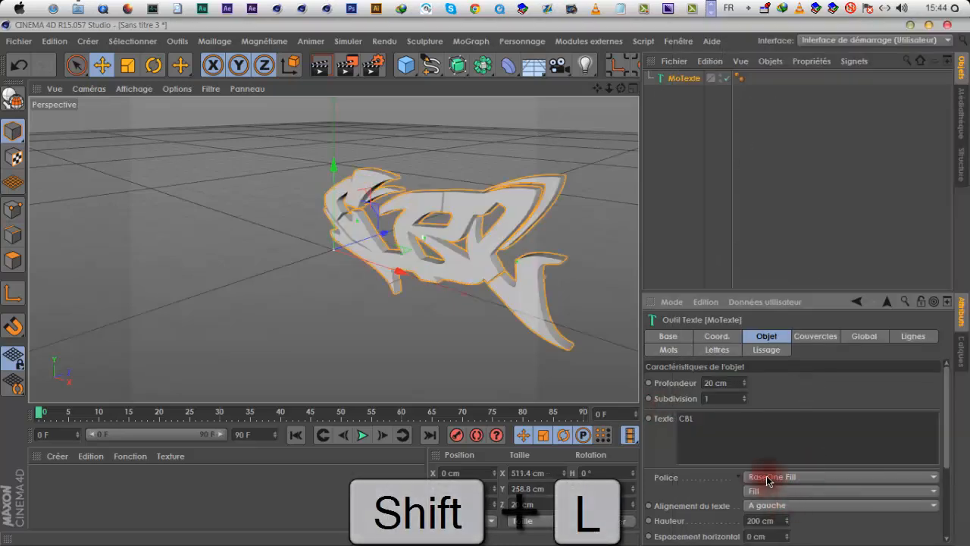
left_click(788, 434)
left_click(785, 506)
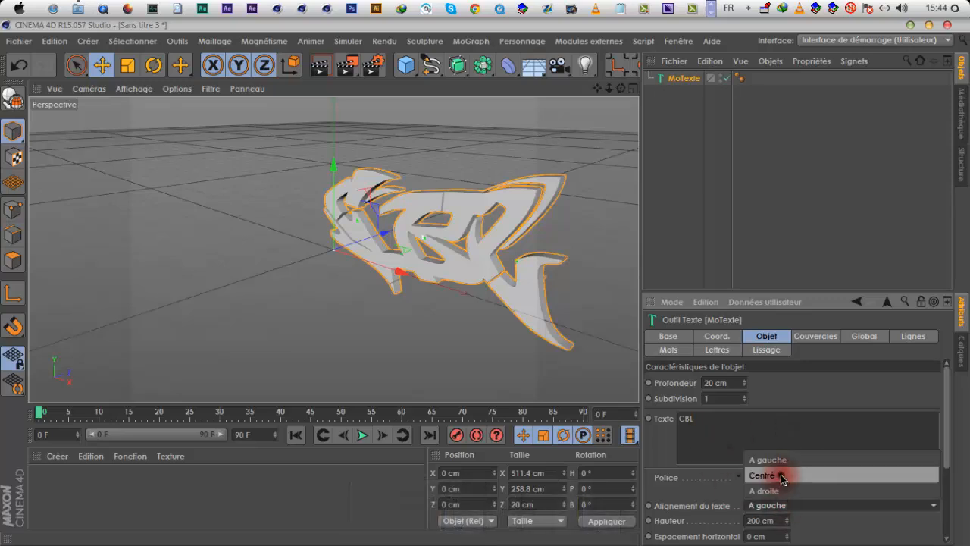
left_click(783, 475)
- Create a new material and apply it to the CBL text
left_click_drag(622, 85, 309, 184)
scroll(415, 209, "up", 5)
scroll(402, 208, "down", 2)
left_click_drag(596, 87, 428, 267)
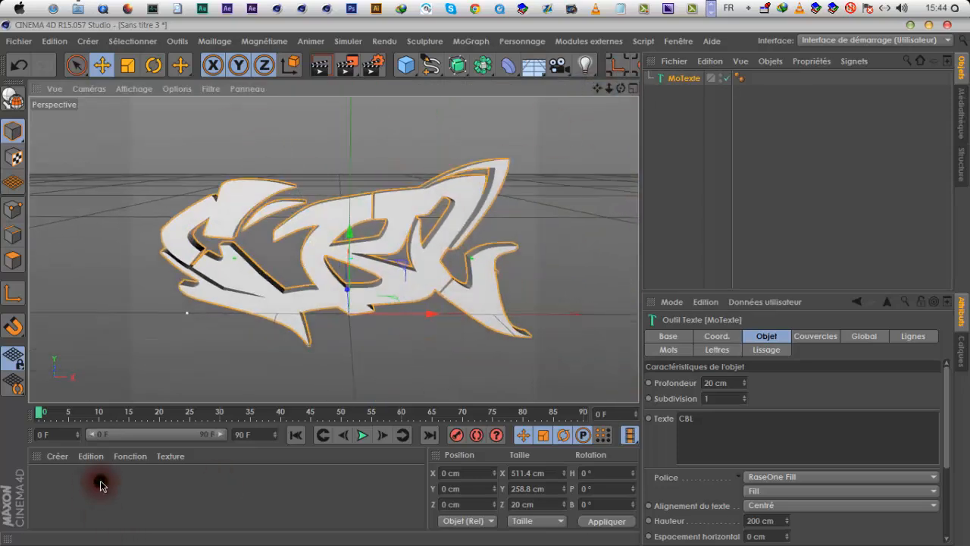
double_click(101, 485)
left_click_drag(50, 488, 357, 260)
- Set the material's colour to green with RGB values 0, 129, 0
double_click(47, 494)
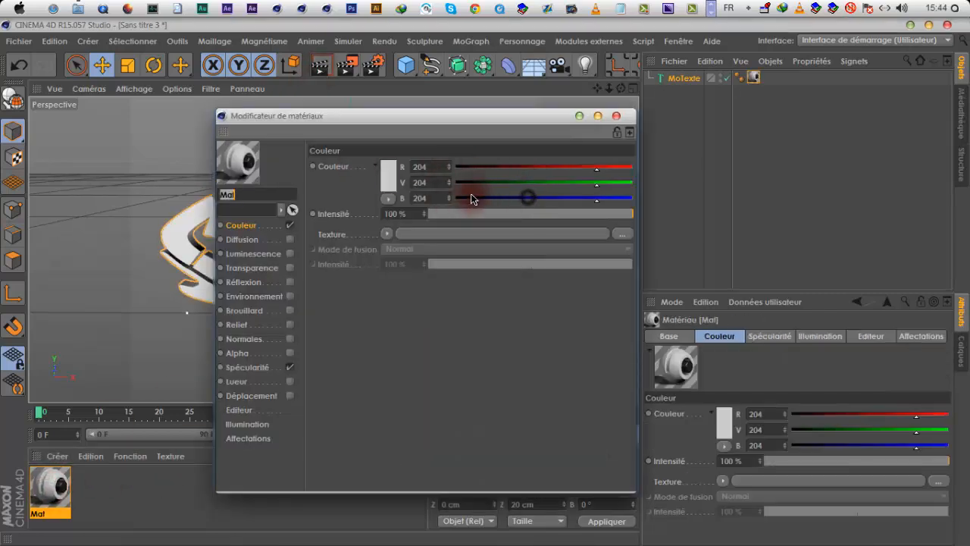
left_click(471, 198)
left_click(460, 198)
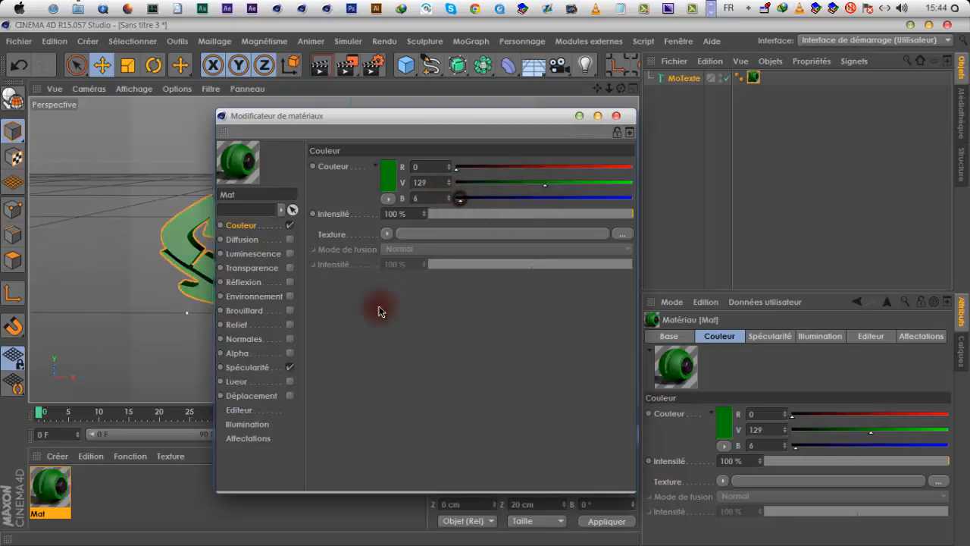
- Enable the green material's reflection with a Fresnel texture and reduce the reflection intensity
left_click(289, 282)
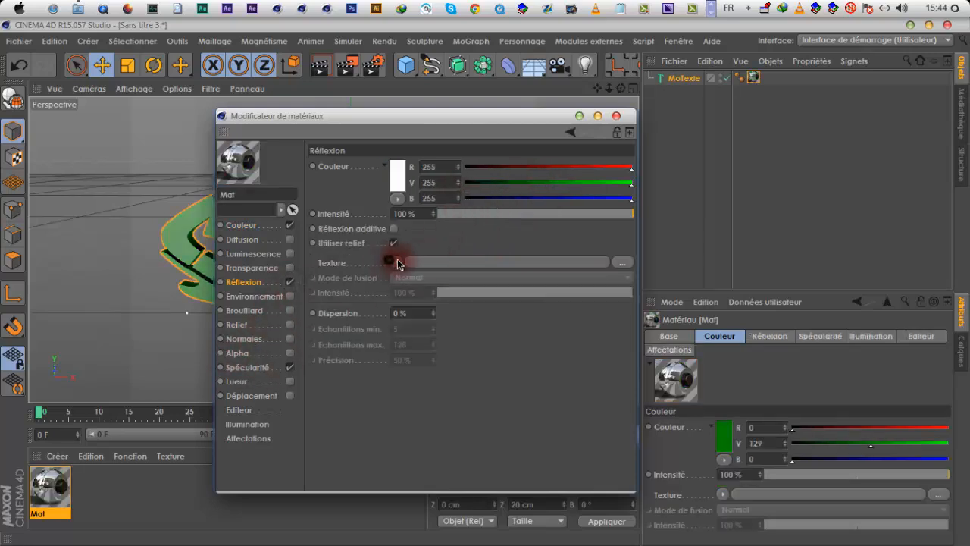
left_click(387, 262)
left_click(454, 368)
left_click(499, 338)
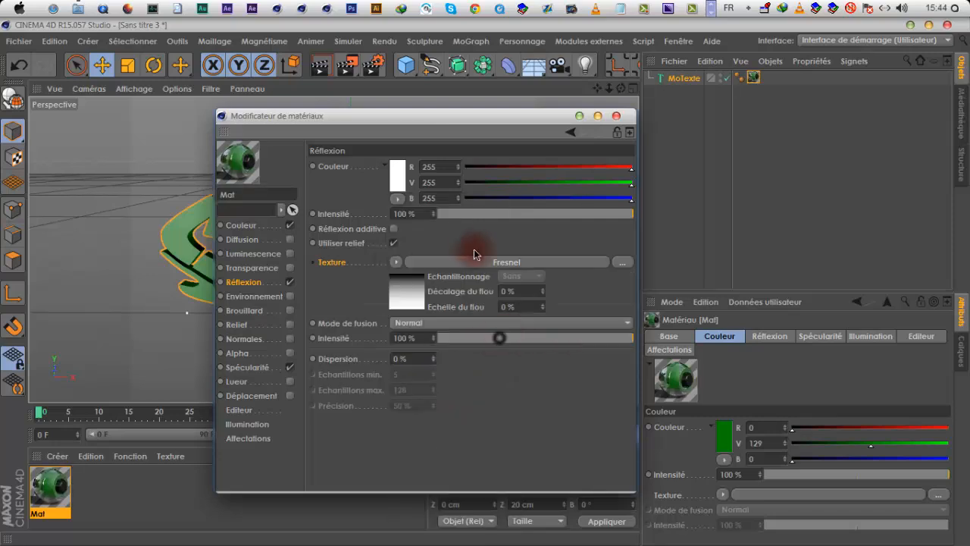
left_click(473, 215)
- Set the green material's specular width to 24% and height to 55%, and close the material editor
left_click(248, 369)
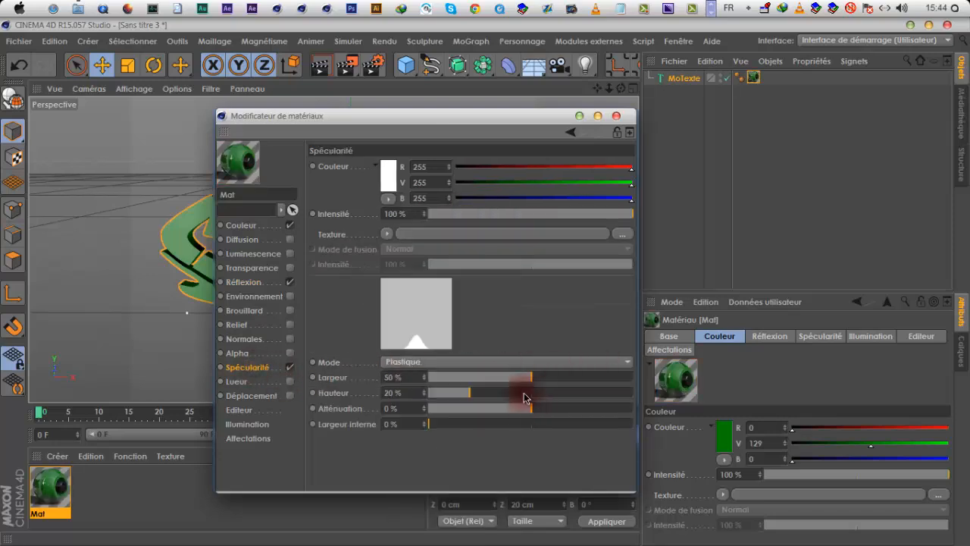
mouse_move(530, 377)
left_mouse_down()
mouse_move(488, 378)
mouse_move(485, 391)
mouse_move(533, 394)
left_mouse_up()
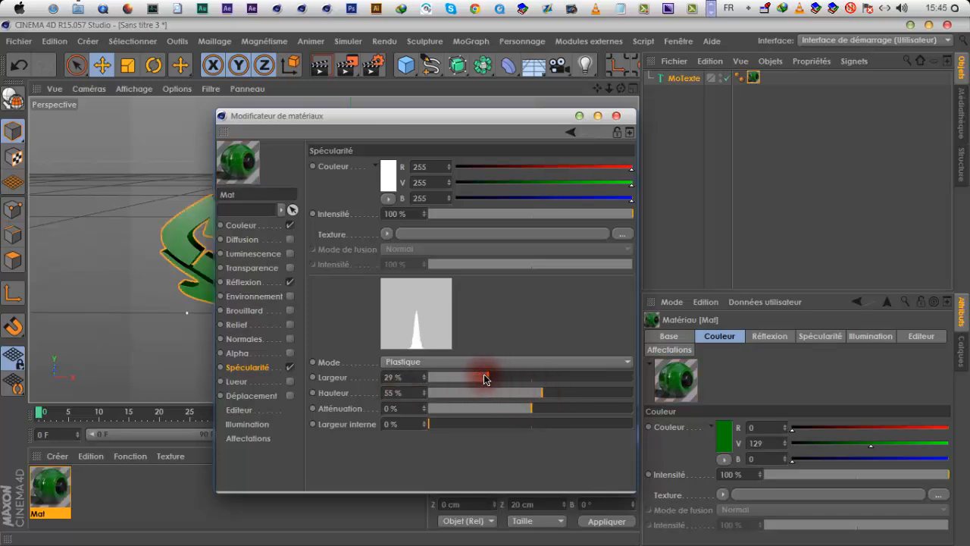
left_click(616, 116)
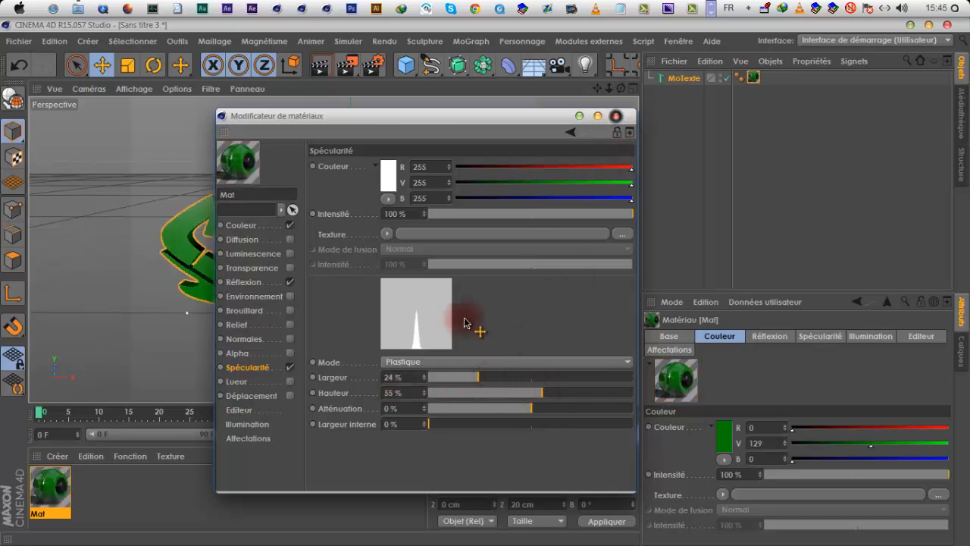
left_click(684, 78)
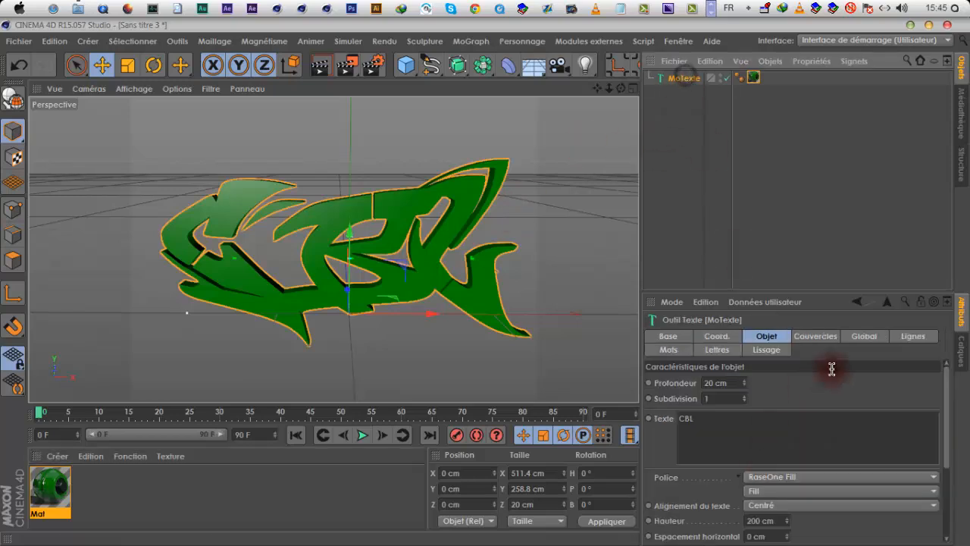
double_click(102, 500)
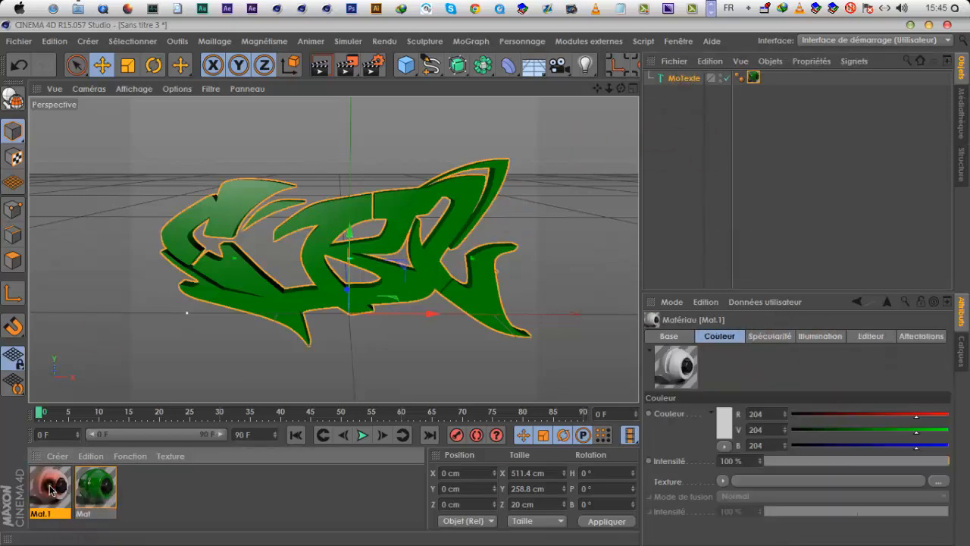
double_click(50, 489)
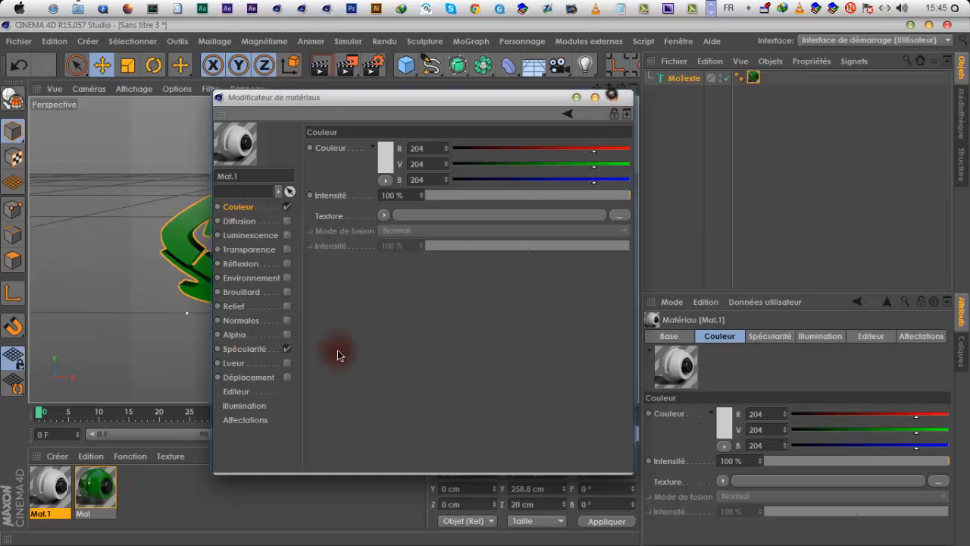
key("Delete")
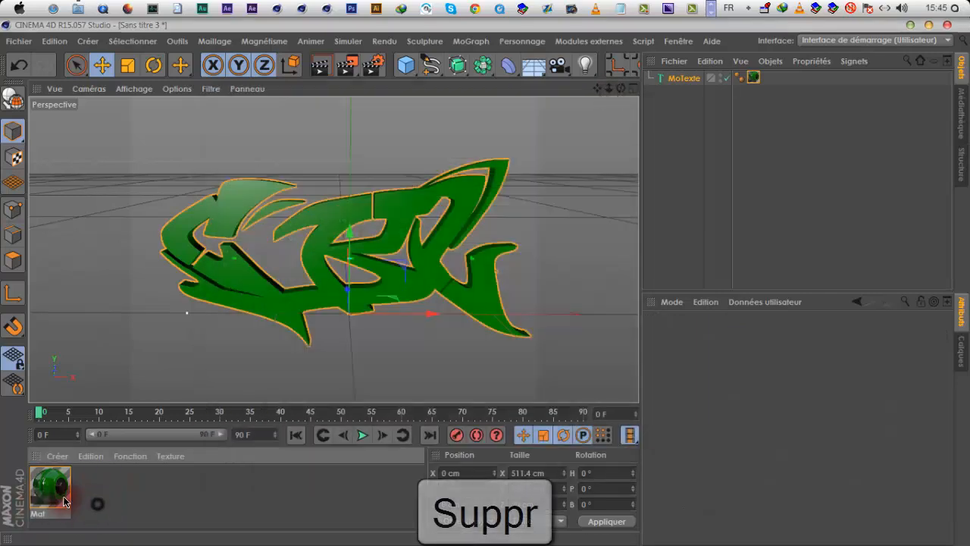
- Duplicate the green material and set the copy's colour to yellow with RGB values 240, 207, 62
left_click(47, 494)
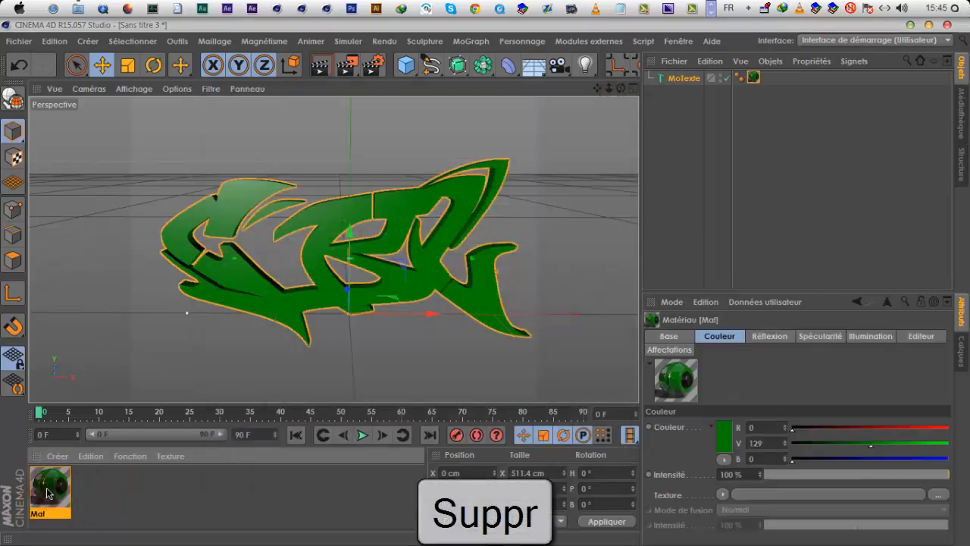
left_click_drag(54, 491, 110, 493, "ctrl")
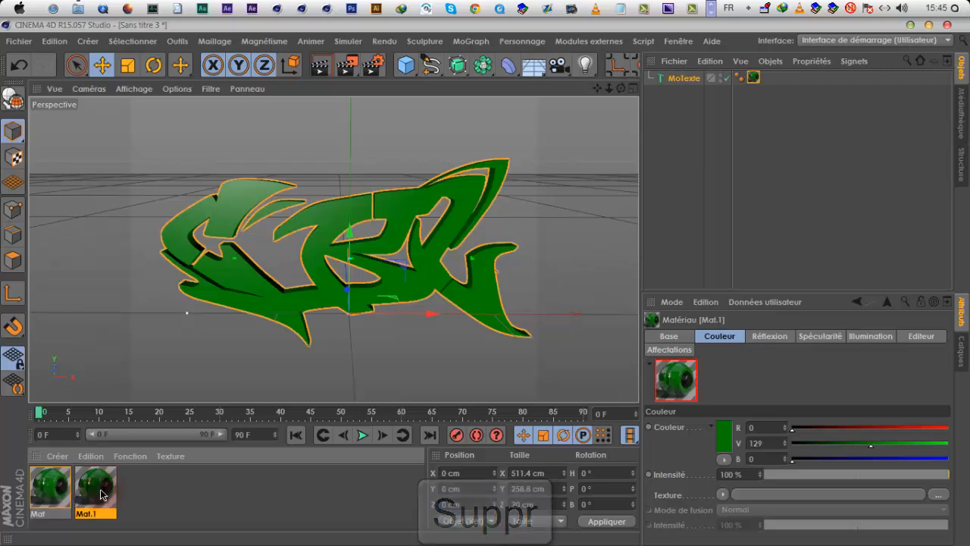
double_click(98, 490)
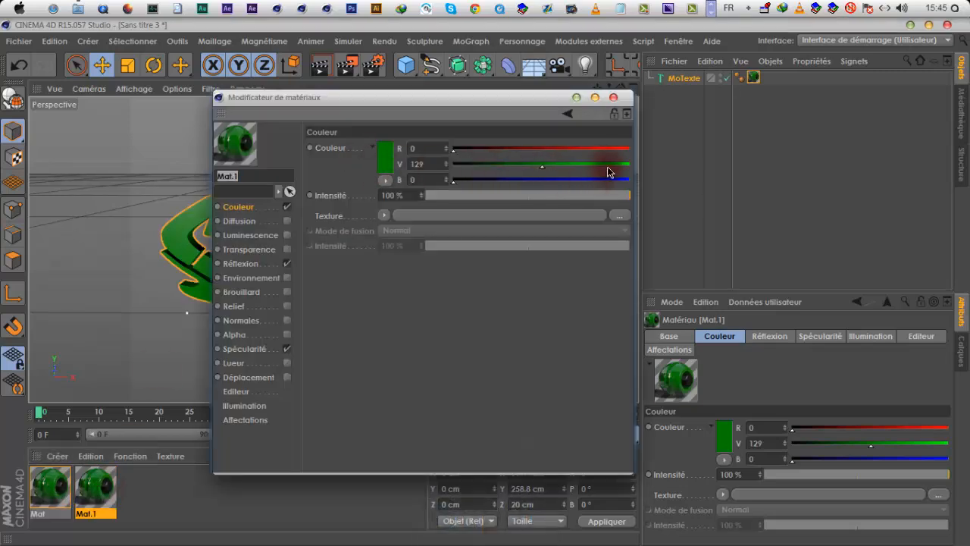
left_click(620, 149)
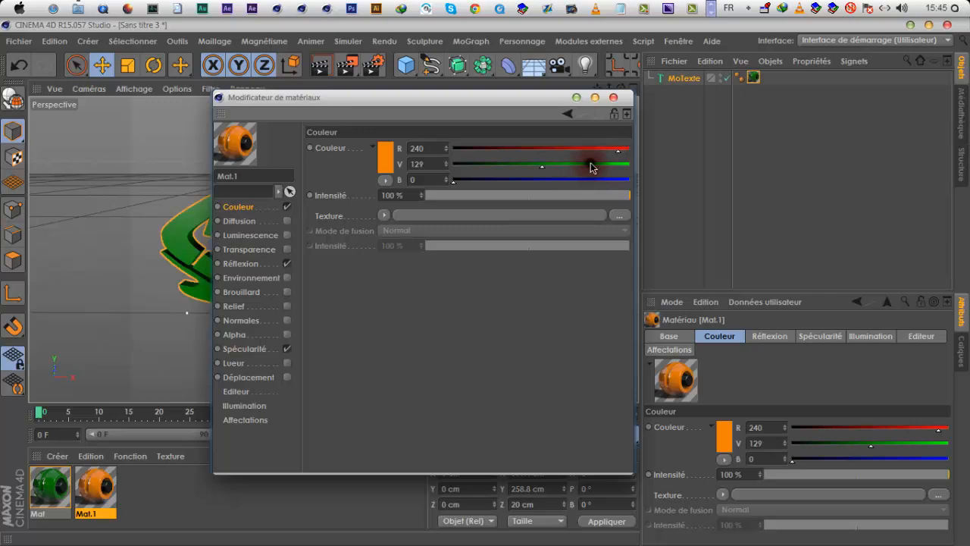
left_click(590, 164)
left_click(604, 164)
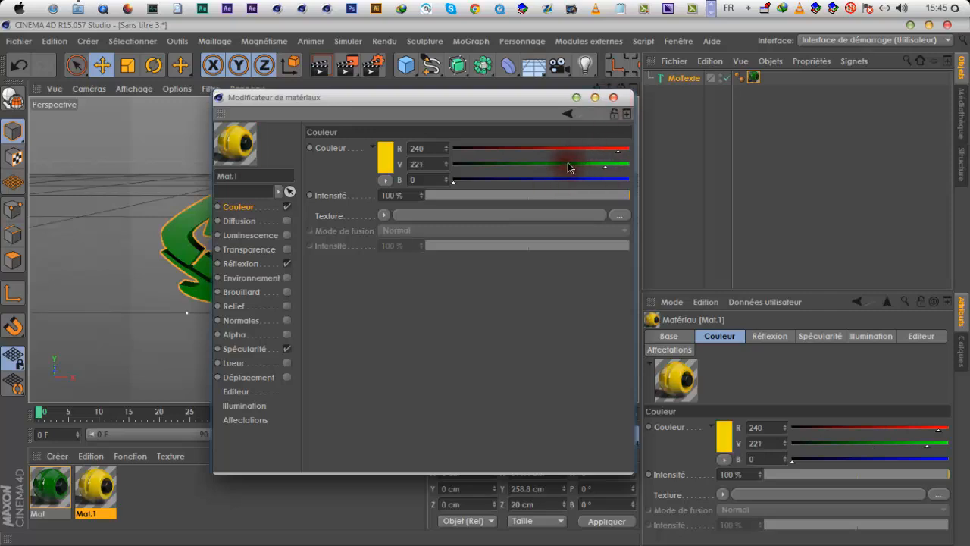
left_click(529, 180)
left_click_drag(499, 189, 652, 195)
left_click(495, 181)
left_click(614, 98)
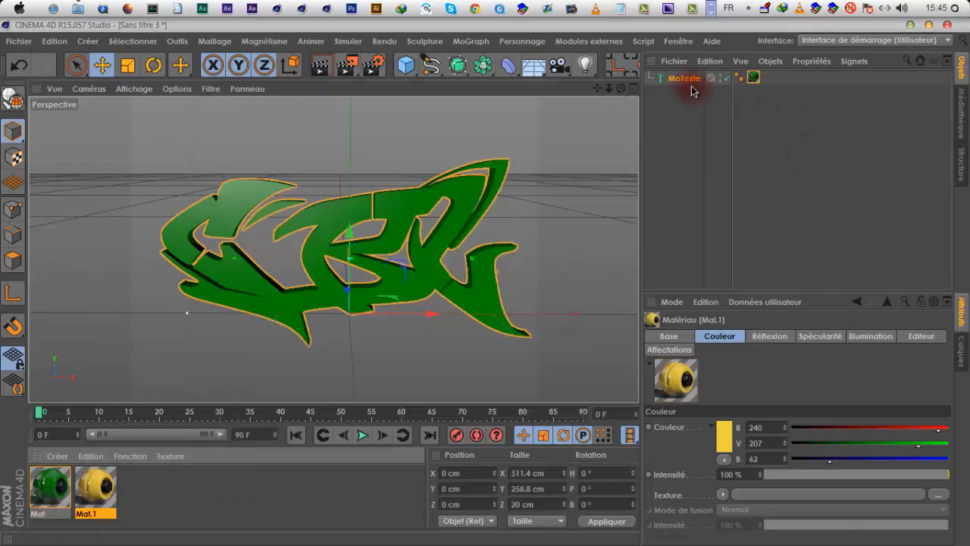
- Set both the start and end caps of the MoTexte object to Couvercle et biseau
left_click(688, 79)
left_click(815, 336)
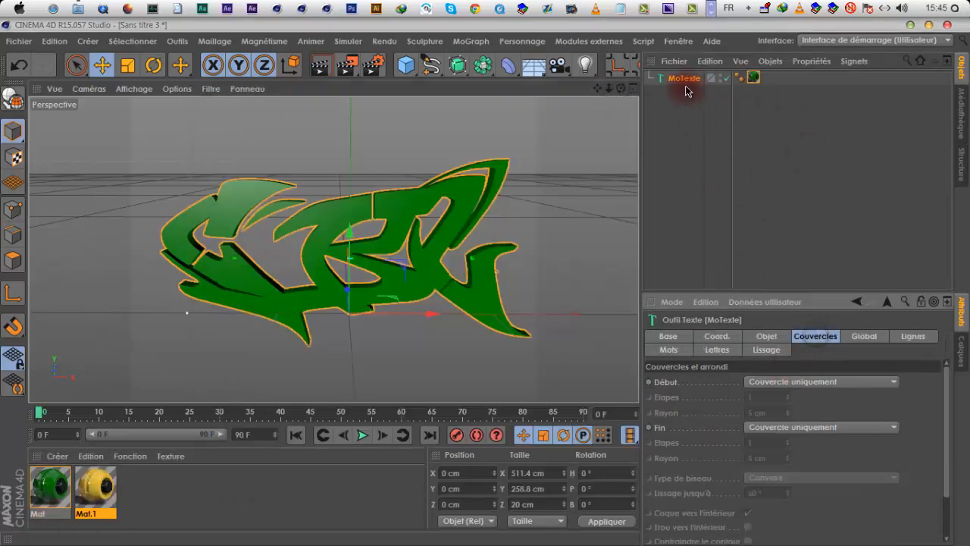
left_click(771, 382)
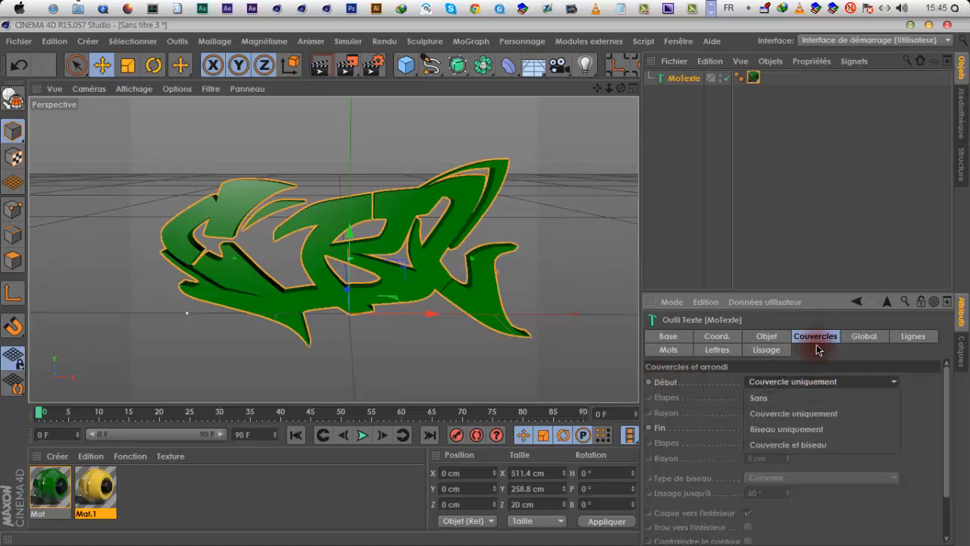
left_click(781, 445)
left_click(784, 427)
left_click(787, 490)
- Apply the yellow material to the text, try limiting it to selection C1, and limit it to R1 instead
left_click_drag(95, 489, 364, 247)
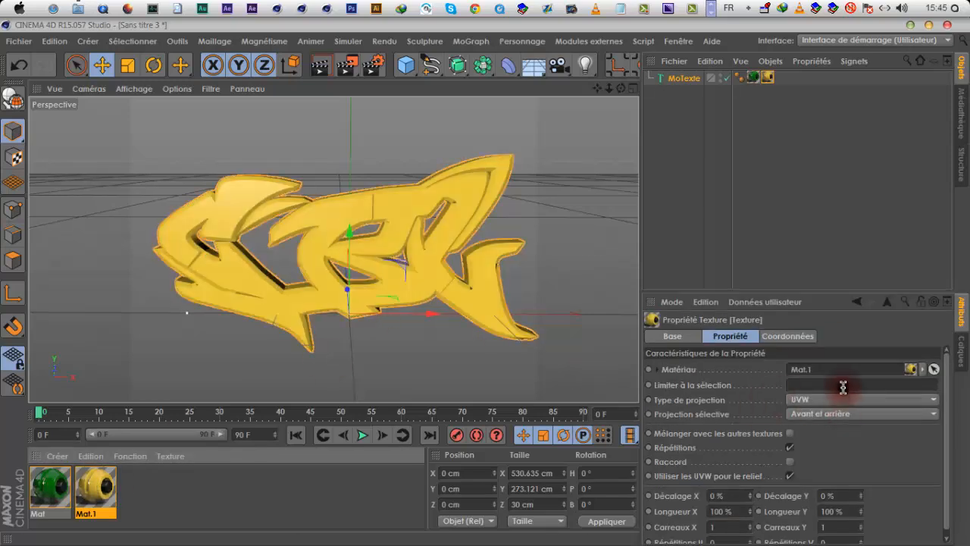
left_click(843, 385)
type("C1")
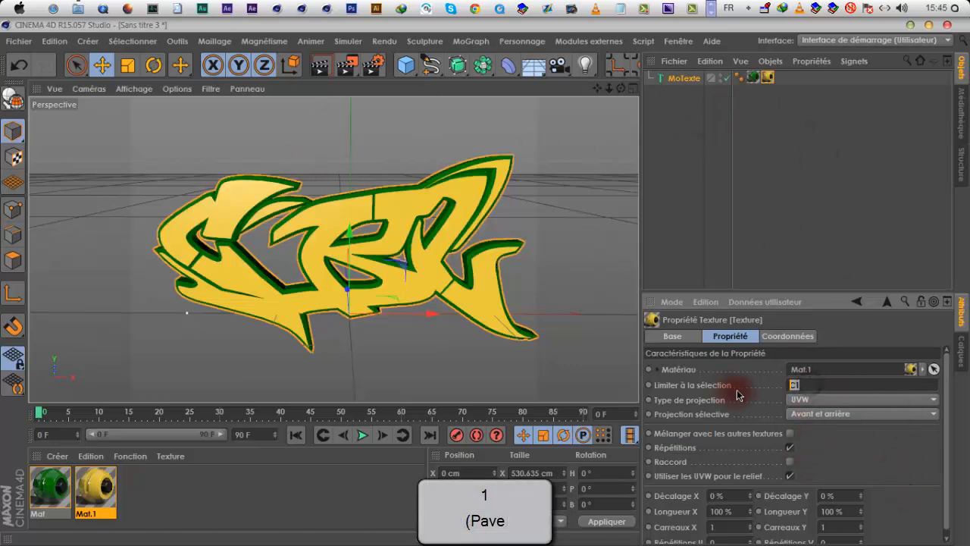
type("R1")
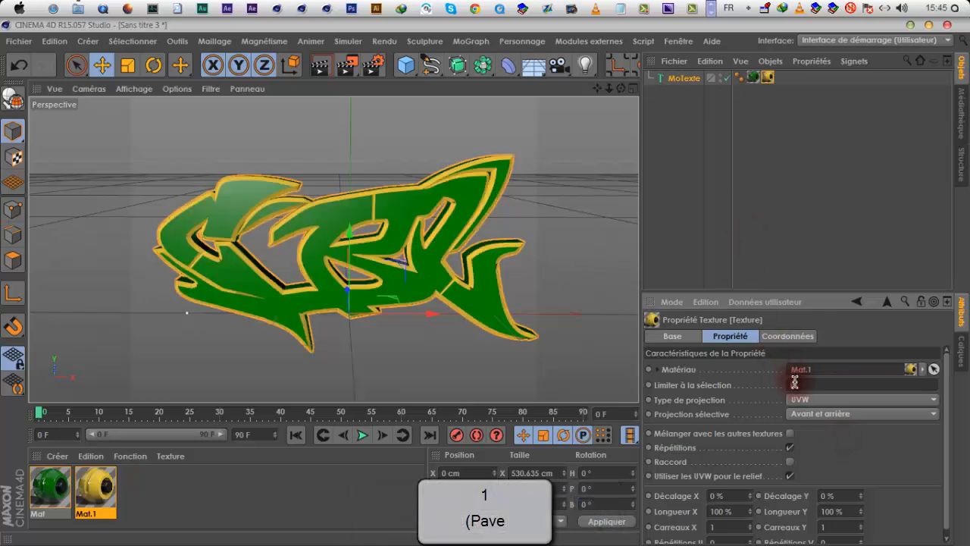
- Duplicate the yellow texture tag on the text and limit the copy to selection R2 for the back bevel
left_click_drag(621, 91, 482, 287)
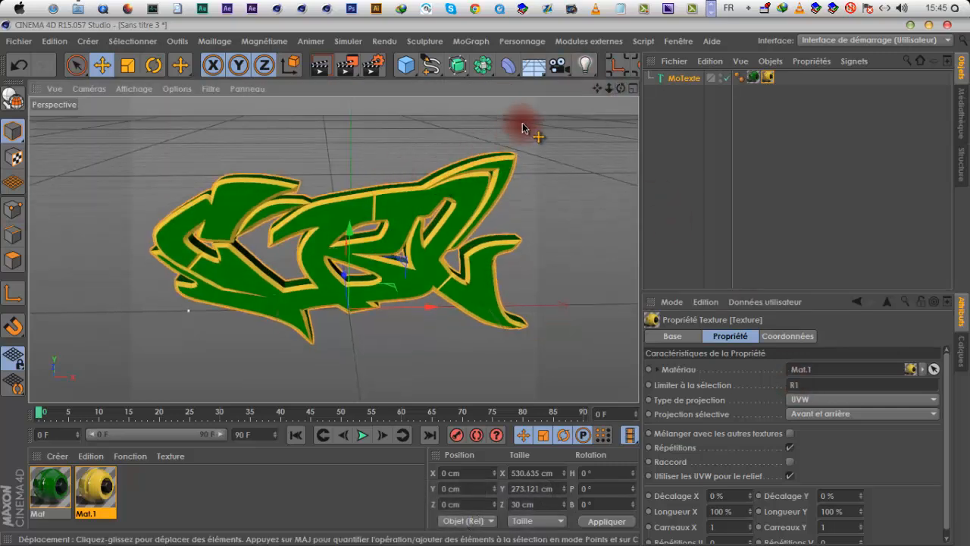
left_click_drag(617, 85, 812, 116)
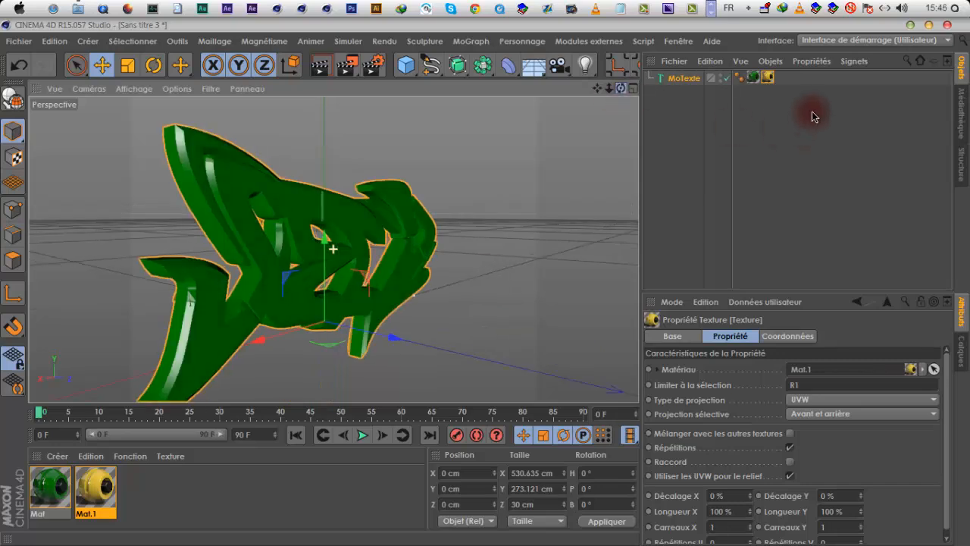
left_click_drag(767, 77, 790, 78, "ctrl")
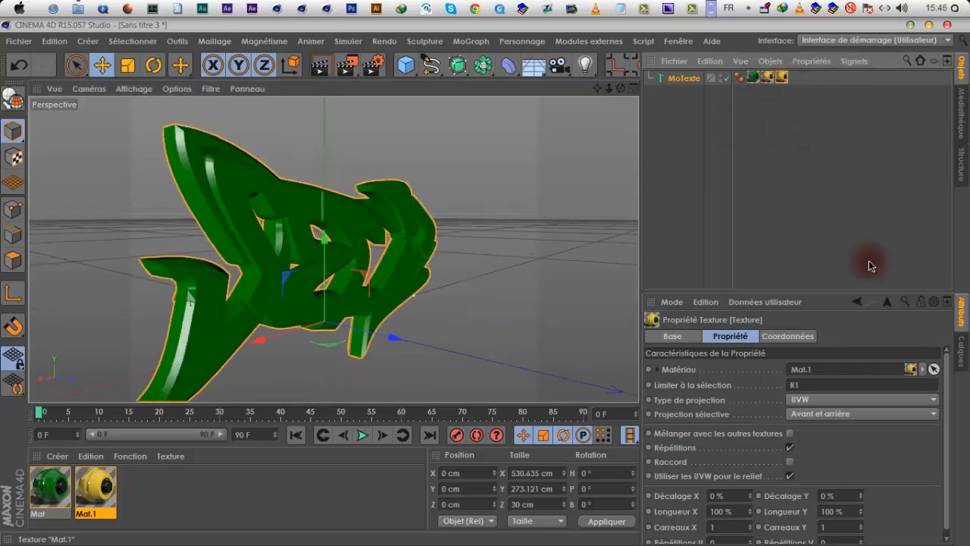
left_click(831, 385)
key("BackSpace")
type("2")
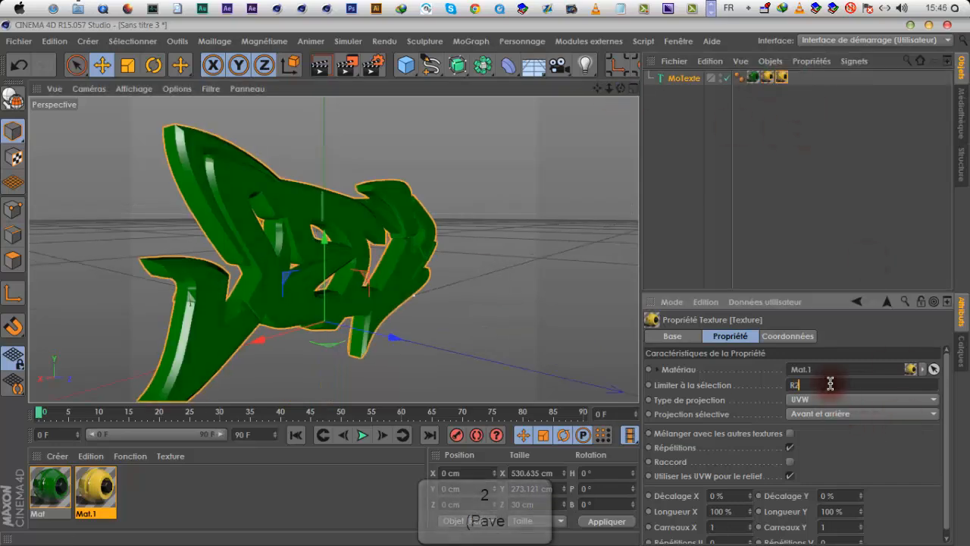
- Deselect the text and render the perspective view from the front to check the two materials
left_click(739, 160)
left_click_drag(621, 88, 485, 283)
left_click(326, 64)
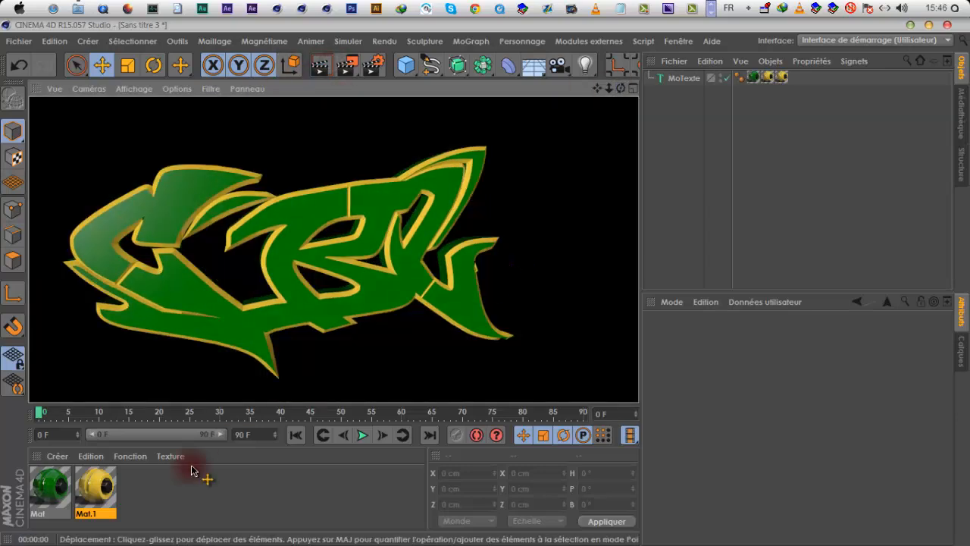
- Raise the blue component of the green material's colour to about 52 and render the view to check it
double_click(36, 485)
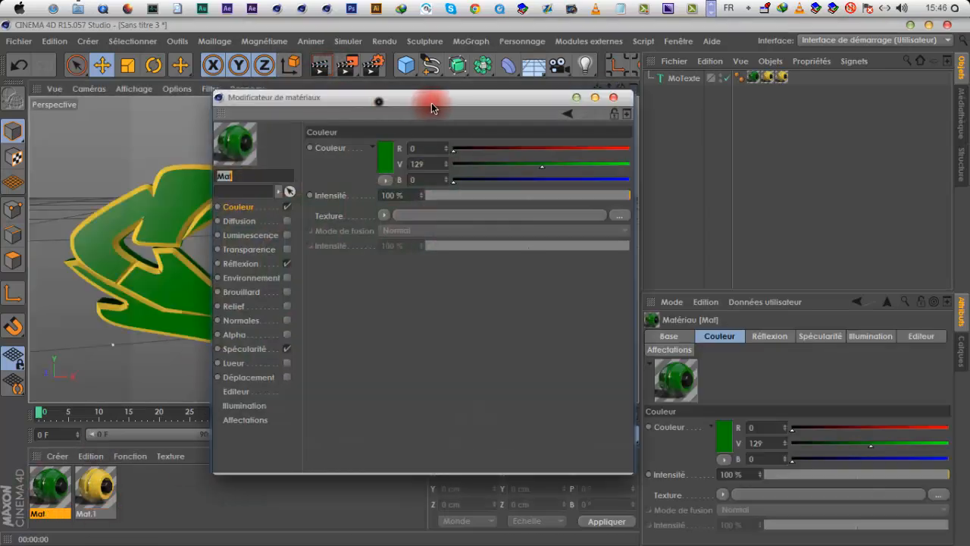
left_click_drag(428, 102, 606, 103)
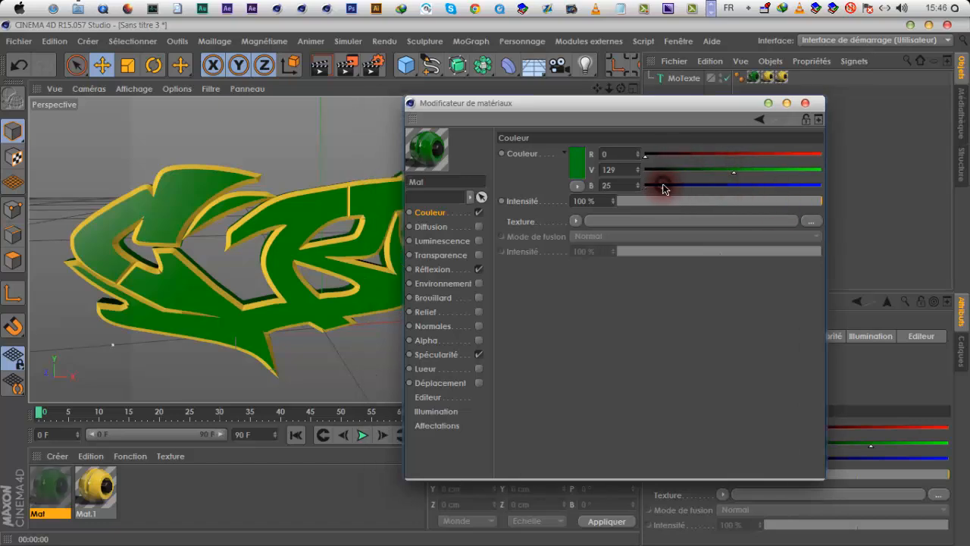
left_click_drag(679, 186, 635, 190)
left_click(604, 103)
left_click_drag(604, 103, 635, 103)
left_click_drag(706, 187, 722, 188)
left_click(713, 188)
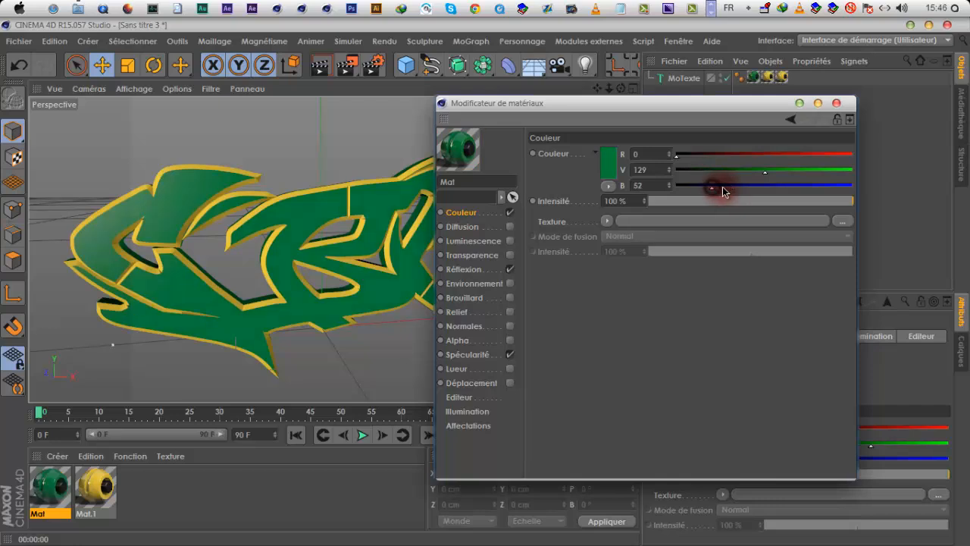
left_click(320, 66)
left_click(612, 204)
- Set the yellow material's blue component to 83, render the view to check it, and close the material editor
left_click(95, 491)
left_click_drag(754, 191, 755, 191)
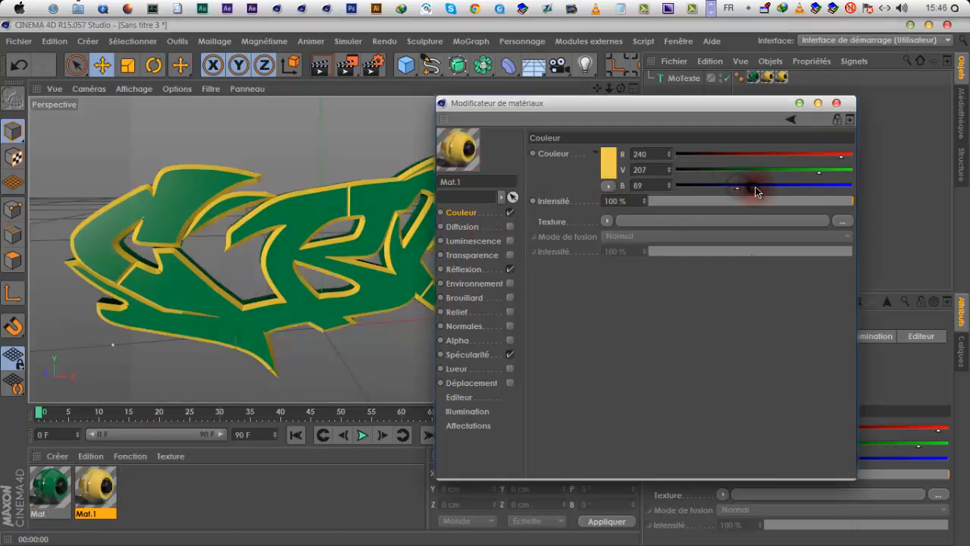
left_click(729, 188)
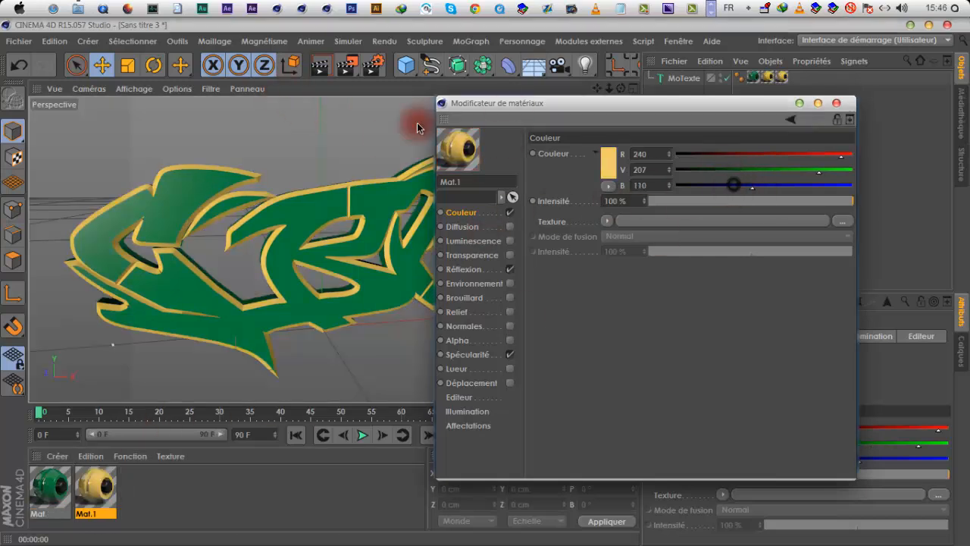
left_click(321, 63)
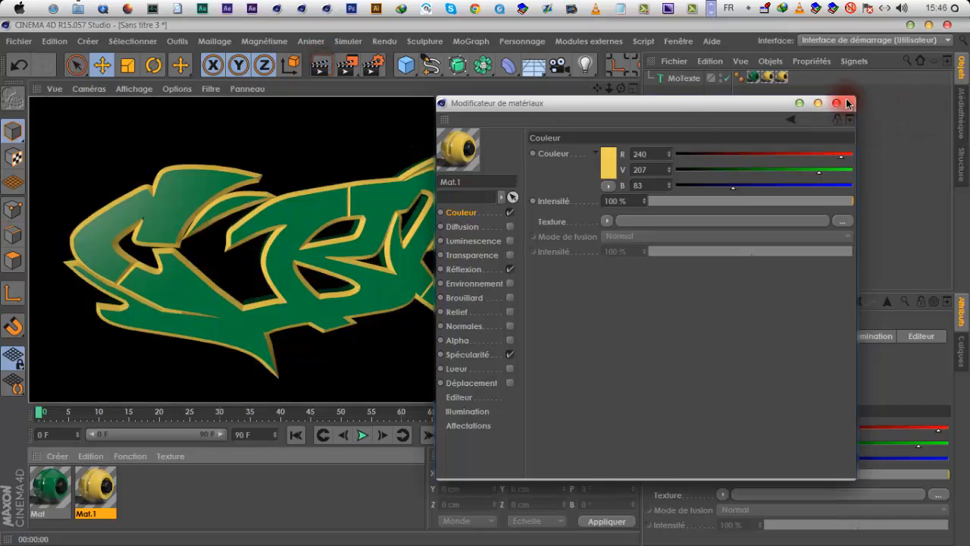
left_click(836, 102)
- Set the extrusion depth of the MoTexte object to 50 cm
left_click_drag(480, 275, 523, 282, "alt")
left_click(680, 78)
left_click(765, 336)
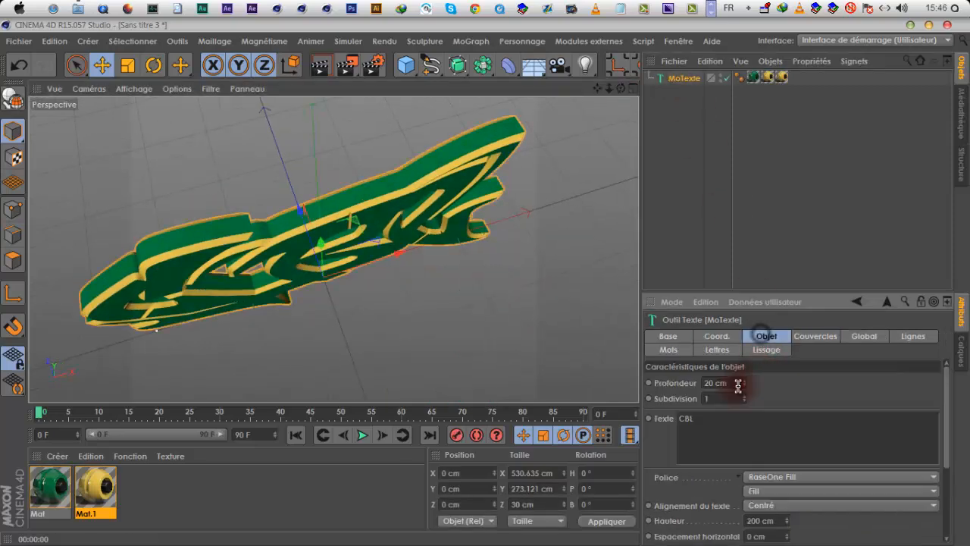
left_click_drag(746, 374, 746, 377)
double_click(735, 384)
type("50")
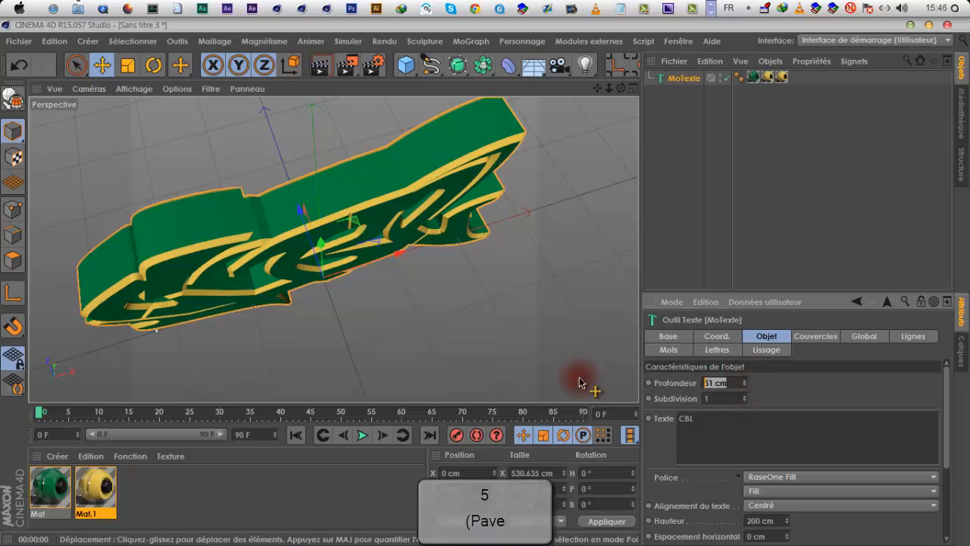
left_click(814, 400)
- Rename the MoTexte object as CBL, reusing the wording of its text
left_click_drag(624, 89, 609, 74)
mouse_move(477, 273)
left_mouse_down()
mouse_move(485, 267)
mouse_move(482, 276)
left_mouse_up()
left_click_drag(732, 418, 652, 414)
key("super+c")
right_click(686, 78)
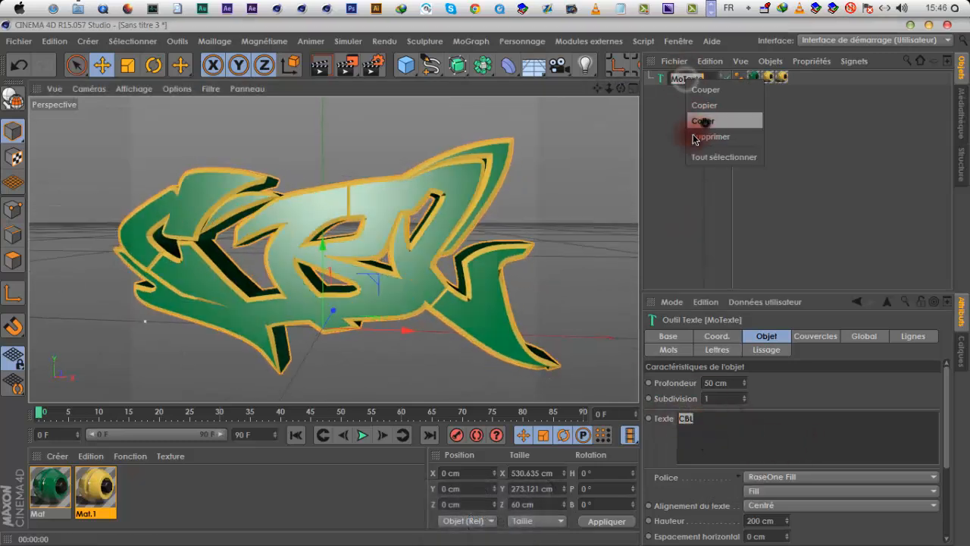
left_click(702, 120)
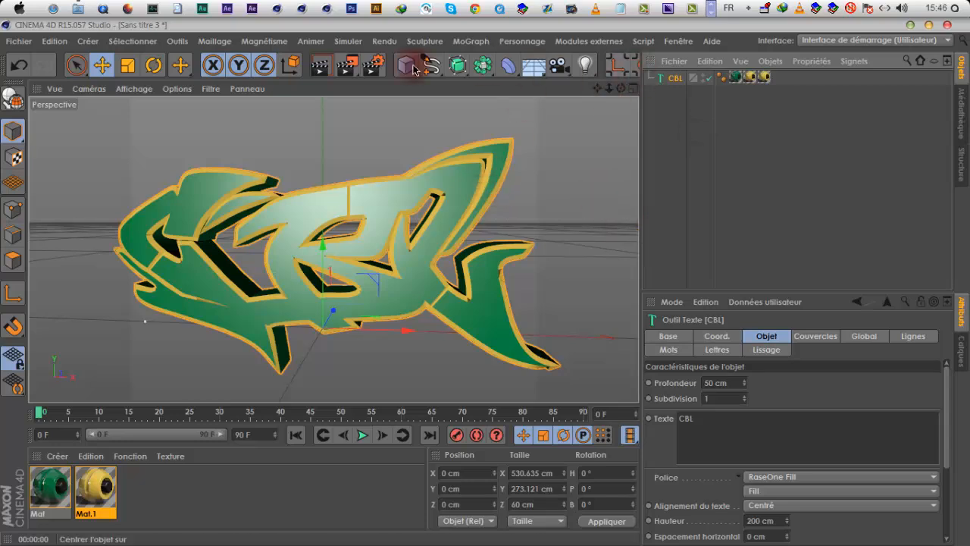
- Change the render output's film format from standard to widescreen, and deselect the CBL text
left_click(372, 65)
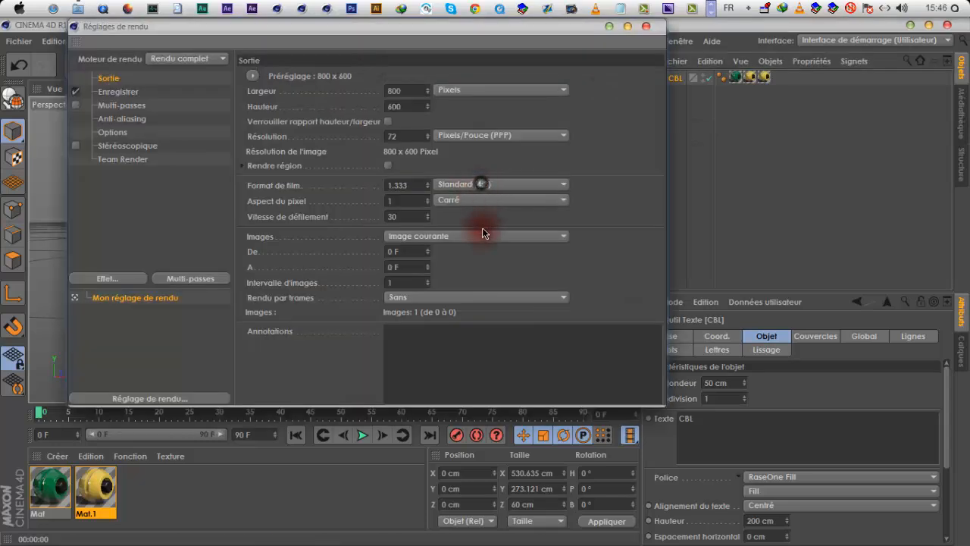
left_click(481, 184)
left_click(482, 245)
left_click(645, 26)
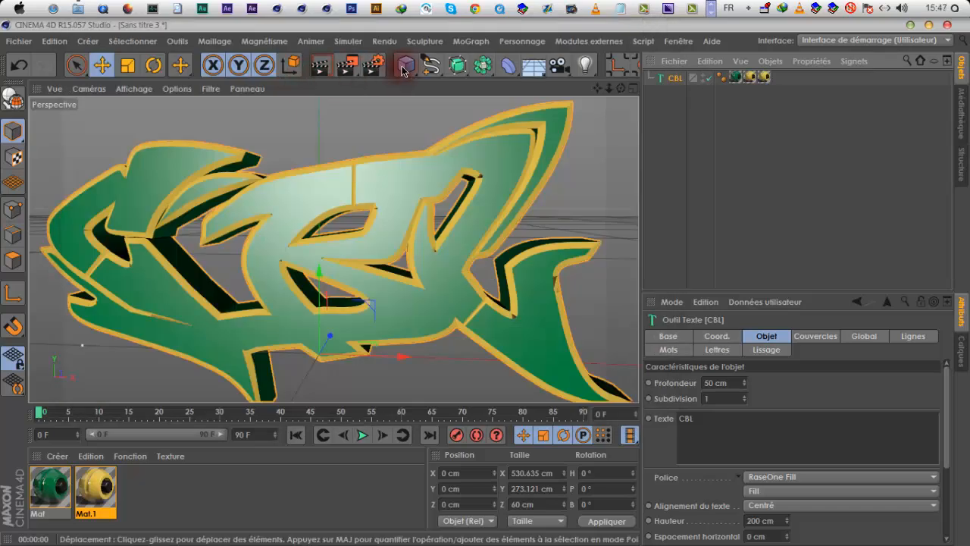
scroll(482, 282, "down", 3)
left_click(677, 121)
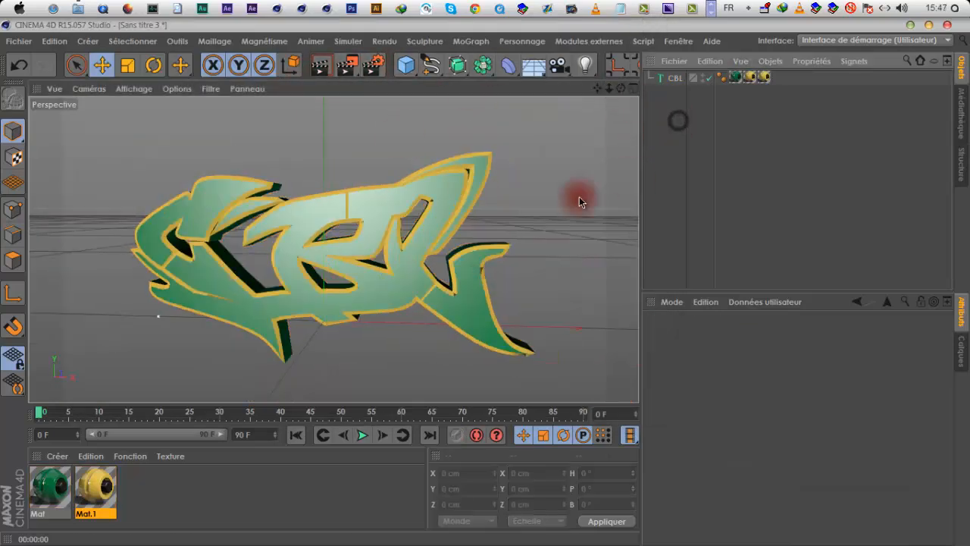
- Open the Thrausi fracture plugin and orbit around the text to see its side
left_click(587, 41)
mouse_move(684, 84)
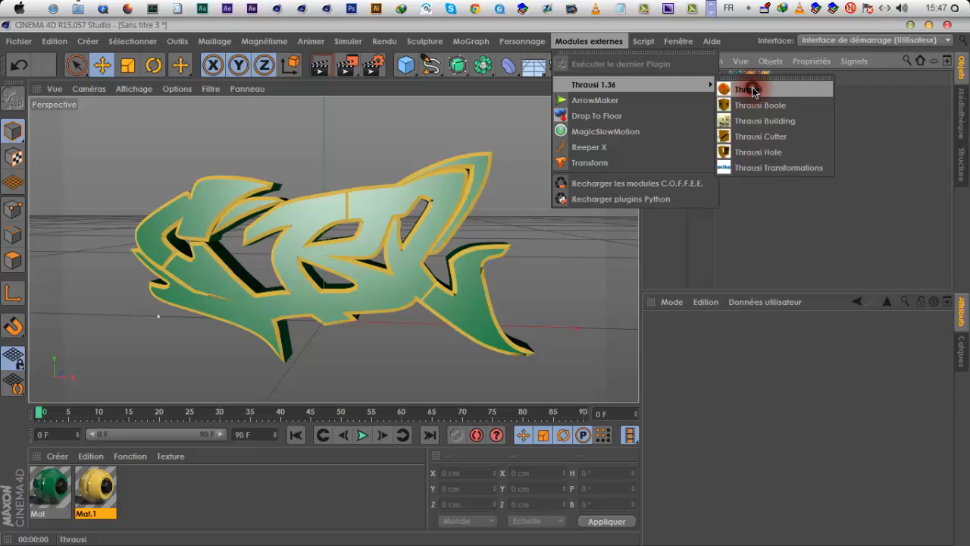
left_click(750, 90)
left_click_drag(575, 104, 579, 134)
mouse_move(621, 90)
left_mouse_down()
mouse_move(480, 281)
mouse_move(602, 92)
left_mouse_up()
- Duplicate the CBL text object and disable the original
left_click(677, 77)
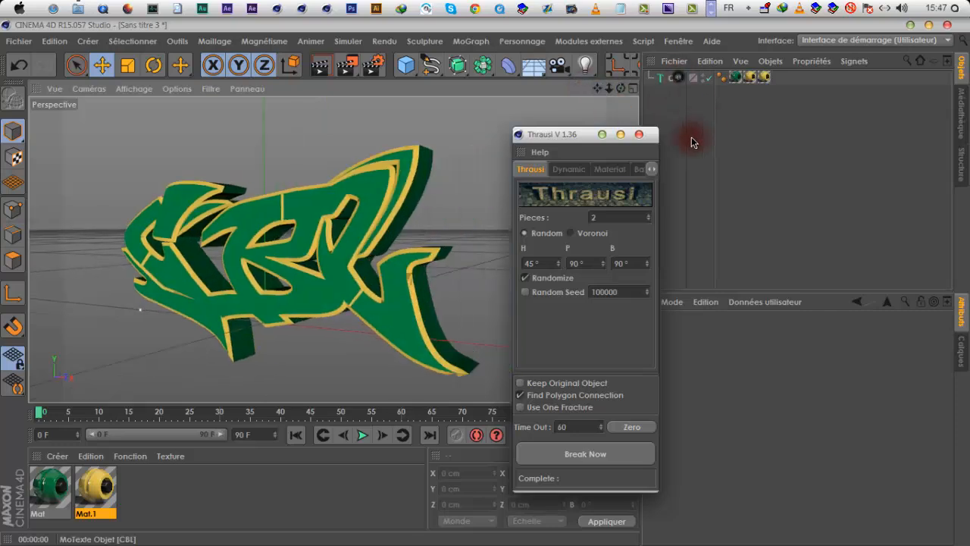
left_click(677, 78)
left_click_drag(677, 81, 717, 103, "ctrl")
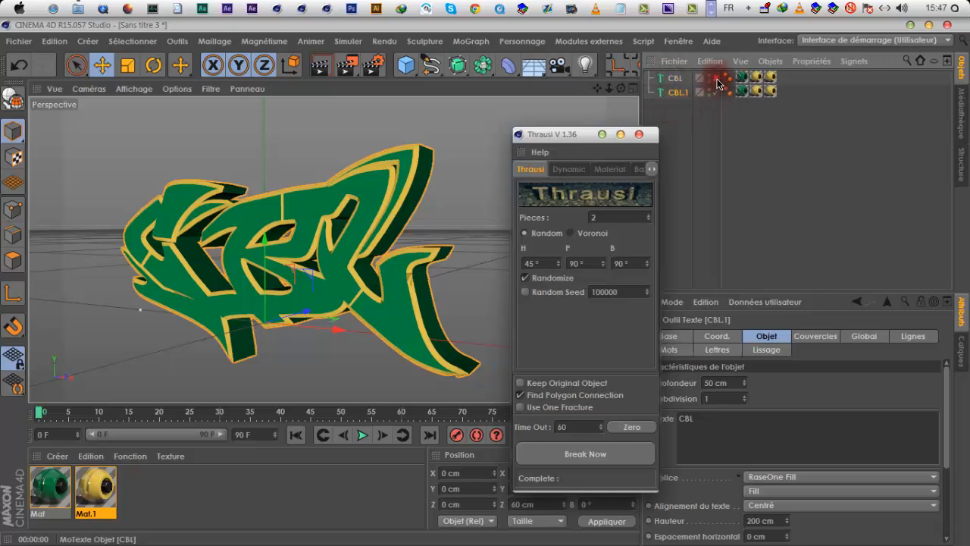
left_click(591, 137)
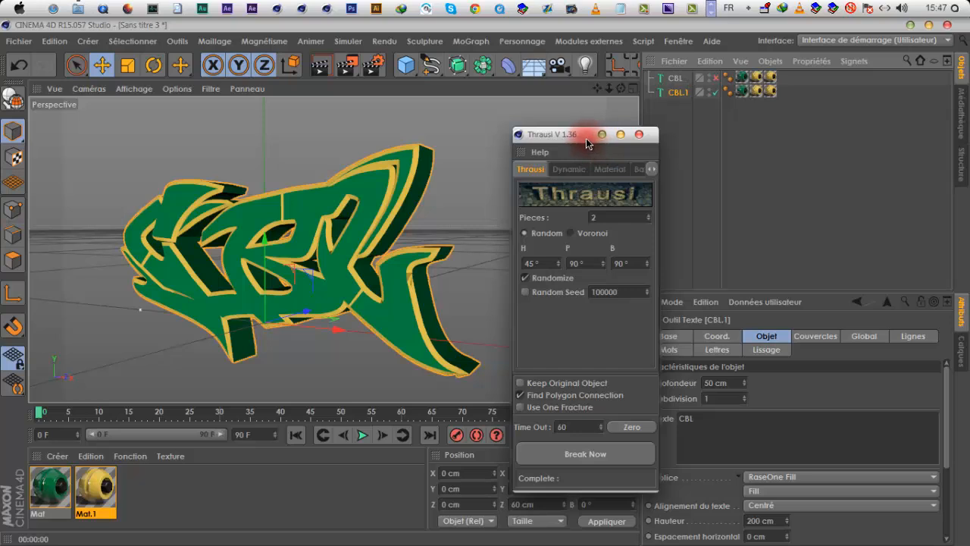
- Break the duplicated text into 30 pieces with Thrausi, close the plugin, and render the result from an angle
left_click(565, 207)
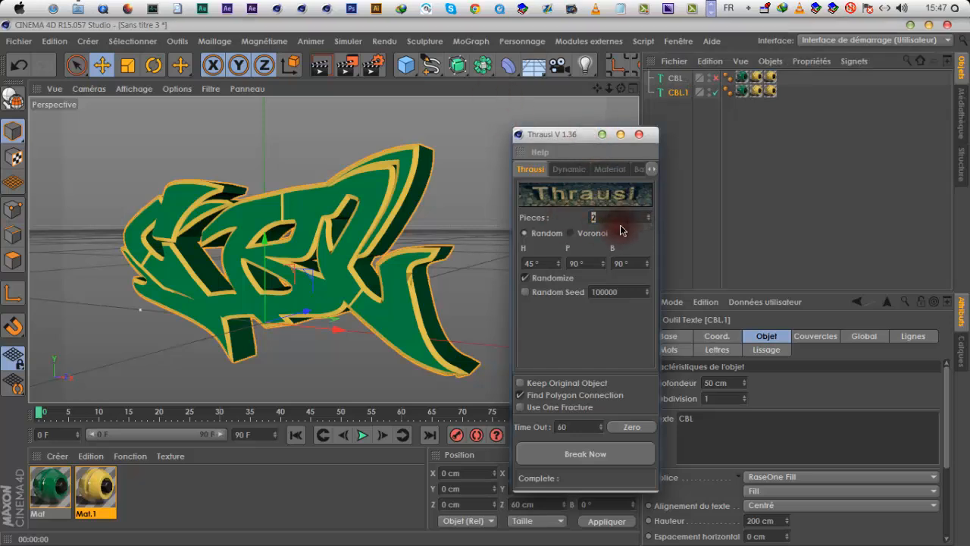
type("30")
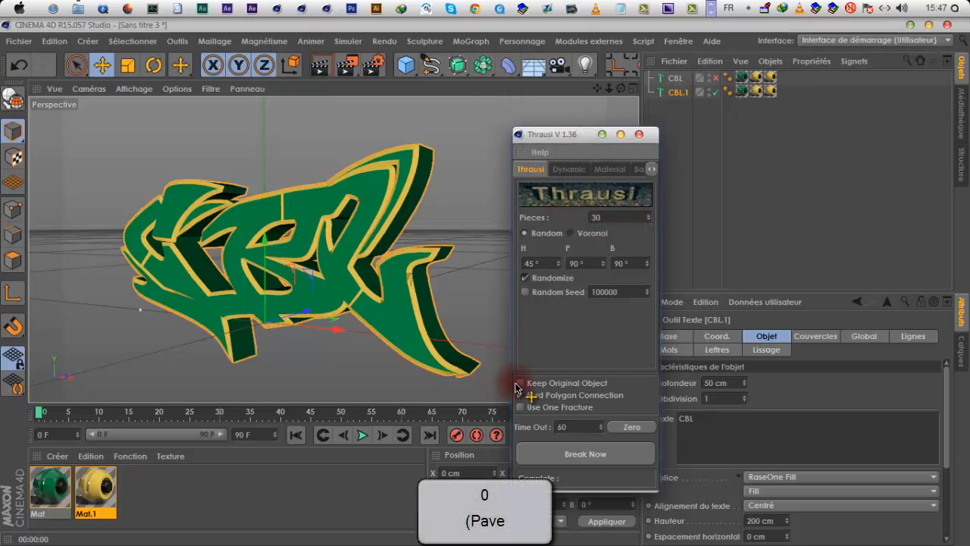
left_click(577, 460)
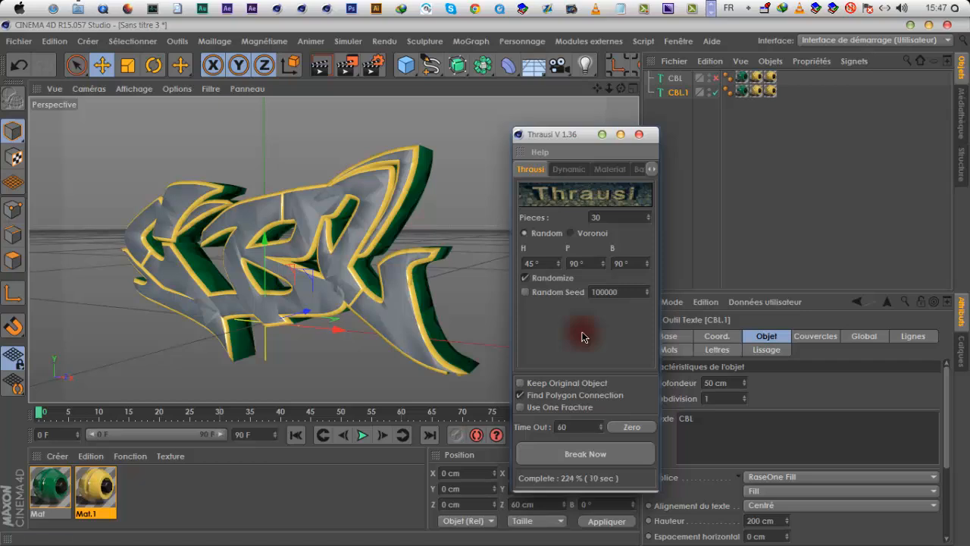
left_click(641, 135)
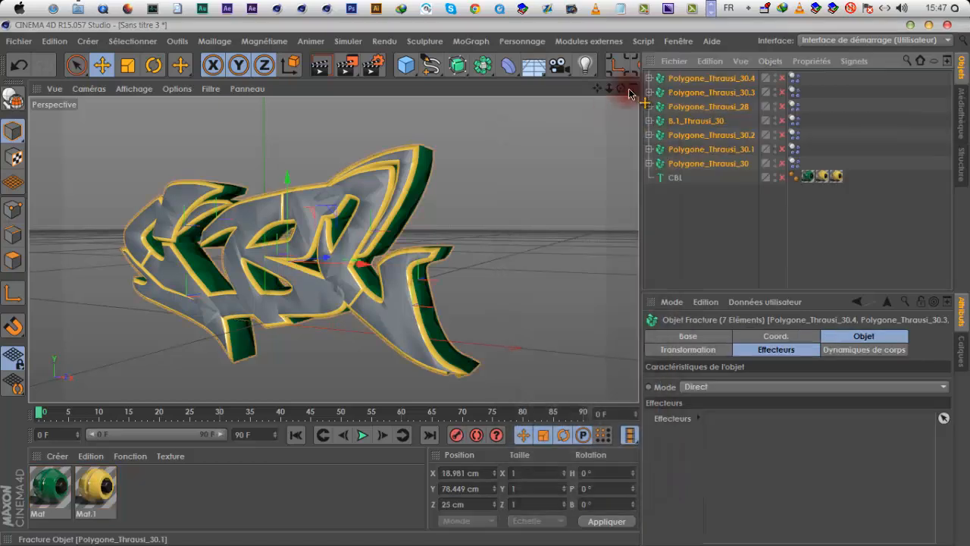
mouse_move(486, 285)
left_mouse_down()
mouse_move(492, 274)
mouse_move(475, 282)
left_mouse_up()
left_click(326, 66)
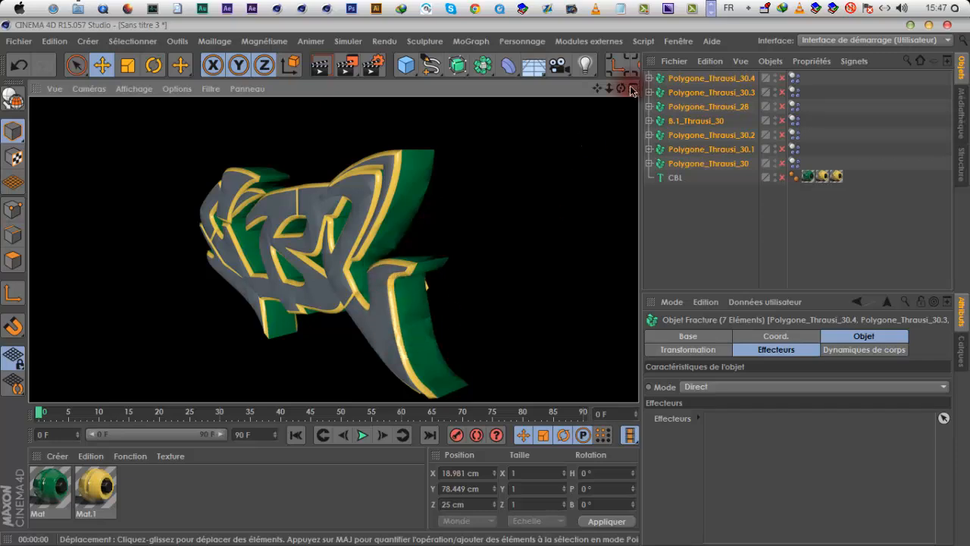
left_click_drag(408, 282, 623, 161, "alt")
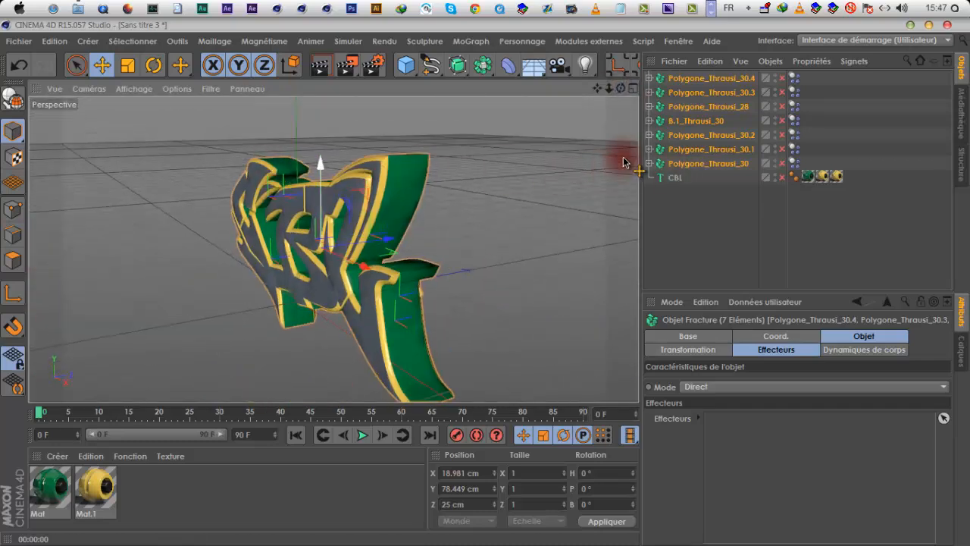
- Delete all the fractured Thrausi pieces and re-enable the original CBL text
key("Delete")
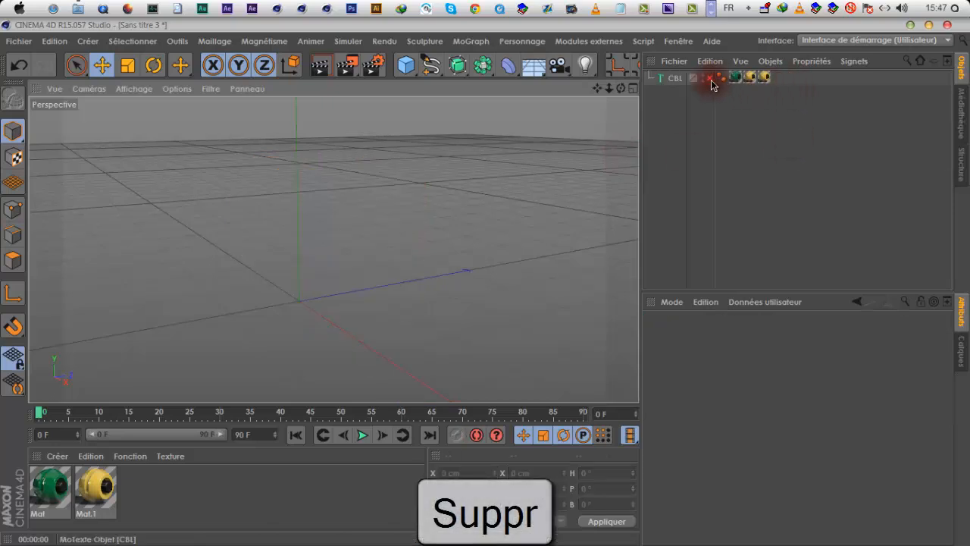
left_click(710, 78)
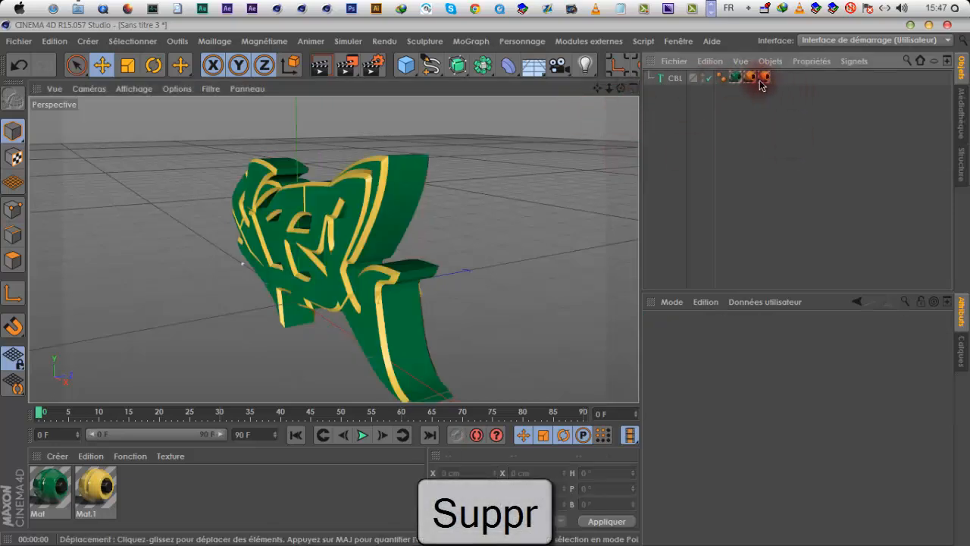
- Duplicate the green texture tag on CBL and limit the copy to selection C1 for the front cap
left_click(734, 77)
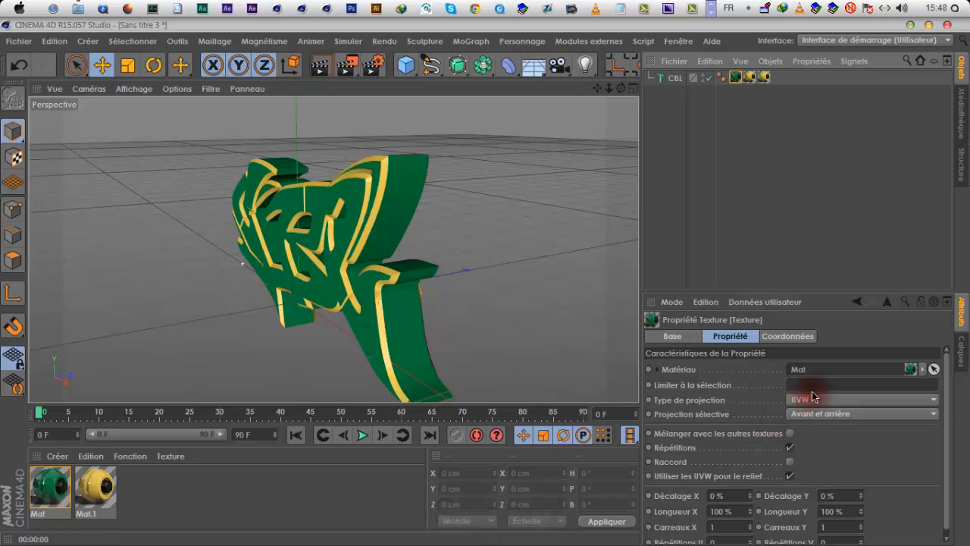
left_click(447, 265)
left_click_drag(735, 77, 781, 77)
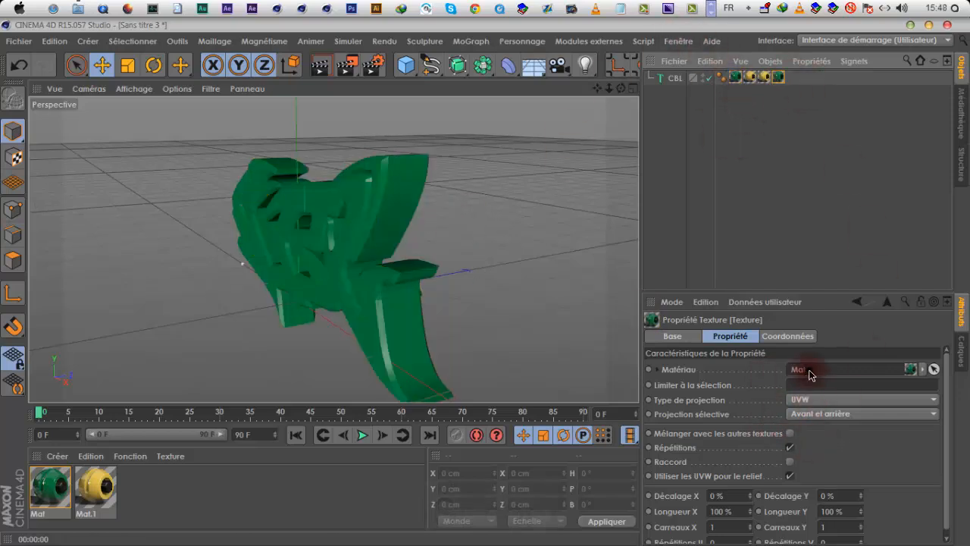
left_click(809, 383)
type("C1")
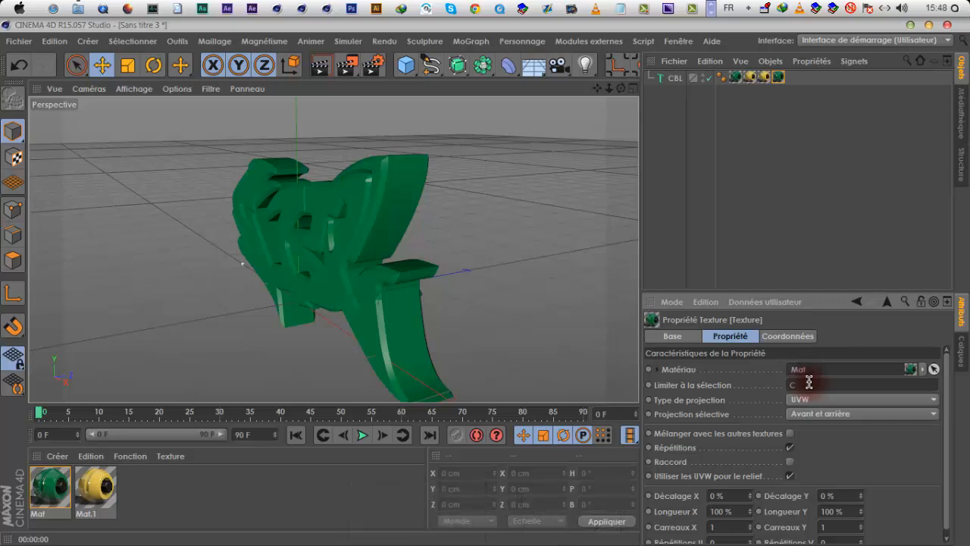
left_click(854, 462)
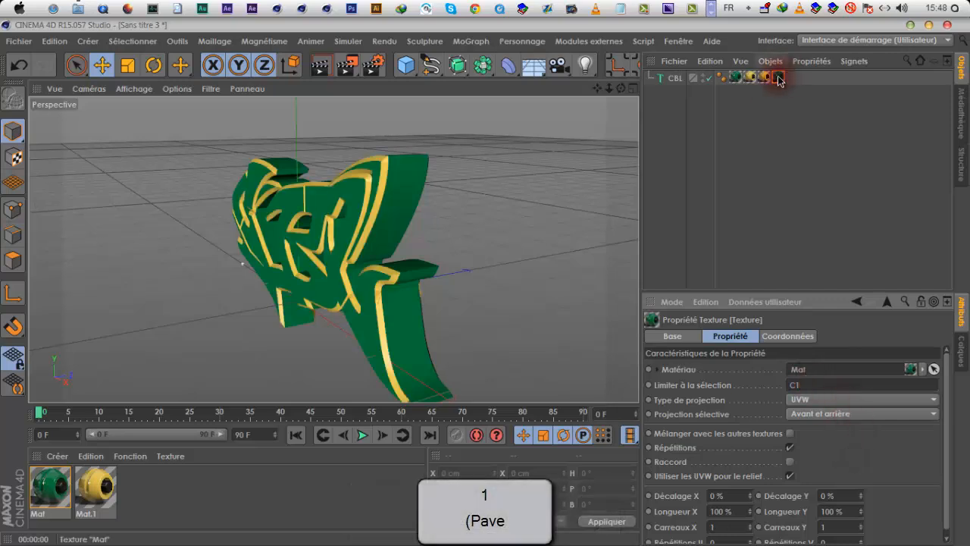
- Duplicate the C1 green texture tag and limit the copy to selection C2 for the back cap
left_click_drag(778, 80, 793, 79, "ctrl")
left_click(833, 388)
key("BackSpace")
type("2")
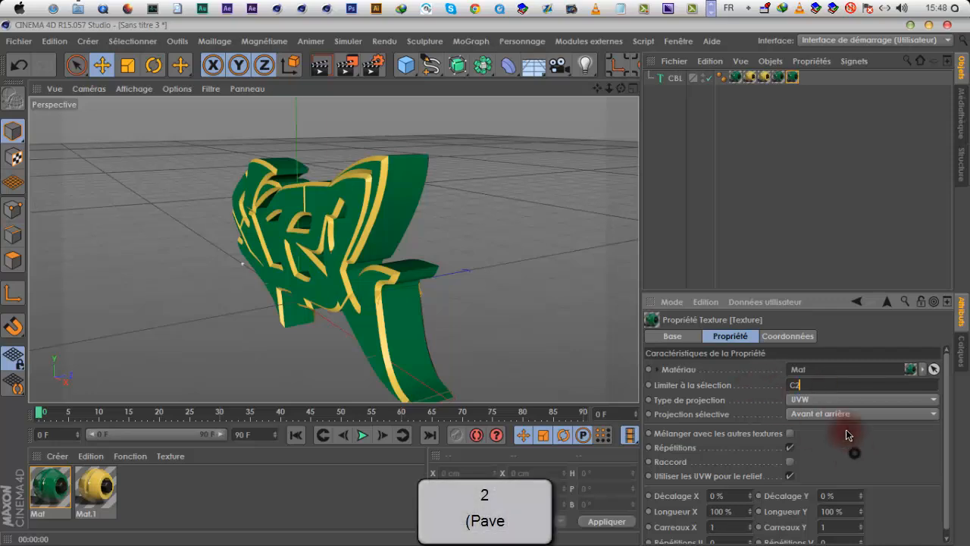
- Duplicate the unrestricted green texture tag on CBL and delete the extra tag
left_click(735, 78)
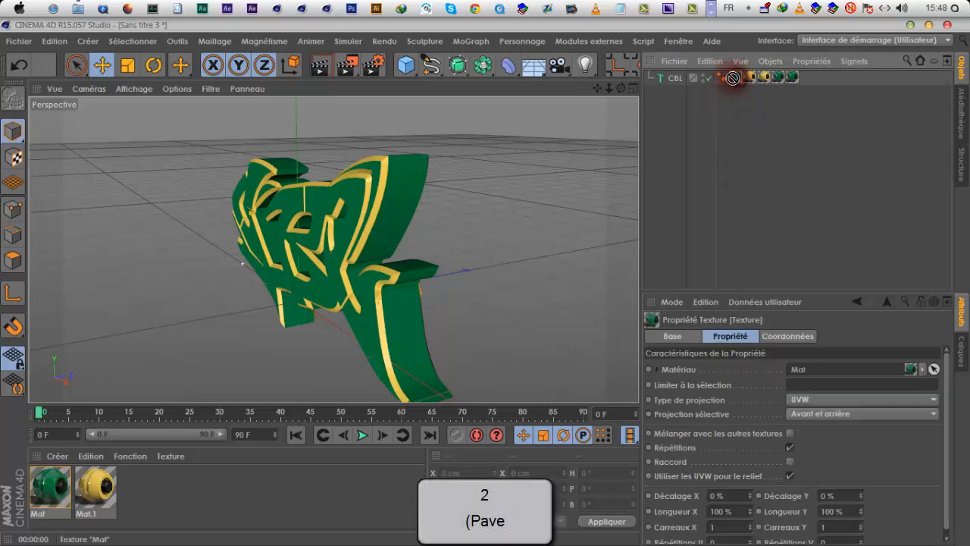
left_click_drag(742, 78, 750, 81, "ctrl")
left_click(757, 113)
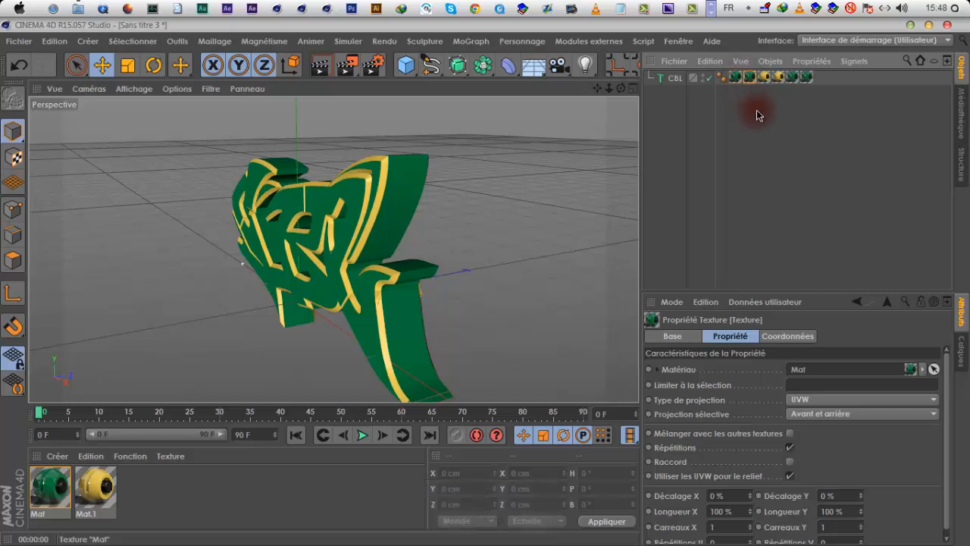
left_click(735, 78)
key("Delete")
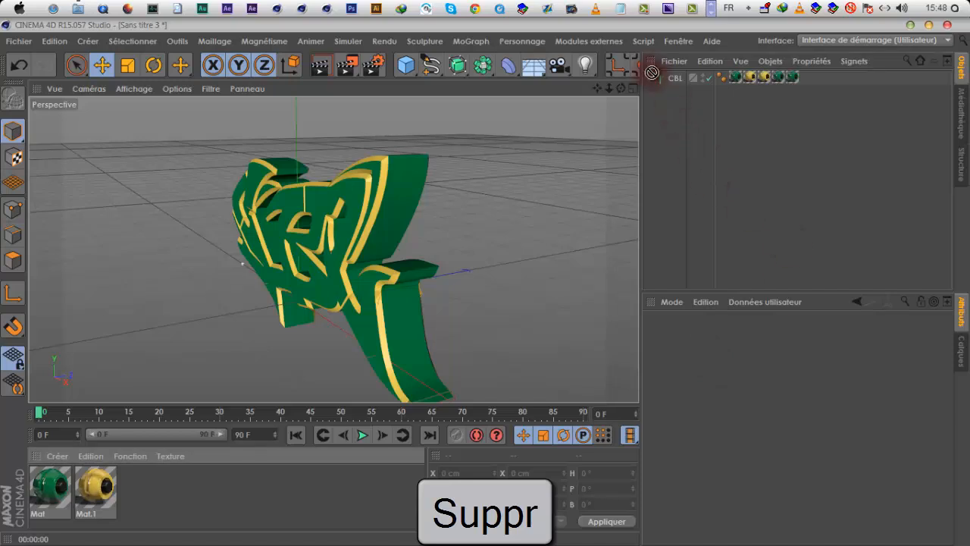
- Apply the yellow material to CBL, move its tag ahead of all the other texture tags, and select it
left_click_drag(668, 81, 672, 78)
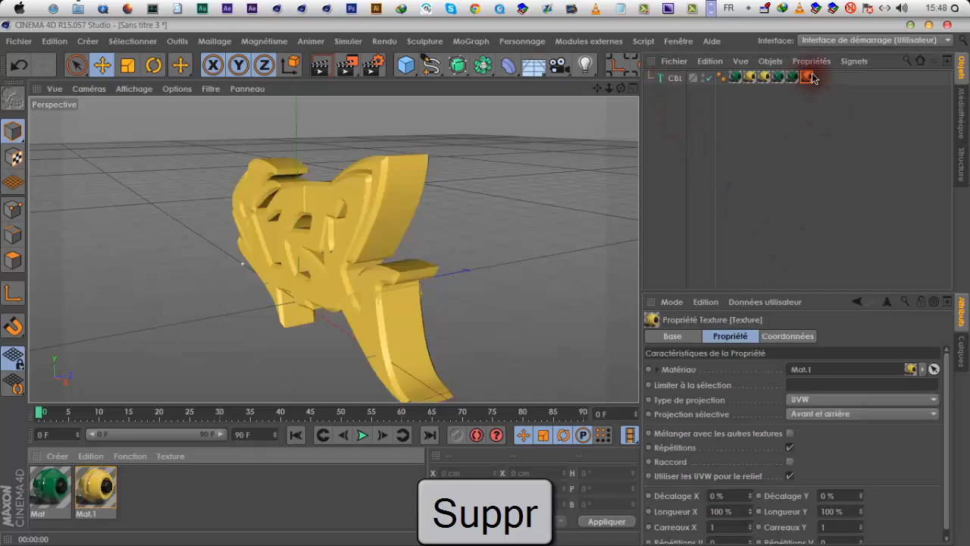
left_click_drag(747, 104, 738, 80)
left_click(740, 87)
left_click(736, 78)
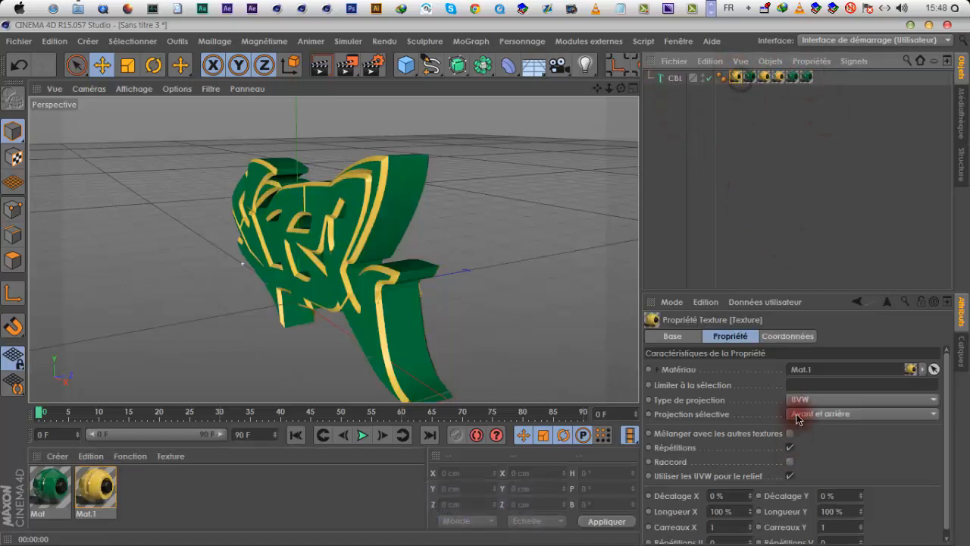
- Check the material and selection limit of each texture tag on the CBL text
left_click(590, 146)
left_click_drag(617, 90, 704, 124)
left_click_drag(747, 81, 794, 385)
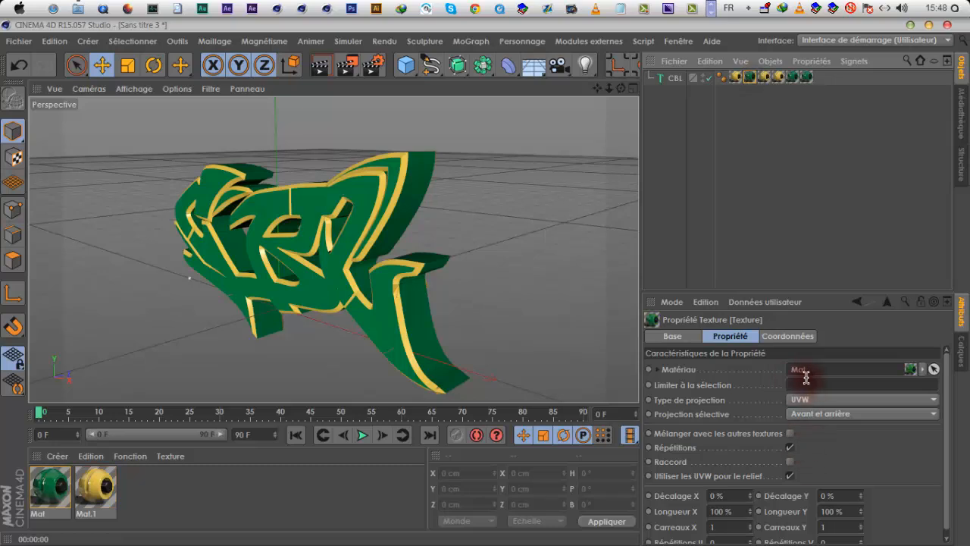
left_click(767, 79)
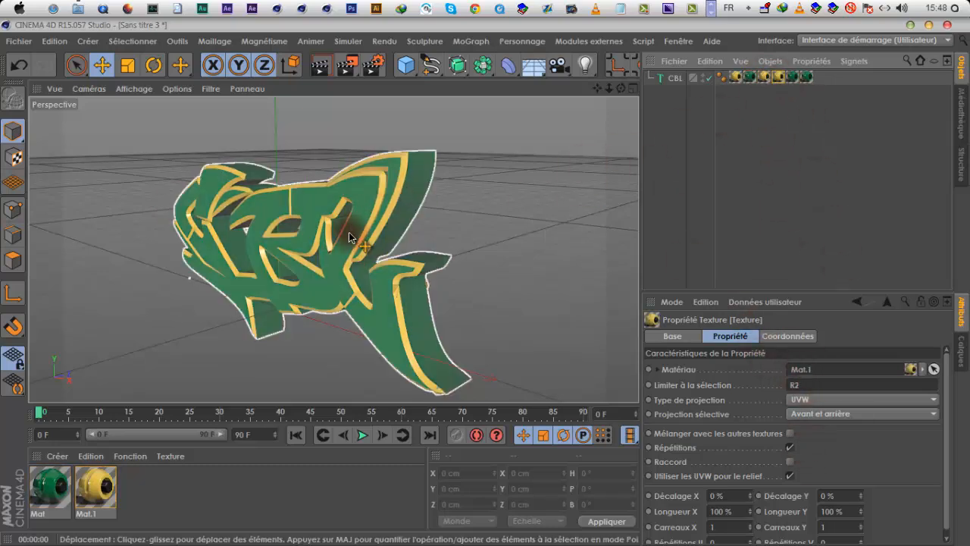
left_click(792, 78)
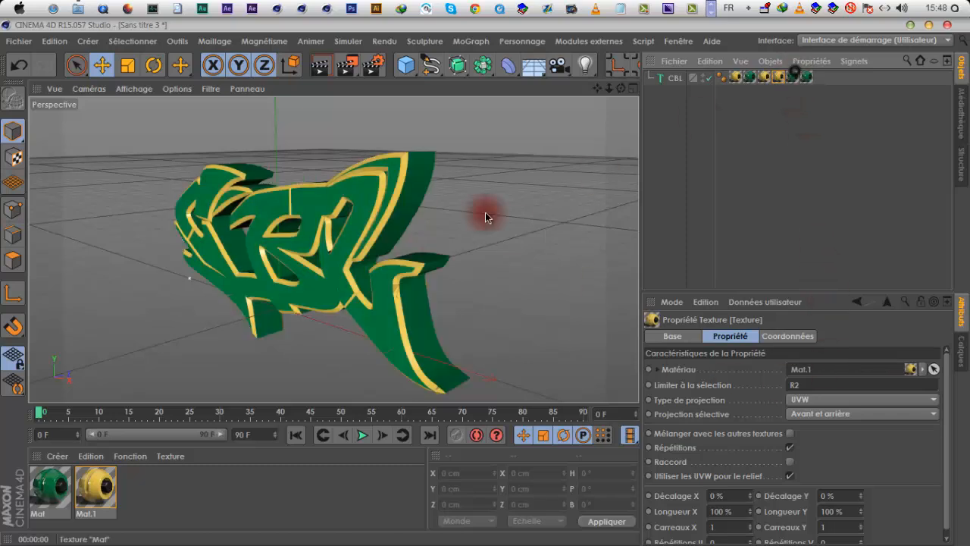
left_click(807, 76)
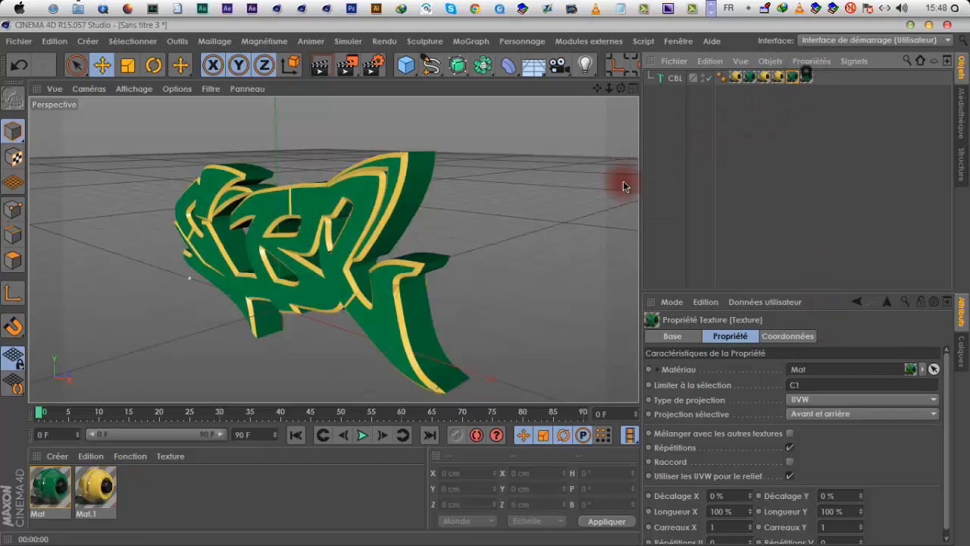
- Duplicate the CBL text and break the copy into 30 random pieces with Thrausi
left_click(672, 79)
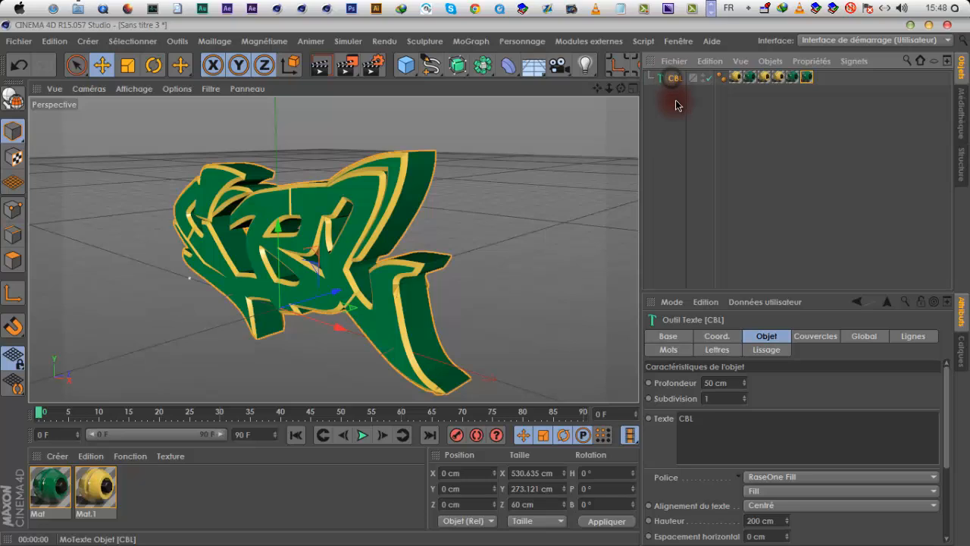
left_click_drag(672, 79, 676, 101, "ctrl")
left_click(612, 42)
mouse_move(608, 84)
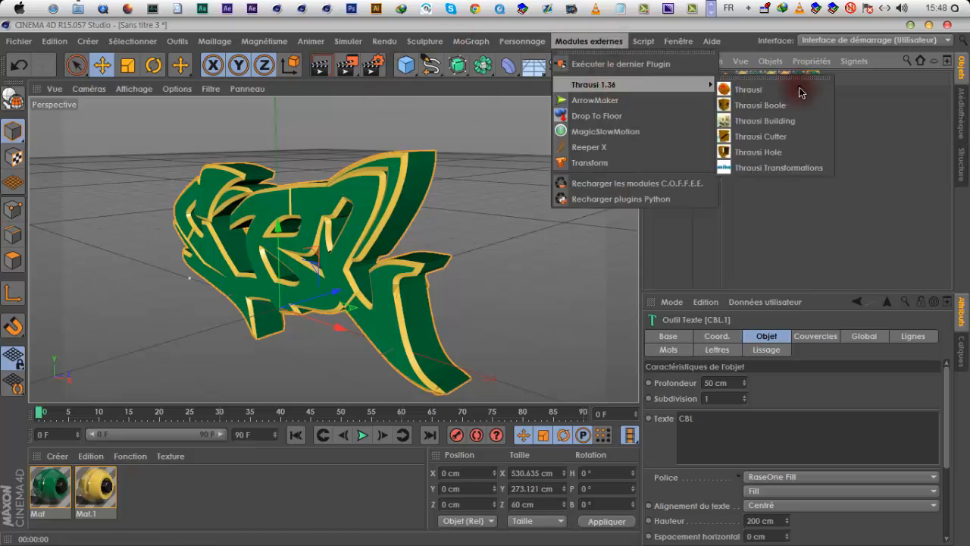
left_click(799, 90)
type("30")
left_click(627, 457)
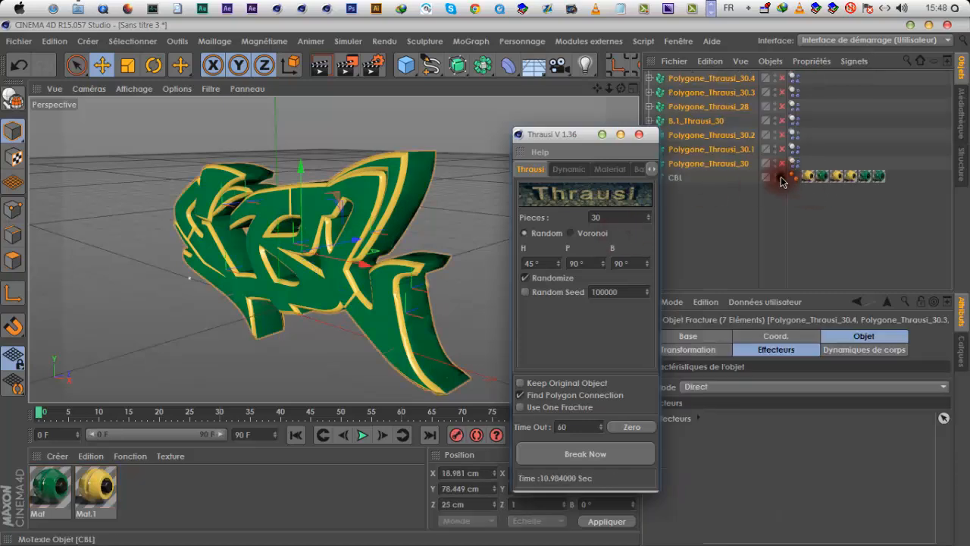
- Disable the original CBL text object and close the Thrausi window
left_click(597, 138)
left_click_drag(537, 144, 466, 149)
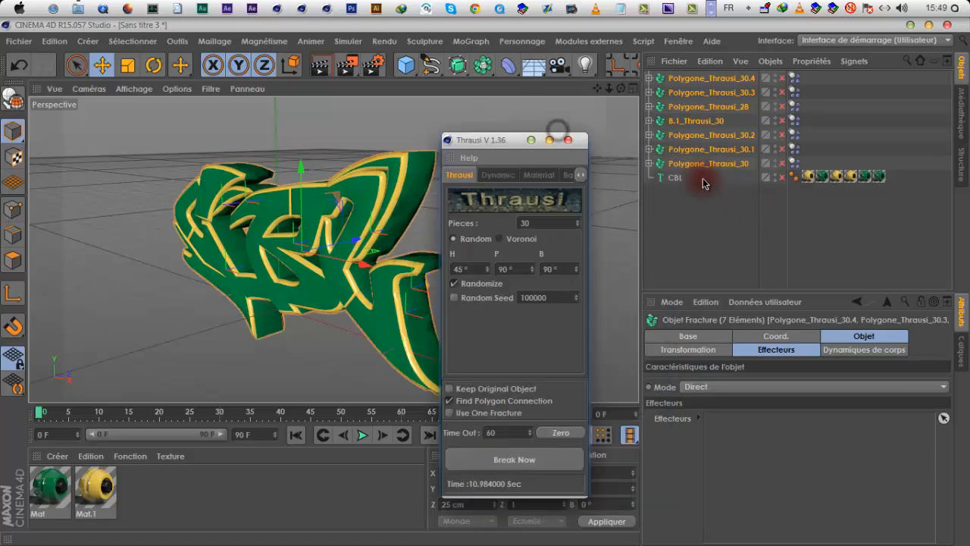
left_click(783, 179)
left_click(569, 142)
- Render the fractured text in the viewport from its back side
left_click(662, 209)
left_click_drag(622, 90, 529, 154)
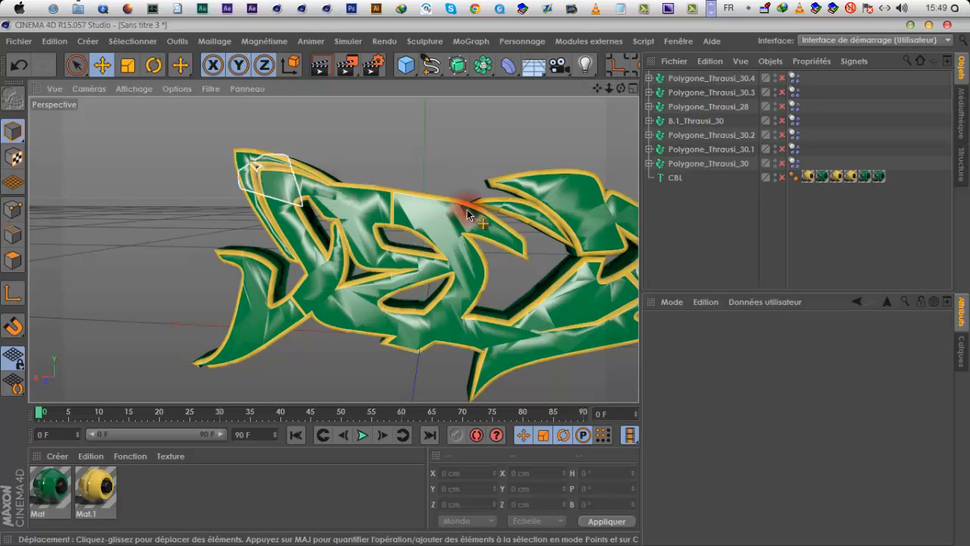
left_click(316, 67)
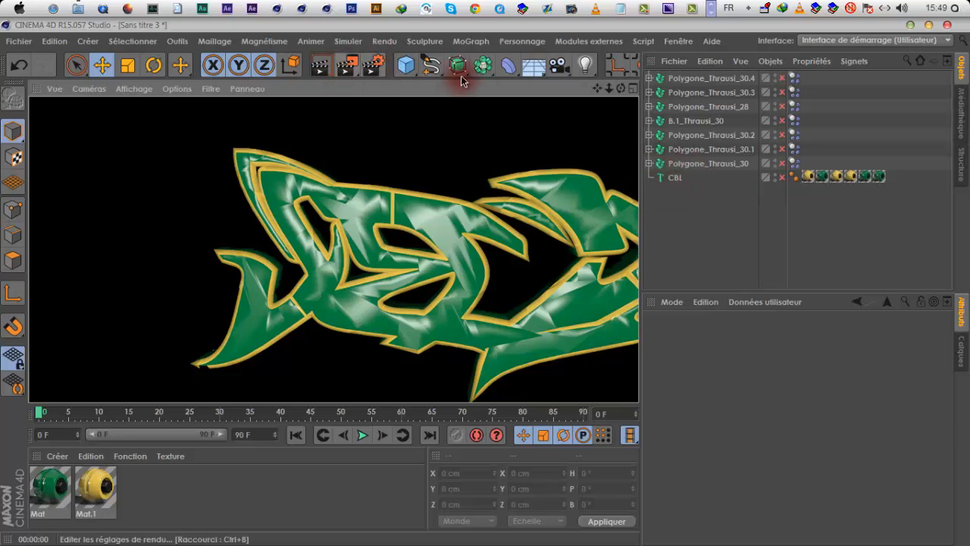
- Add a MoGraph Fracture object and name it CBL, copying the text object's name
left_click(471, 41)
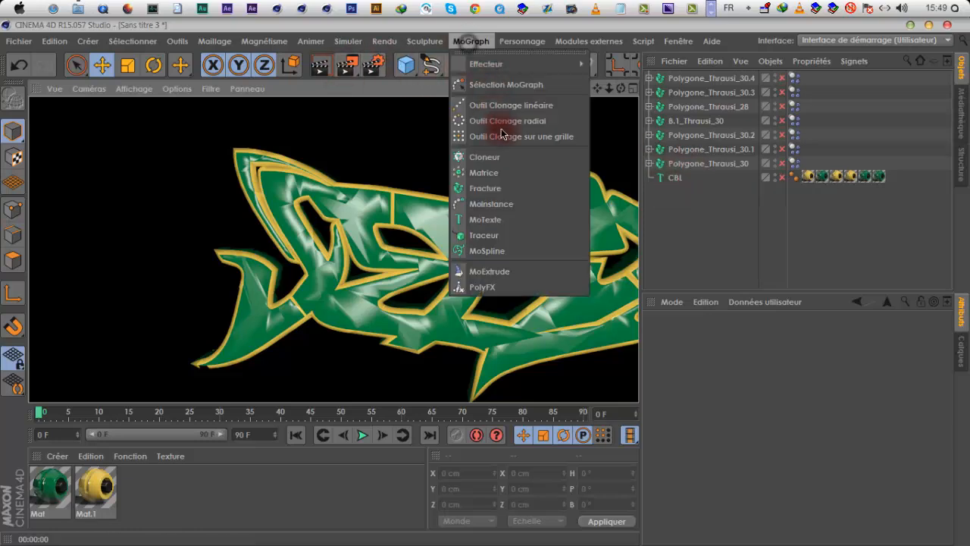
left_click(510, 189)
mouse_move(622, 89)
left_mouse_down()
mouse_move(494, 282)
mouse_move(621, 89)
left_mouse_up()
double_click(675, 192)
key("super+c")
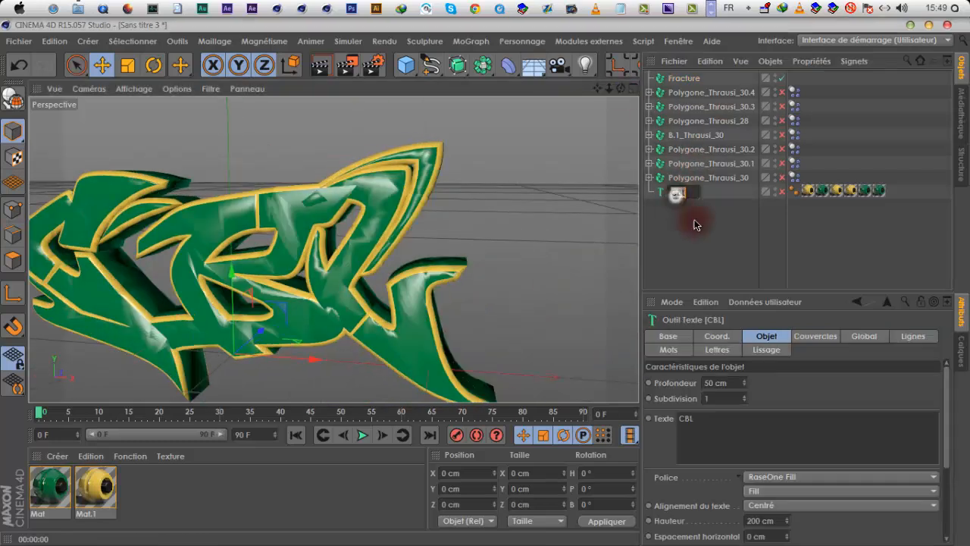
double_click(680, 82)
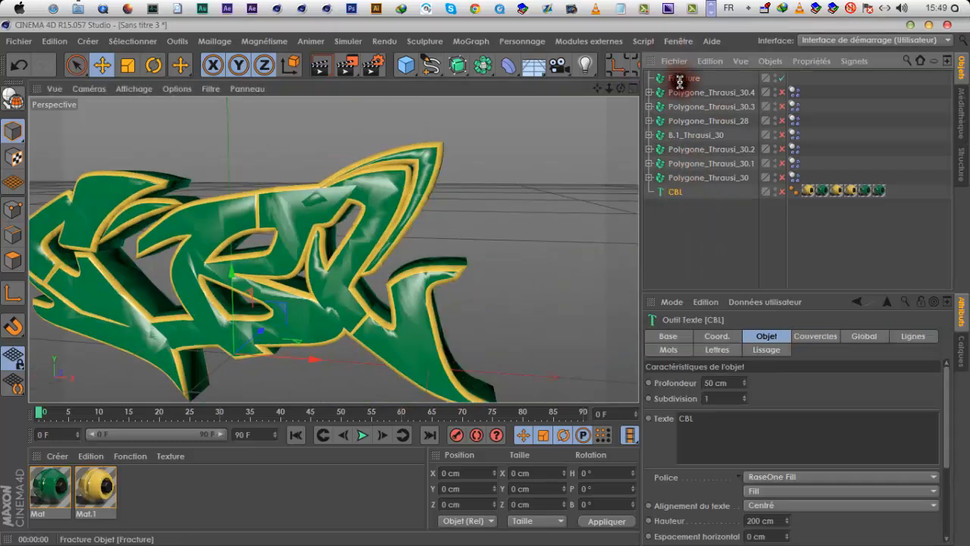
right_click(679, 81)
left_click(708, 124)
left_click(736, 234)
- Select all the Thrausi fracture groups and nest them under the CBL Fracture object
left_click_drag(820, 183, 673, 88)
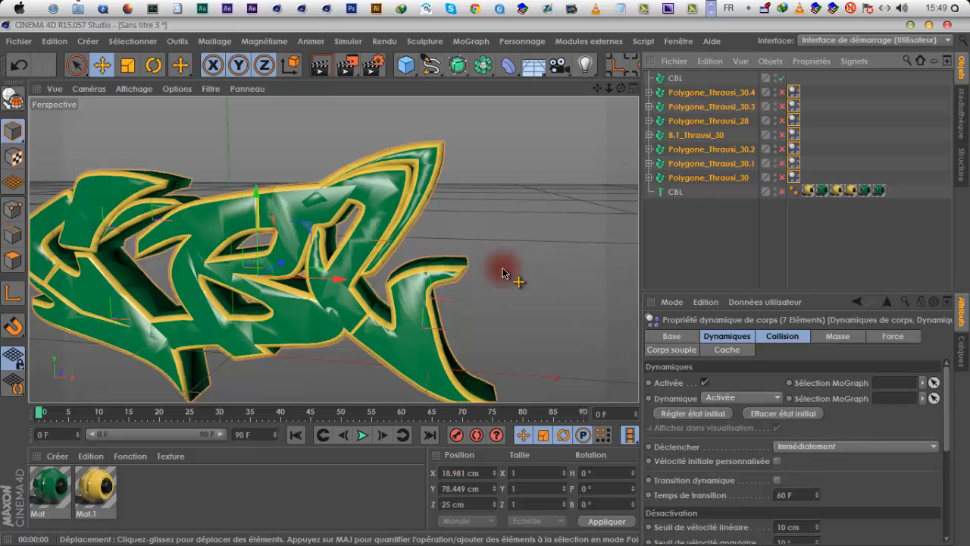
right_click_drag(502, 273, 584, 207, "alt")
left_click_drag(699, 163, 680, 99)
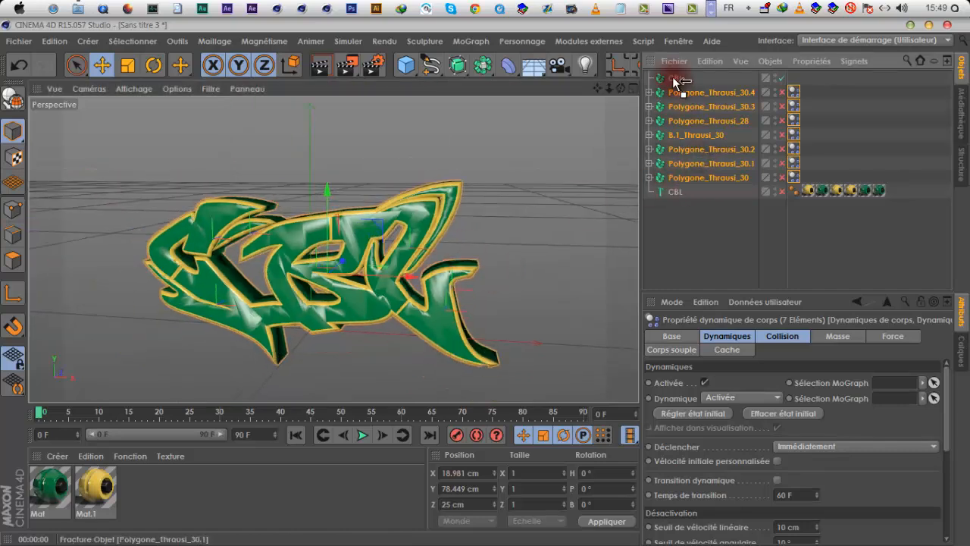
- Remove the Thrausi parent groups, leaving their pieces directly under the CBL Fracture object
left_click(711, 134)
right_click(711, 134)
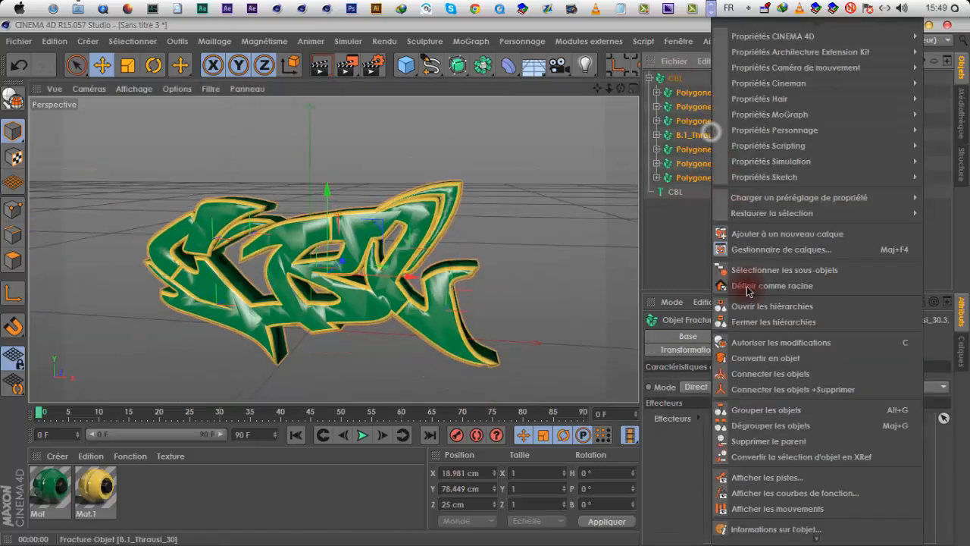
left_click(762, 439)
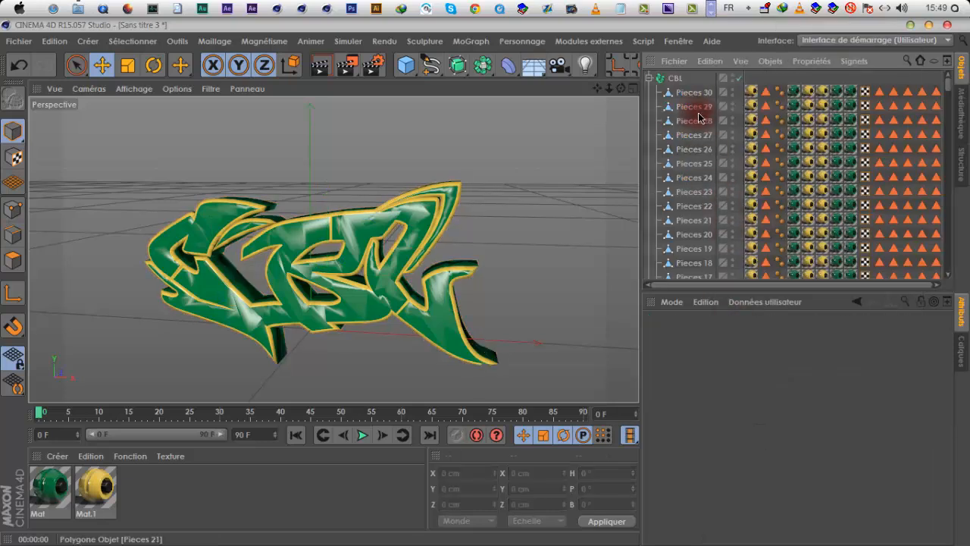
- Try to lift the Pieces 19 fragment out of the text, and undo the move
left_click_drag(956, 153, 951, 259)
left_click(665, 197)
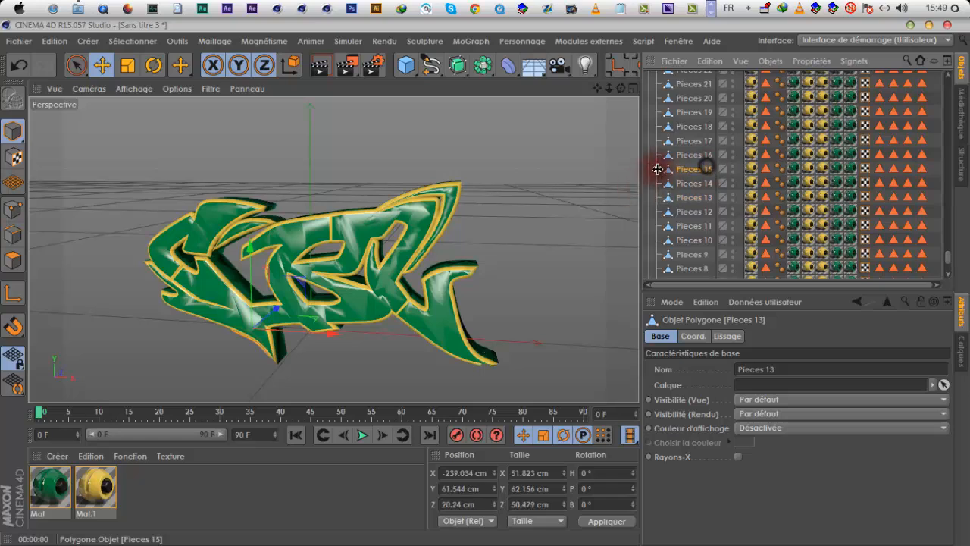
left_click(195, 208)
left_click_drag(218, 121, 217, 87)
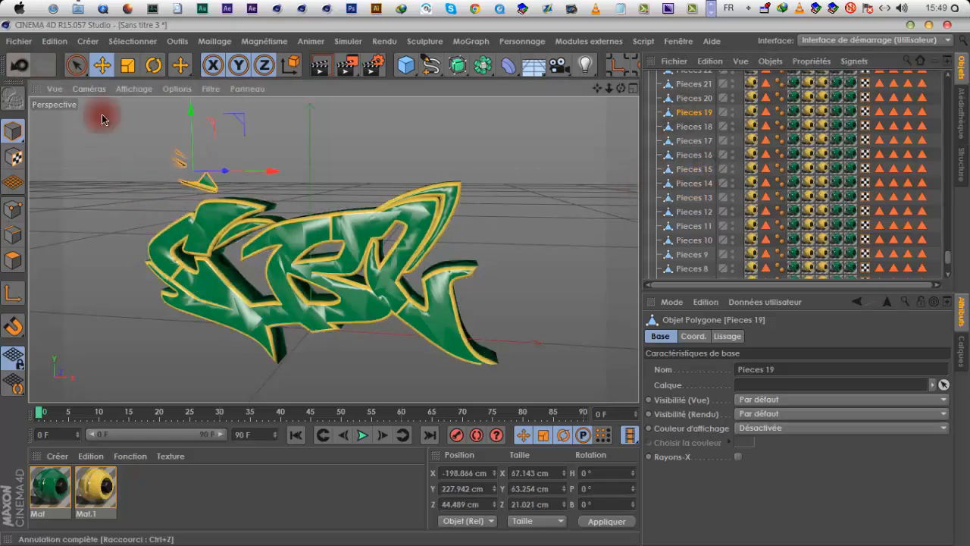
key("ctrl+z")
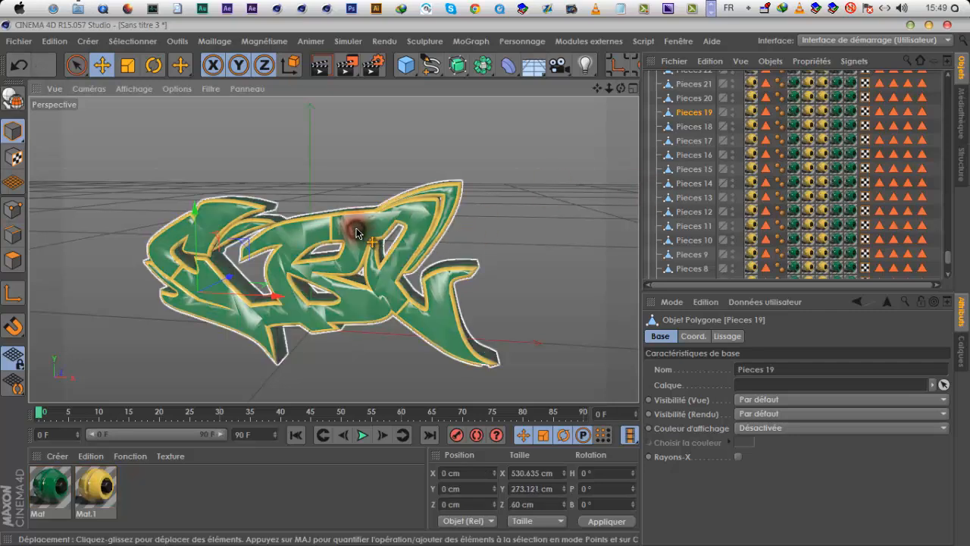
key("ctrl+z")
- Switch to the Live Selection tool and disable the CBL Fracture object in the object hierarchy
left_click(77, 67)
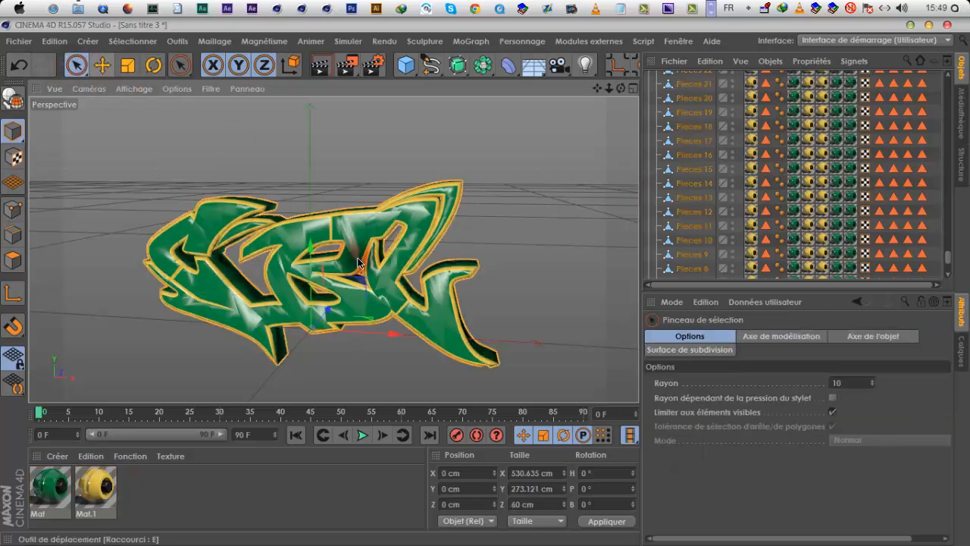
left_click(563, 251)
left_click_drag(502, 299, 410, 318, "alt")
left_click(410, 318)
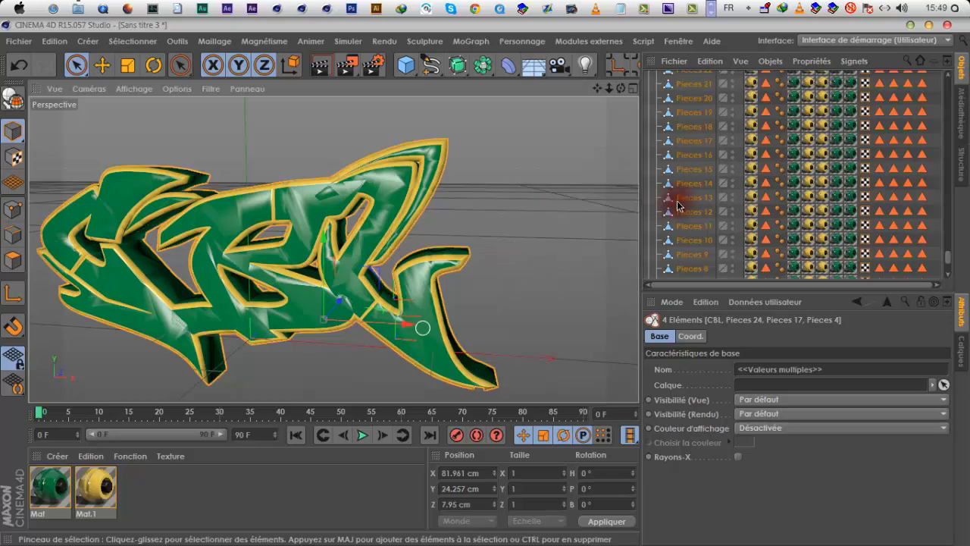
scroll(682, 172, "up", 4)
left_click_drag(946, 174, 894, 69)
left_click(533, 194)
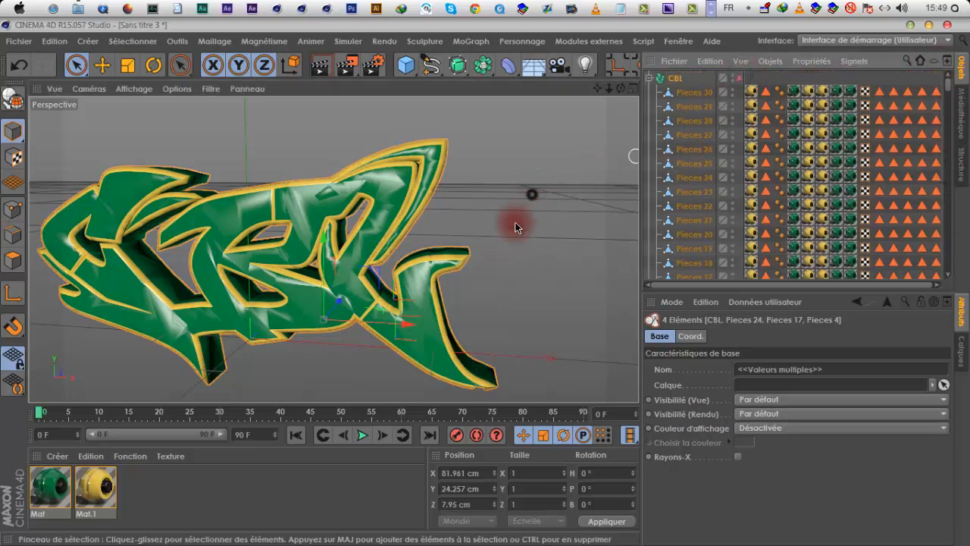
- Pull fragments near the last letter up out of the text to expose their cut faces
left_click(376, 209)
left_click_drag(485, 282, 282, 236, "alt")
left_click_drag(622, 89, 331, 181)
left_click(331, 181)
left_click_drag(333, 137, 610, 101)
left_click_drag(485, 277, 493, 169, "alt")
left_click_drag(622, 90, 485, 281)
- Lift Pieces 28 and Pieces 27 above the first letter to expose their cut faces
scroll(123, 234, "down", 2)
right_click_drag(1, 229, 319, 243, "alt")
left_click(317, 237)
left_click_drag(330, 183, 322, 113)
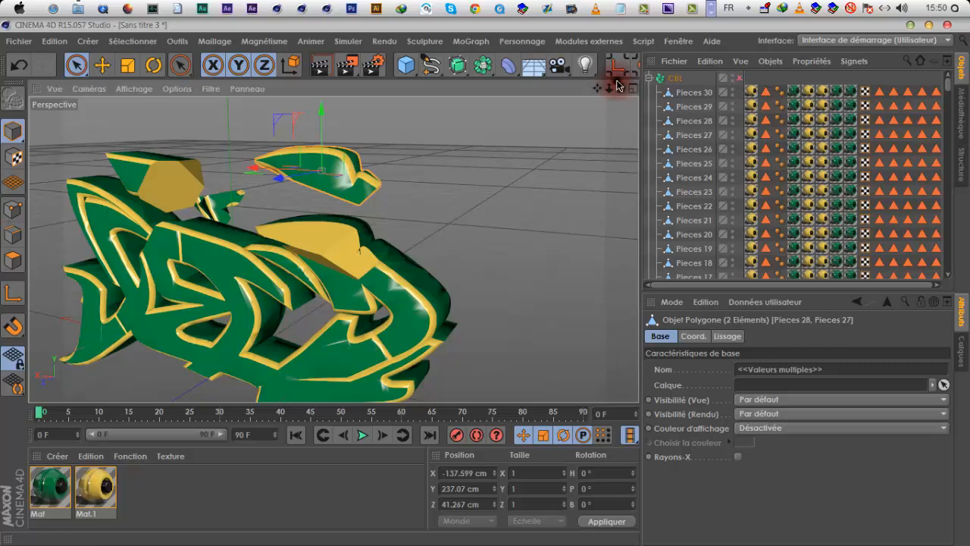
left_click_drag(484, 282, 485, 282)
- Undo all the fragment moves made on the text
left_click(19, 65)
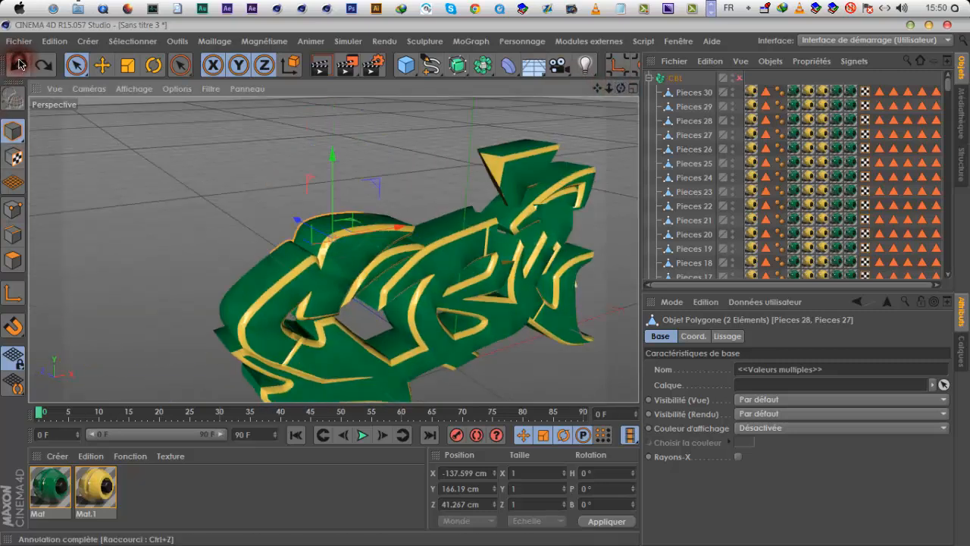
left_click(19, 64)
left_click(19, 65)
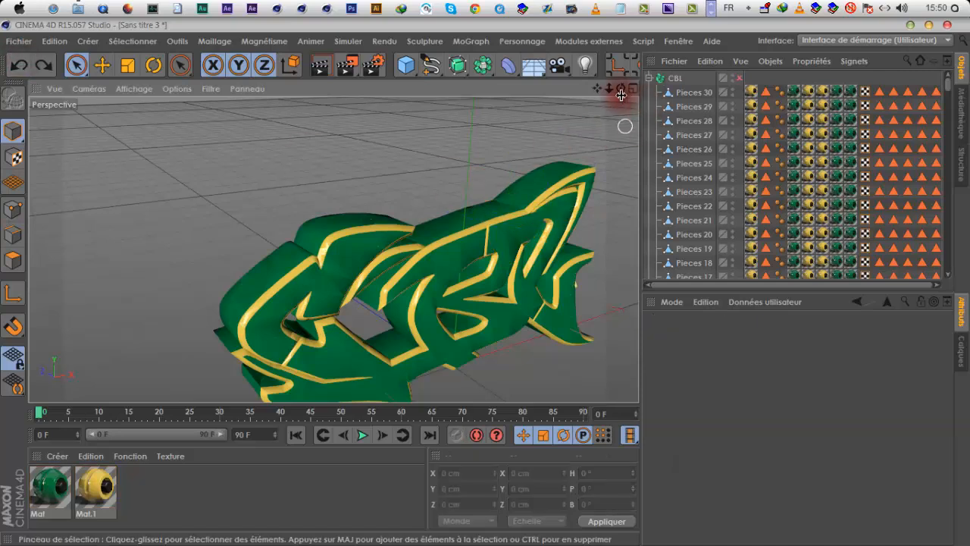
- Lift Pieces 22 and Pieces 9 above the first letter and view their exposed cut faces
left_click(344, 246)
mouse_move(347, 190)
left_mouse_down()
mouse_move(357, 104)
mouse_move(571, 61)
mouse_move(628, 89)
left_mouse_up()
left_click_drag(501, 287, 323, 221, "alt")
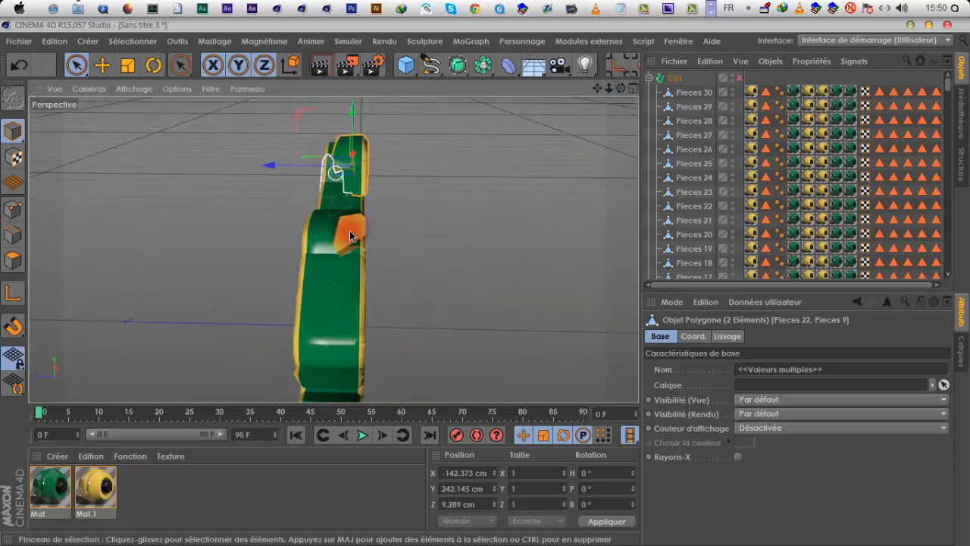
left_click_drag(622, 89, 206, 428)
- Create a new red material and assign it to the Inside texture tags of all the pieces, replacing the yellow material
left_click_drag(43, 487, 748, 87)
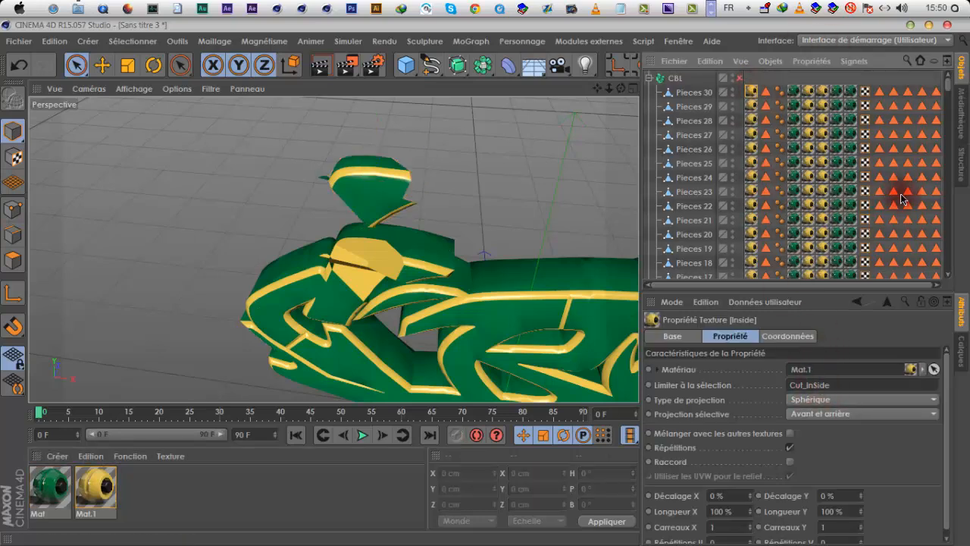
left_click_drag(947, 78, 958, 299)
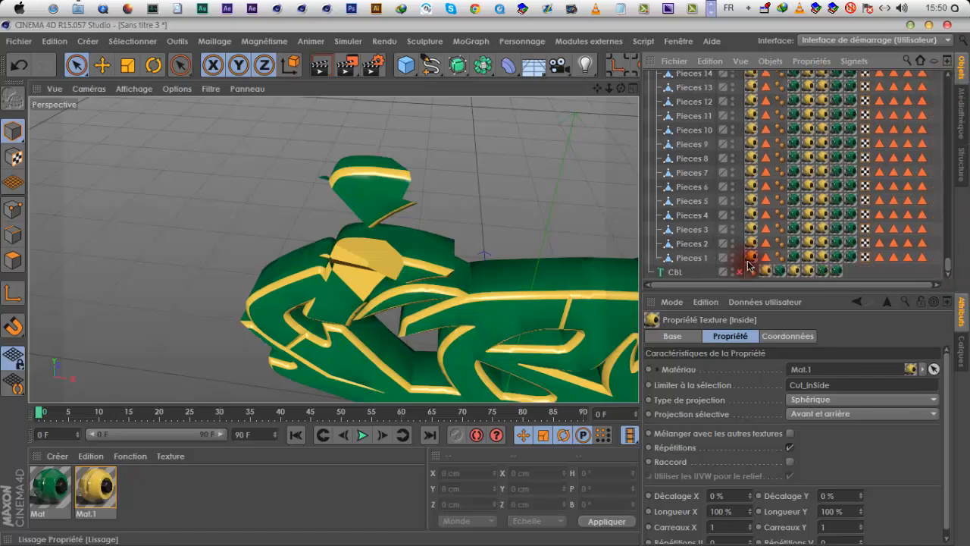
left_click(175, 482)
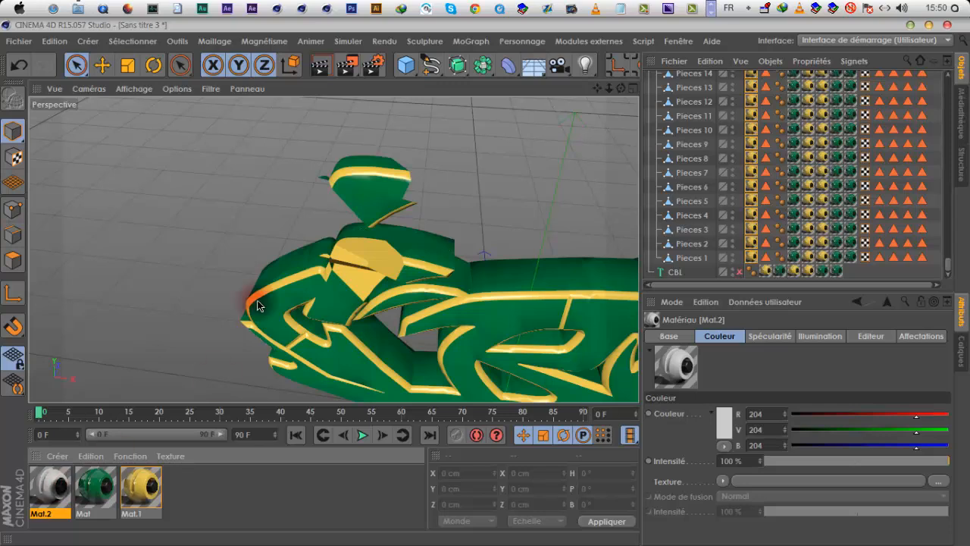
left_click_drag(570, 170, 455, 170)
left_click(458, 179)
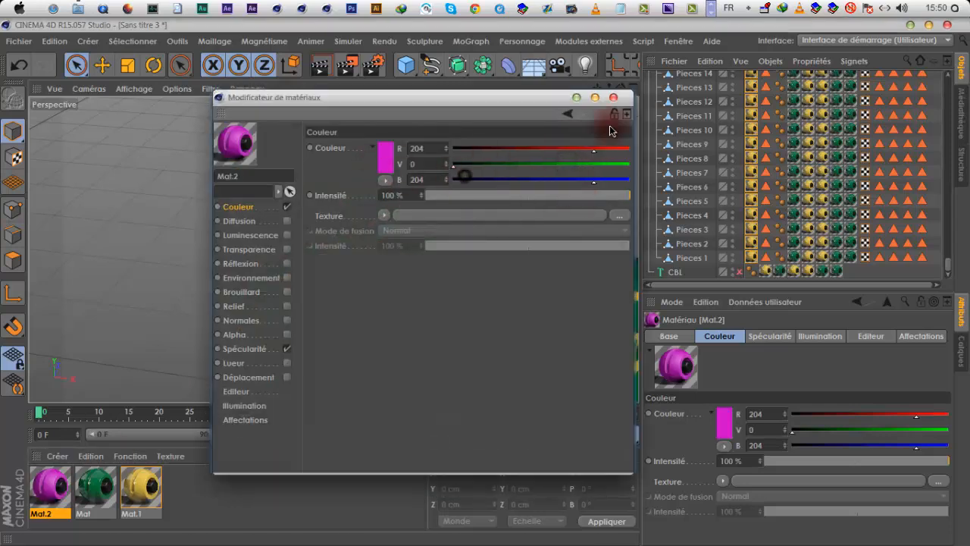
left_click(752, 256)
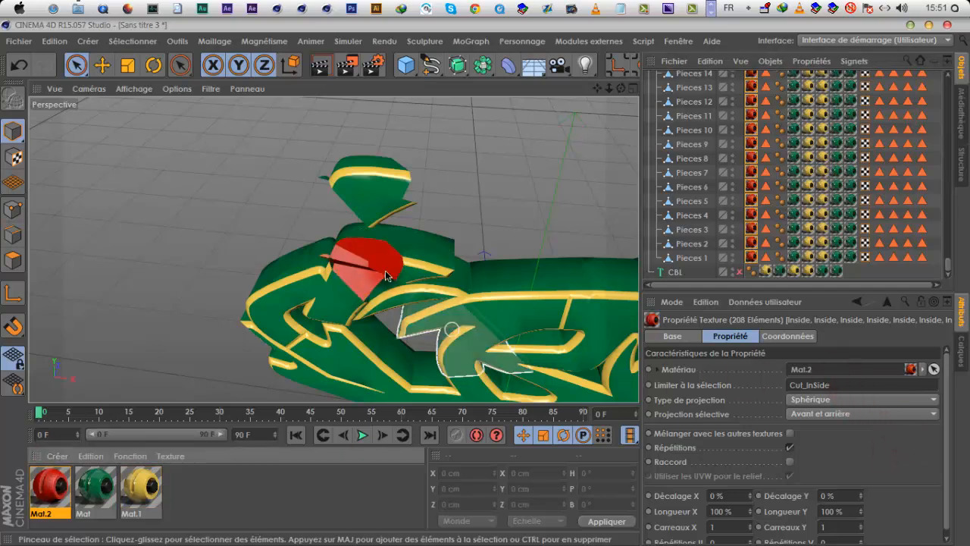
- Pull Pieces 4 about 88 cm forward out of the first letter and lift Pieces 3 above it to expose their cut faces
left_click(360, 357)
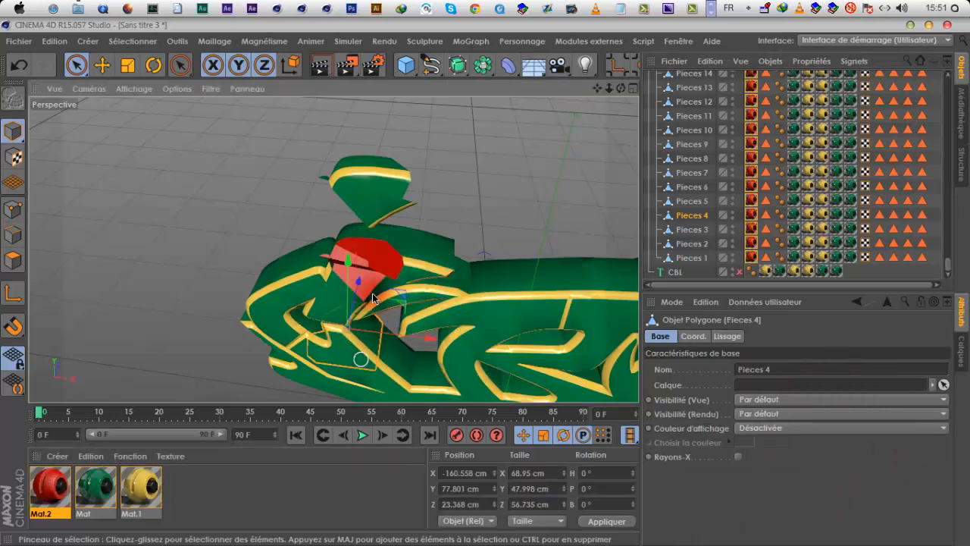
left_click_drag(362, 289, 351, 364)
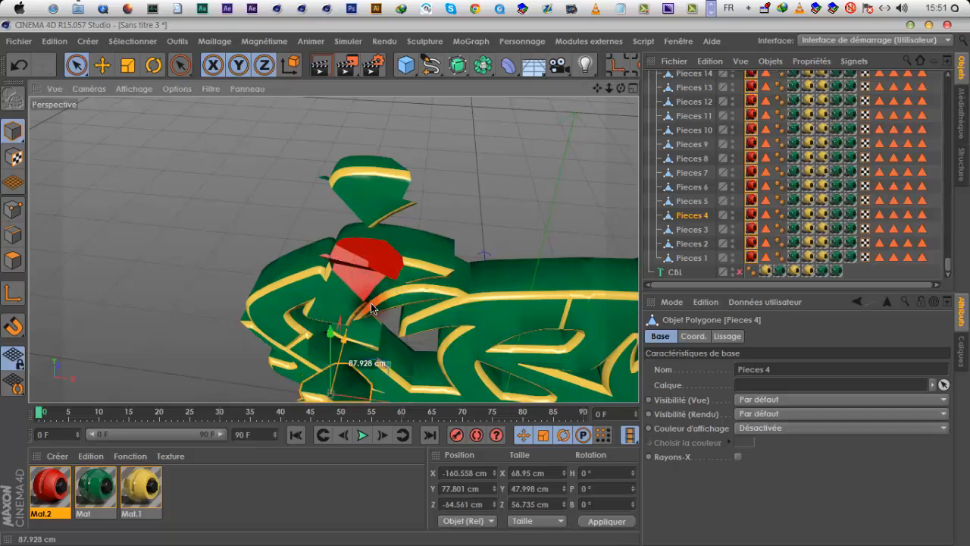
left_click_drag(621, 89, 280, 322)
left_click(287, 310, "shift")
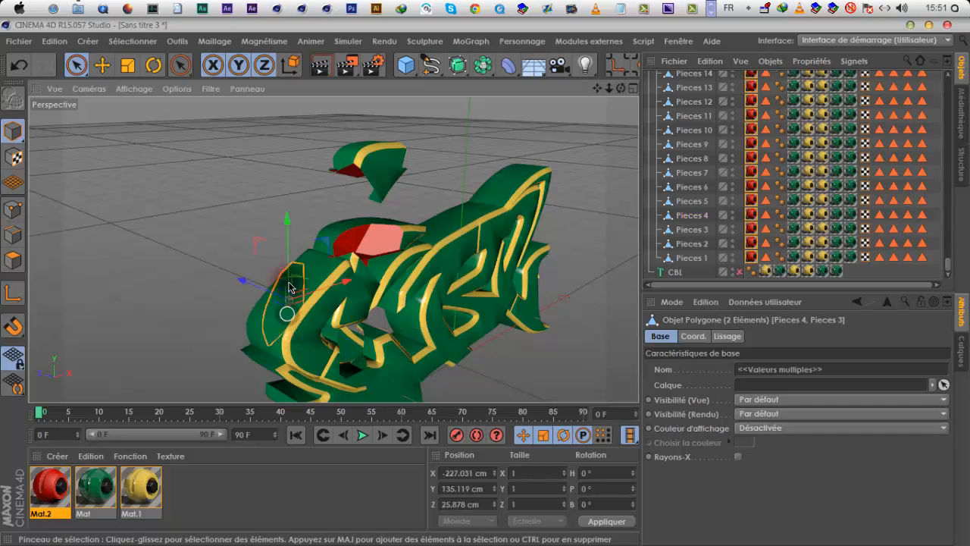
left_click(296, 218)
left_click(288, 305)
left_click_drag(286, 222, 280, 114)
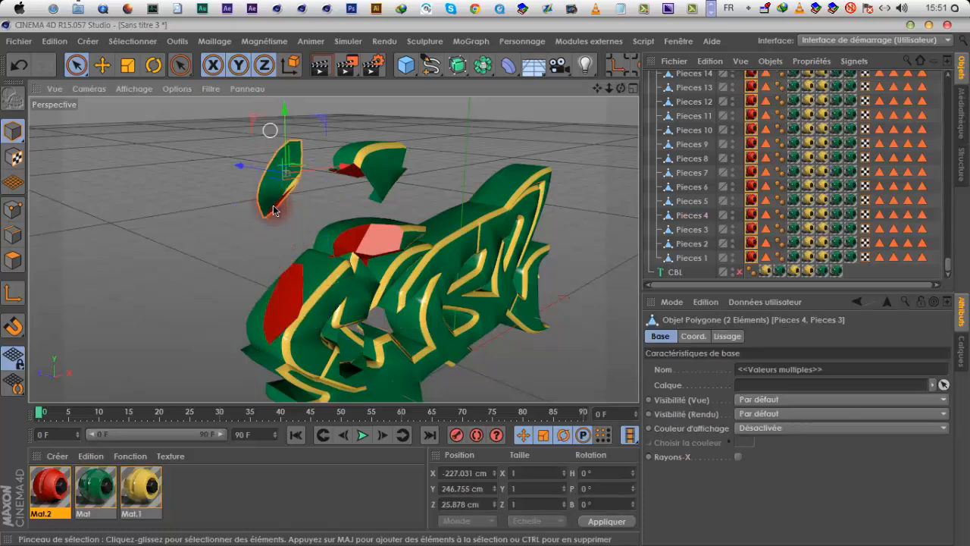
left_click_drag(386, 234, 494, 209, "alt")
mouse_move(265, 316)
left_mouse_down("alt")
mouse_move(408, 358)
mouse_move(491, 416)
mouse_move(132, 290)
mouse_move(274, 311)
left_mouse_up("alt")
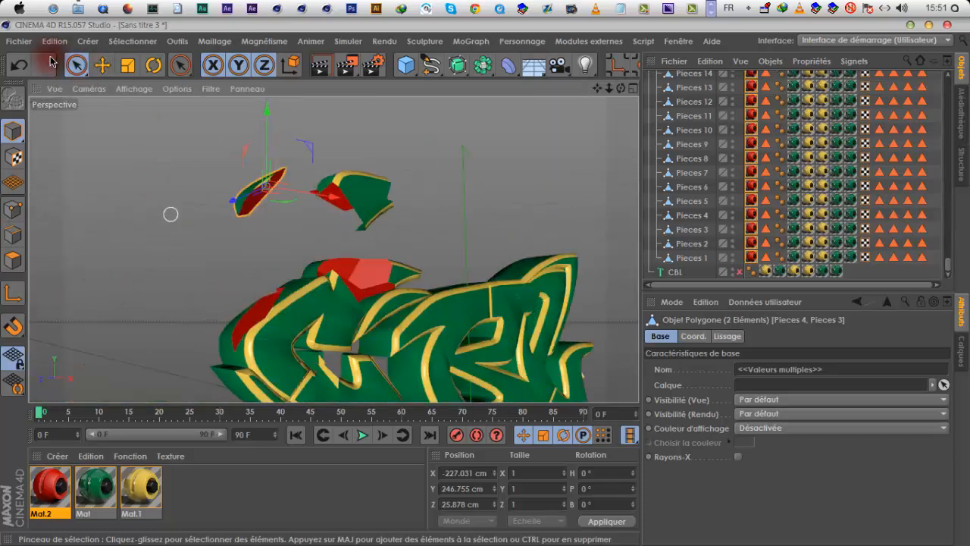
- Undo the fragment moves as well as the red material's assignment and creation
left_click(15, 65)
left_click(15, 64)
left_click(15, 65)
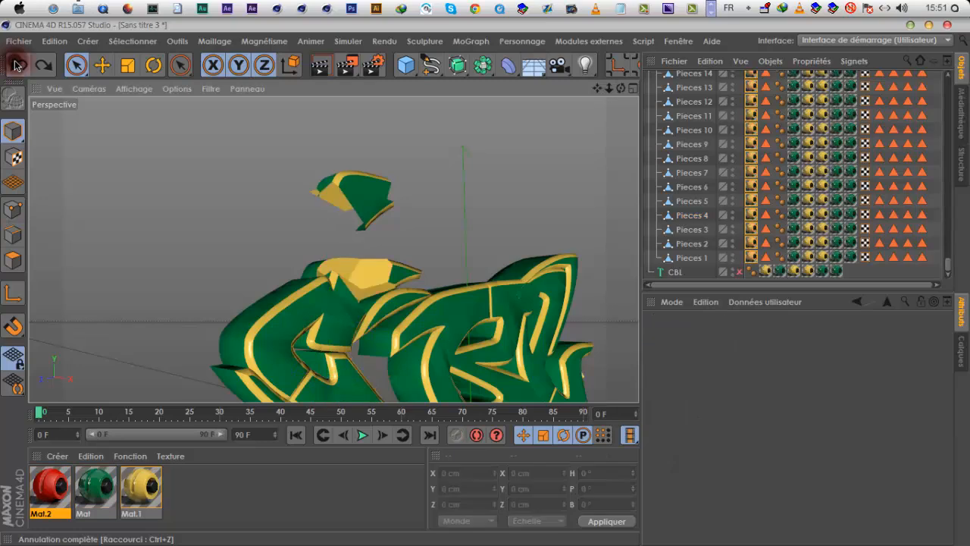
left_click(17, 65)
left_click(17, 65)
left_click(16, 66)
left_click(17, 65)
left_click(17, 65)
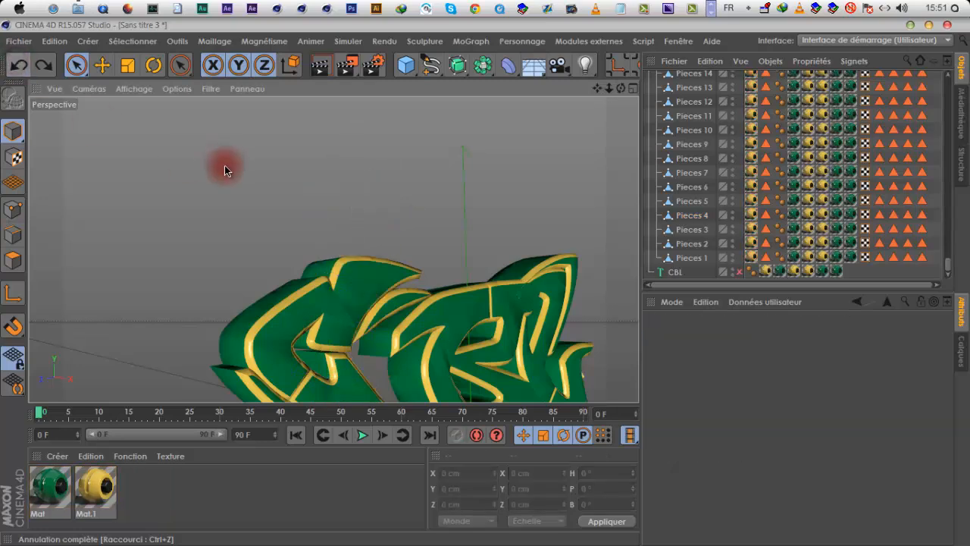
- Frame the whole CBL text and collapse the CBL fracture group in the object hierarchy
scroll(225, 159, "down", 3)
left_click_drag(598, 91, 587, 60)
left_click_drag(486, 290, 596, 90)
left_click_drag(475, 274, 422, 219)
scroll(915, 219, "up", 10)
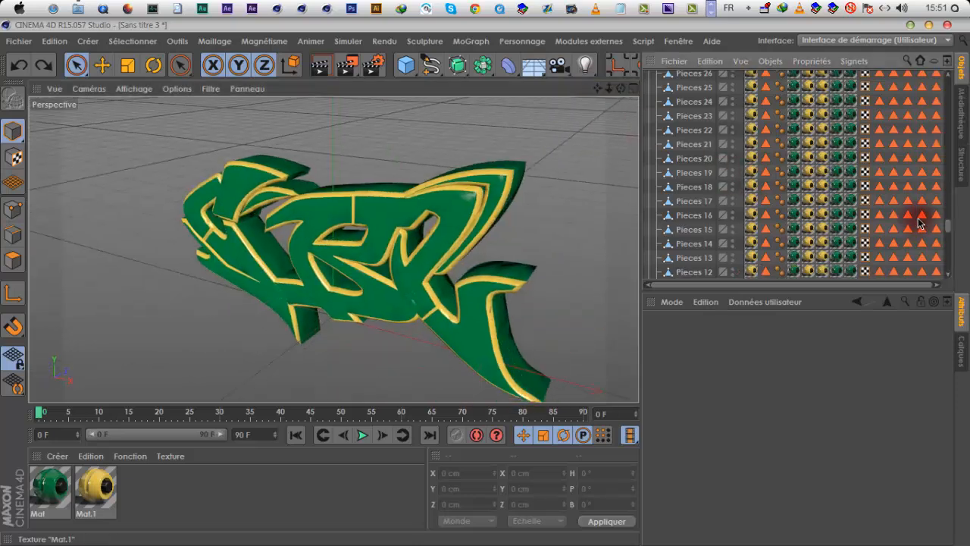
left_click_drag(946, 193, 958, 62)
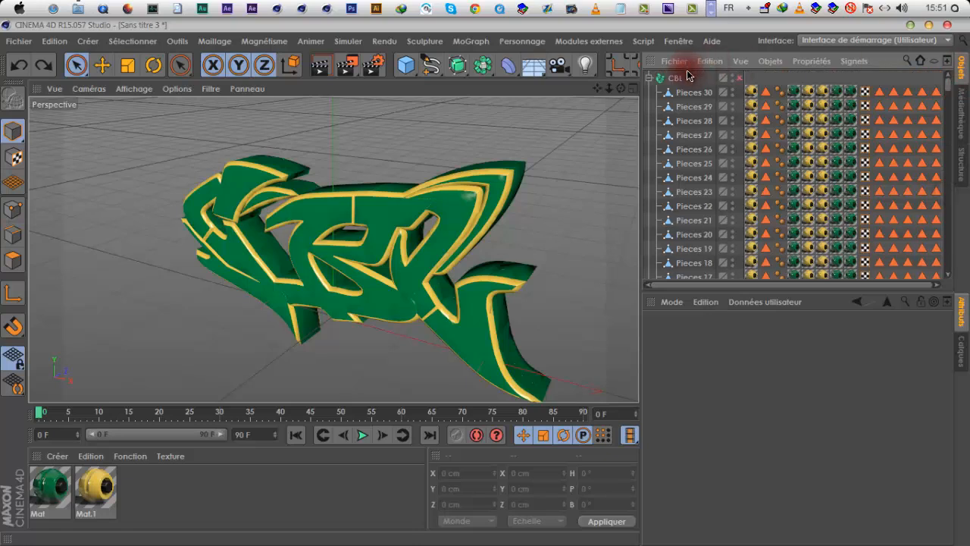
left_click(649, 79)
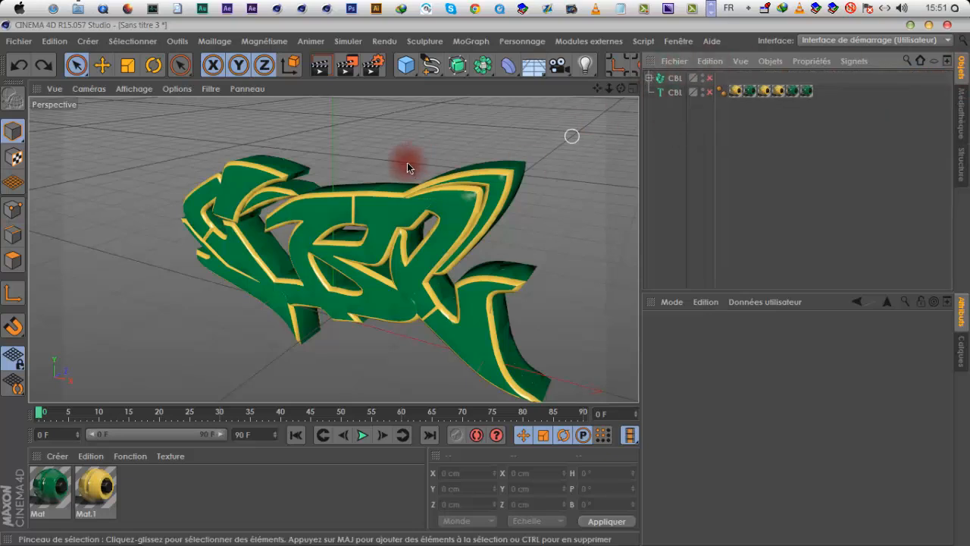
scroll(407, 163, "down", 2)
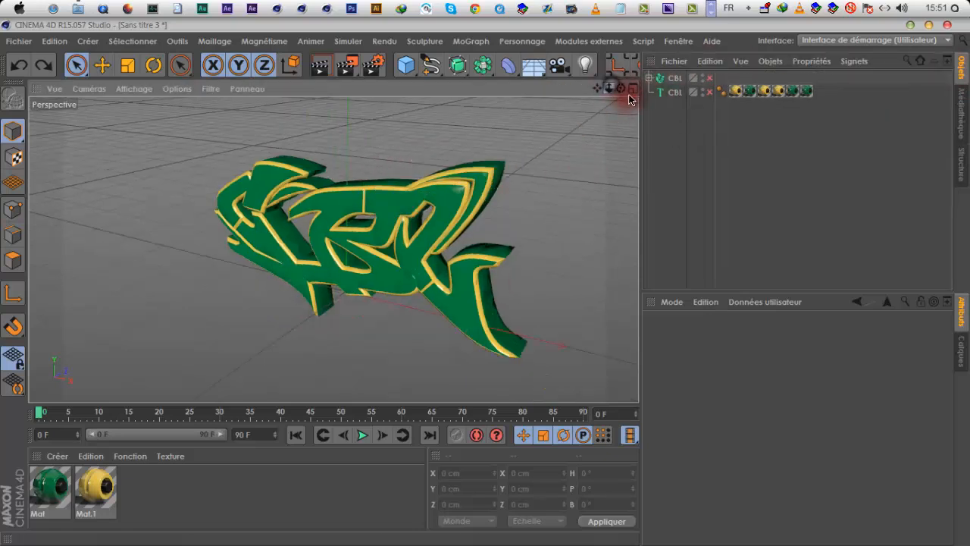
- Duplicate the CBL text object, enable the copy and change its text to "Bossloulou"
left_click(470, 41)
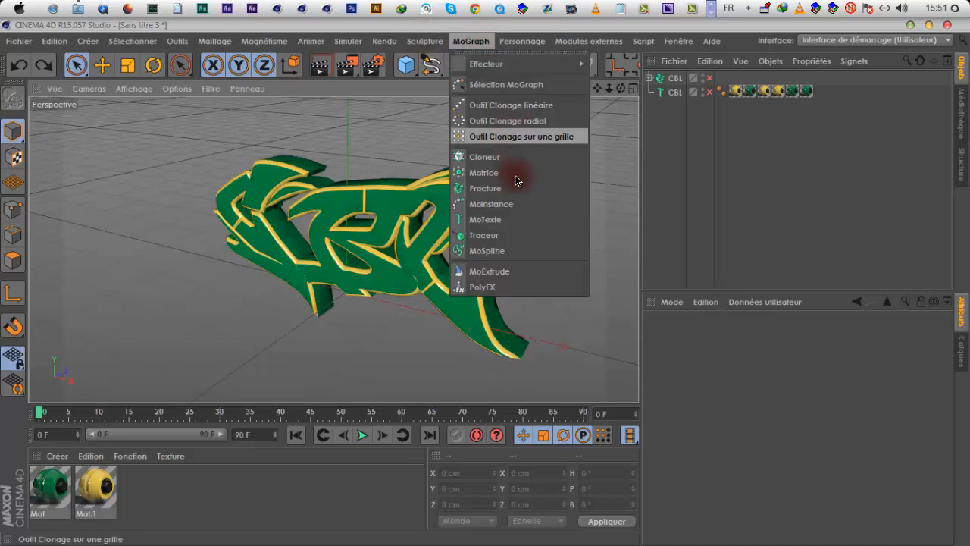
left_click(711, 185)
left_click_drag(674, 93, 683, 121, "ctrl")
left_click(716, 106)
double_click(742, 437)
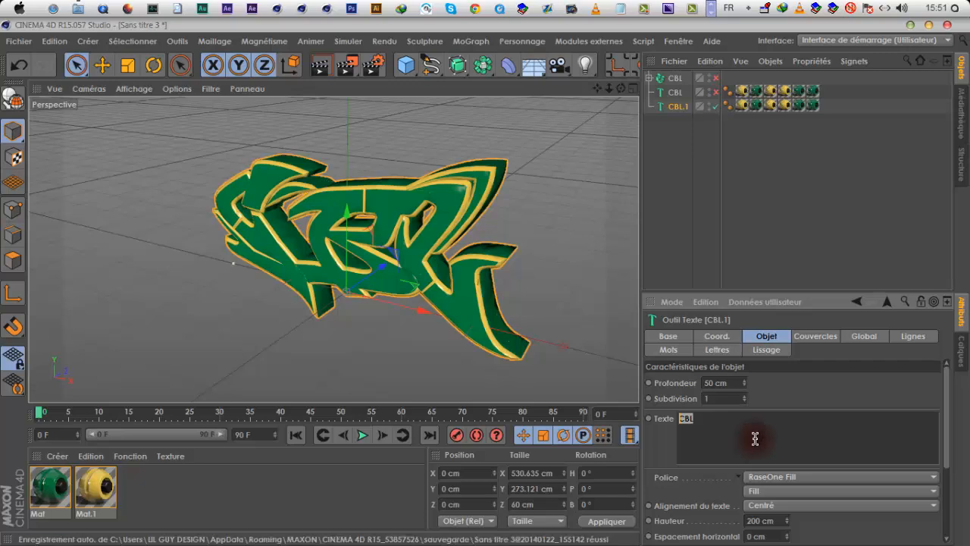
type("Boss")
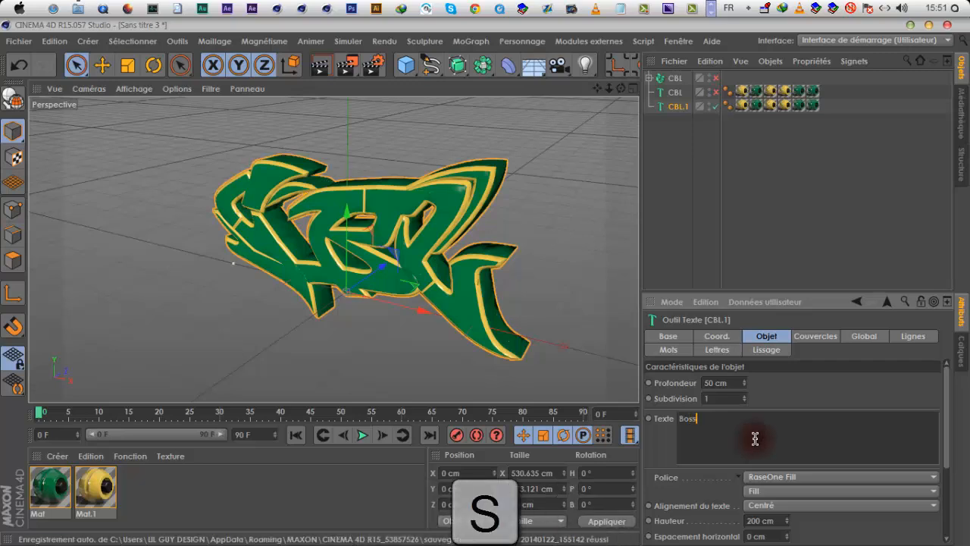
type("loulou")
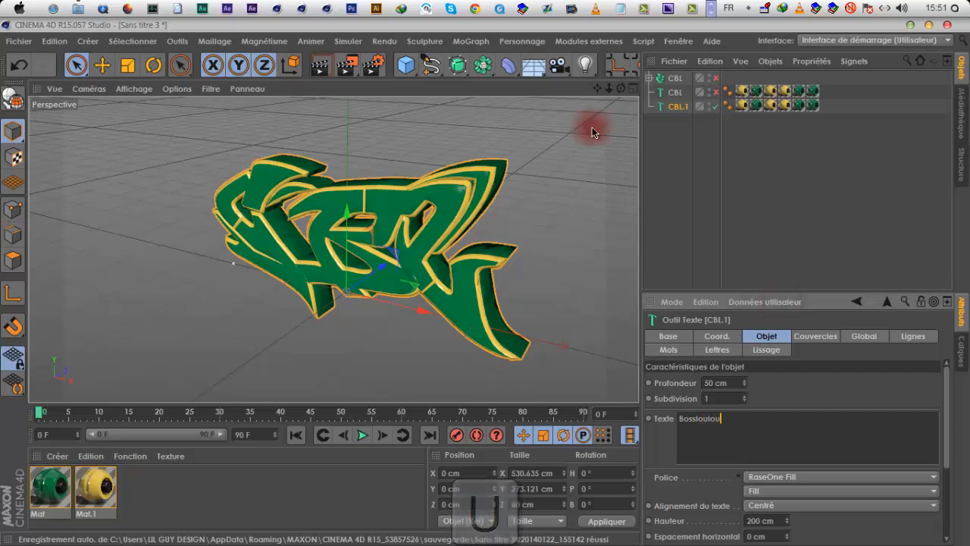
- Set the font of the duplicated text to Snubfighter and view the whole word from the front
left_click(834, 477)
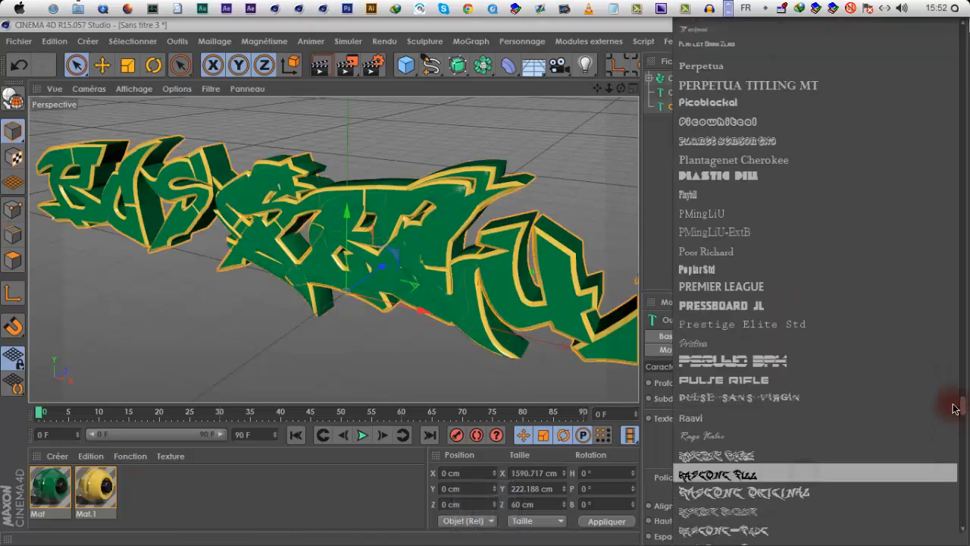
left_click_drag(967, 482, 967, 457)
scroll(697, 96, "up", 3)
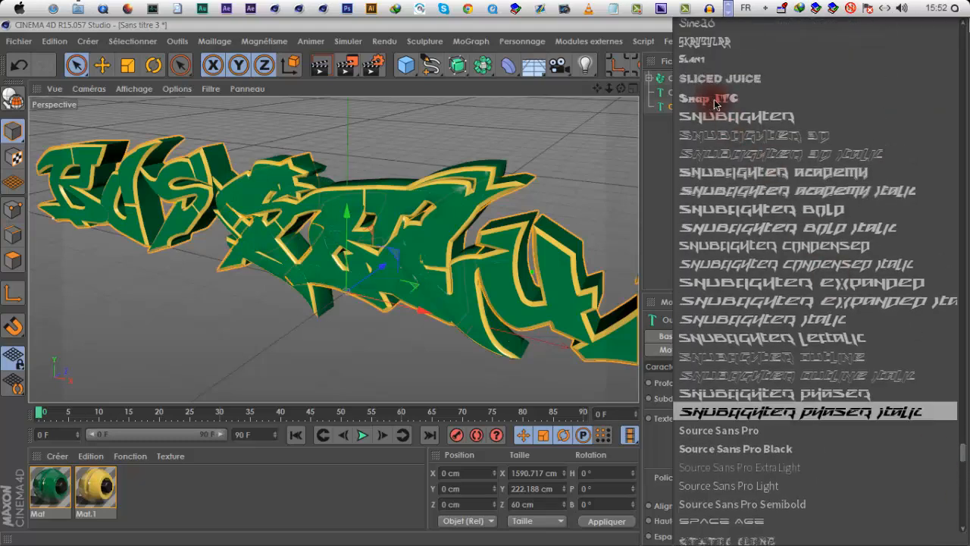
left_click(720, 115)
scroll(360, 199, "down", 5)
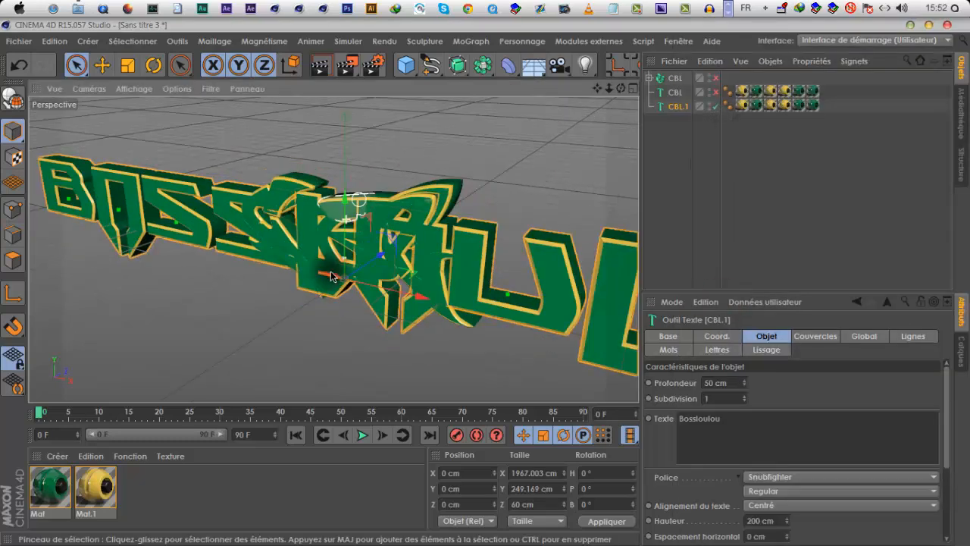
mouse_move(620, 88)
left_mouse_down()
mouse_move(488, 279)
mouse_move(615, 94)
left_mouse_up()
scroll(369, 199, "down", 2)
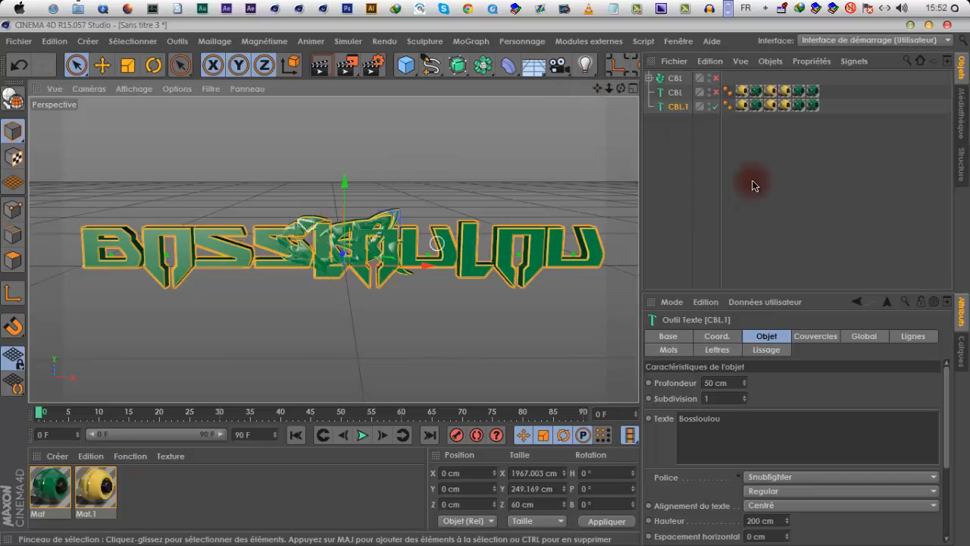
- Disable the CBL.1 text object so that only the fractured CBL text is displayed
left_click(686, 139)
left_click(711, 106)
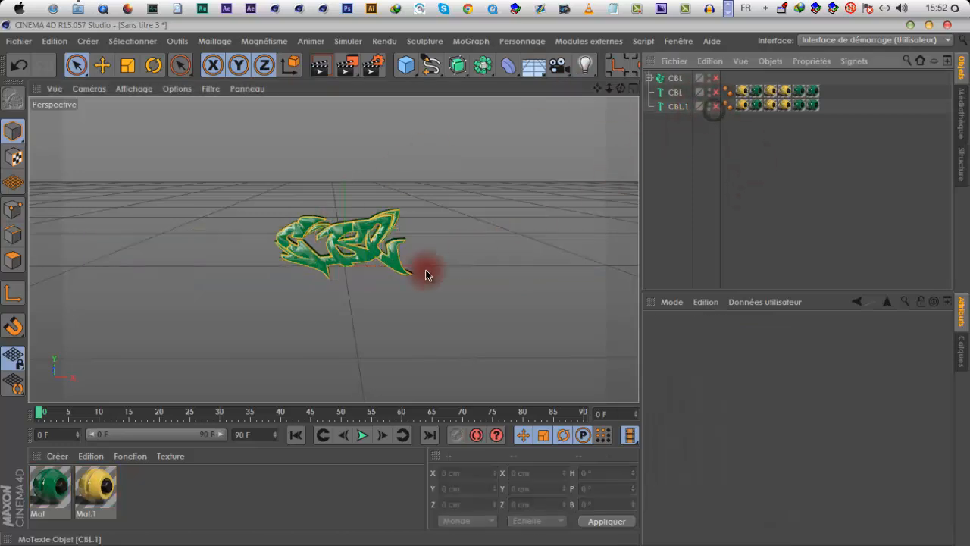
scroll(351, 278, "up", 6)
scroll(356, 259, "up", 2)
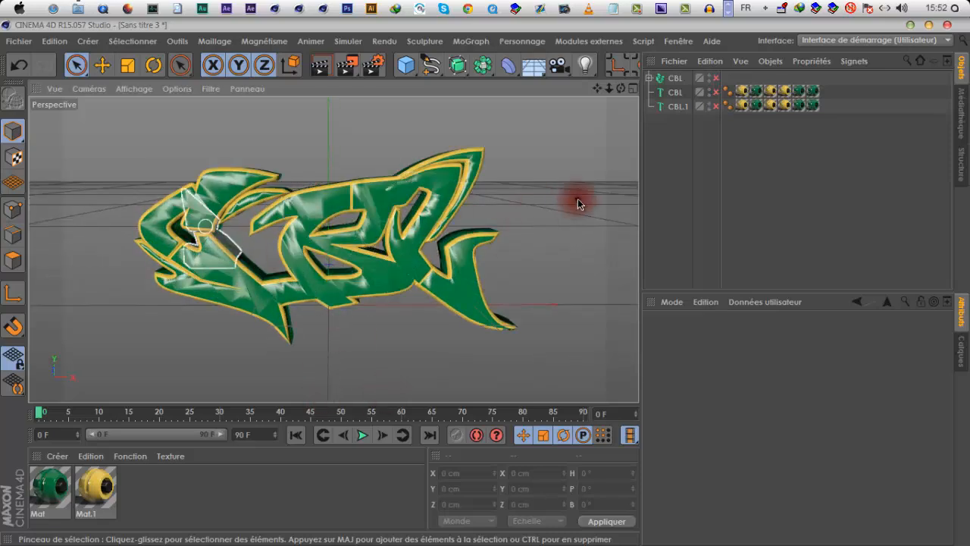
- Select the Lissage tags of all the pieces in the CBL fracture group and set their smoothing angle to 35°
left_click(649, 78)
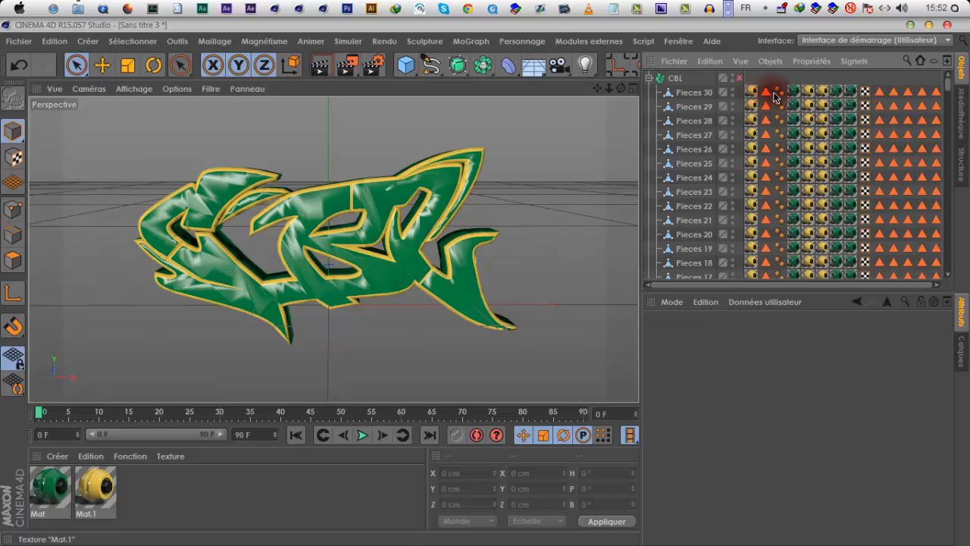
left_click(778, 92)
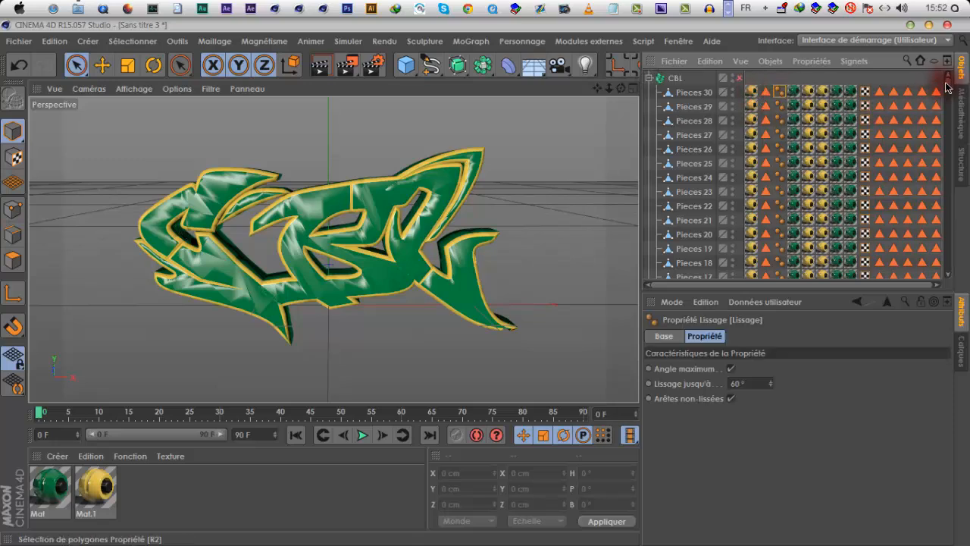
scroll(953, 154, "down", 10)
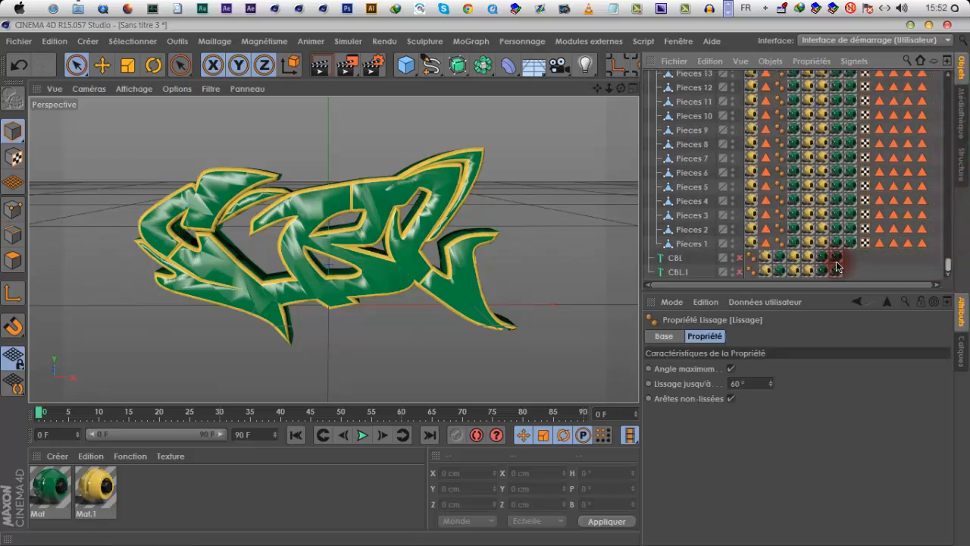
left_click(780, 243, "shift")
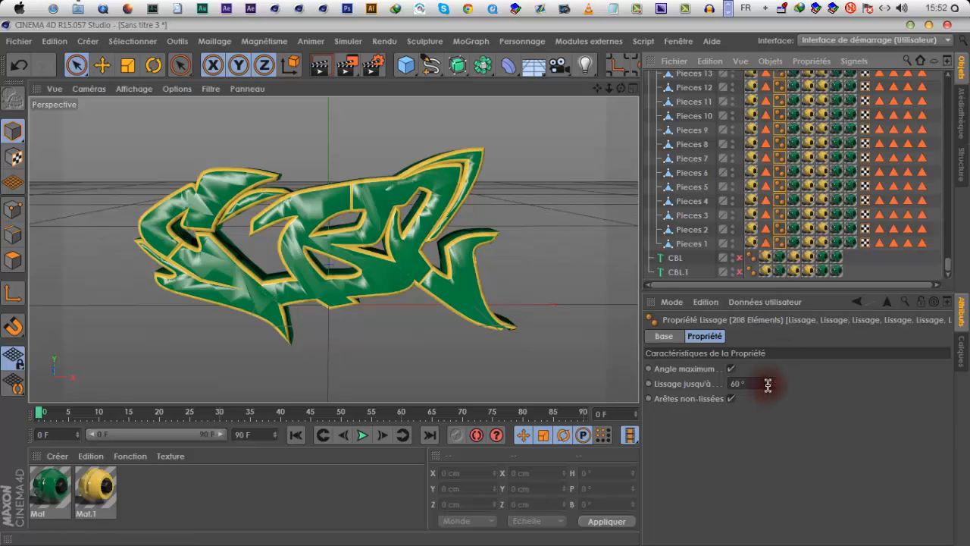
left_click(772, 388)
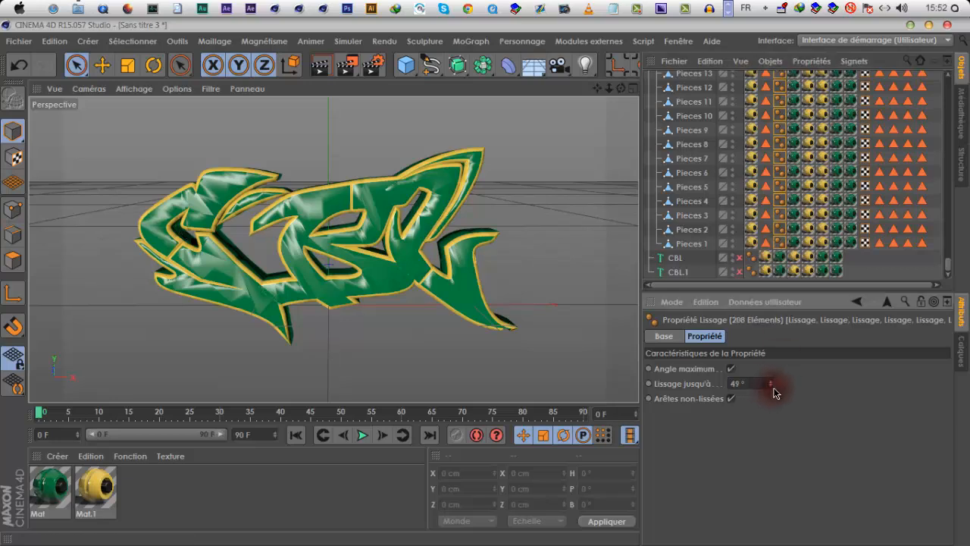
left_click_drag(774, 388, 774, 389)
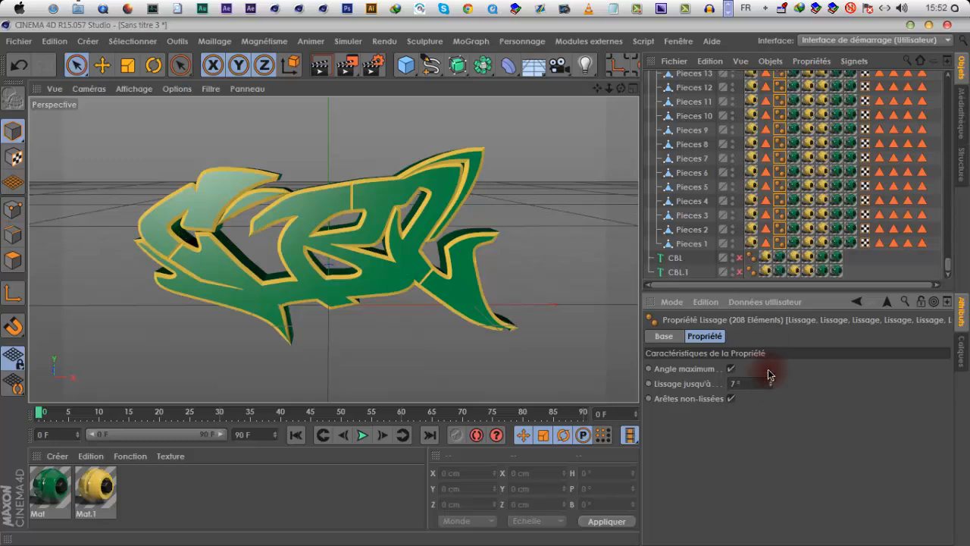
left_click_drag(772, 372, 774, 394)
type("35")
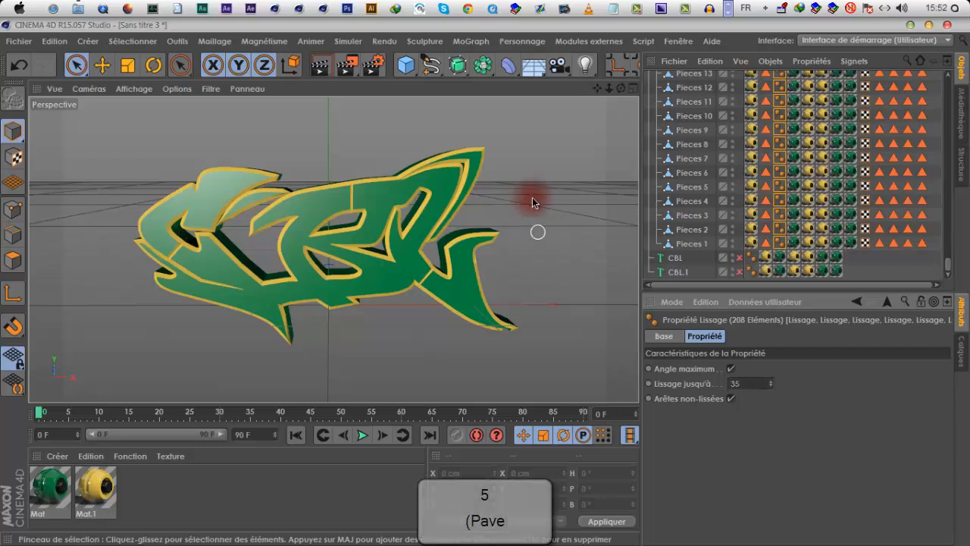
- Render the view, set the smoothing angle of the selected Lissage tags to 40° and render again
left_click(328, 63)
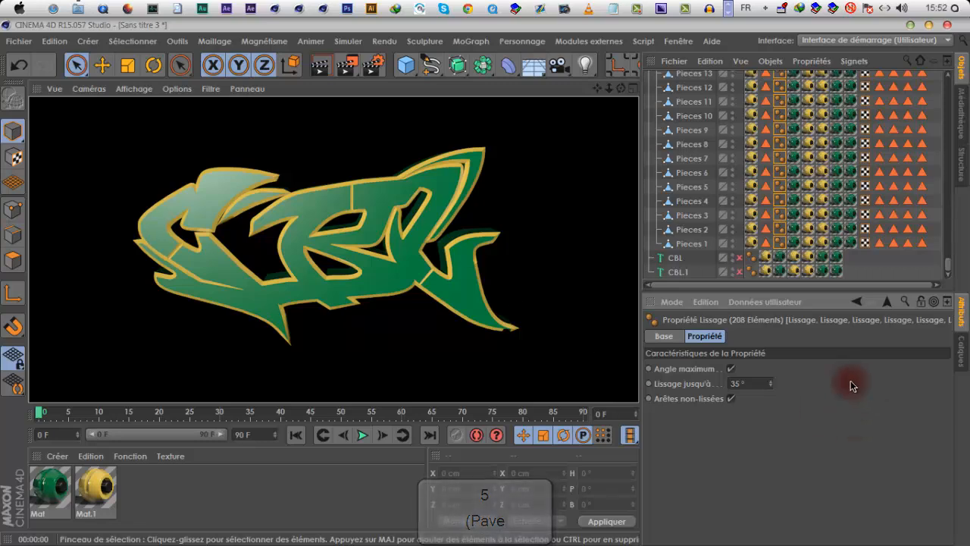
left_click_drag(771, 386, 772, 391)
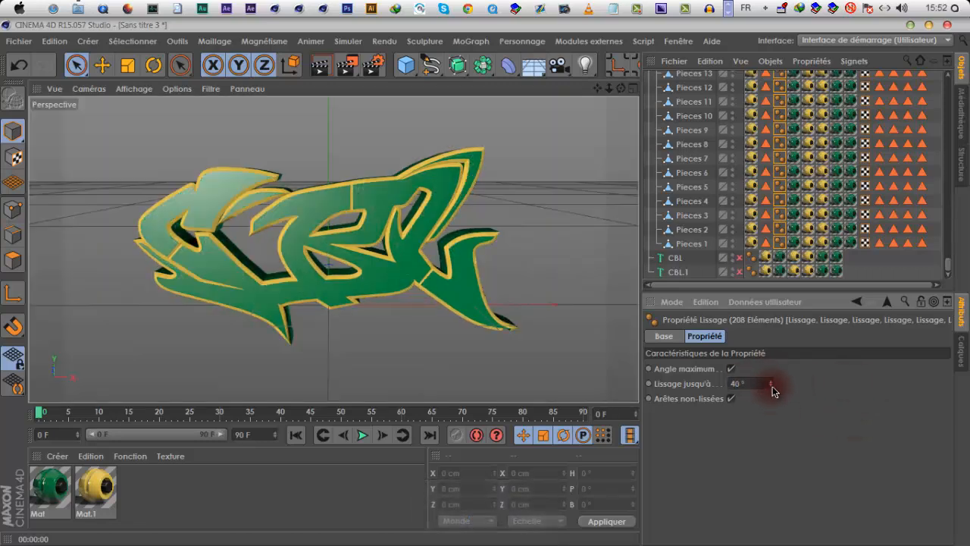
left_click(319, 66)
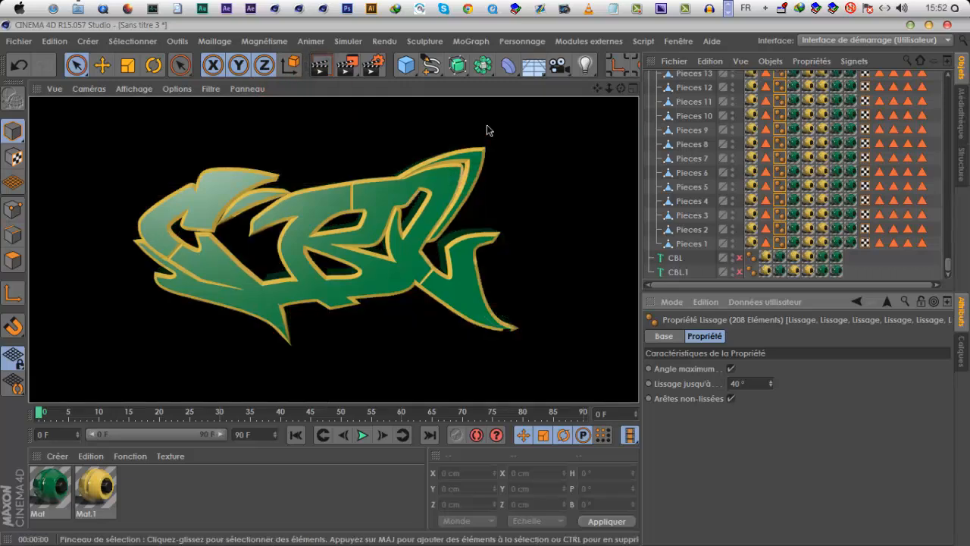
- Collapse the CBL fracture group, then select and enable the CBL.1 text object
scroll(936, 190, "up", 5)
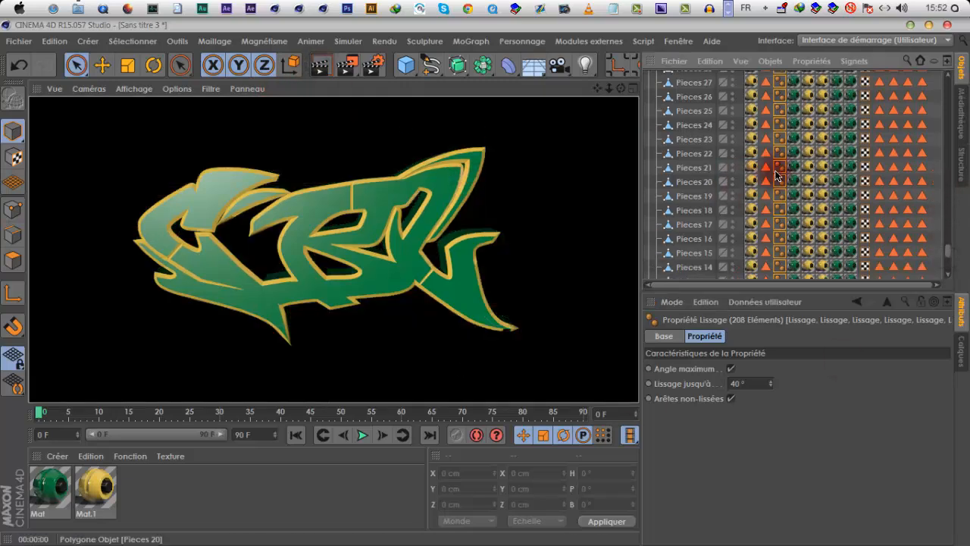
scroll(944, 168, "up", 4)
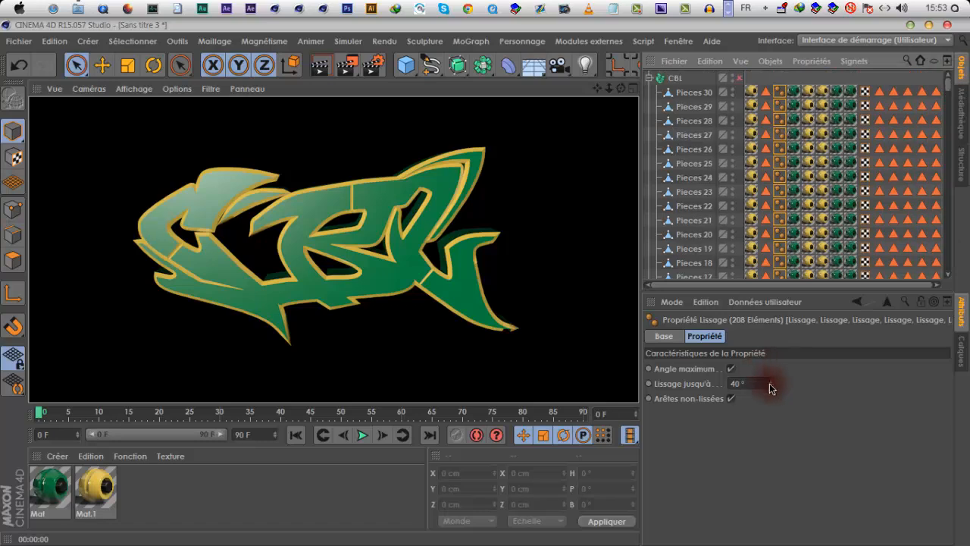
left_click(648, 79)
left_click(678, 106)
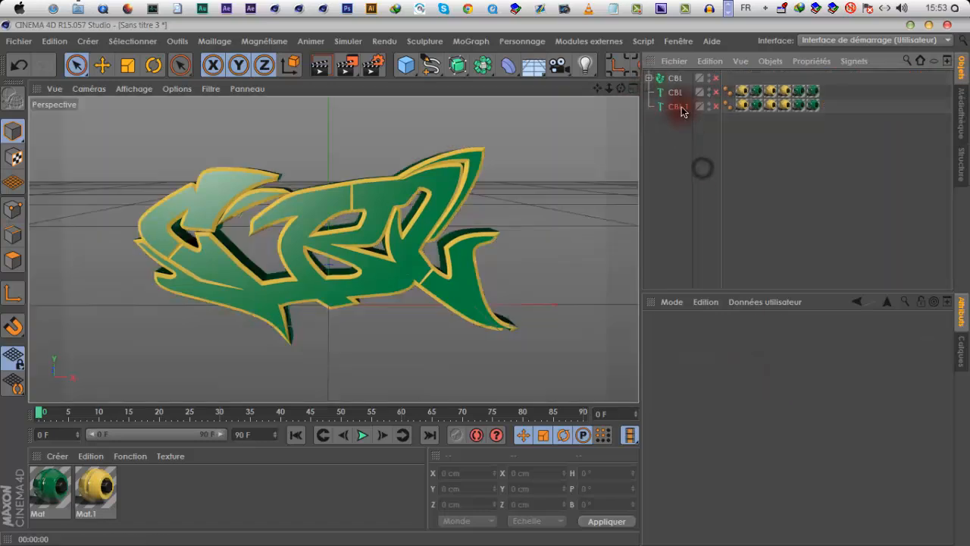
- Copy the text content of the CBL.1 object and rename the object as Bossloulou with it
left_click_drag(755, 429, 681, 428)
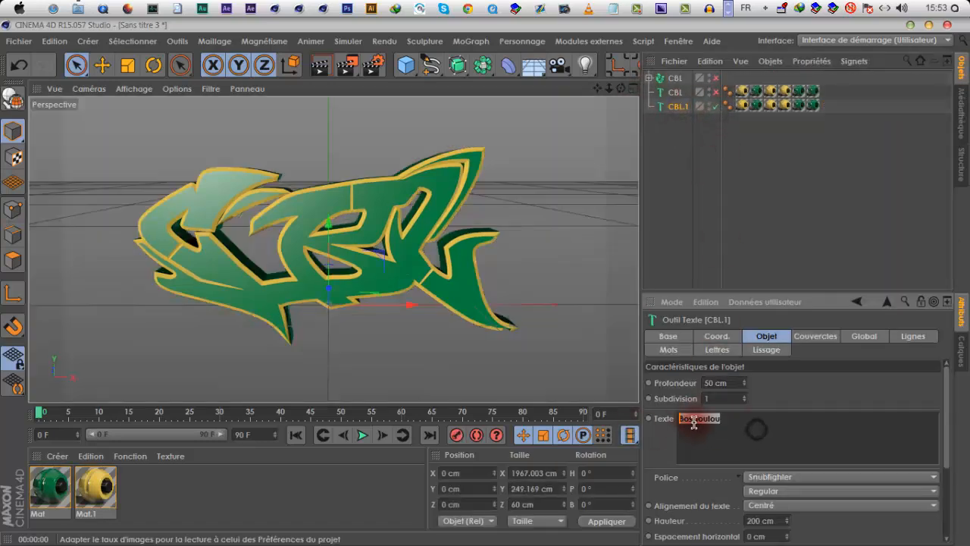
right_click(694, 422)
left_click(739, 445)
double_click(673, 105)
right_click(673, 104)
left_click(695, 146)
left_click(685, 160)
- Reduce the Bossloulou text height to 54 cm and raise the text to about 65 cm on the Y axis
scroll(547, 241, "down", 3)
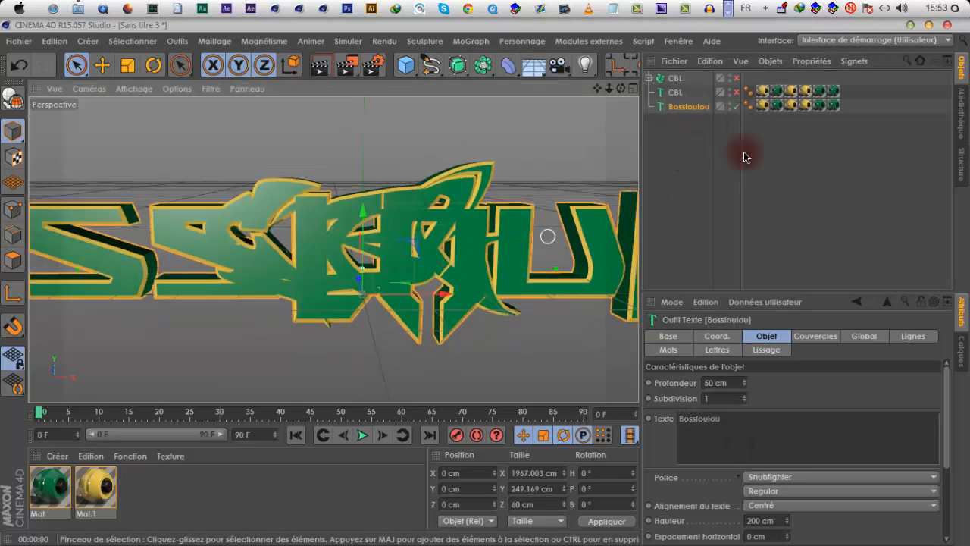
left_click(733, 78)
scroll(223, 210, "down", 2)
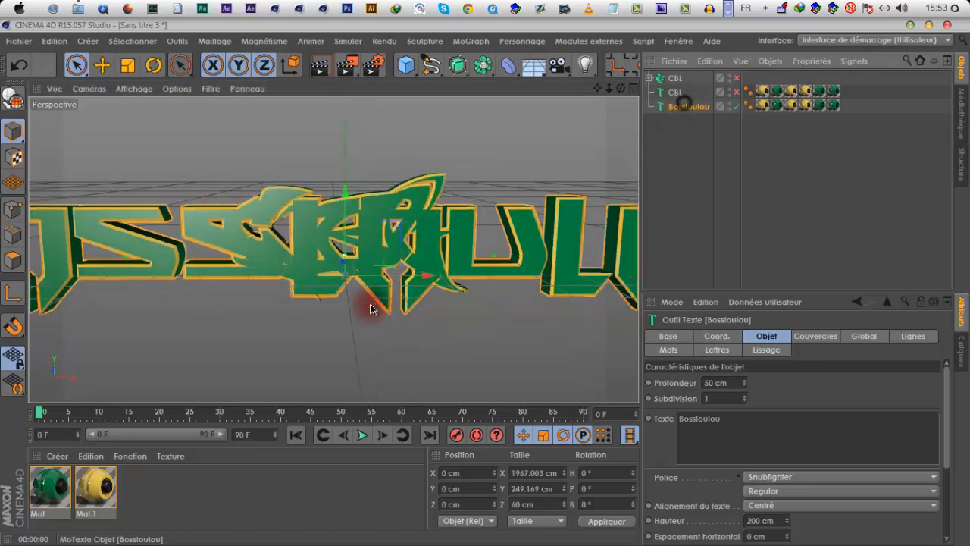
scroll(309, 265, "down", 1)
mouse_move(787, 521)
left_mouse_down()
mouse_move(787, 543)
mouse_move(793, 521)
mouse_move(789, 529)
left_mouse_up()
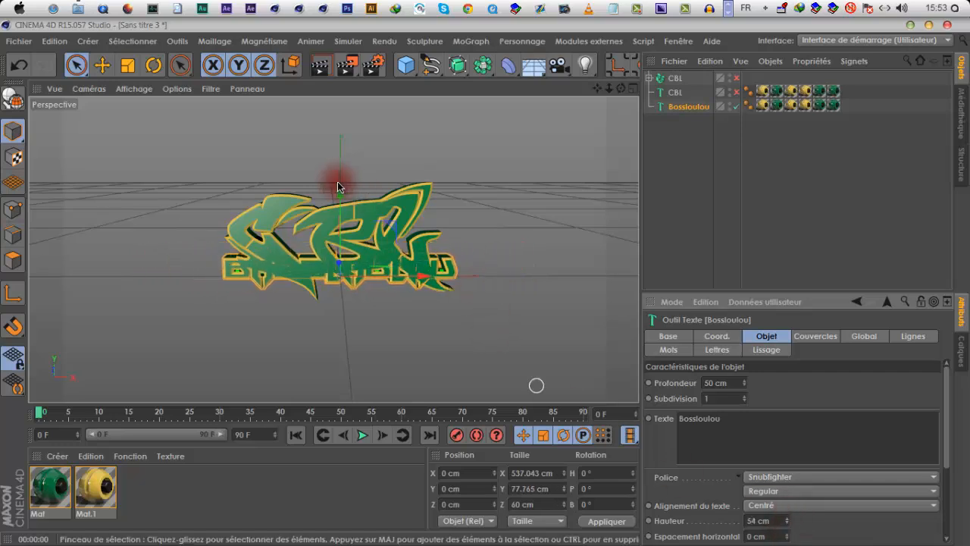
left_click_drag(339, 188, 341, 166)
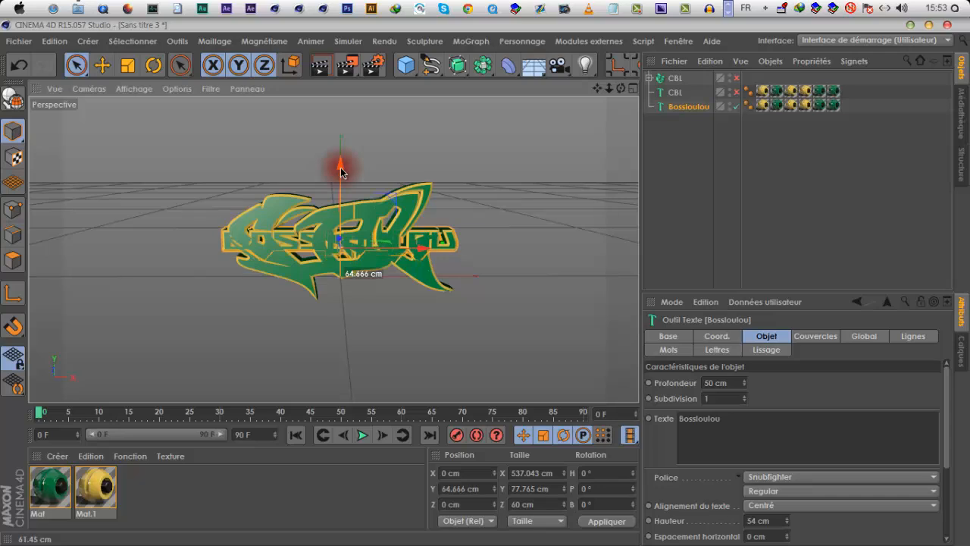
scroll(336, 261, "up", 8)
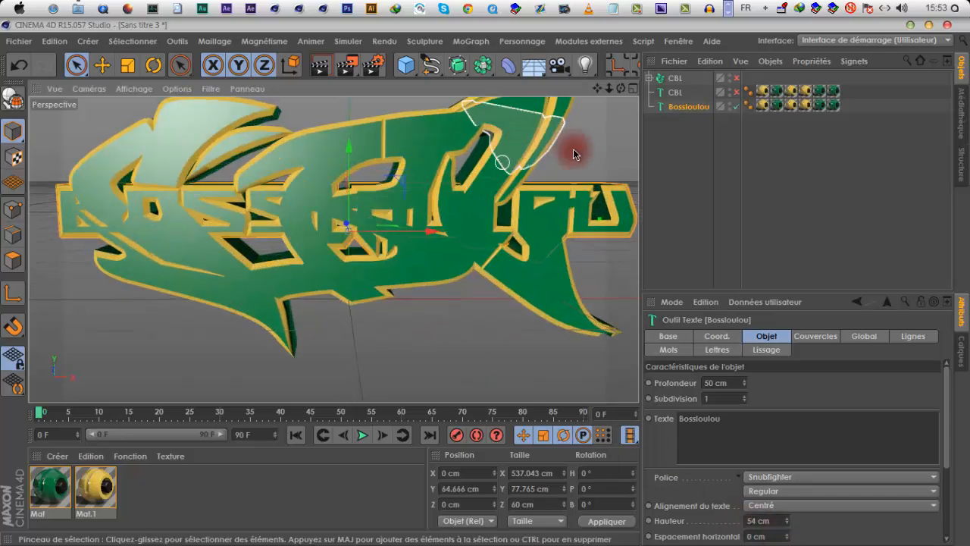
- Set the bevel radius of the Bossloulou text's start cap to 2 cm and of its end cap to 1 cm
left_click(795, 336)
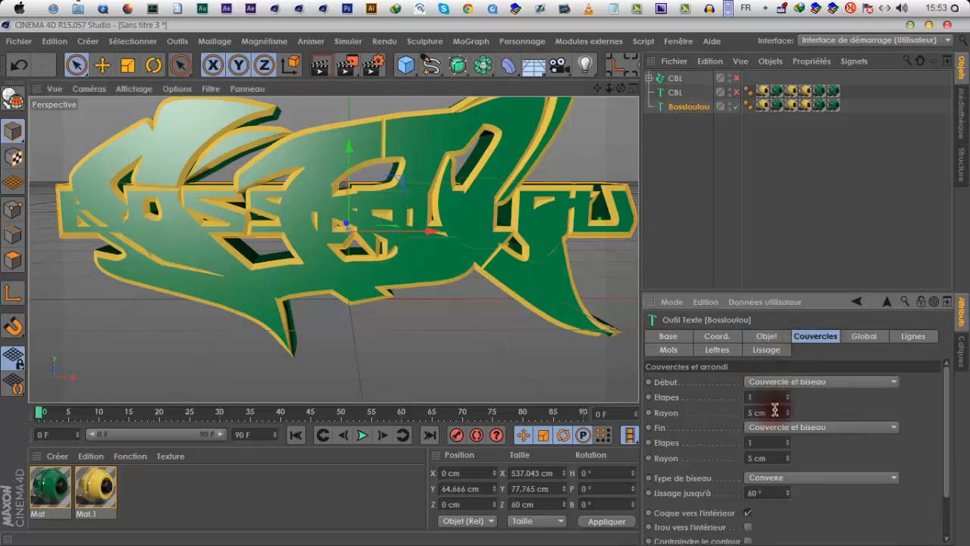
type("1")
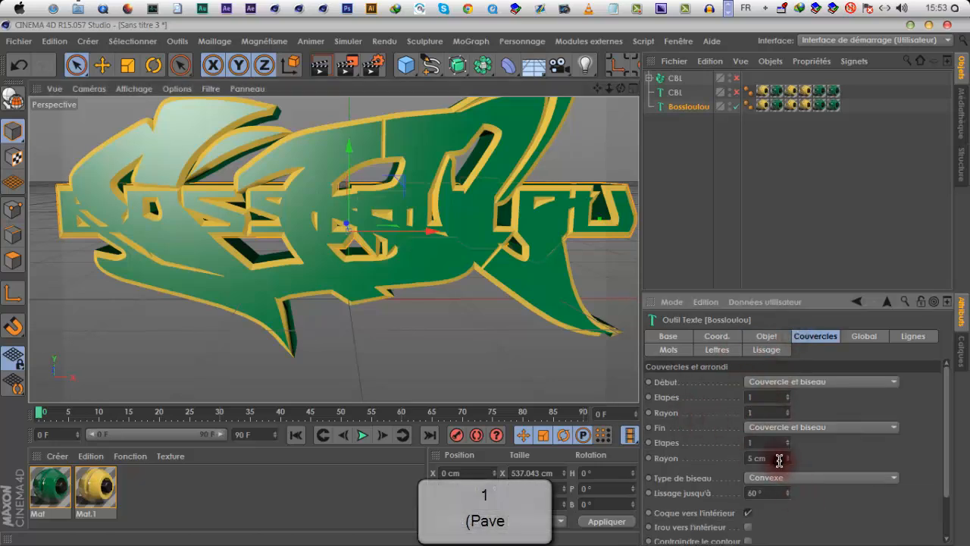
left_click(778, 458)
type("1")
left_click(808, 454)
type("2")
left_click(770, 457)
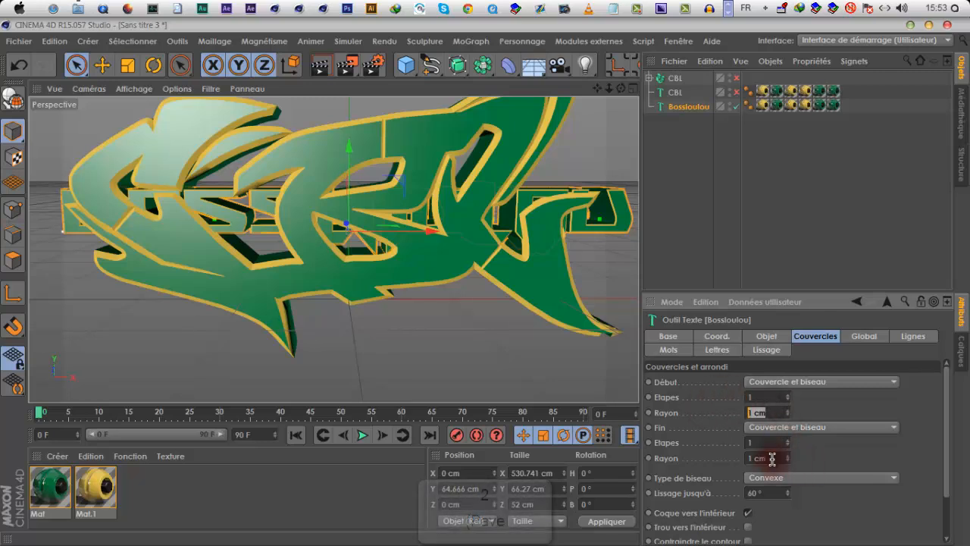
left_click(845, 466)
- Set the extrusion depth of the Bossloulou text to 25 cm
scroll(426, 361, "down", 2)
left_click_drag(623, 91, 492, 288)
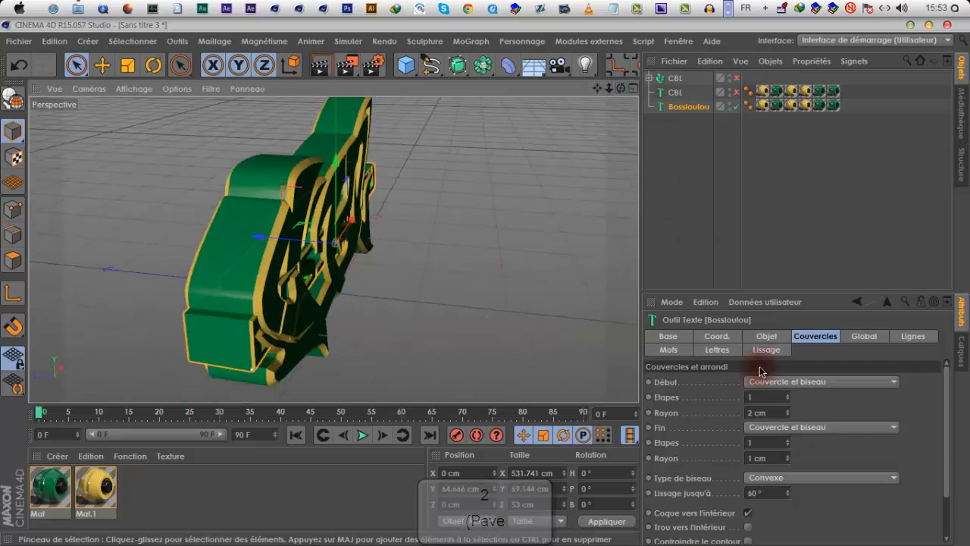
left_click(766, 336)
left_click_drag(630, 390, 628, 391)
type("25")
left_click(810, 400)
- Reselect the Bossloulou text and hide the fractured CBL group in the viewport
scroll(121, 286, "down", 2)
left_click_drag(127, 264, 295, 191, "alt")
left_click(219, 254)
scroll(296, 192, "up", 4)
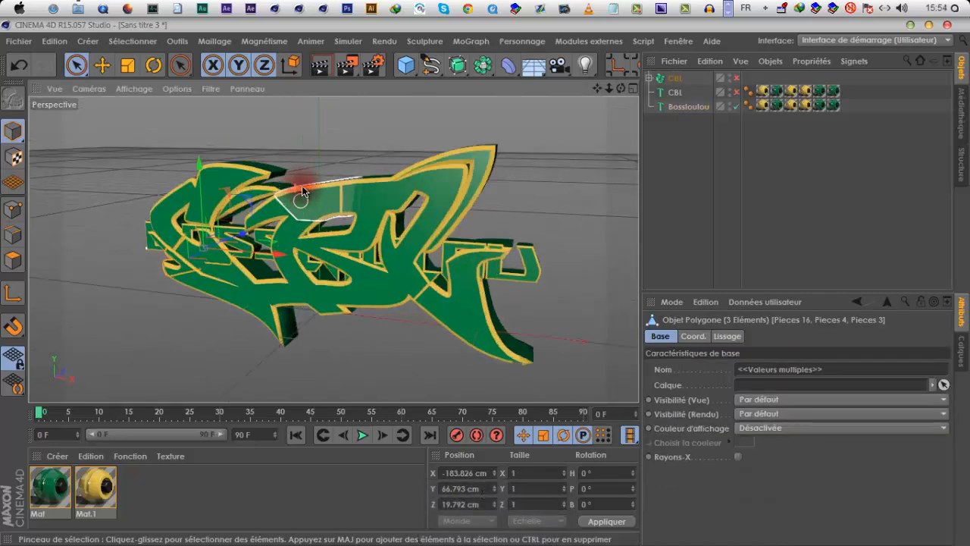
left_click(678, 107)
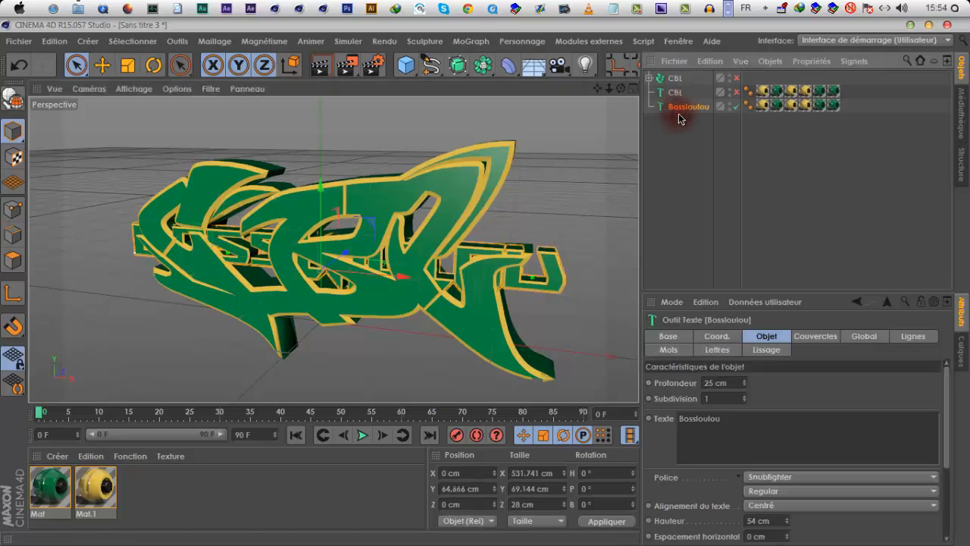
left_click(729, 77)
scroll(461, 201, "up", 2)
- Set the end cap's bevel radius of the Bossloulou text to 2 cm and check it from the front
left_click_drag(618, 93, 805, 340)
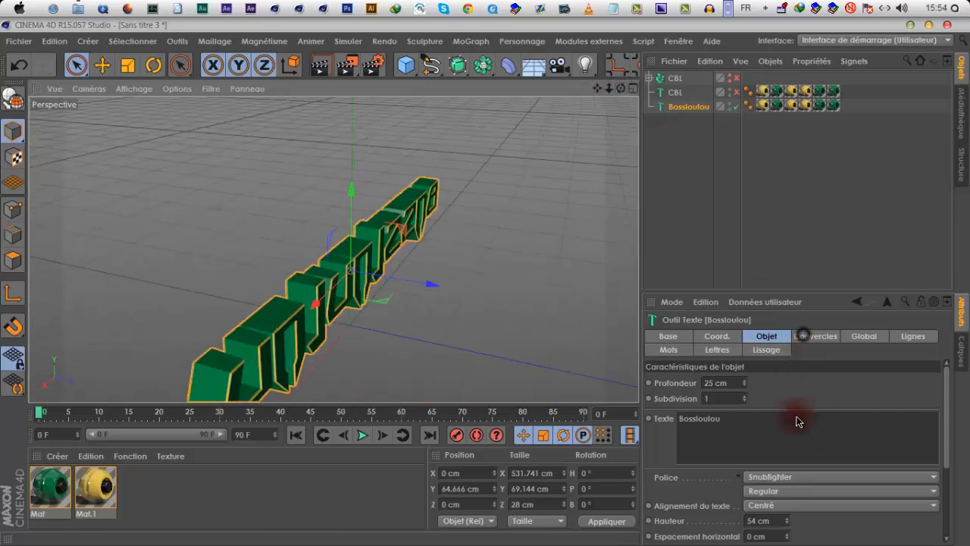
left_click(803, 336)
type("2")
left_click(847, 452)
scroll(412, 98, "down", 2)
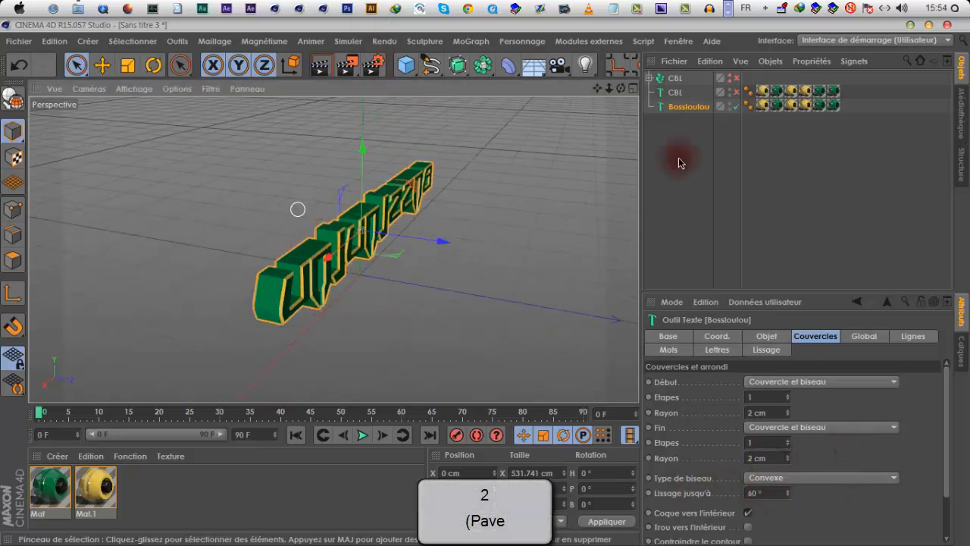
left_click_drag(680, 163, 680, 97)
left_click_drag(497, 286, 459, 187, "alt")
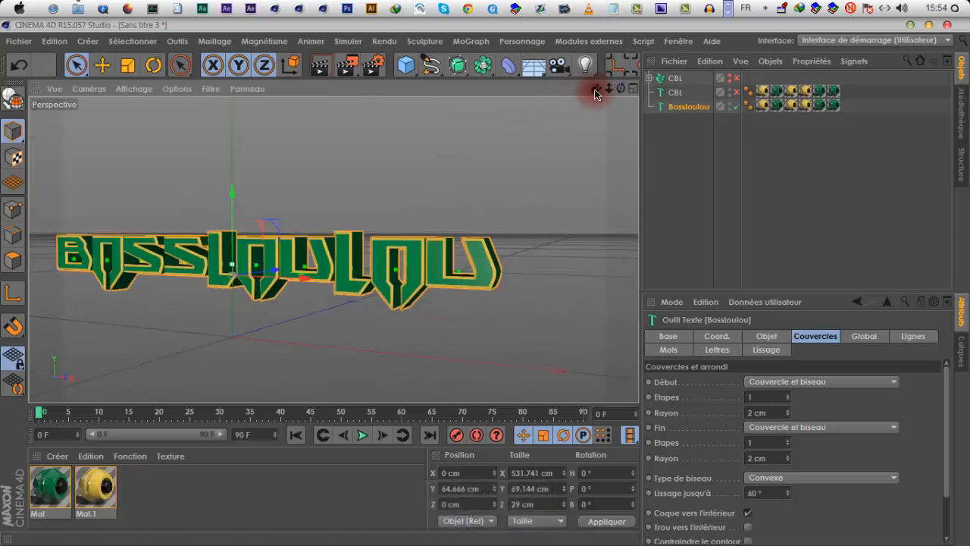
- Examine the texture tags of the Bossloulou text and the selections they are limited to
left_click_drag(596, 89, 648, 91)
left_click(521, 41)
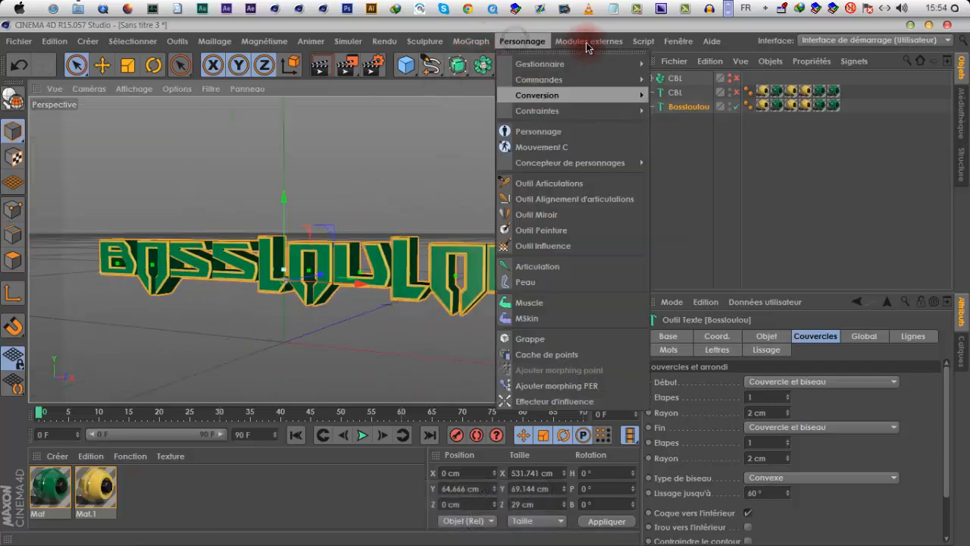
mouse_move(588, 41)
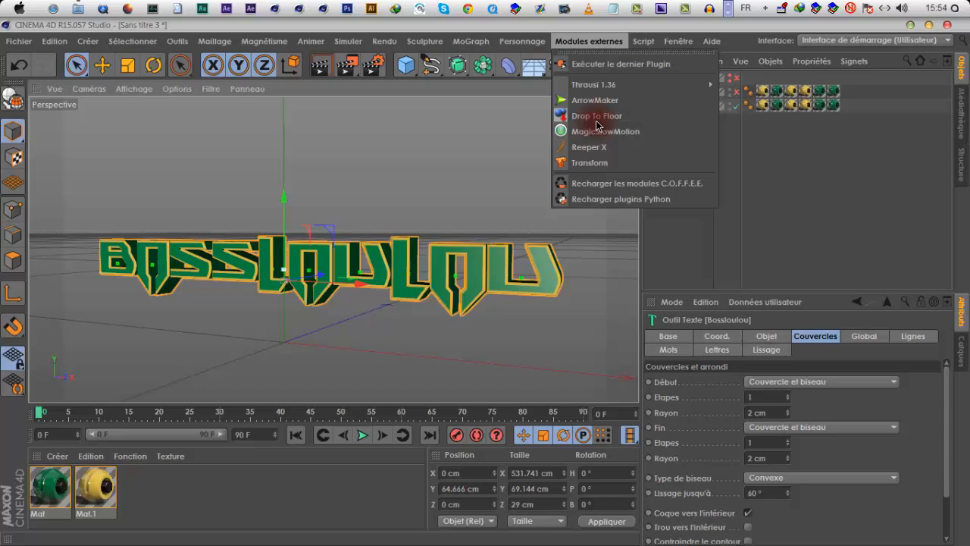
left_click(703, 237)
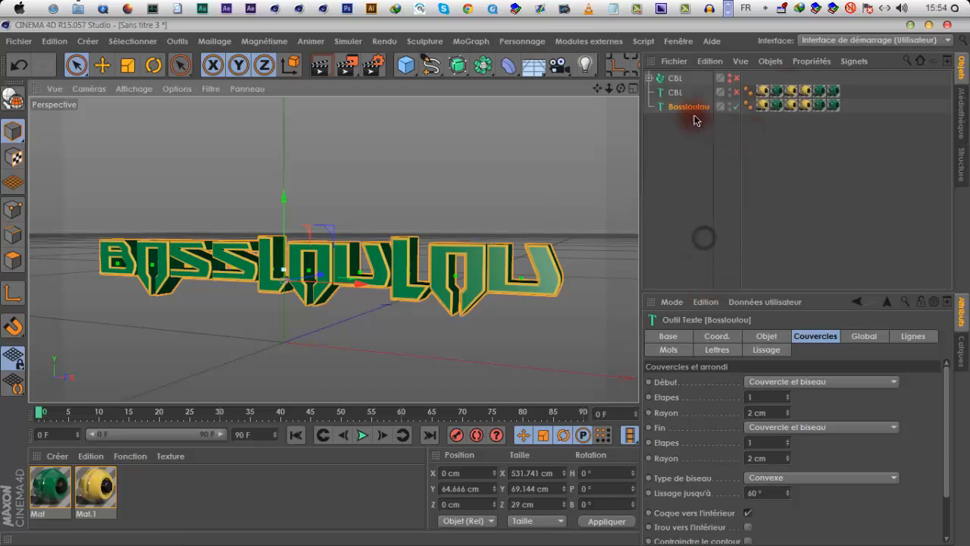
left_click(852, 110)
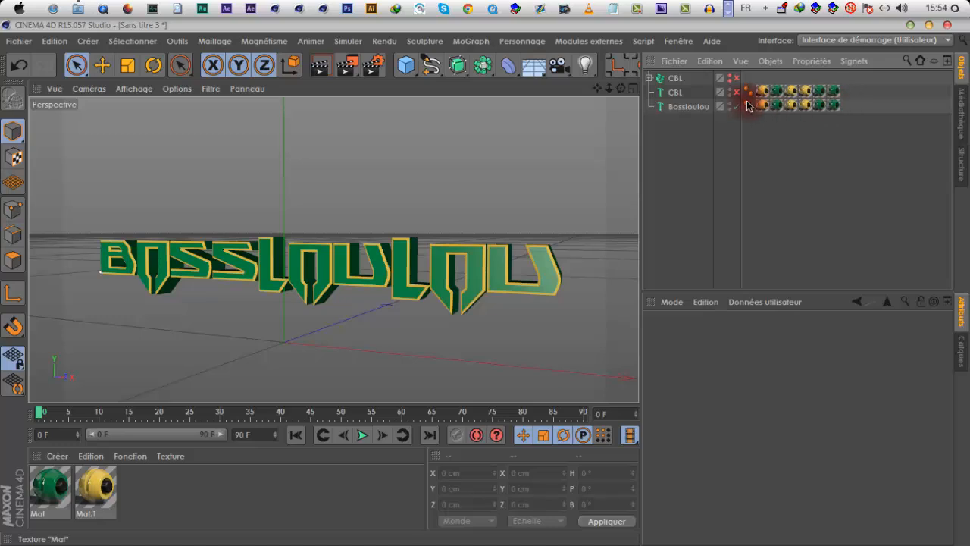
left_click(768, 108)
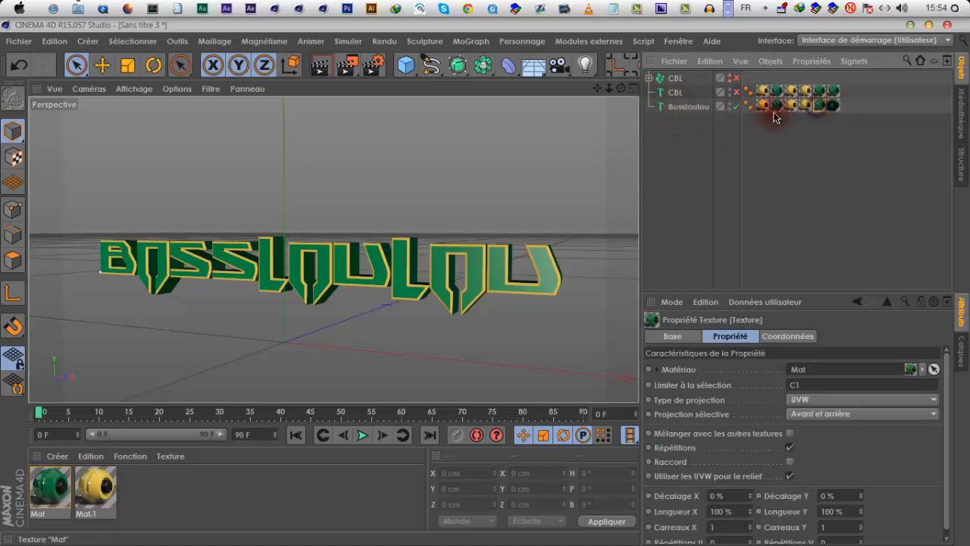
- Break the Bossloulou text into 25 random pieces with Thrausi, without using one single fracture
left_click(694, 110)
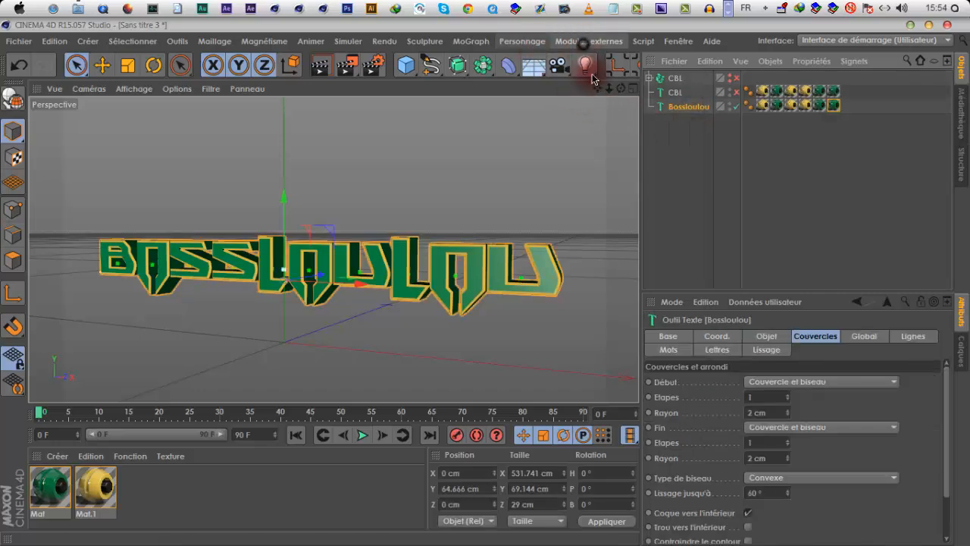
left_click(589, 41)
left_click(746, 89)
left_click(548, 223)
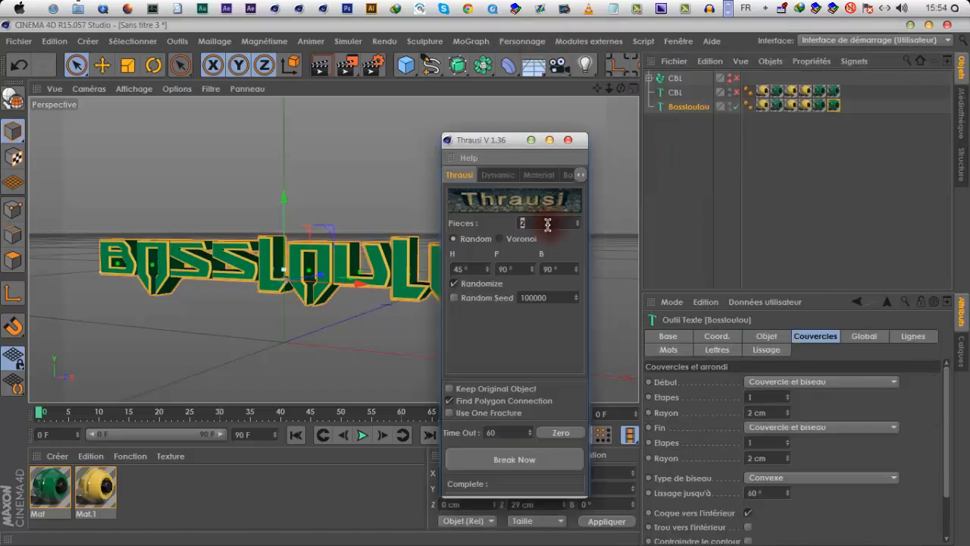
type("25")
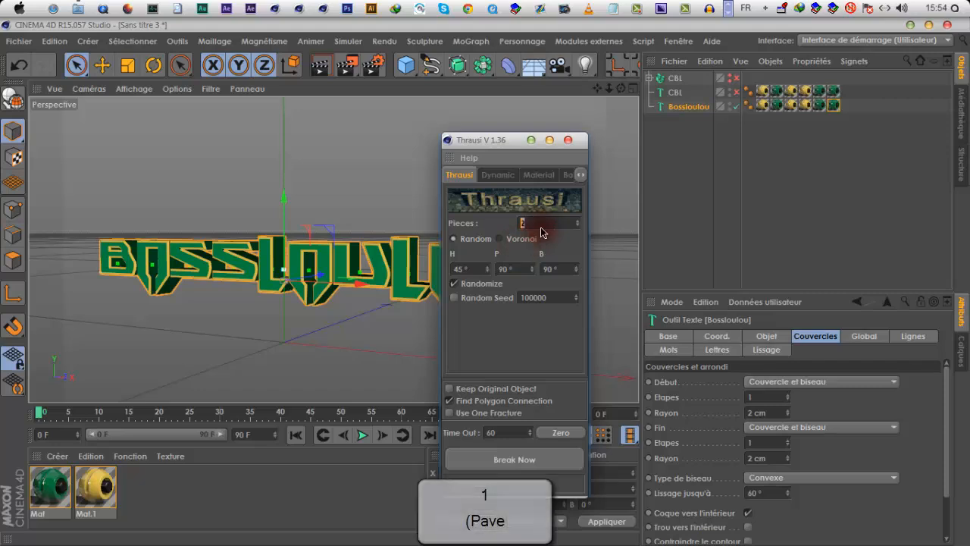
left_click(504, 413)
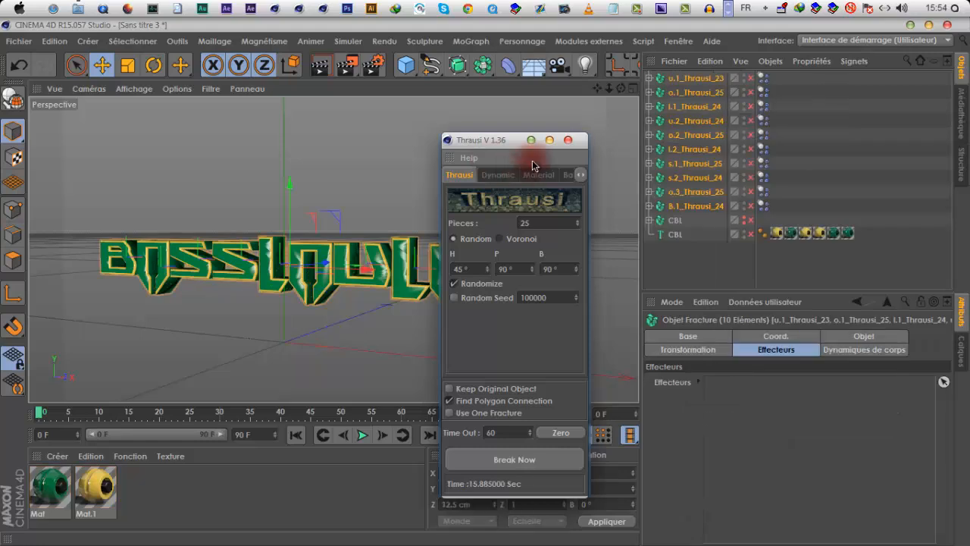
left_click(574, 141)
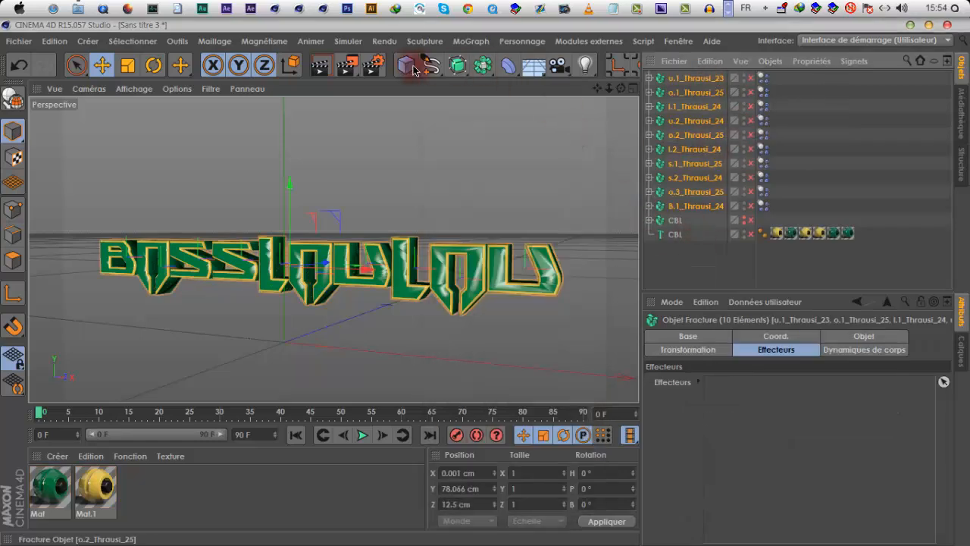
- Add a MoGraph Fracture object and rename it as Bossloulou
left_click(470, 41)
left_click(477, 187)
left_click_drag(661, 244, 689, 80)
double_click(685, 77)
type("Bossloulou")
key("Return")
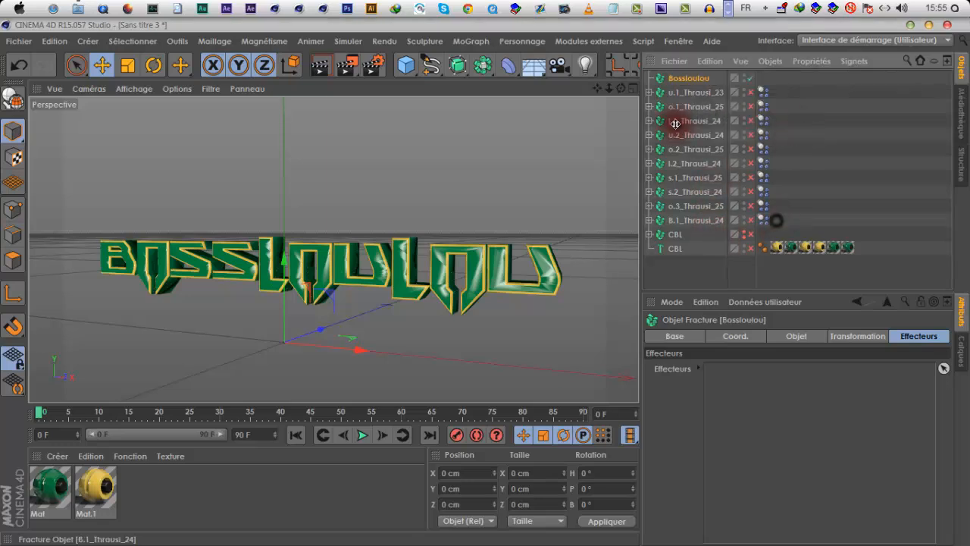
- Place all the Thrausi letter groups inside the Bossloulou fracture object and remove these parents so the pieces sit directly in it
left_click_drag(675, 93, 677, 79)
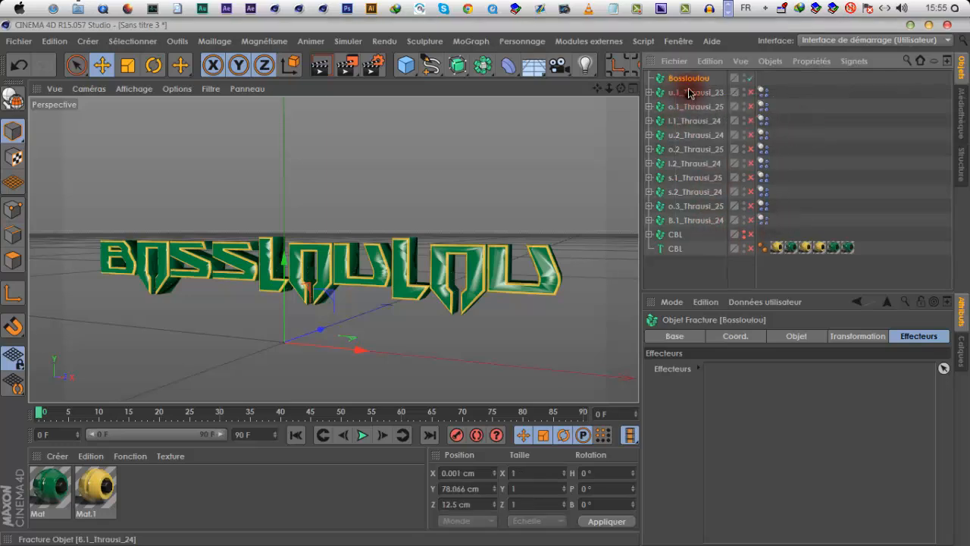
right_click(710, 136)
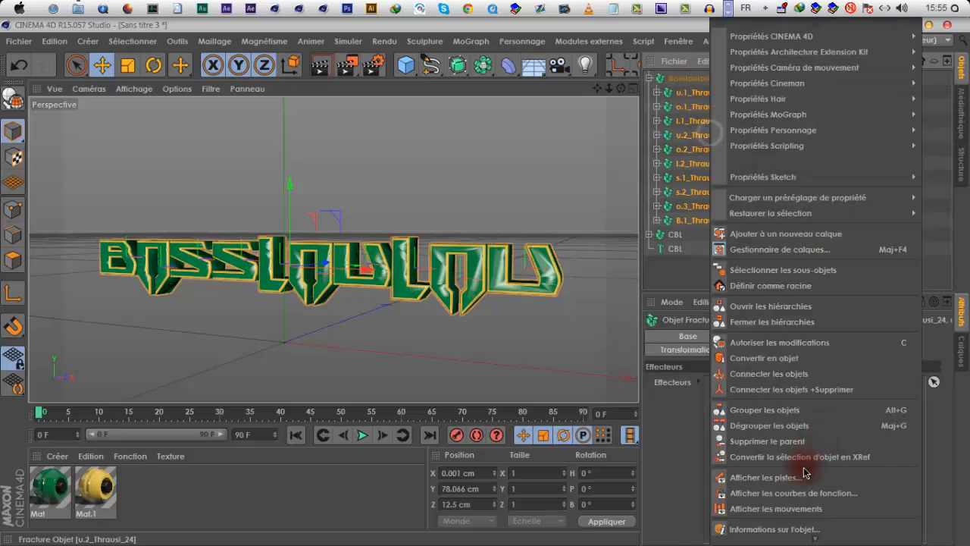
left_click(753, 440)
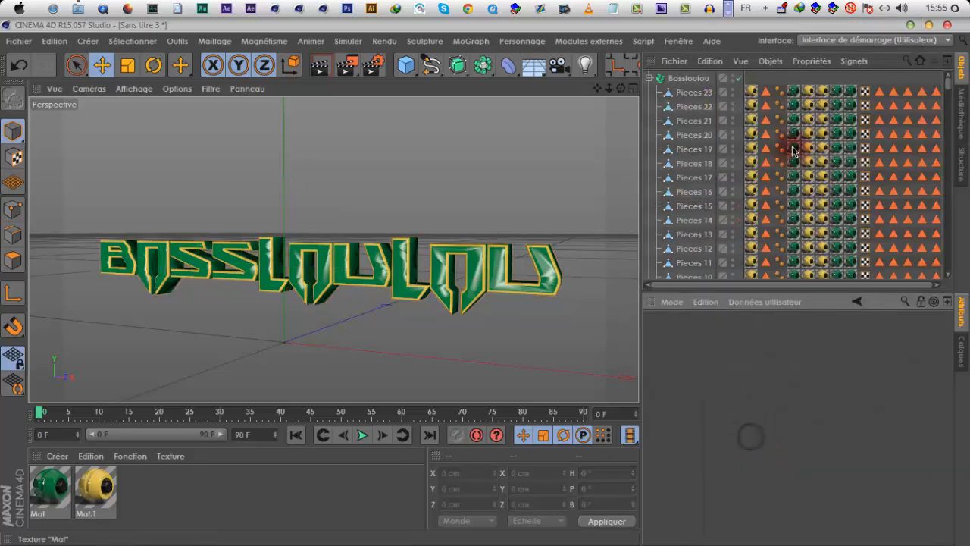
- Set the smoothing limit to 40° on the smoothing tags of all Bossloulou pieces and collapse the Bossloulou hierarchy
left_click(779, 93)
scroll(772, 182, "down", 4)
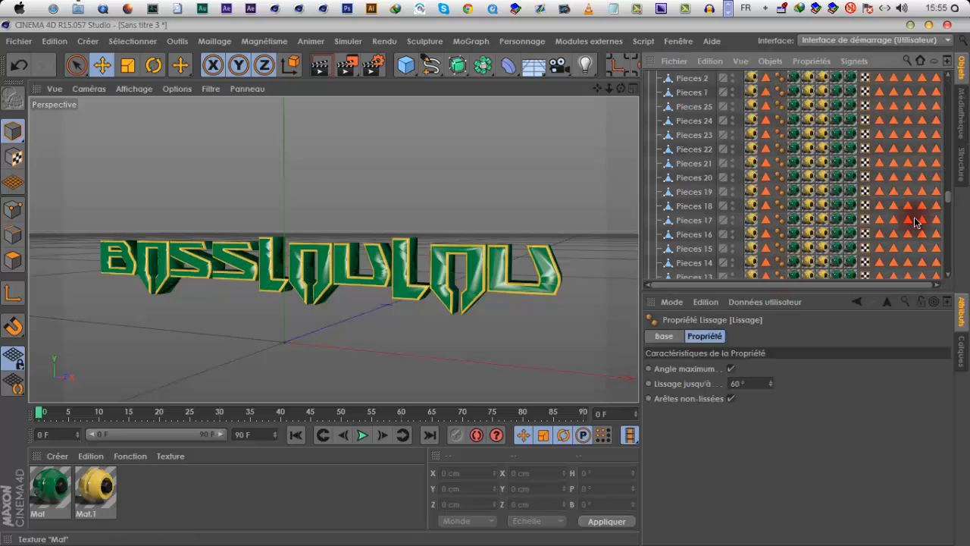
scroll(797, 237, "down", 1)
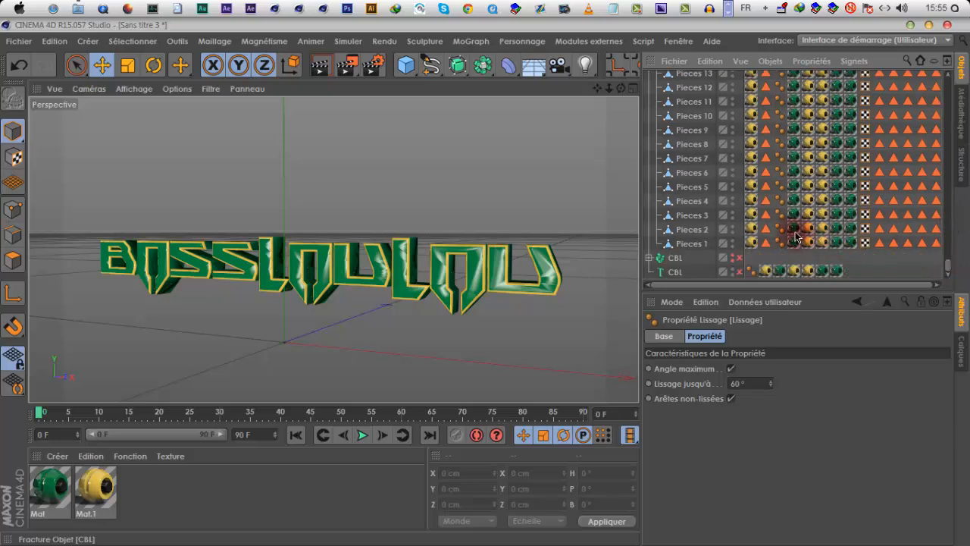
left_click(780, 241, "shift")
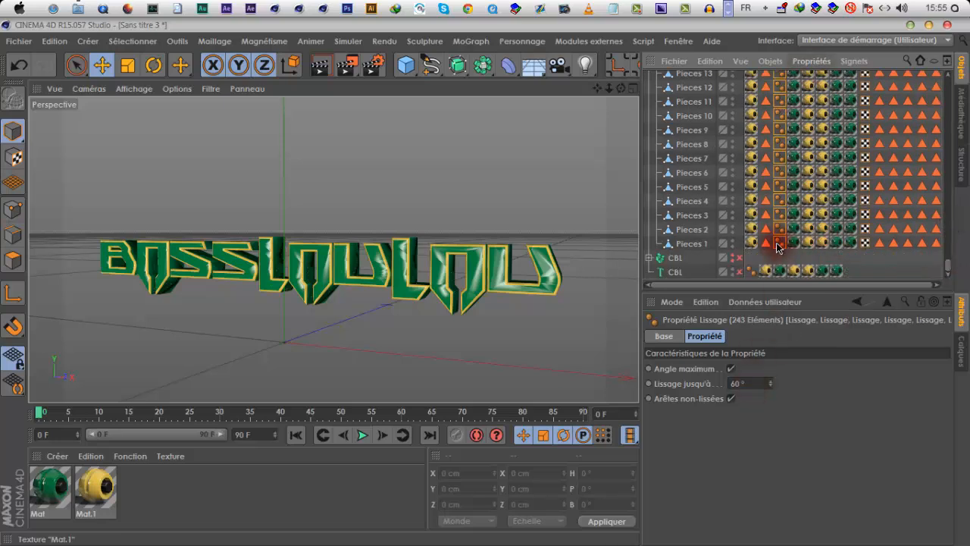
left_click(733, 384)
type("40")
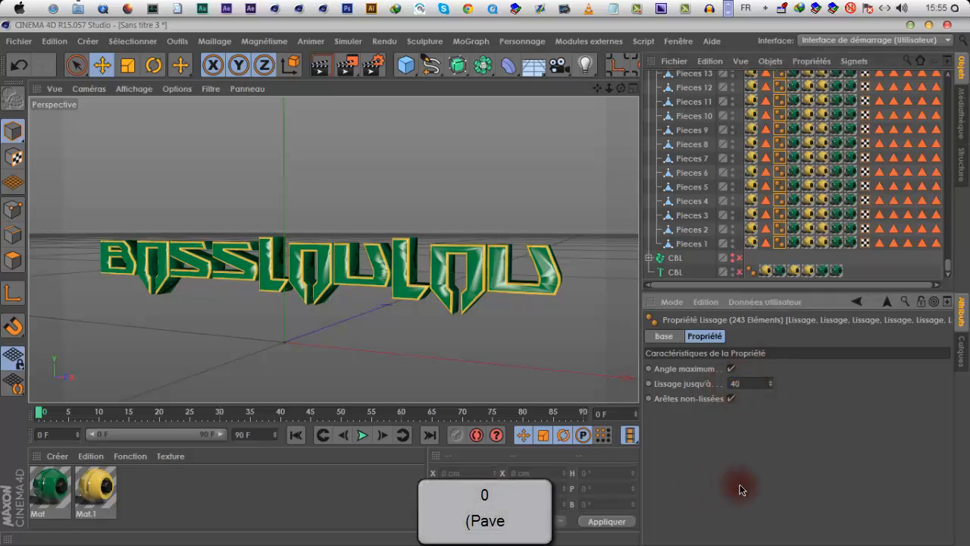
left_click(19, 65)
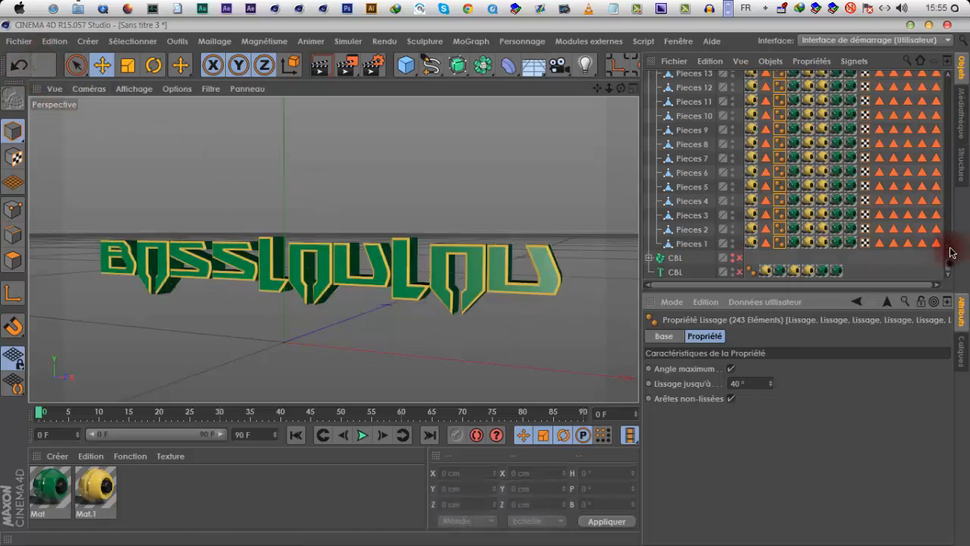
scroll(951, 252, "up", 6)
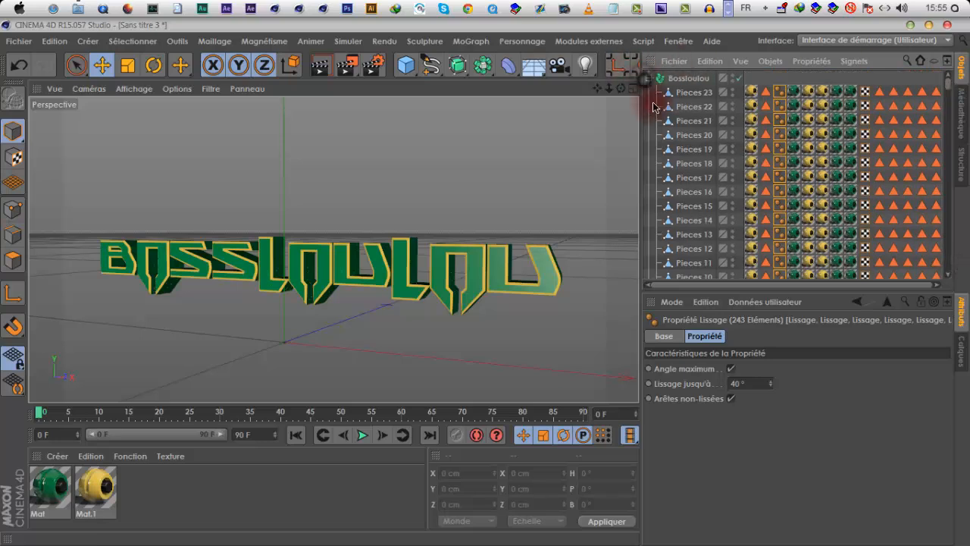
left_click(648, 79)
left_click(659, 127)
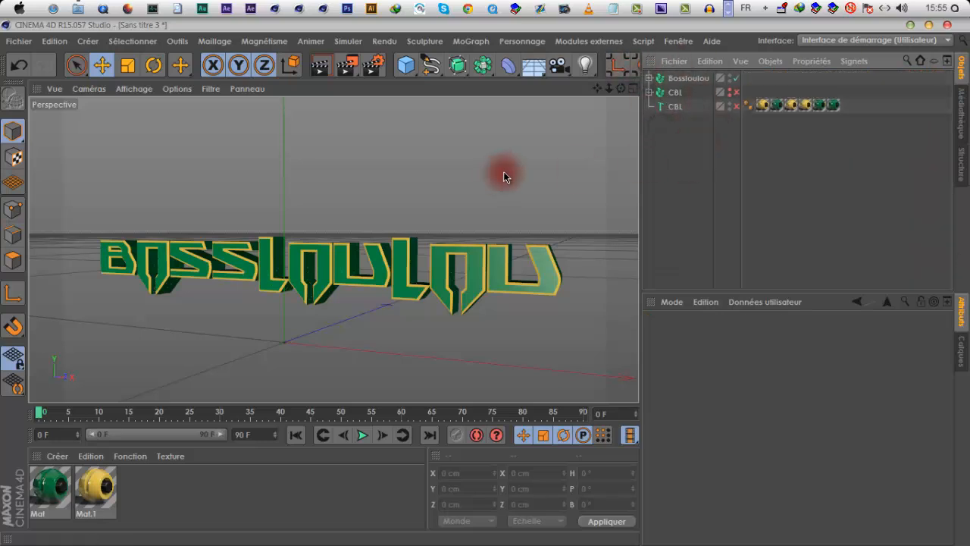
- Extend the animation's end to frame 300
left_click_drag(600, 88, 622, 88)
left_click_drag(261, 436, 219, 440)
type("300")
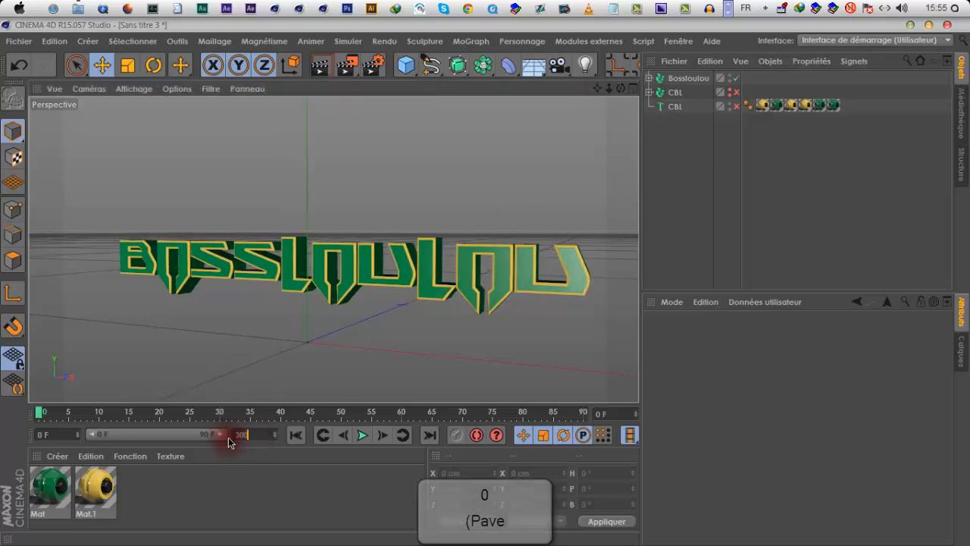
key("Return")
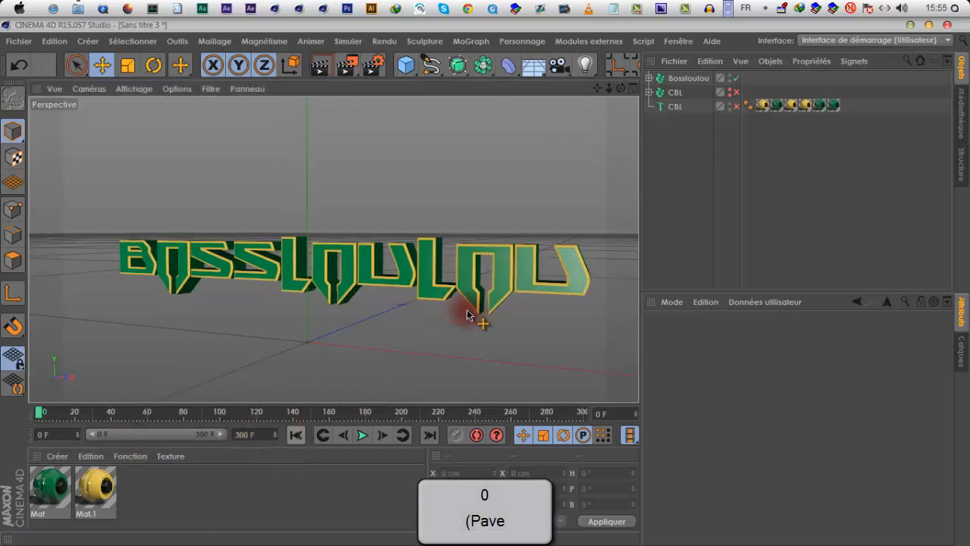
- Hide the Bossloulou fracture object in the viewport and show the CBL fracture object, keeping the CBL fracture selected
left_click_drag(619, 88, 682, 119)
left_click(675, 92)
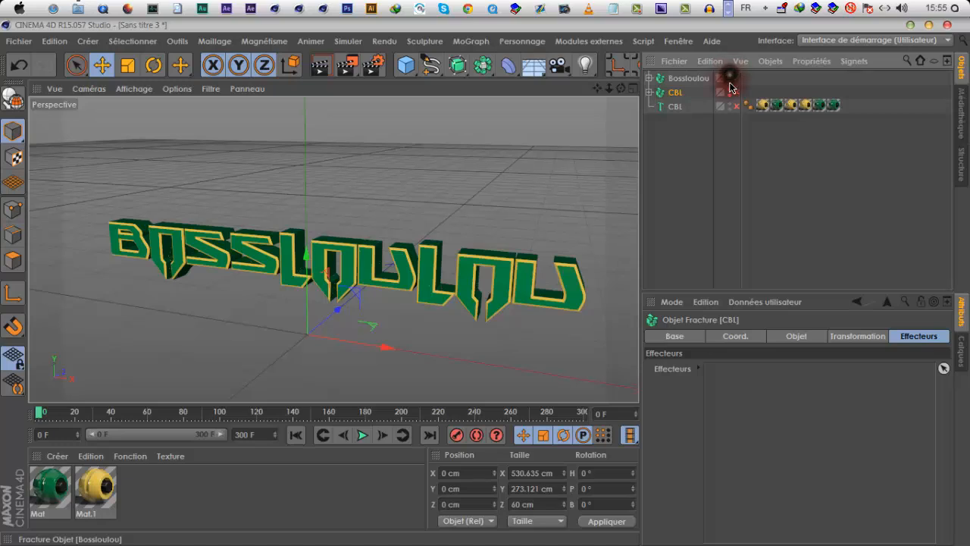
left_click(729, 79)
left_click(729, 91)
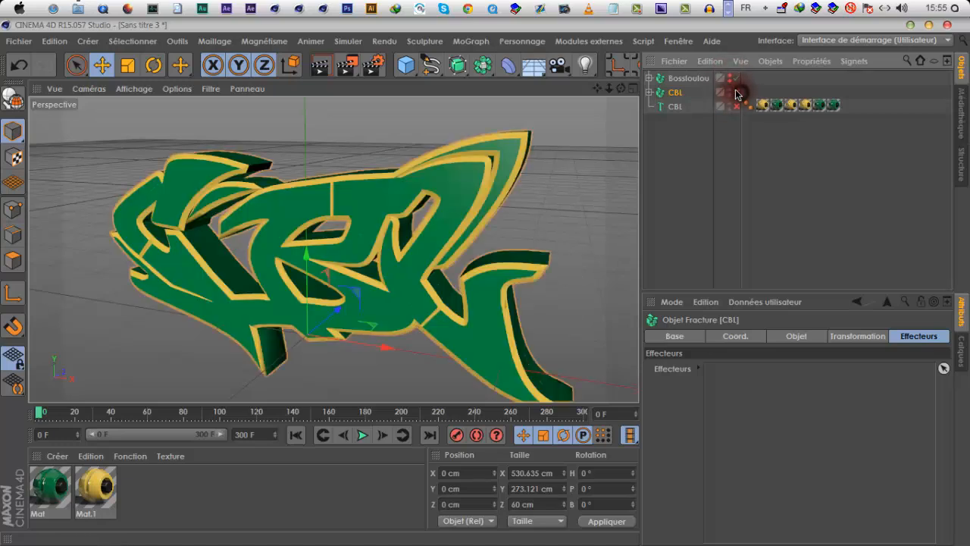
left_click(649, 92)
left_click(649, 92)
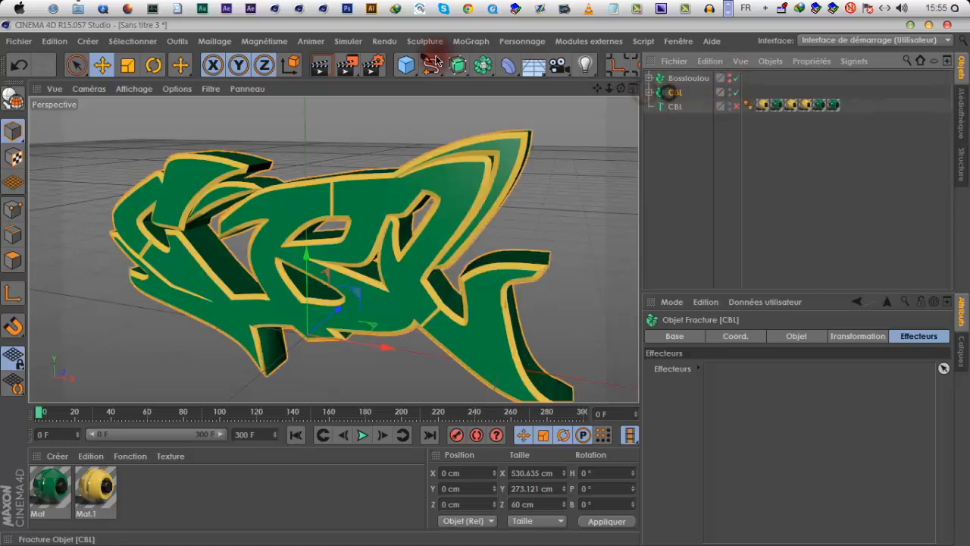
- Add a MoGraph Simple effector for the CBL fracture object and rename it as Start
left_click(455, 43)
mouse_move(488, 64)
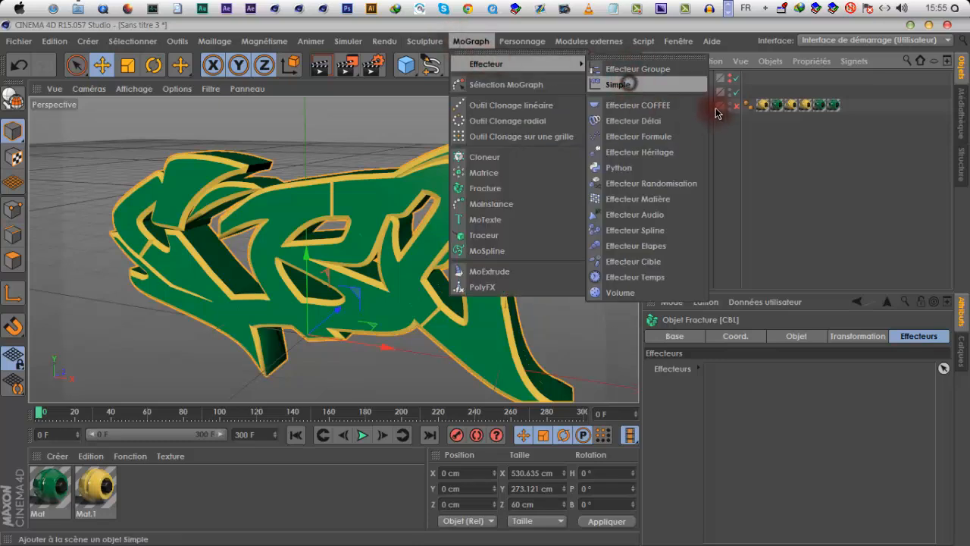
left_click(686, 80)
double_click(688, 80)
type("Star")
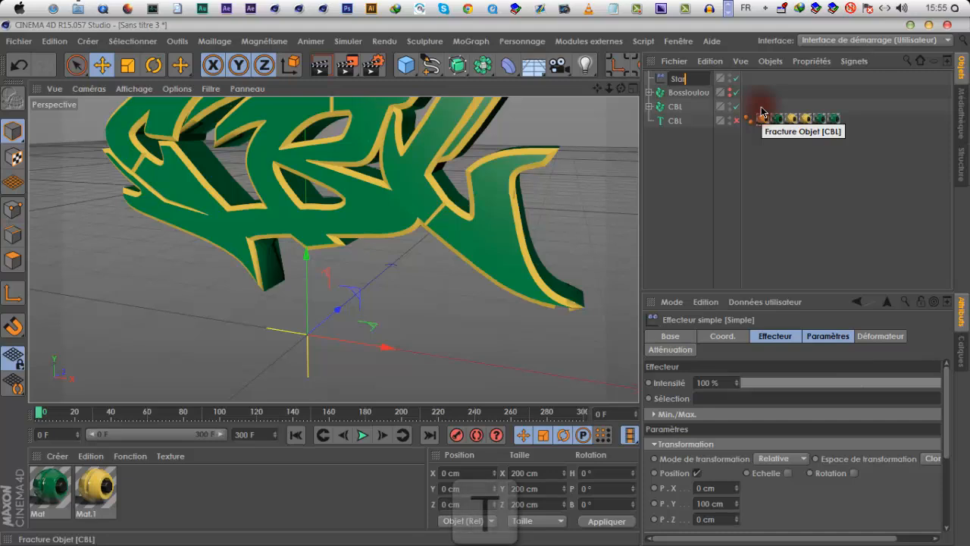
type("t")
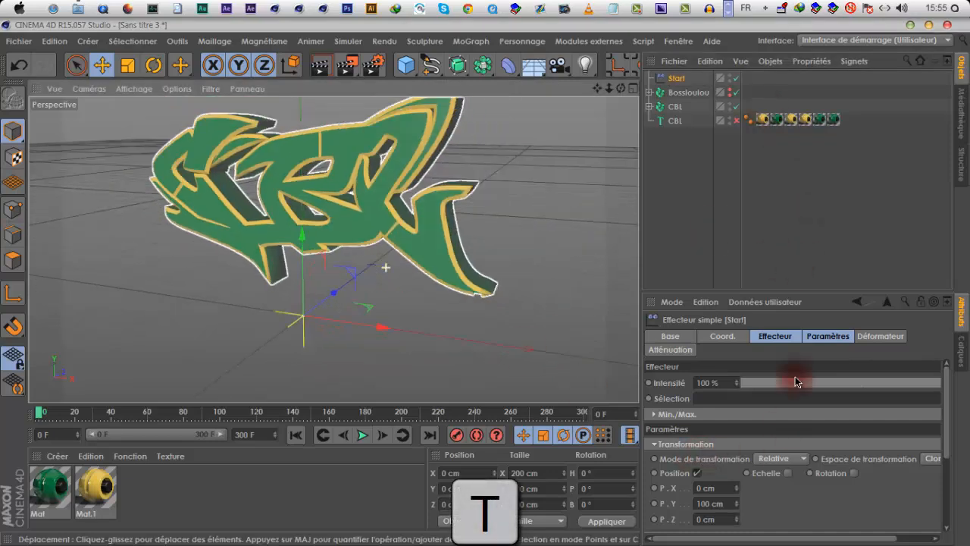
- Turn off the Start effector's position influence and enable its rotation
left_click(823, 338)
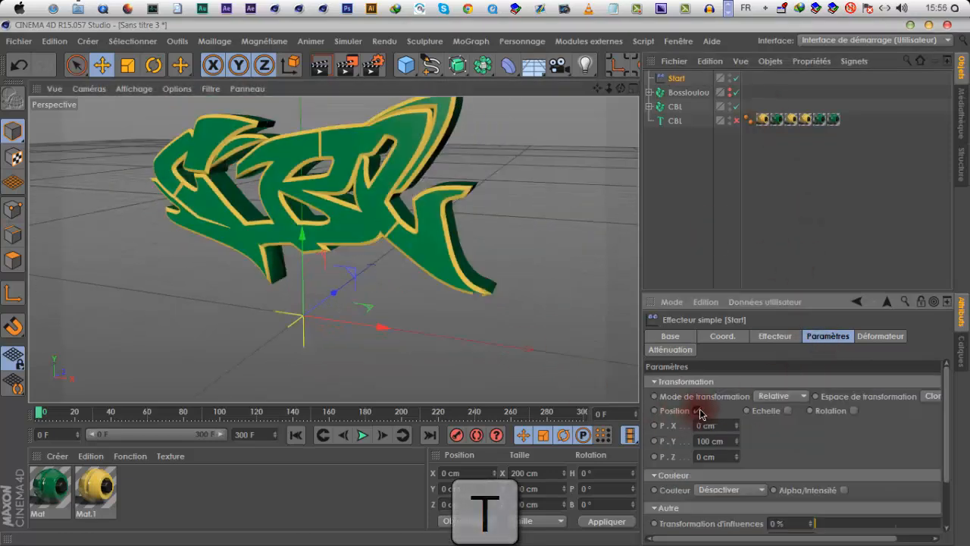
left_click(698, 411)
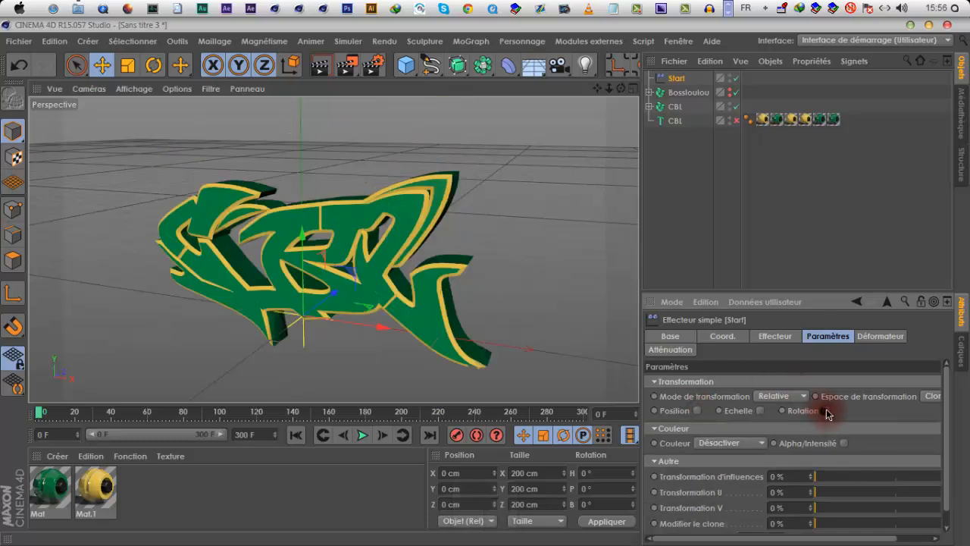
left_click(825, 411)
- Set the Start effector's H, P and B rotation to 90° each
mouse_move(866, 422)
left_mouse_down()
mouse_move(864, 401)
mouse_move(866, 420)
left_mouse_up()
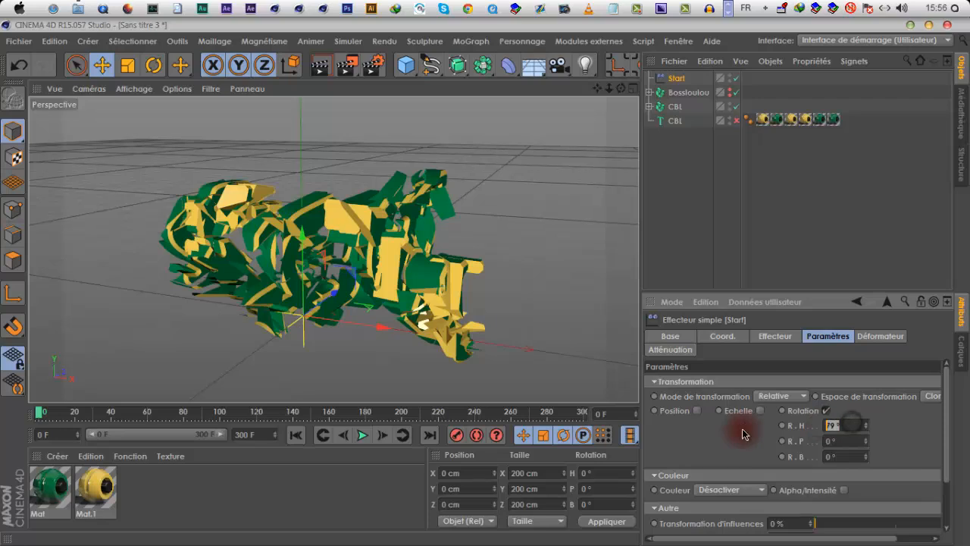
type("90")
double_click(845, 441)
type("9")
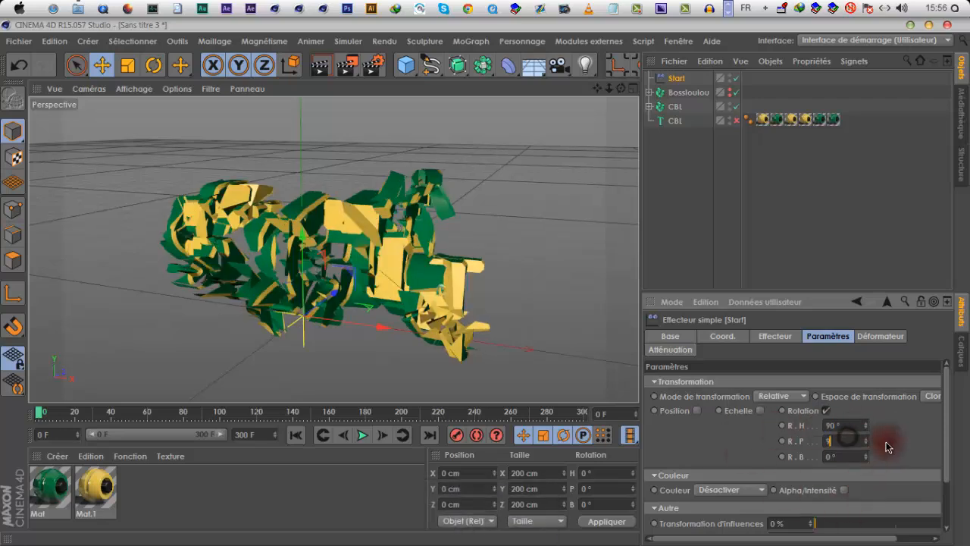
type("0")
key("Return")
left_click_drag(843, 455, 785, 455)
type("90")
left_click(912, 439)
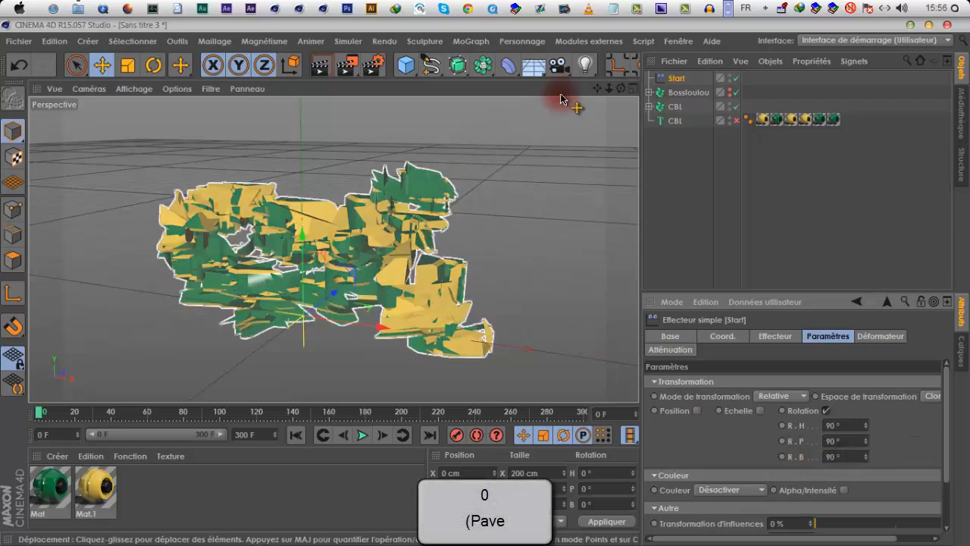
left_click_drag(492, 288, 553, 134, "alt")
- Set the Start effector's H, P and B rotation to 200° each
mouse_move(611, 92)
left_mouse_down()
mouse_move(494, 286)
mouse_move(501, 280)
mouse_move(485, 277)
mouse_move(803, 435)
mouse_move(786, 422)
left_mouse_up()
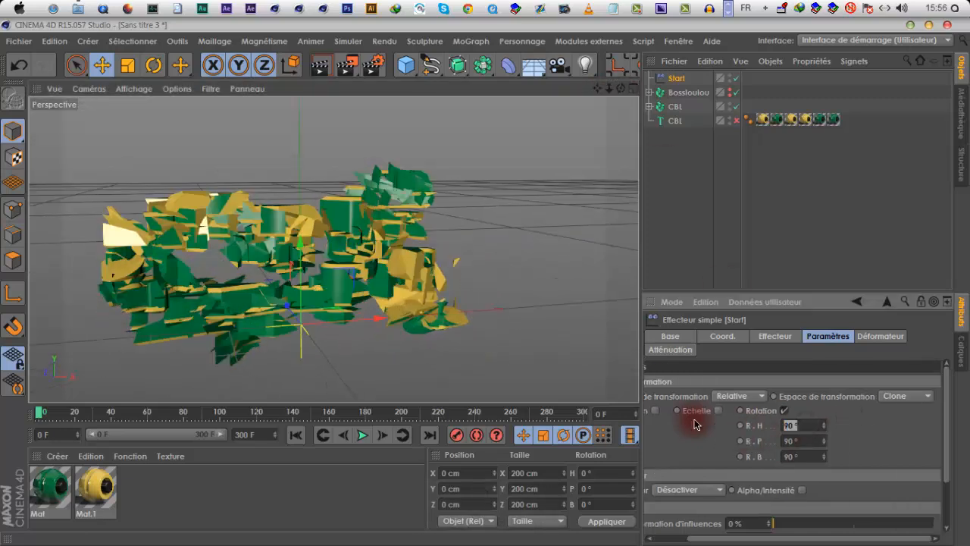
type("200")
key("Tab")
type("200")
key("Tab")
type("20")
key("Tab")
left_click_drag(810, 452, 788, 456)
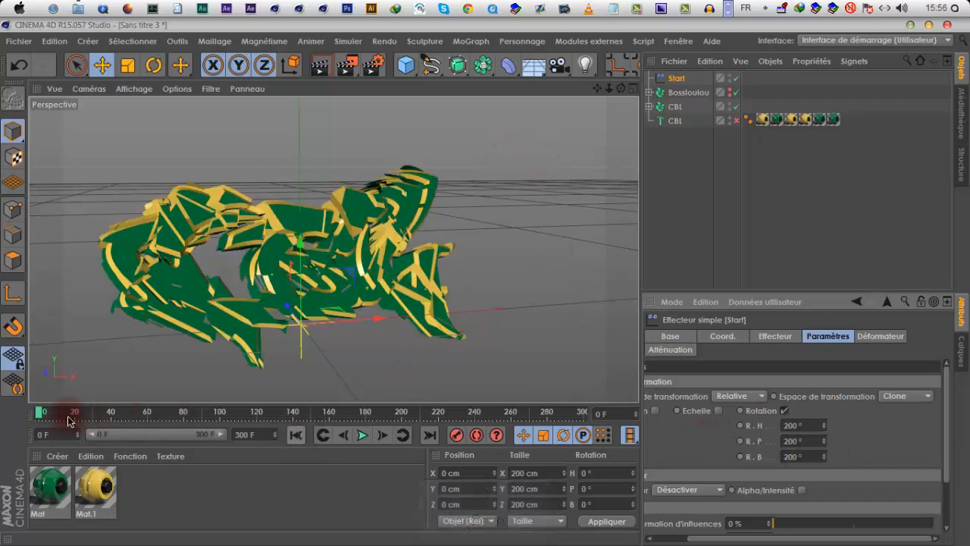
left_click(124, 416)
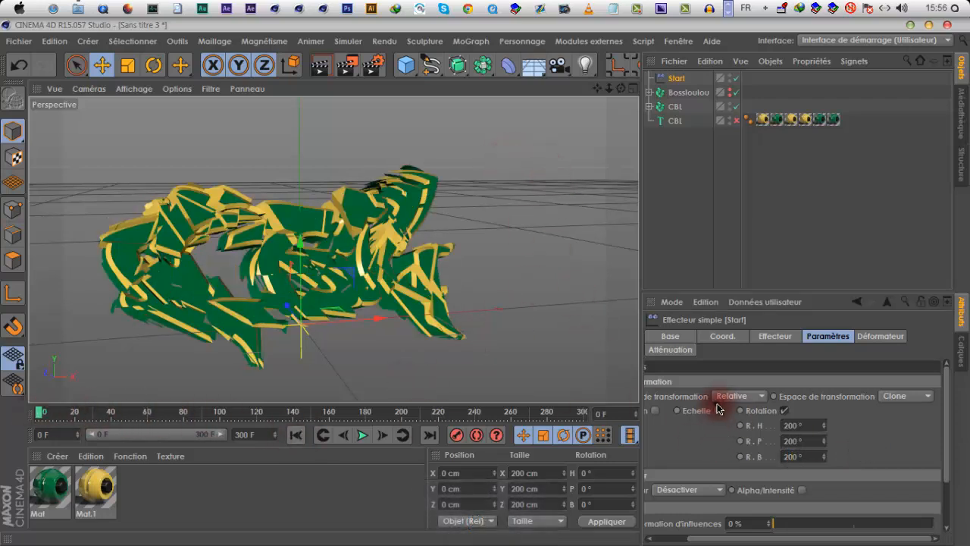
- Enable uniform scaling on the Start effector with a scale of -2, comparing the CBL pieces with scaling off and on
left_click(718, 410)
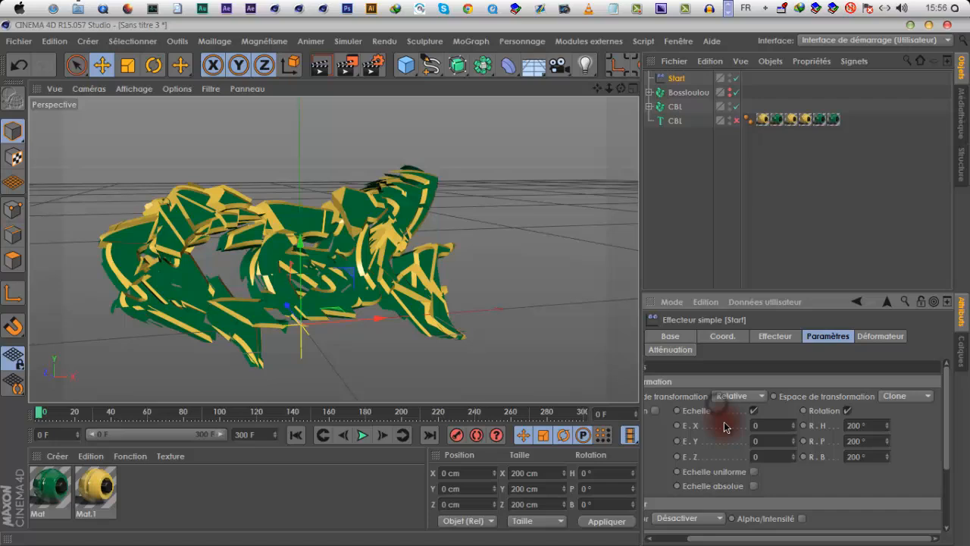
left_click(754, 471)
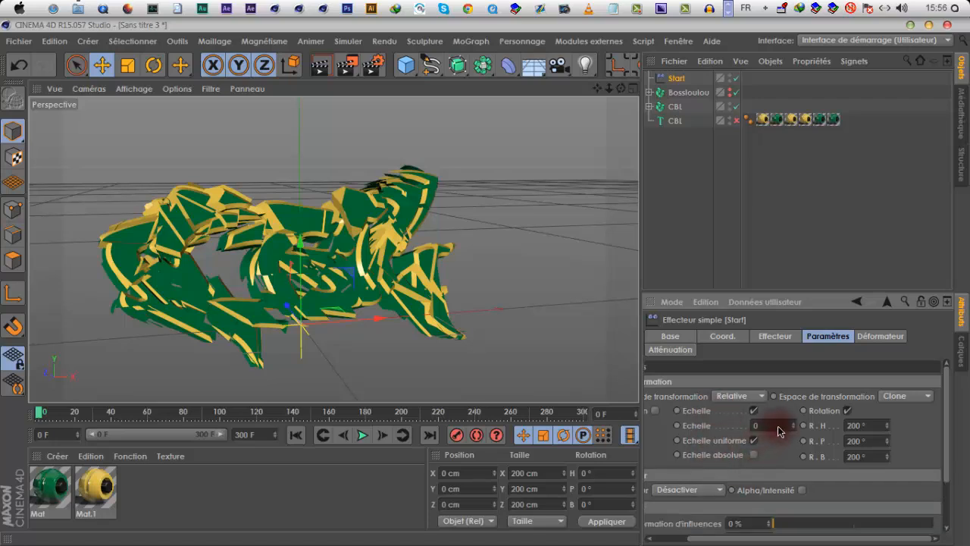
type("1")
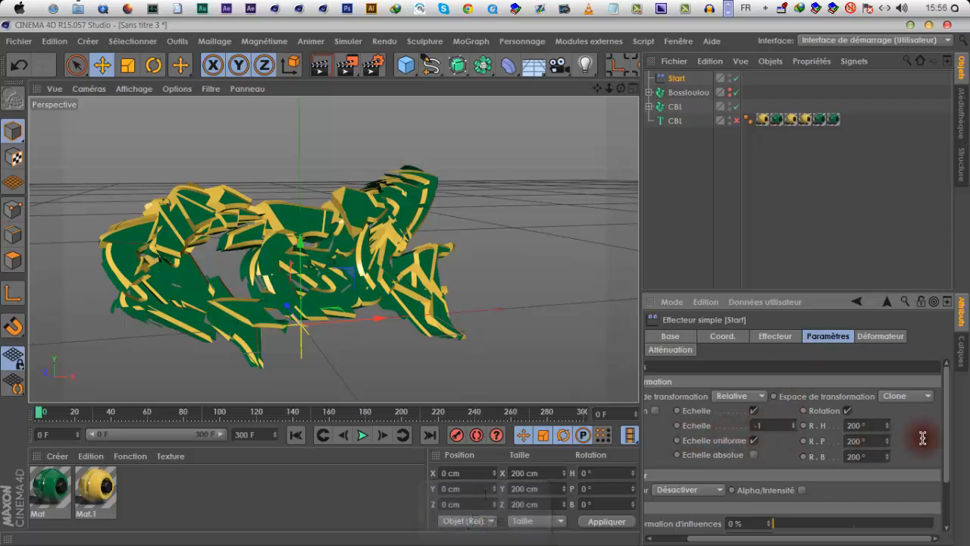
left_click(640, 394)
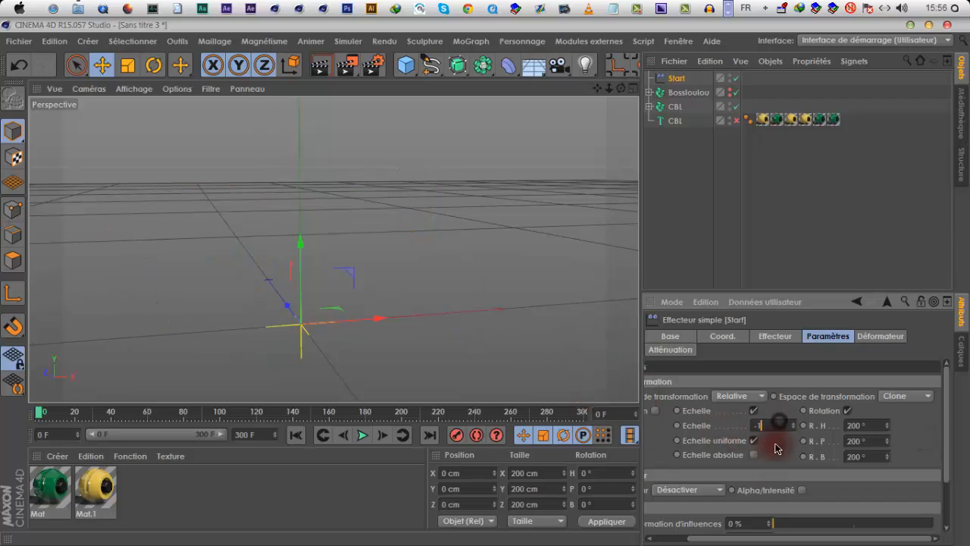
type("2")
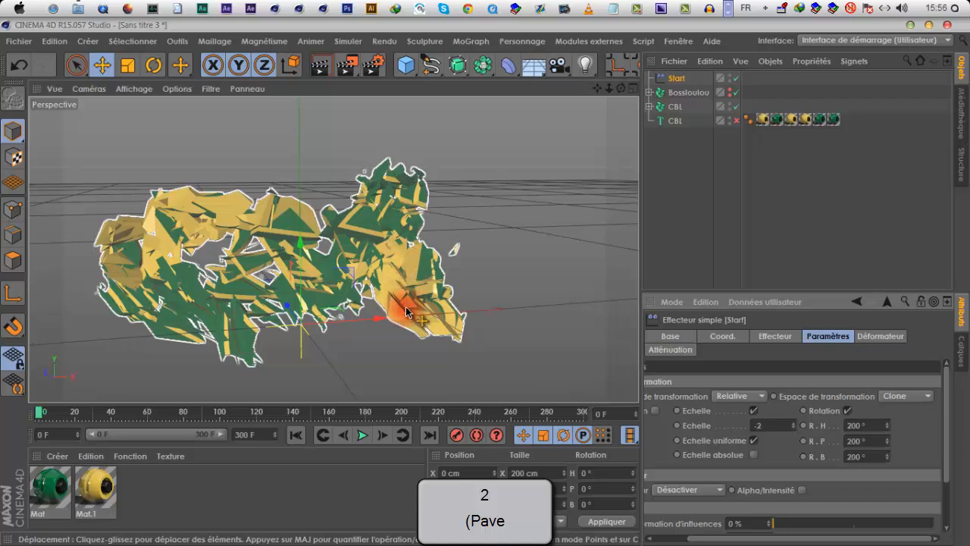
left_click(755, 411)
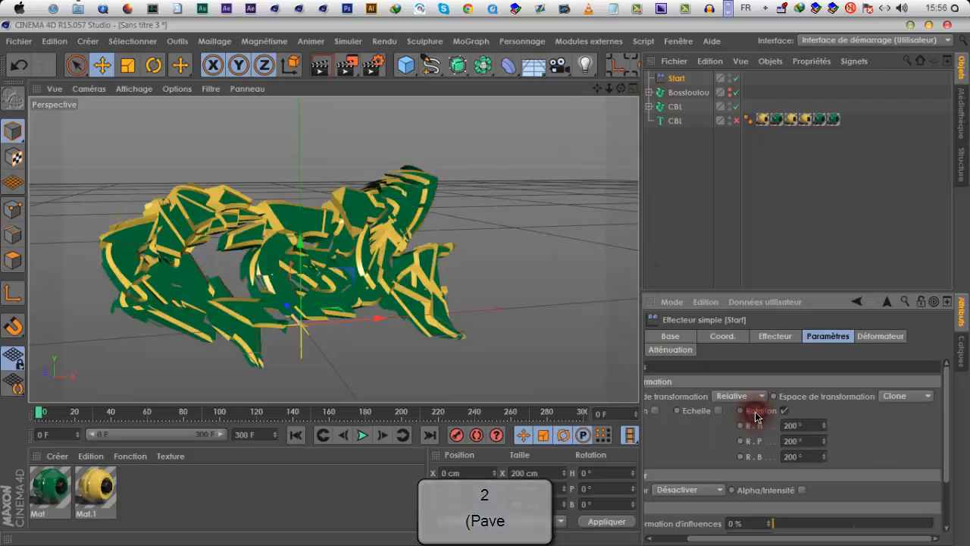
left_click(716, 406)
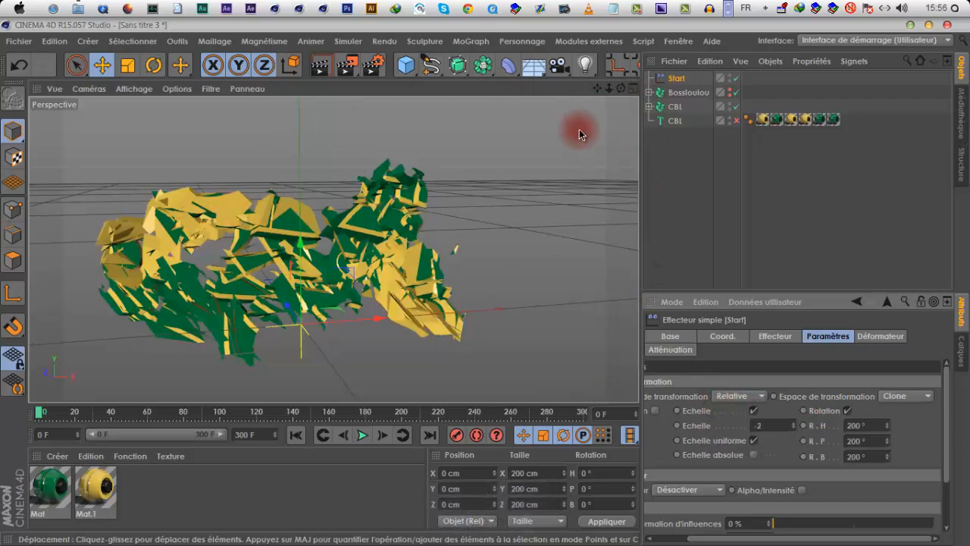
mouse_move(616, 104)
left_mouse_down()
mouse_move(465, 292)
mouse_move(472, 282)
mouse_move(498, 281)
mouse_move(472, 281)
mouse_move(484, 282)
left_mouse_up()
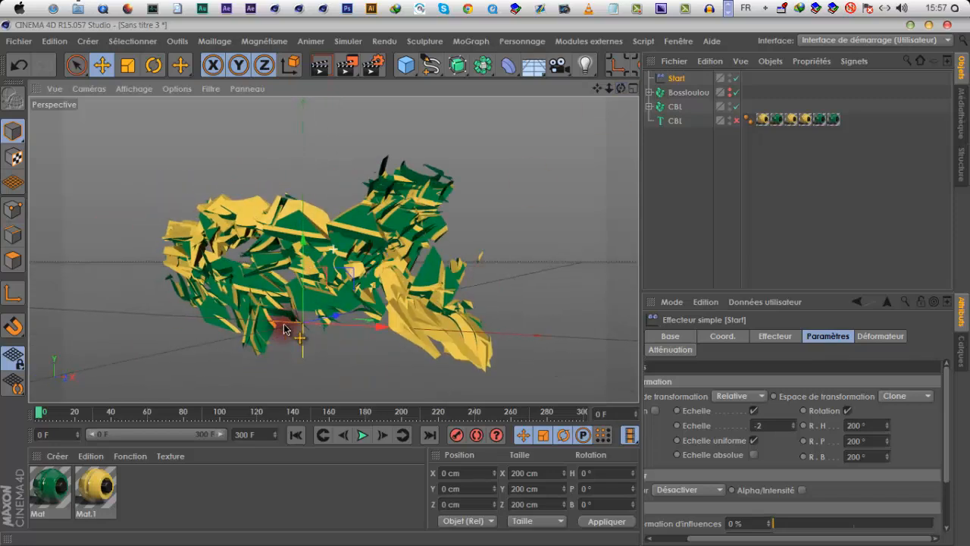
scroll(301, 319, "up", 2)
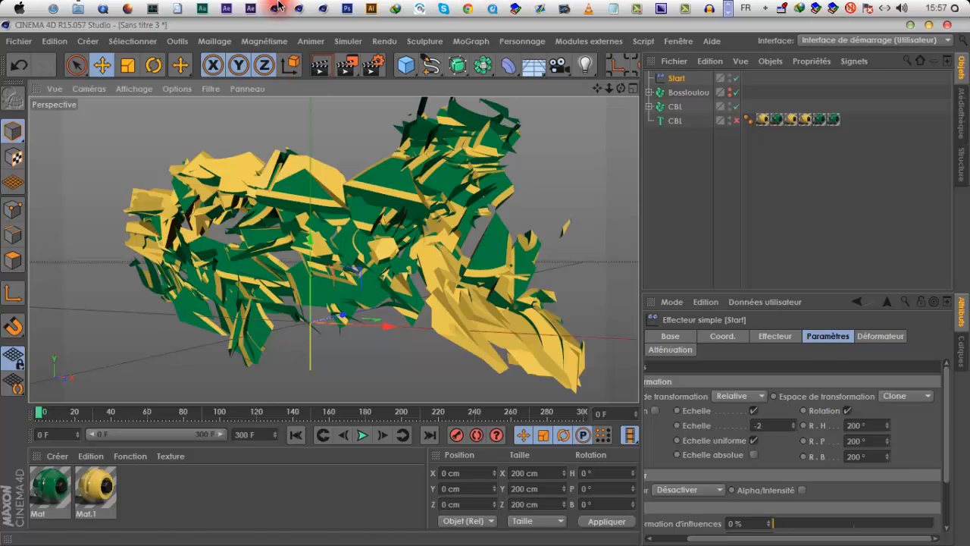
mouse_move(580, 375)
left_mouse_down("alt")
mouse_move(462, 275)
mouse_move(389, 321)
mouse_move(601, 216)
mouse_move(414, 220)
left_mouse_up("alt")
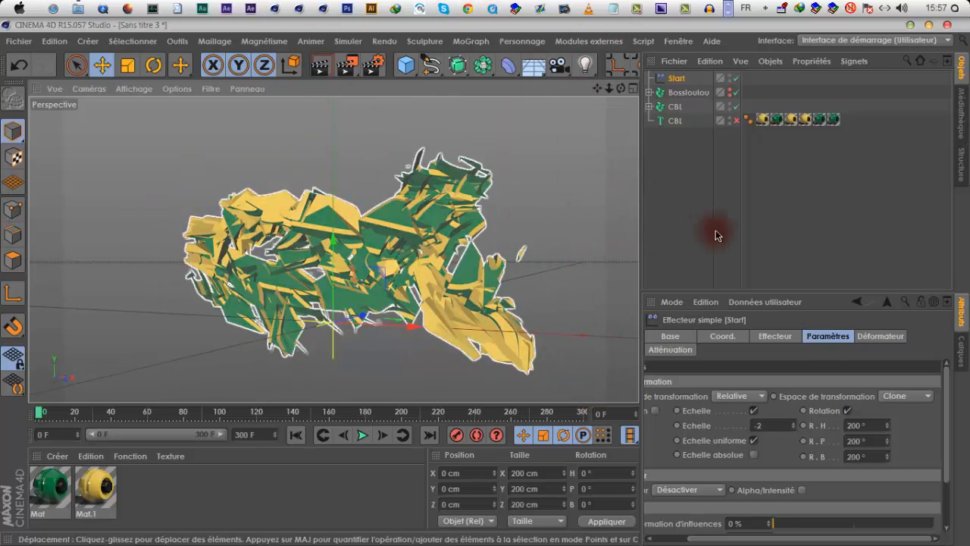
- Keyframe the Start effector's intensity at 100% on frame 0
left_click(676, 79)
left_click(764, 336)
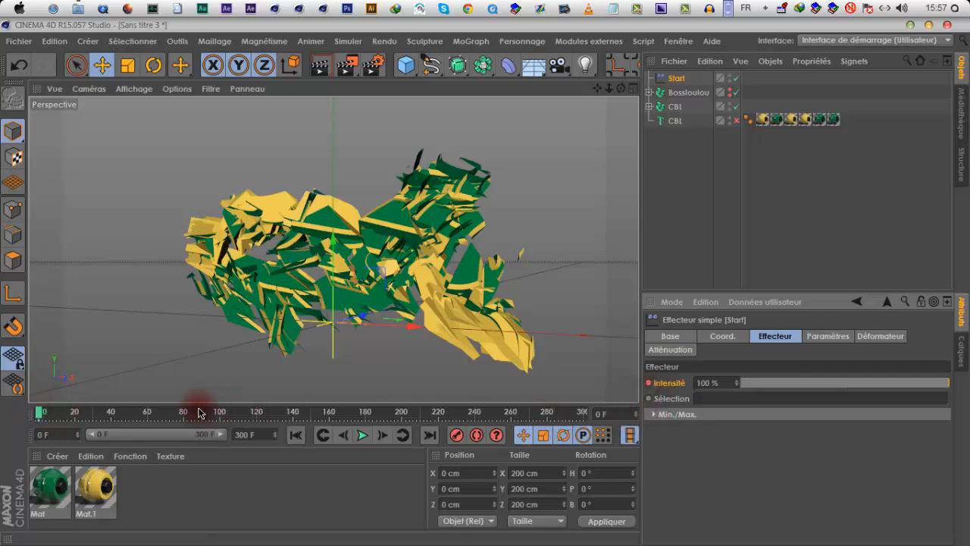
left_click(158, 411)
- Set the project frame rate to 25 frames per second
key("ctrl+d")
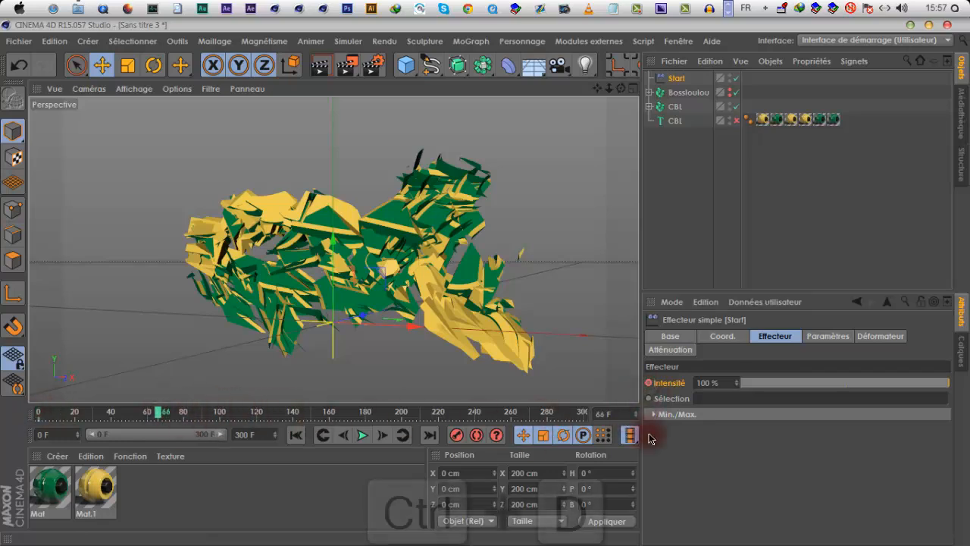
left_click_drag(796, 419, 775, 423)
type("25")
left_click(854, 432)
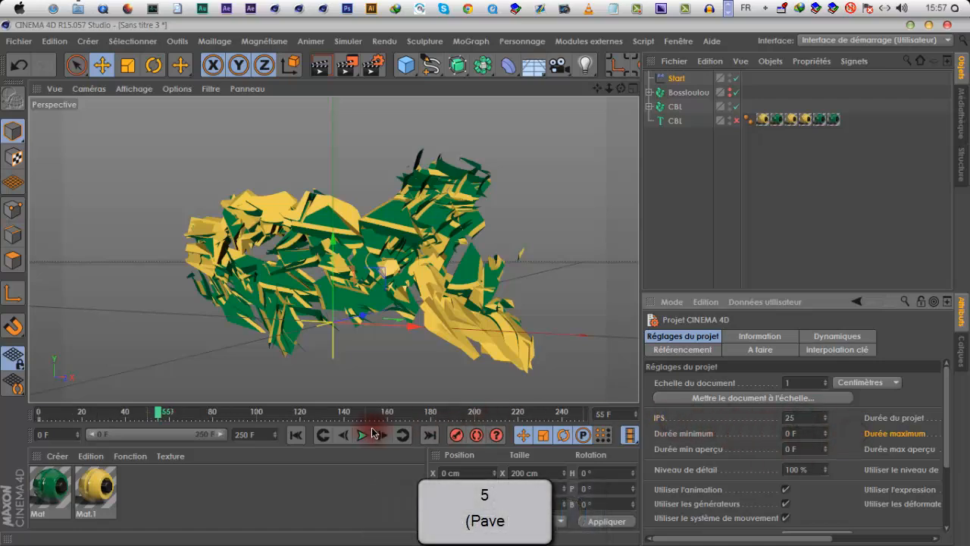
- Keyframe the Start effector's intensity at 0% on frame 75 and play the animation from the start
mouse_move(151, 416)
left_mouse_down()
mouse_move(121, 423)
mouse_move(146, 423)
left_mouse_up()
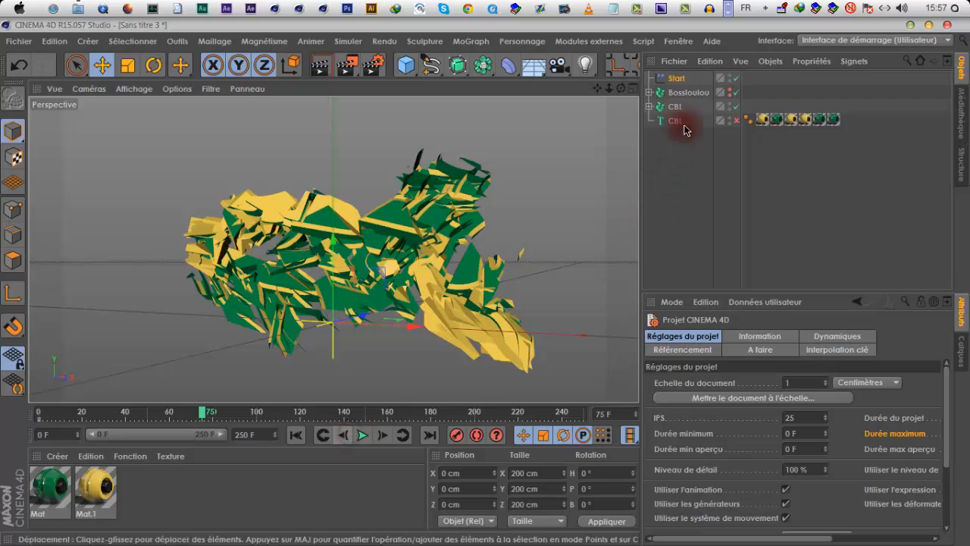
left_click(676, 78)
left_click_drag(791, 389, 653, 391)
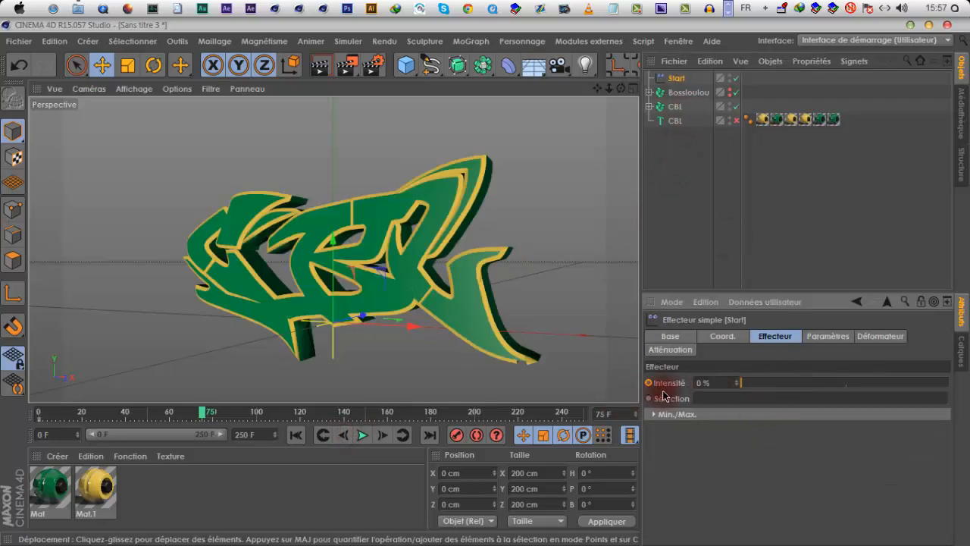
left_click(297, 437)
left_click(363, 438)
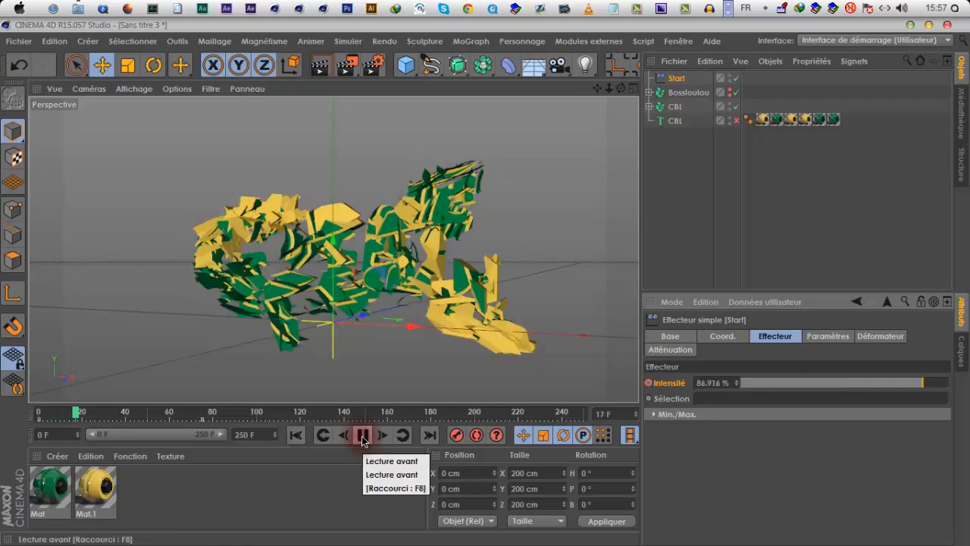
left_click(363, 437)
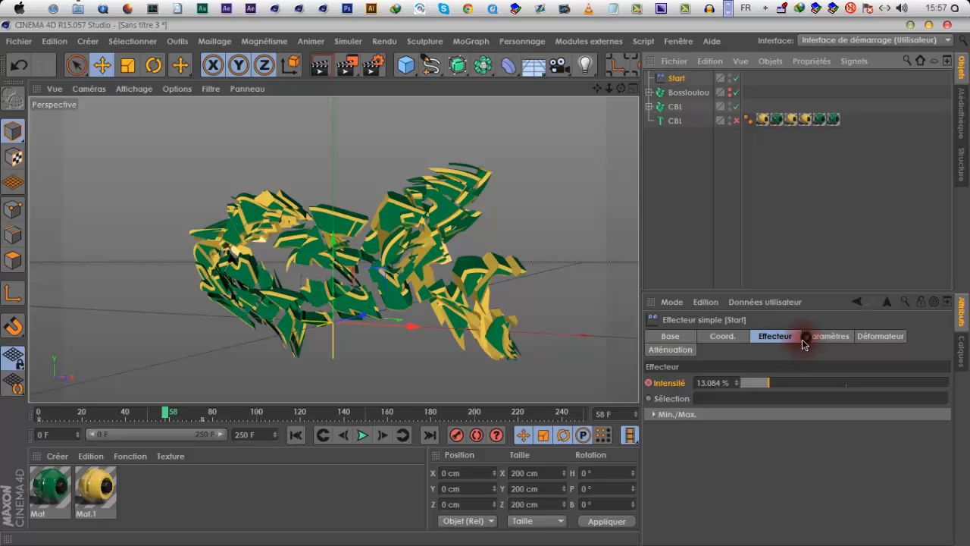
- Play the CBL animation with the Start effector's scale influence turned off, and turn the influence back on
left_click(806, 337)
left_click(794, 411)
left_click(297, 435)
left_click(362, 435)
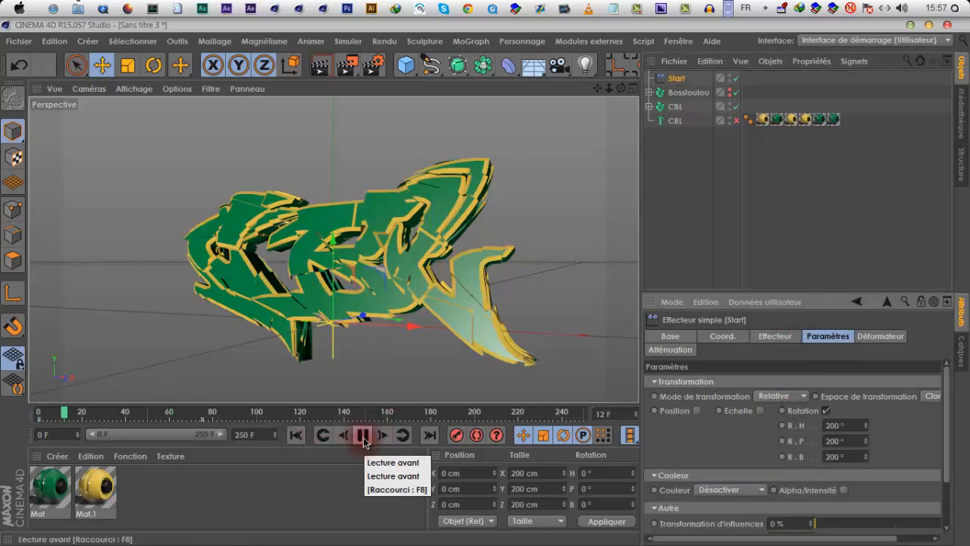
left_click(363, 436)
left_click(760, 410)
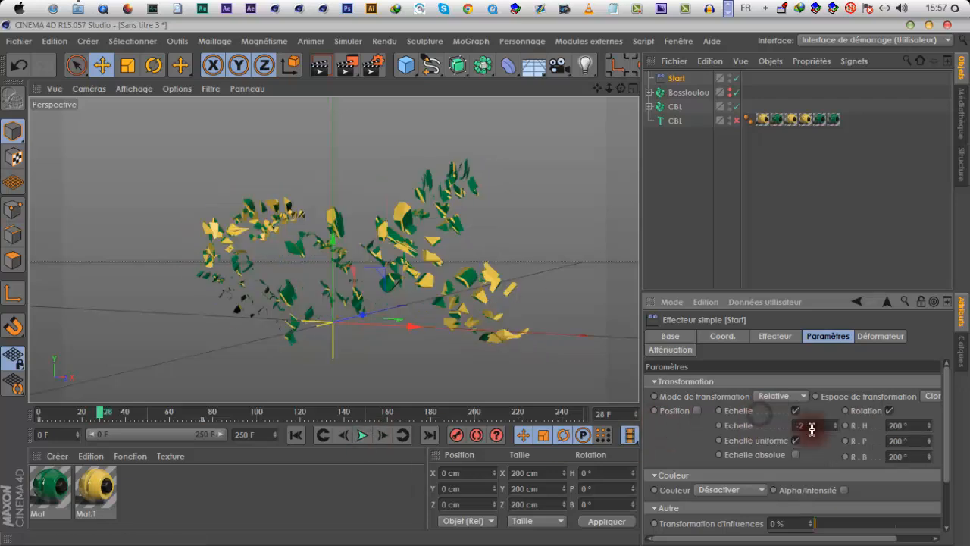
- Try scale values of 1 and 0 on the Start effector at frame 0, comparing with scaling off
type("1")
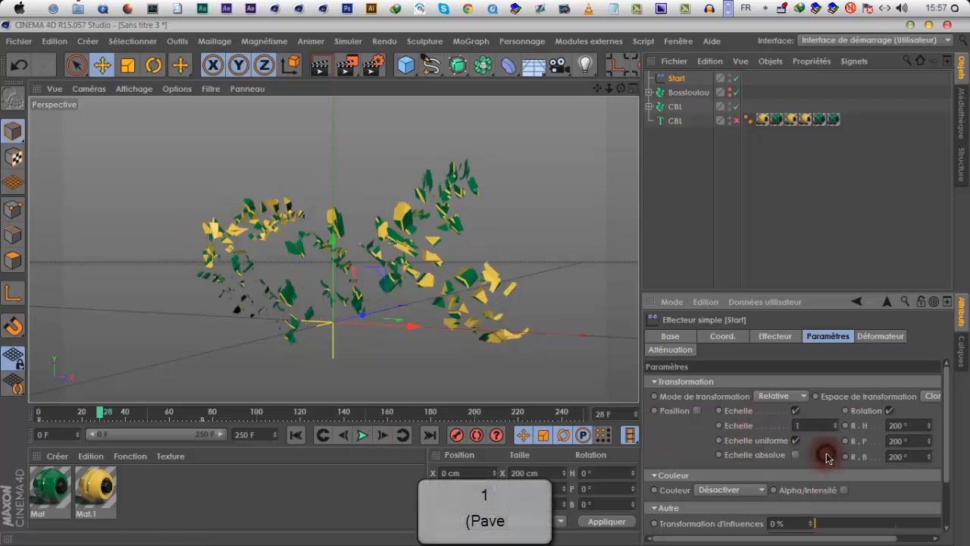
left_click(295, 435)
left_click_drag(813, 426, 780, 429)
type("0")
left_click(796, 411)
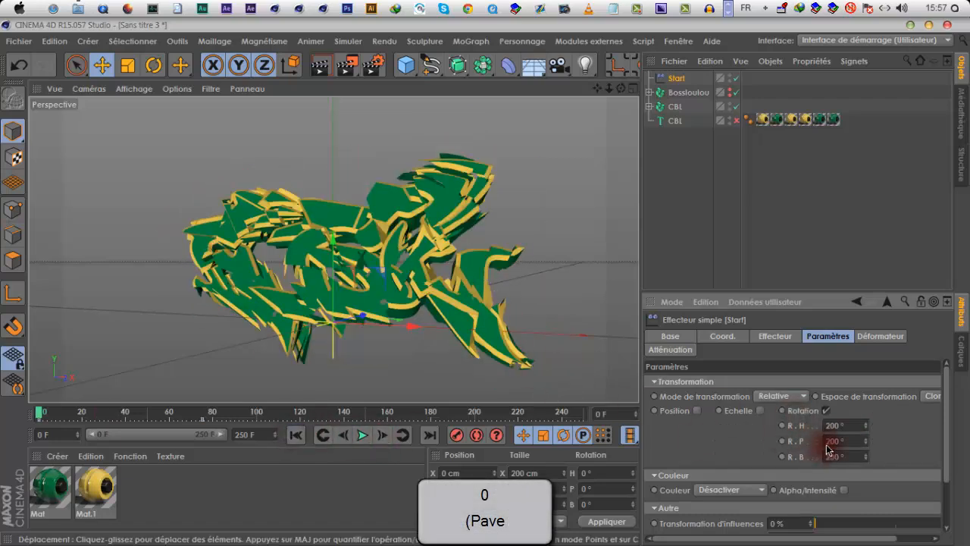
- Set the Start effector's uniform scale to 0.5 and preview the animation
left_click_drag(811, 426, 743, 432)
type(".5")
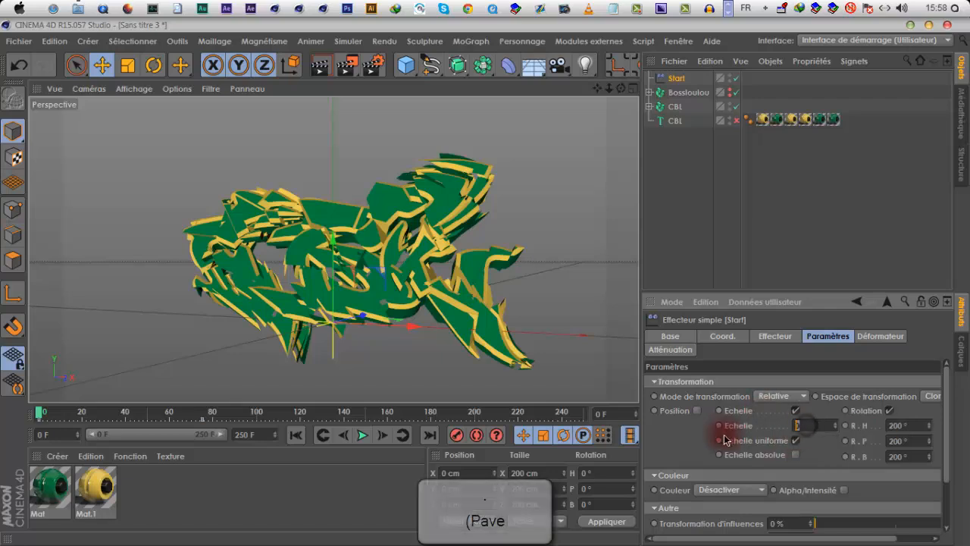
left_click(819, 452)
left_click(362, 435)
left_click(294, 437)
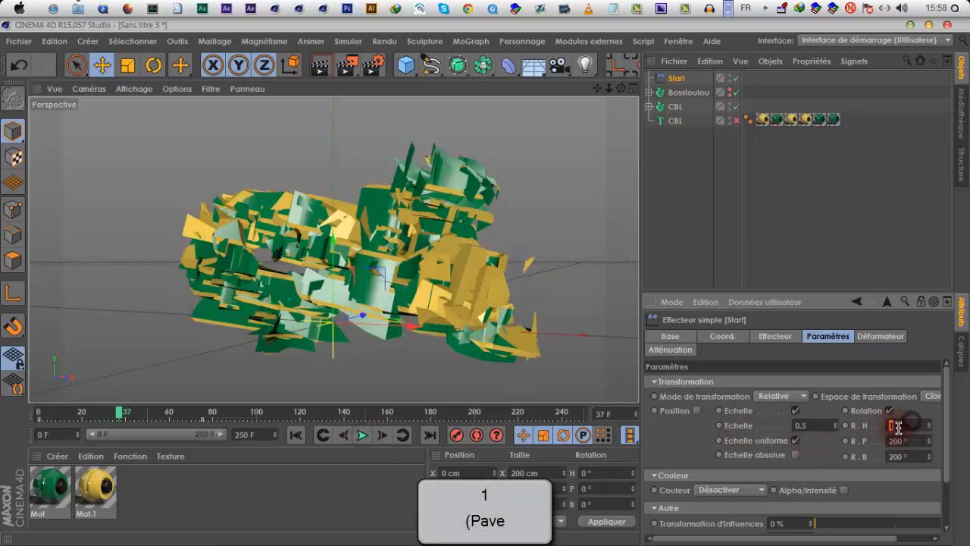
- Set the Start effector's H, P and B rotation to 180° each
type("80")
key("Tab")
type("180")
key("Tab")
type("180")
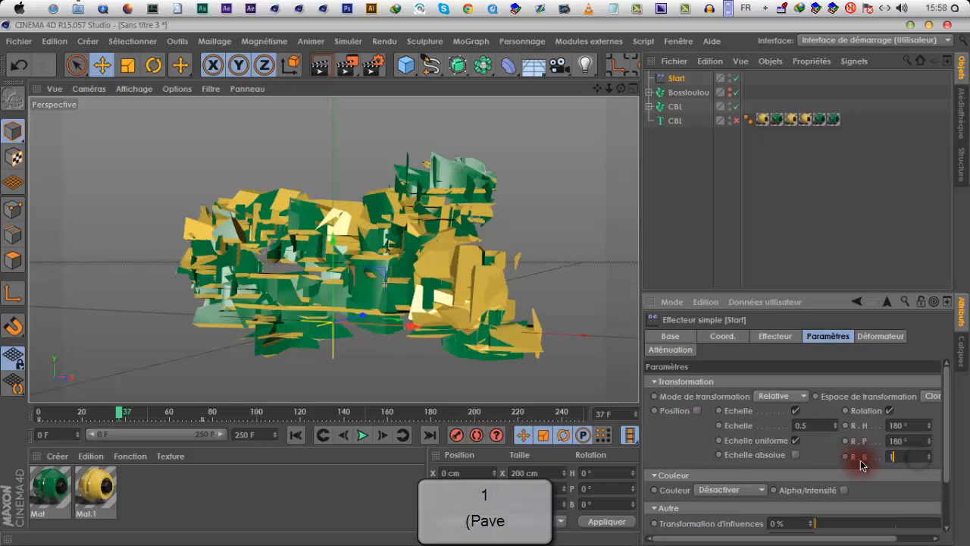
key("Return")
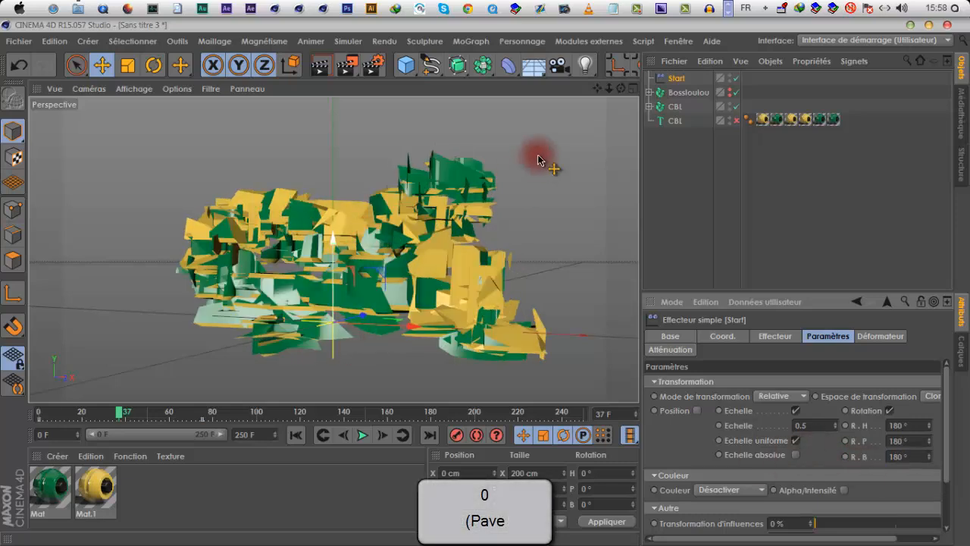
- Turn off the Start effector's rotation to compare the CBL pieces, and undo that change
left_click_drag(480, 303, 896, 430)
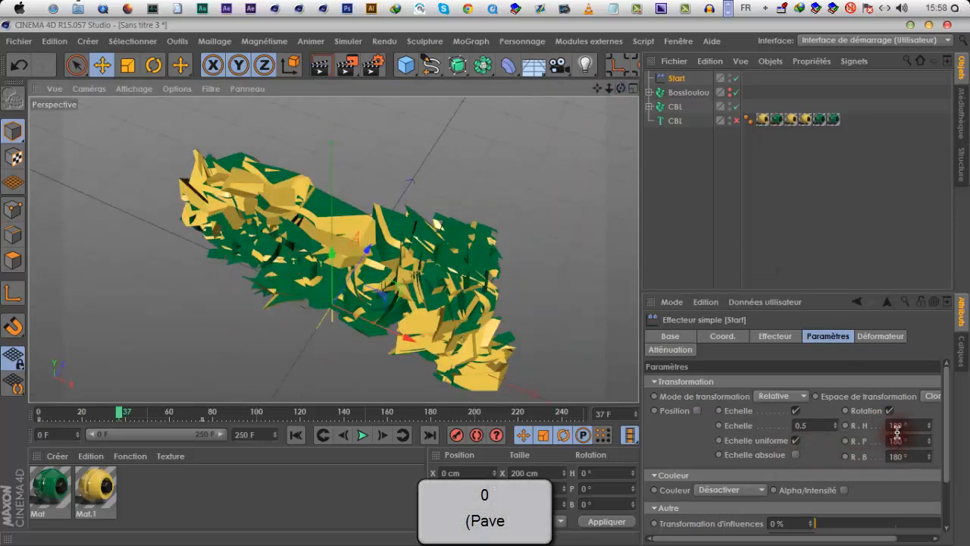
left_click_drag(614, 93, 877, 419)
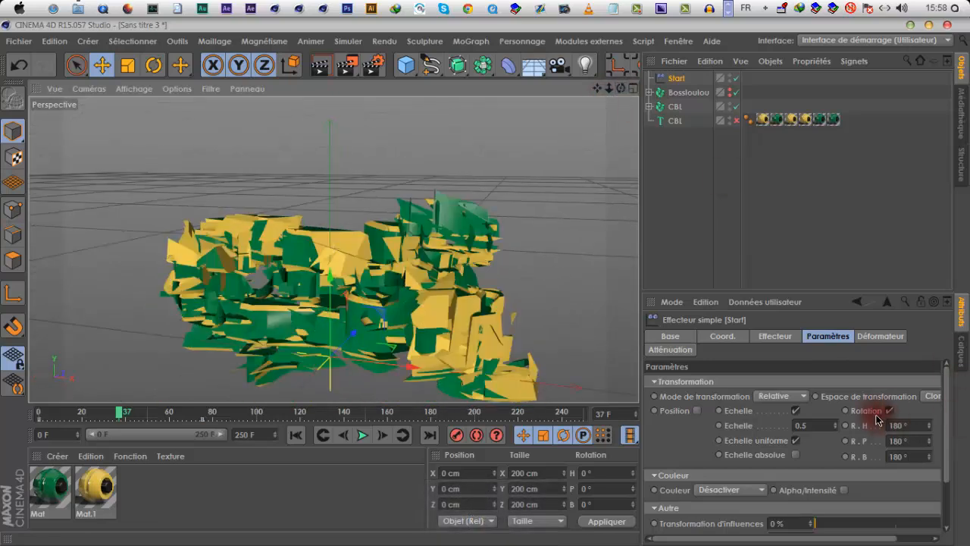
left_click(889, 411)
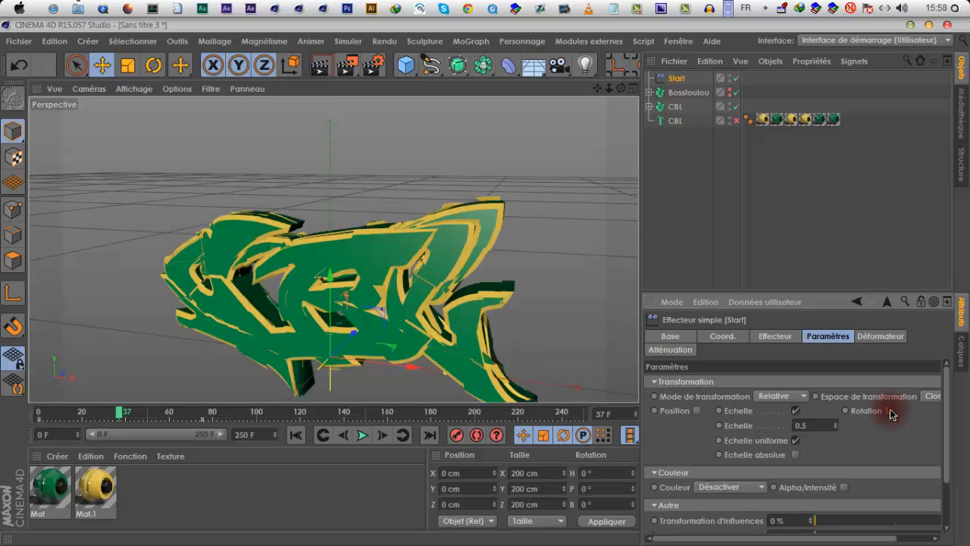
left_click(102, 65)
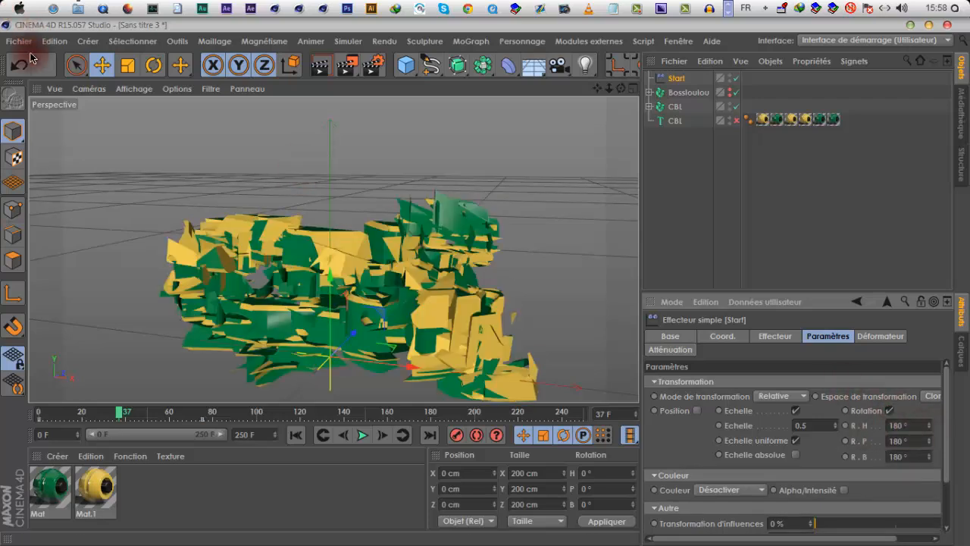
left_click(563, 230)
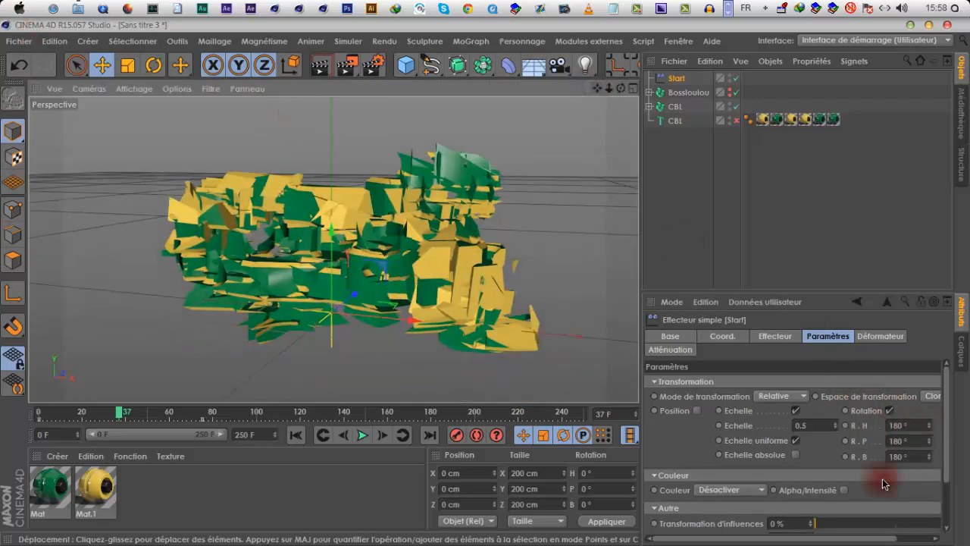
- Play the CBL assembly animation from the start and examine it from a different viewing angle
scroll(676, 432, "down", 1)
left_click(296, 435)
left_click(361, 437)
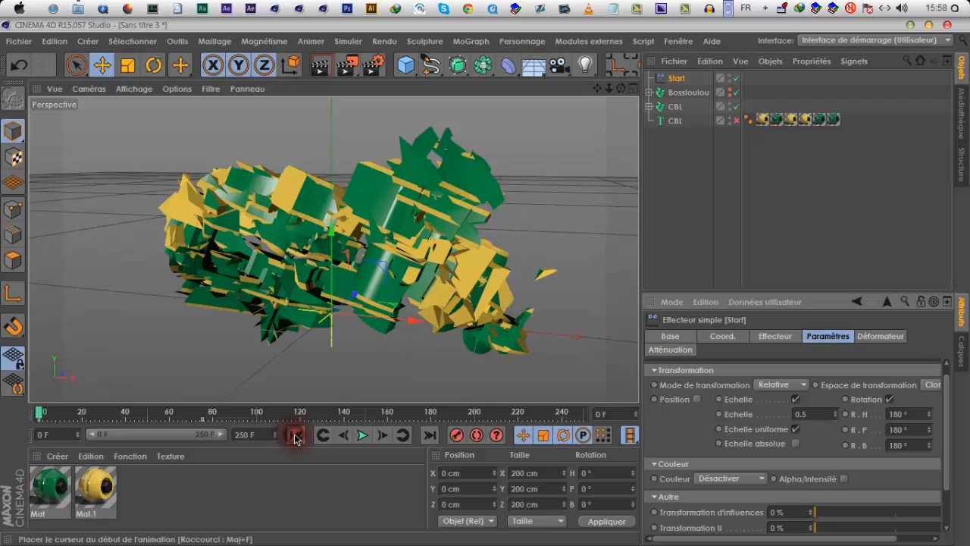
mouse_move(620, 88)
left_mouse_down()
mouse_move(489, 277)
mouse_move(509, 294)
mouse_move(481, 278)
mouse_move(620, 93)
left_mouse_up()
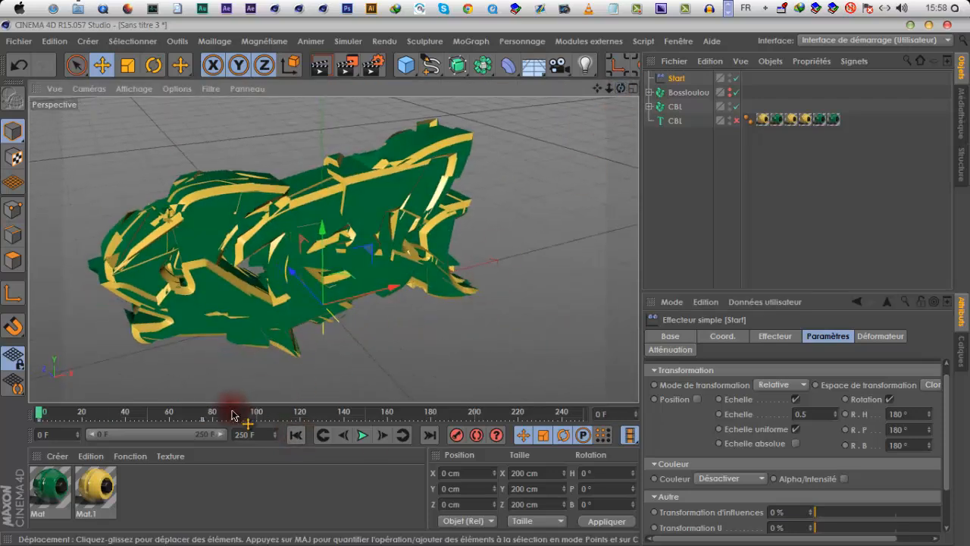
left_click(297, 438)
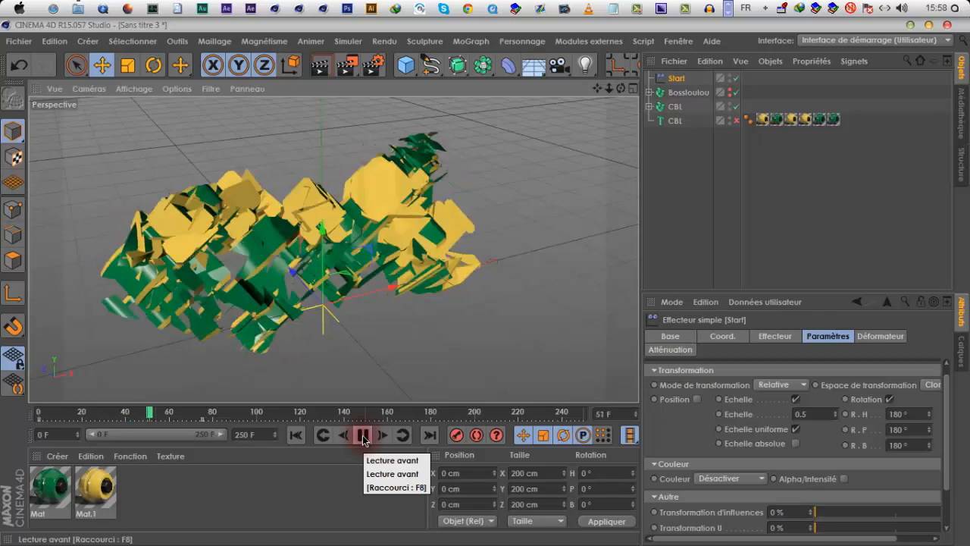
left_click(363, 437)
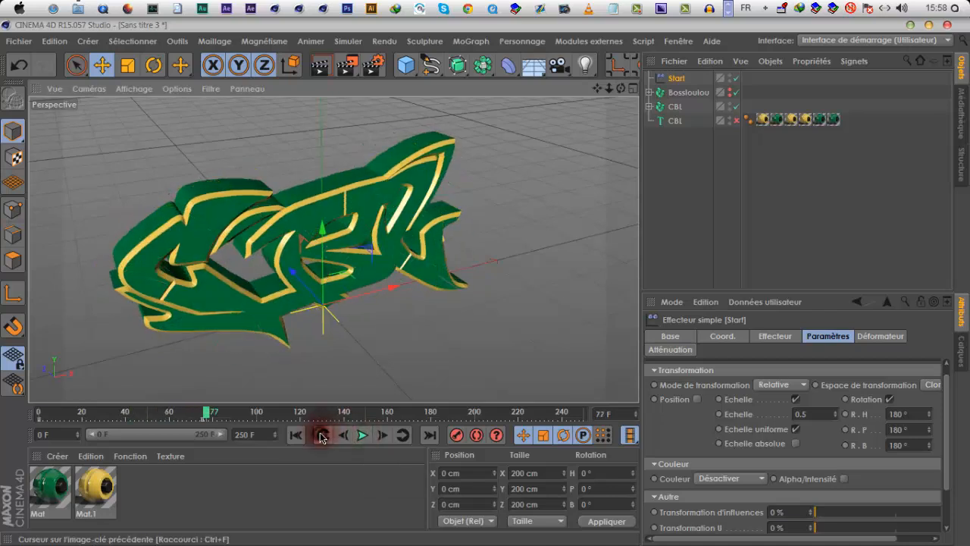
left_click(295, 434)
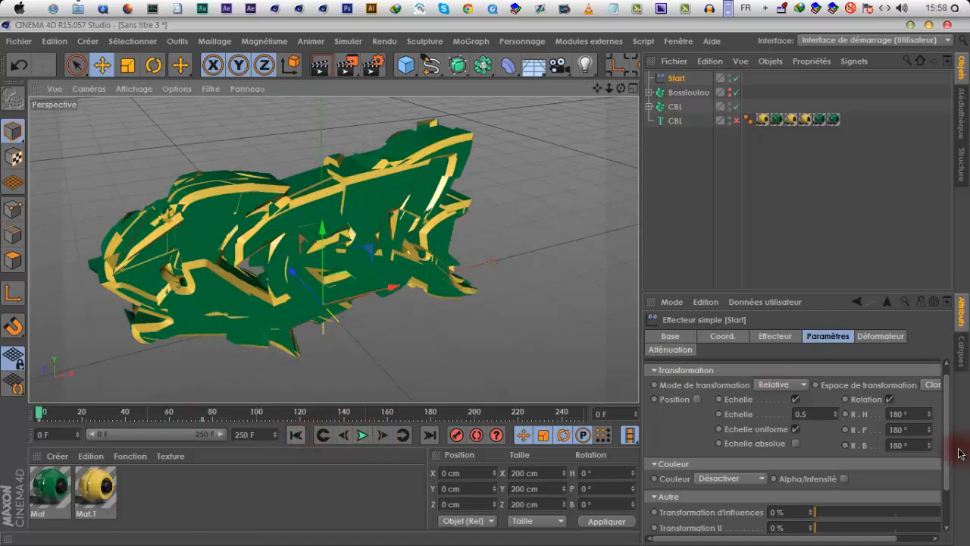
- Set the Start effector's rotation to H 219°, P 143° and B 211°, and play the animation
mouse_move(927, 416)
left_mouse_down()
mouse_move(929, 383)
mouse_move(929, 432)
left_mouse_up()
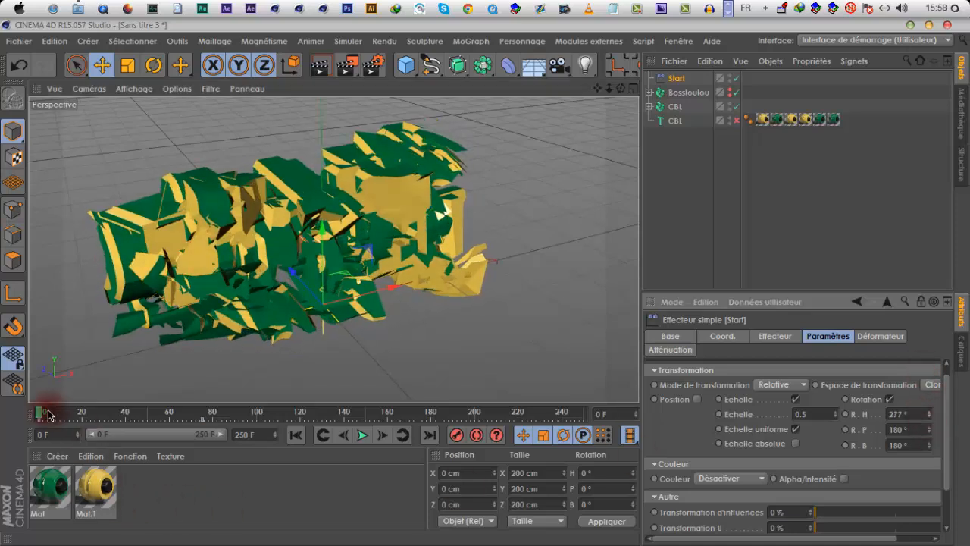
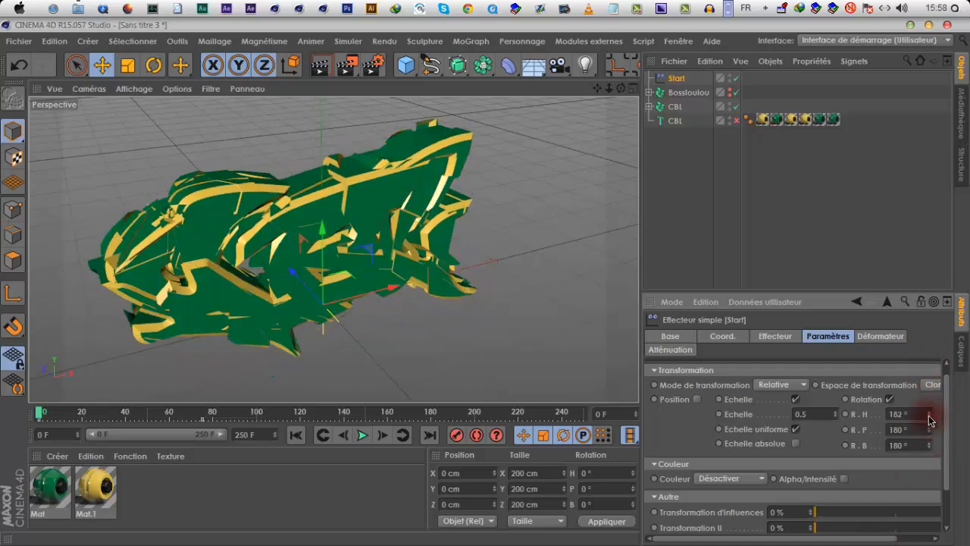
left_click_drag(928, 416, 942, 433)
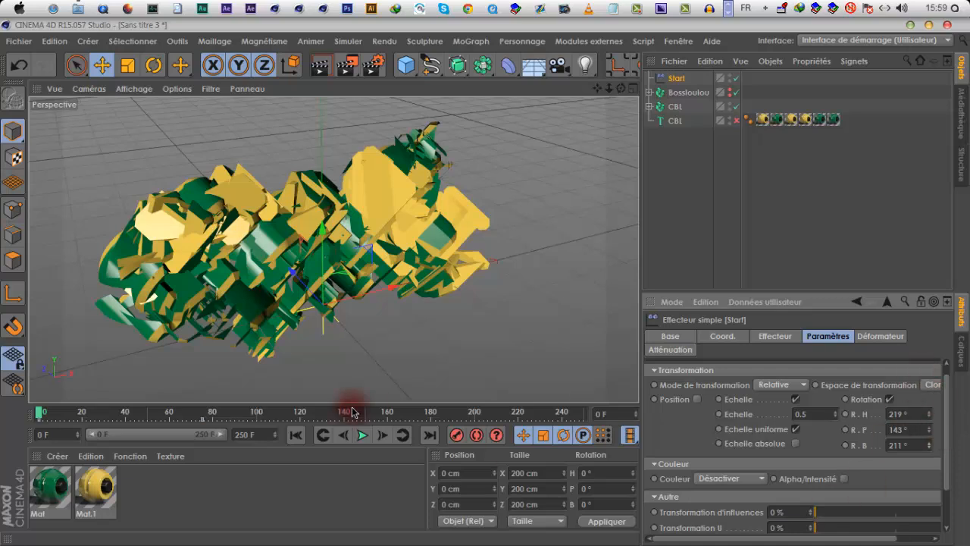
left_click(363, 434)
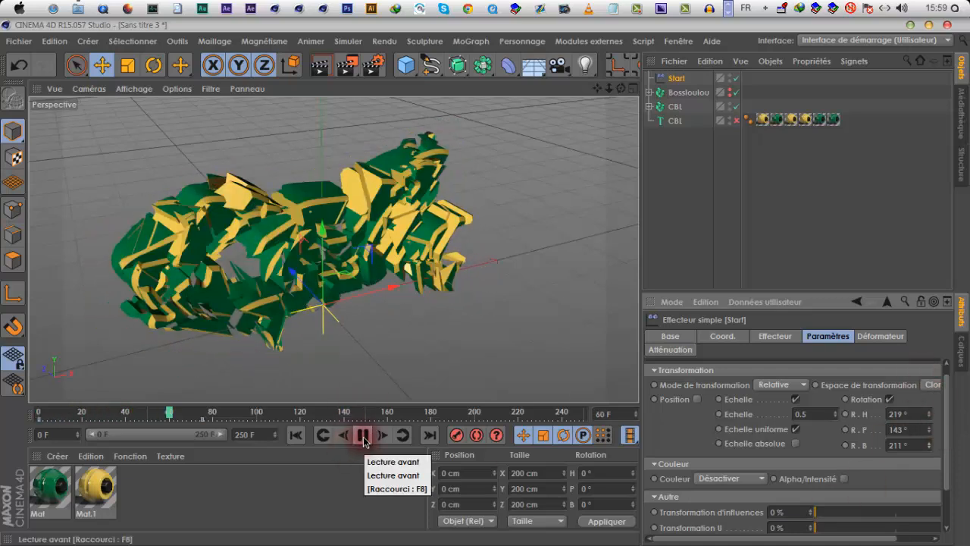
left_click(364, 434)
- Add a Random effector to the CBL fracture object
left_click_drag(598, 88, 496, 244)
left_click(685, 111)
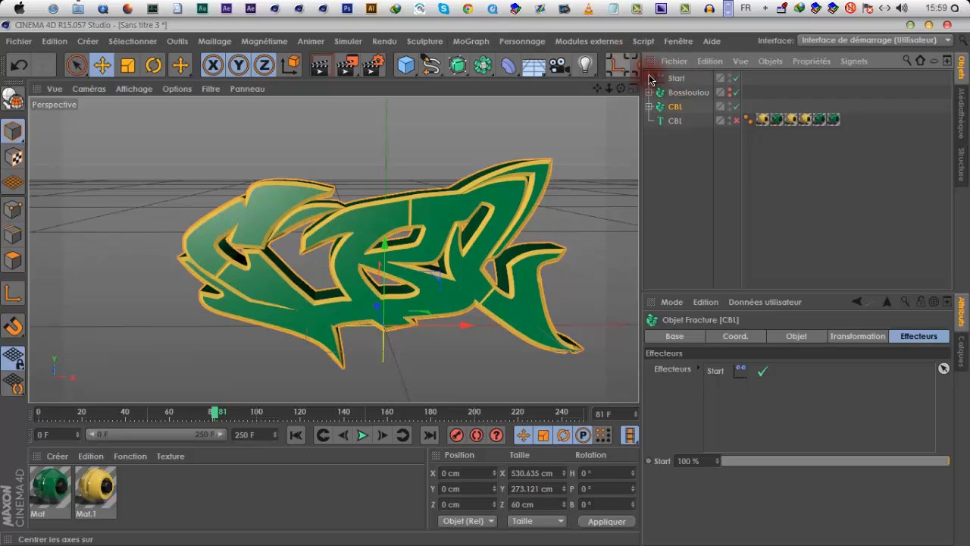
left_click(481, 44)
mouse_move(531, 63)
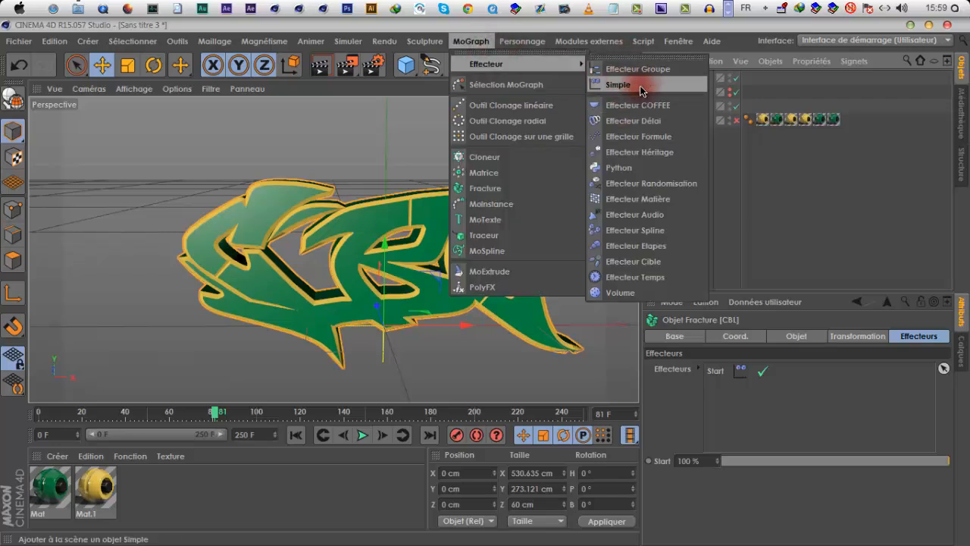
left_click(652, 182)
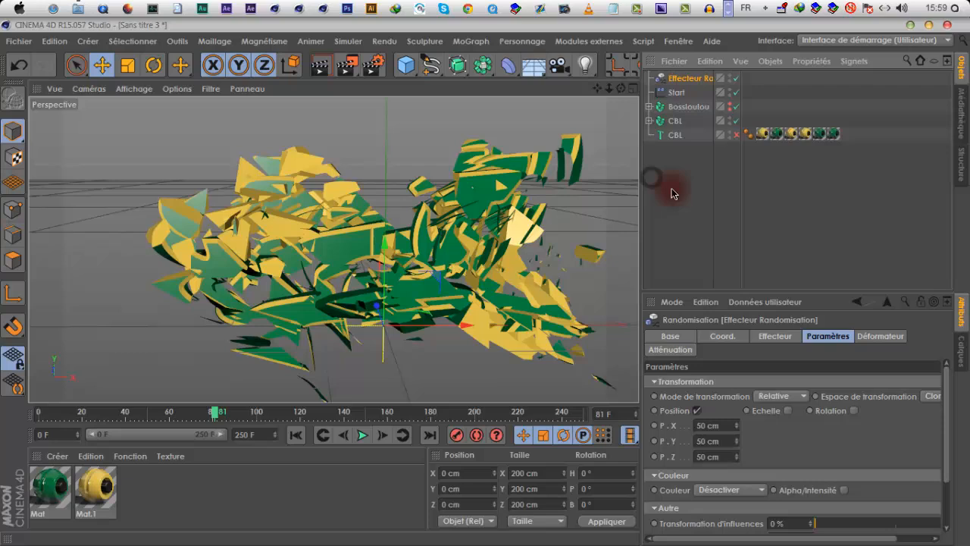
- Rename the new Random effector as Noise and bring its position parameters into view
double_click(686, 78)
type("Noise")
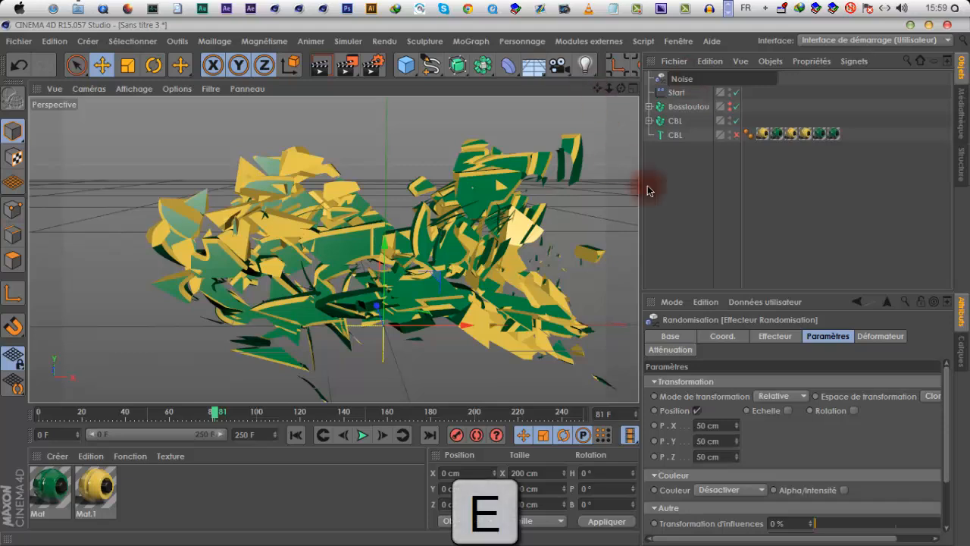
key("Return")
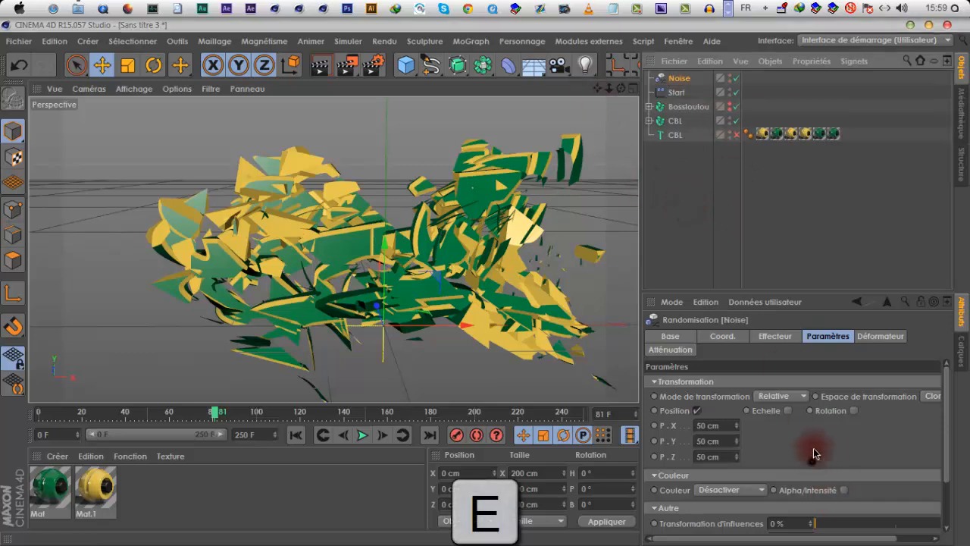
scroll(814, 454, "down", 2)
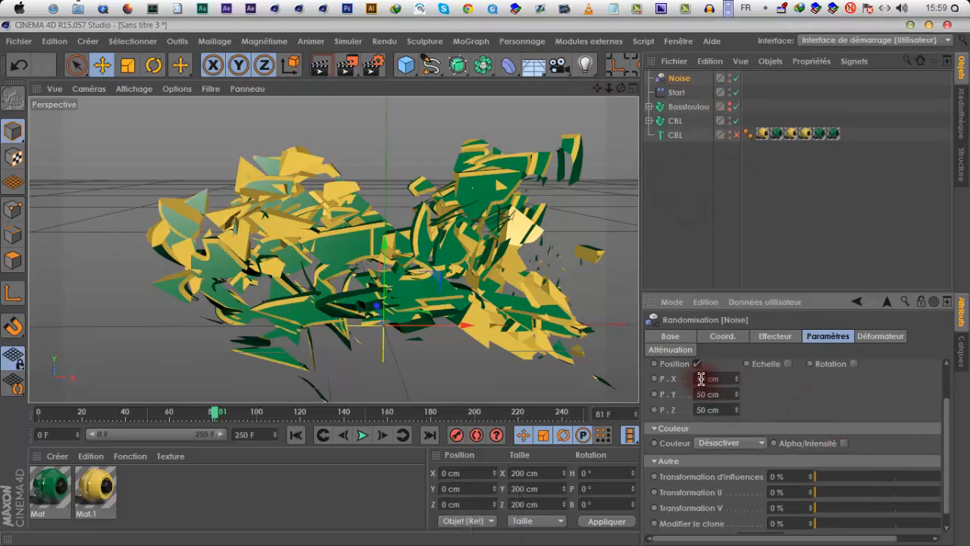
- Set the Noise effector's randomisation mode to Bruit and disable the Start effector while the animation plays
scroll(783, 393, "up", 1)
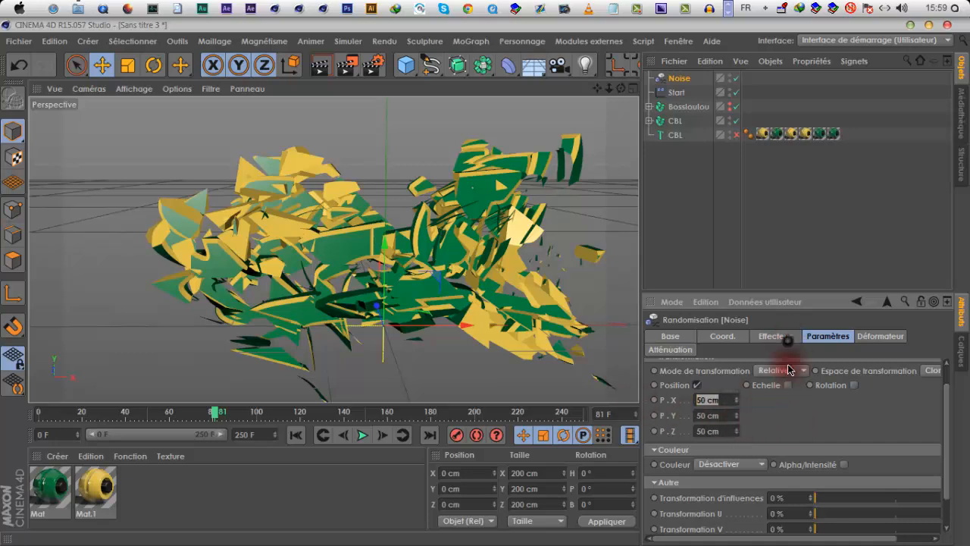
left_click(788, 340)
left_click(767, 436)
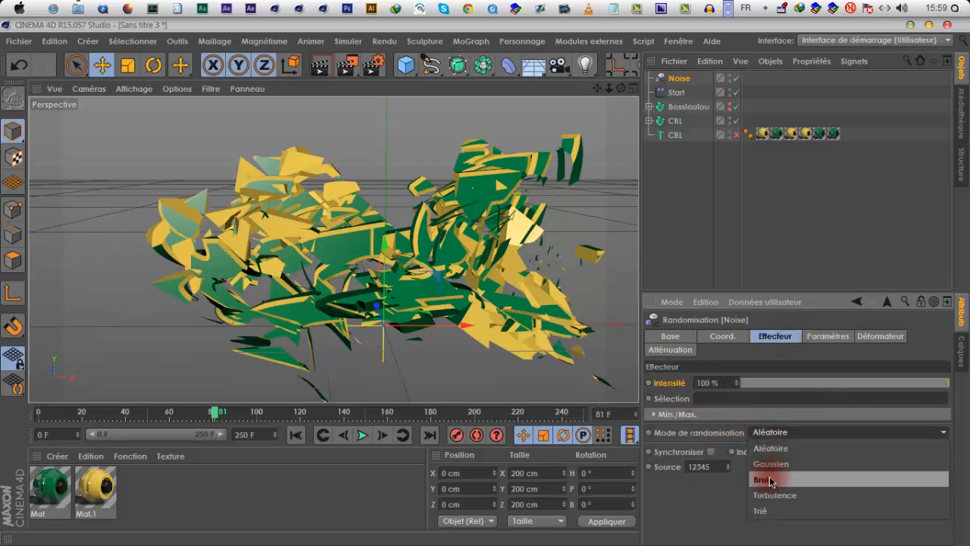
left_click(768, 471)
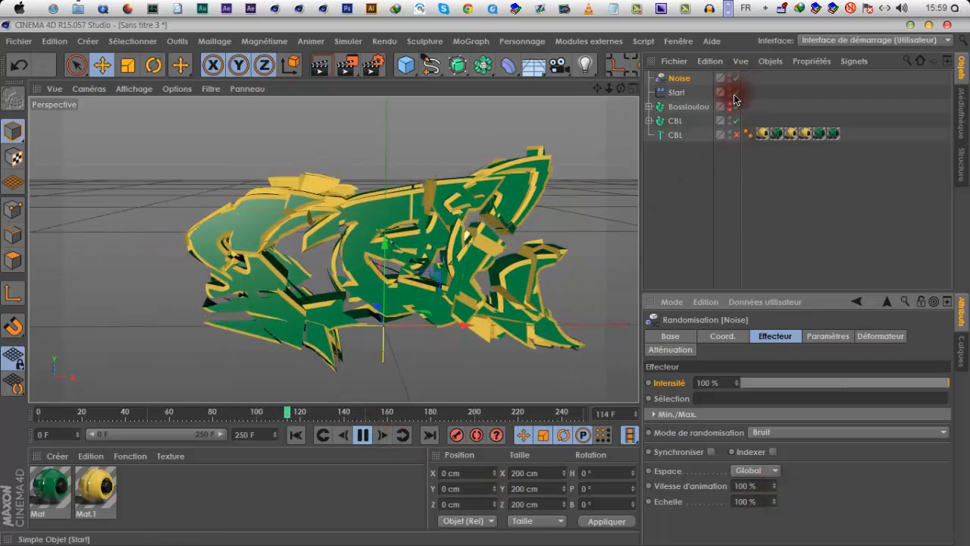
left_click(735, 94)
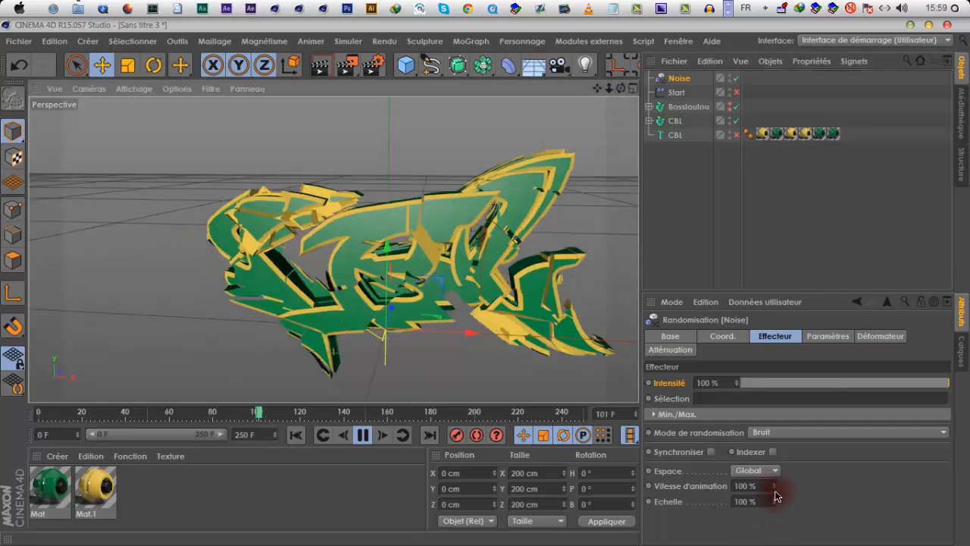
- Try 37 % and 1000 % as the Noise effector's animation speed, and restore it to 100 %
left_click_drag(774, 486, 775, 505)
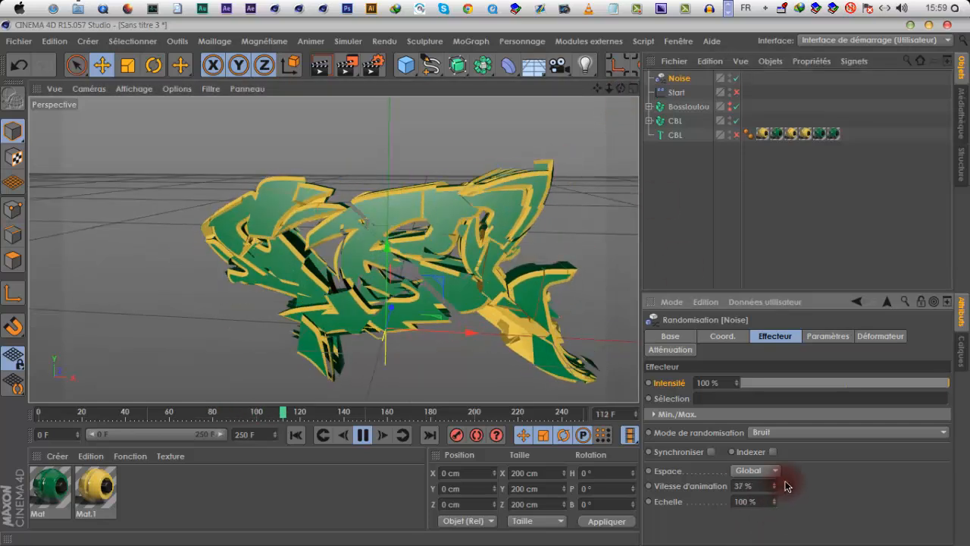
left_click_drag(761, 487, 630, 475)
type("1000")
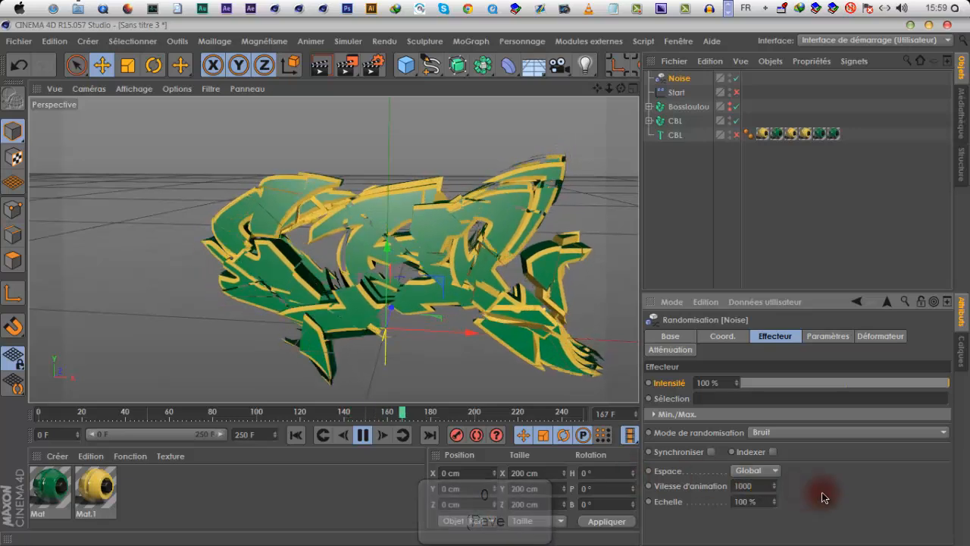
key("BackSpace")
- Try larger position offsets on the Noise effector: P.X 175 cm, P.Y 151 cm and P.Z 253 cm
left_click(826, 336)
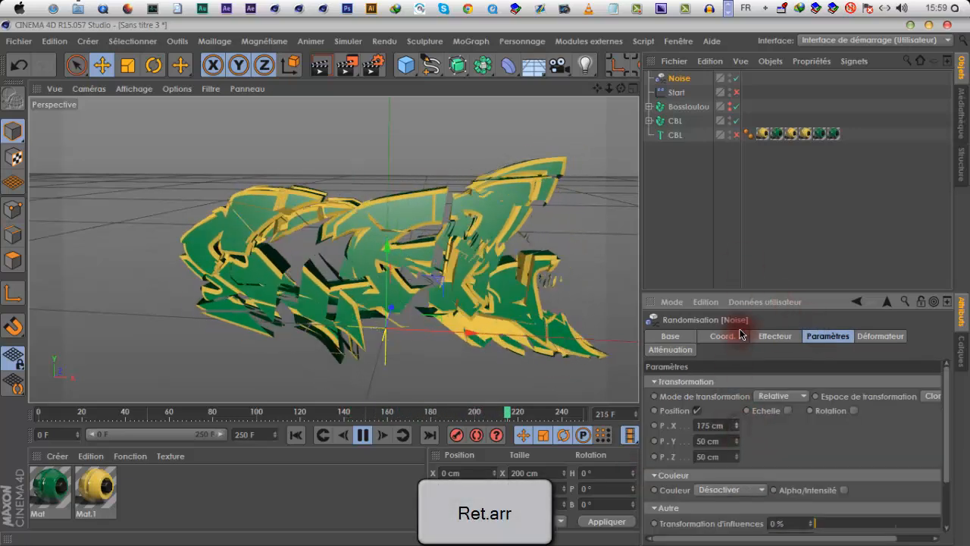
left_click_drag(723, 365, 722, 365)
left_click_drag(736, 458, 539, 441)
- Set the Noise effector's P.X, P.Y and P.Z position offsets to 50 cm each
type("50")
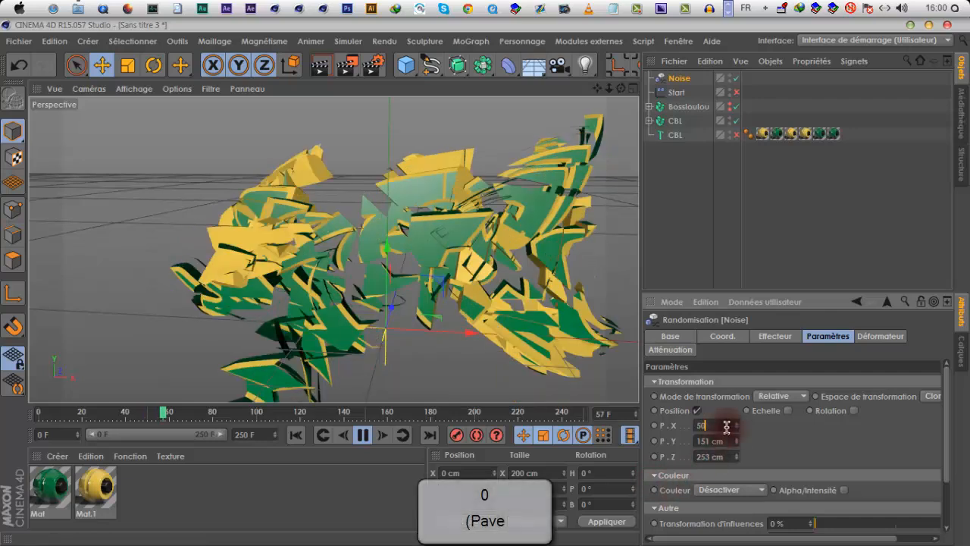
key("Tab")
type("5220")
left_click_drag(730, 456, 680, 459)
type("50")
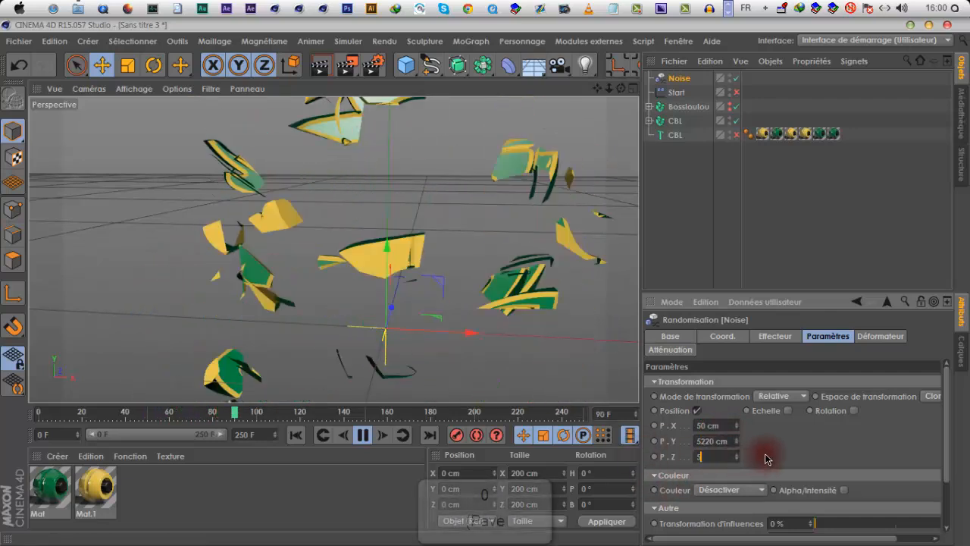
left_click(735, 444)
left_click_drag(732, 443, 682, 446)
type("50")
left_click(784, 450)
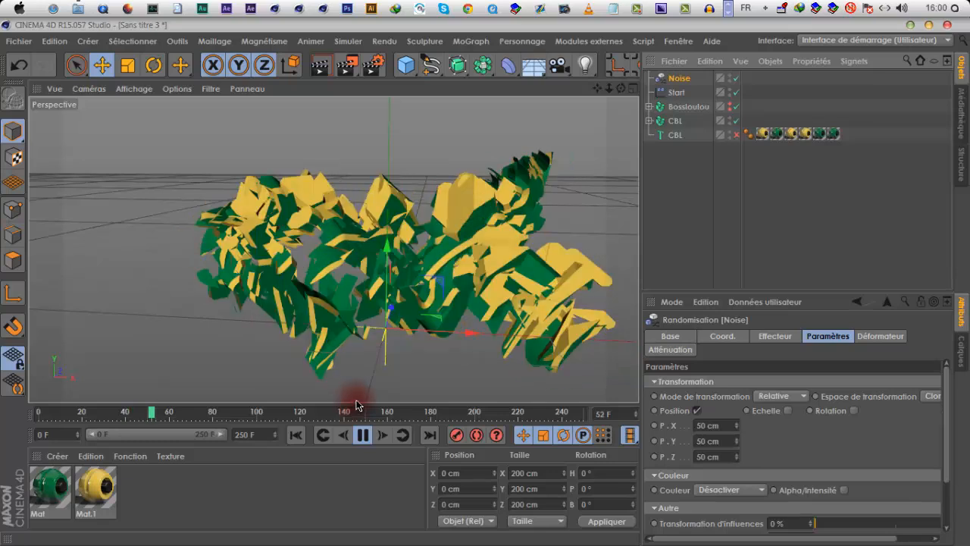
- Stop playback, set the Noise effector's X, Y and Z position offsets to 20 cm each, and play the result
left_click(364, 435)
left_click(705, 425)
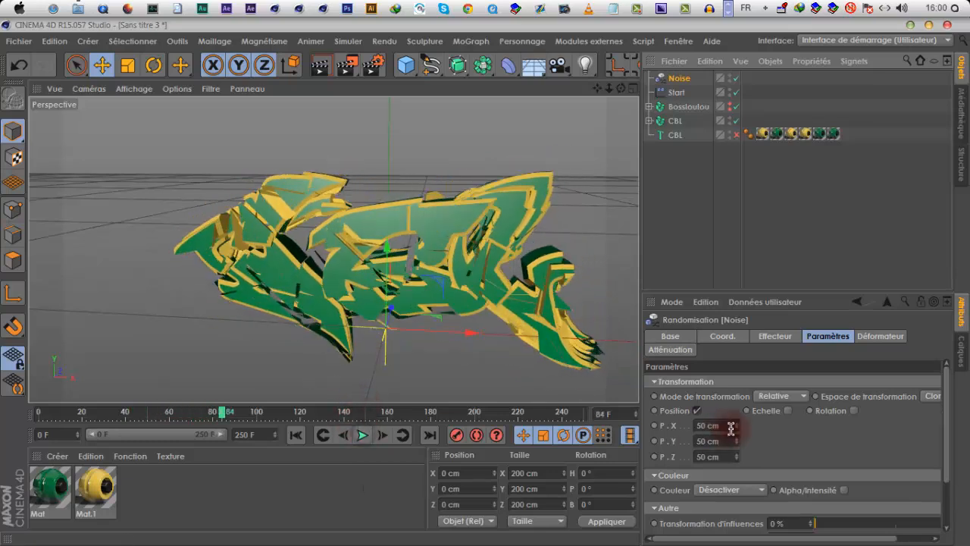
type("20")
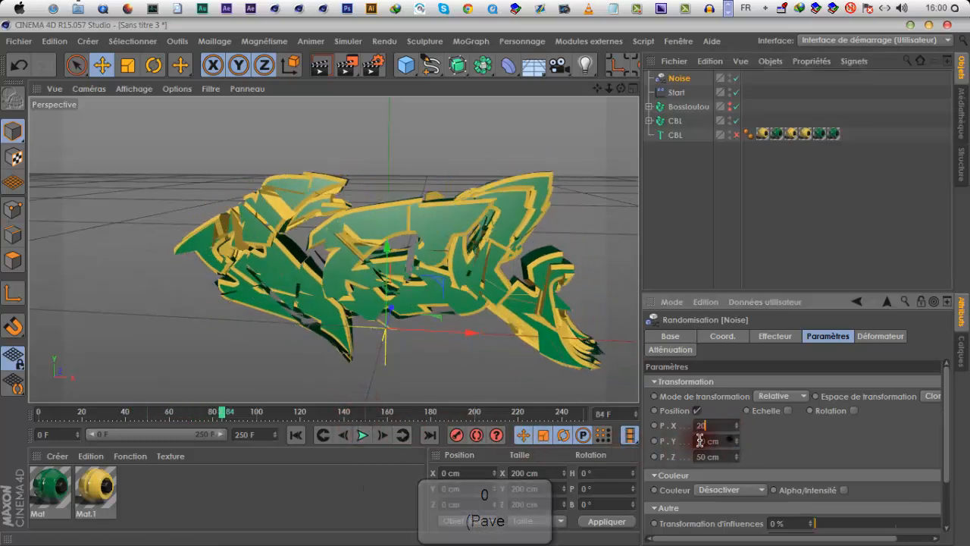
left_click(699, 440)
type("20")
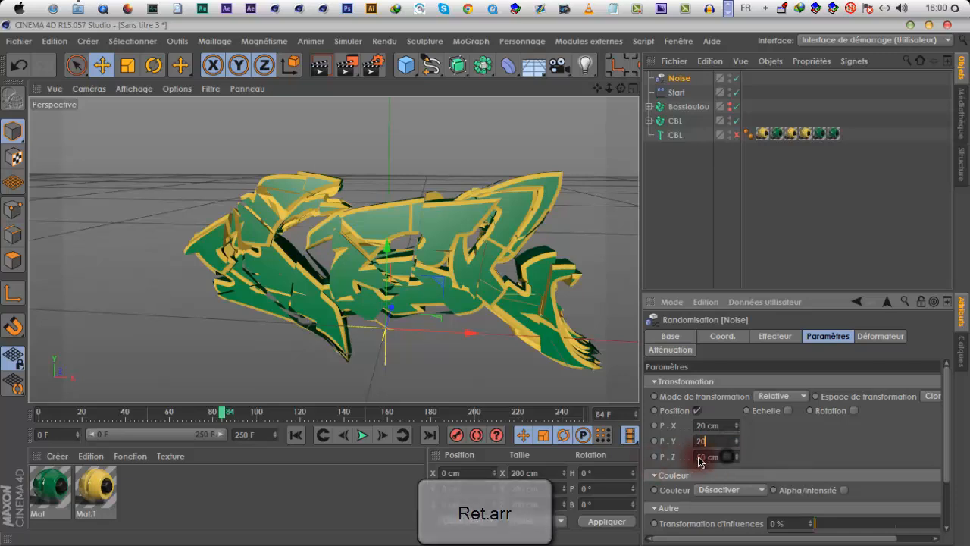
left_click(699, 457)
left_click(788, 454)
key("0")
left_click(679, 76)
double_click(717, 457)
type("20")
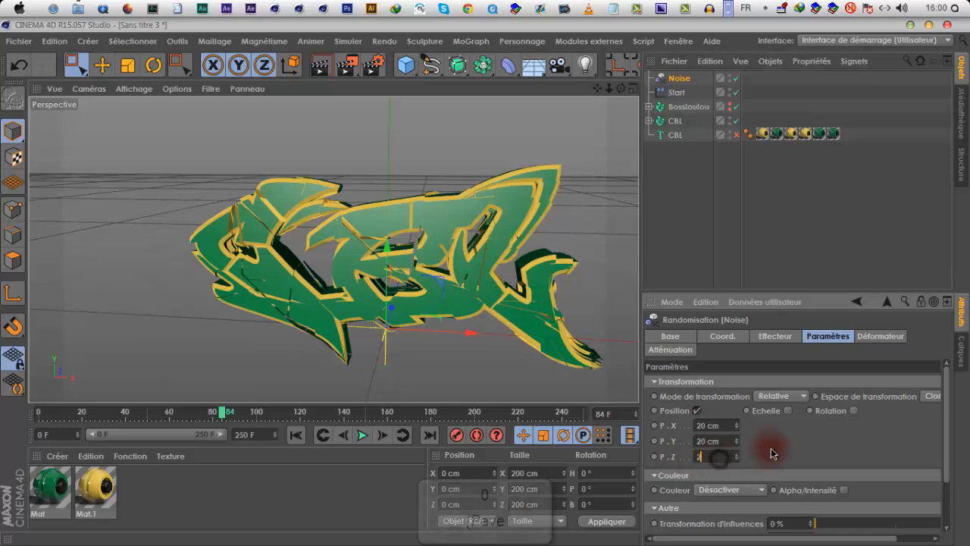
left_click(771, 448)
left_click(361, 439)
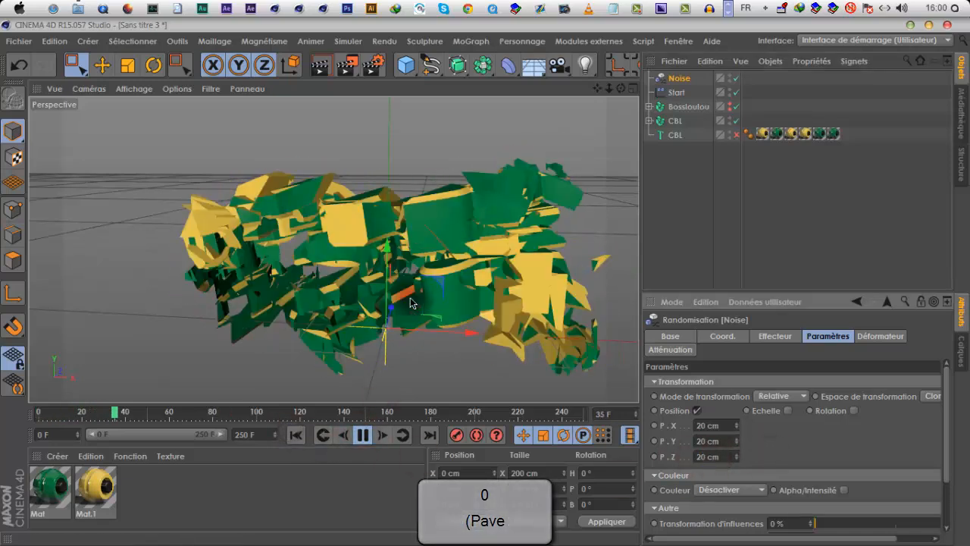
left_click(363, 434)
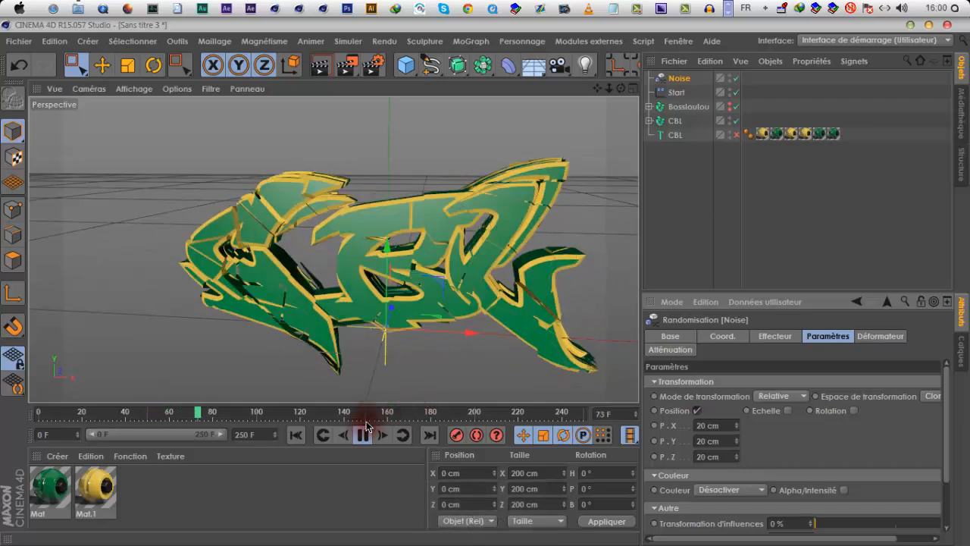
- Set the Noise effector's X, Y and Z position offsets to 35 cm each and play the animation from the start
type("35")
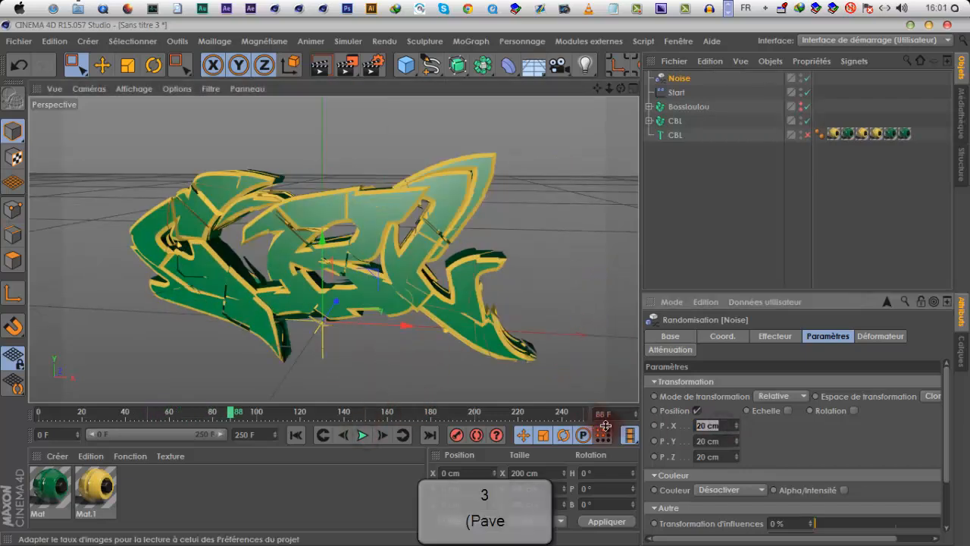
type("35")
left_click_drag(721, 440, 689, 457)
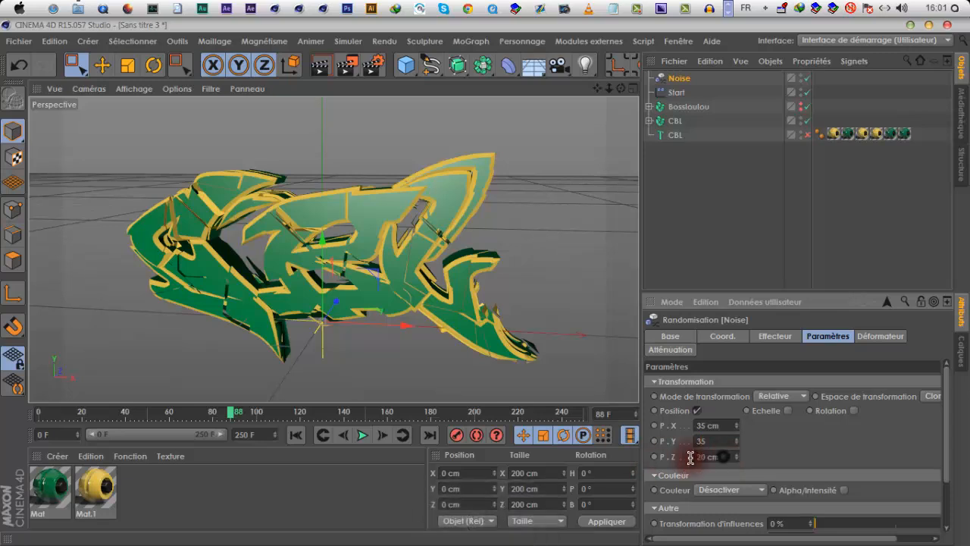
type("35")
left_click(763, 447)
left_click(295, 434)
left_click(362, 434)
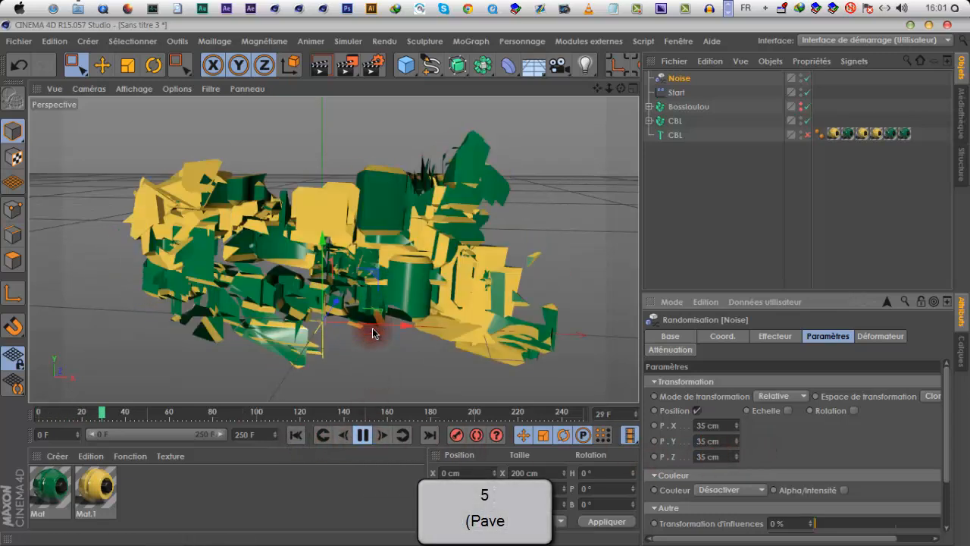
left_click(363, 435)
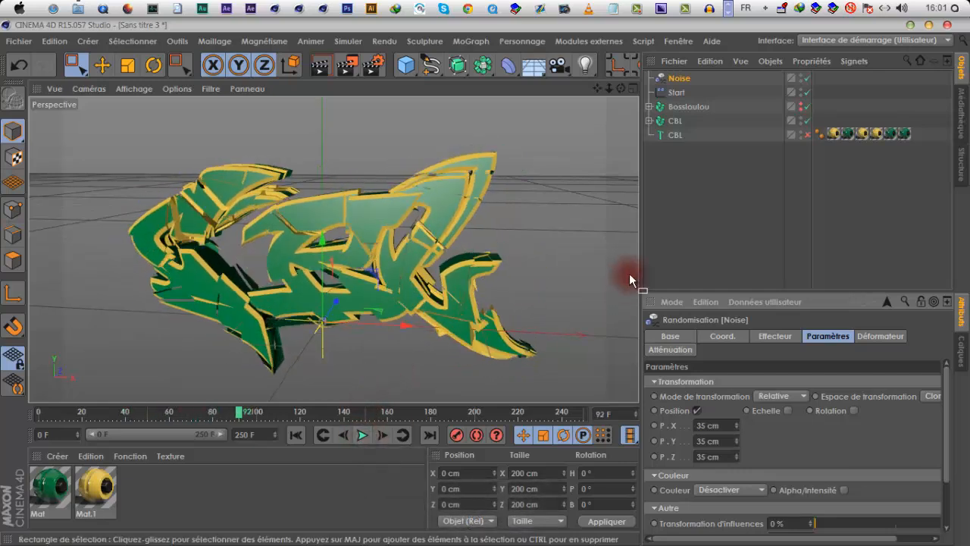
- Check the Start effector's parameters and the CBL fracture object's effector list, and play the animation briefly
left_click(673, 92)
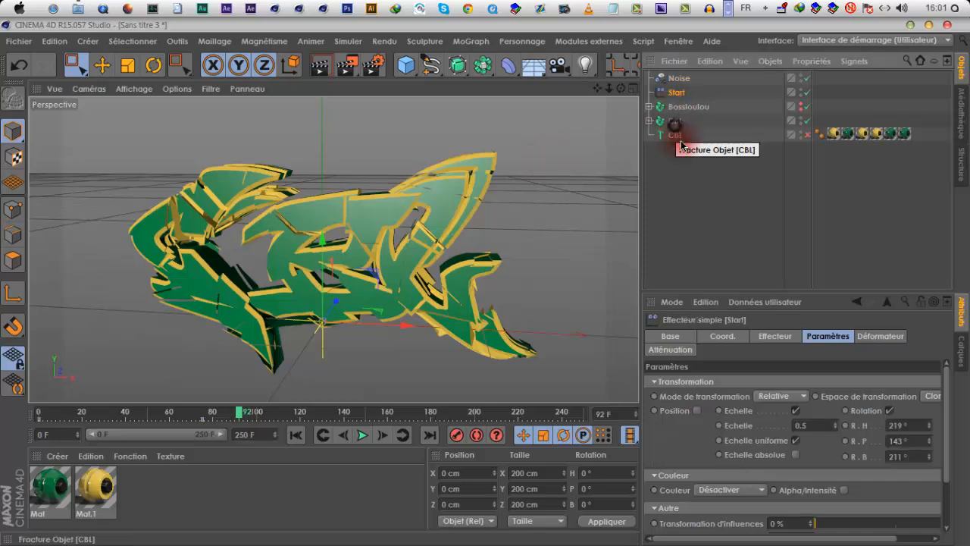
left_click(675, 122)
left_click(362, 435)
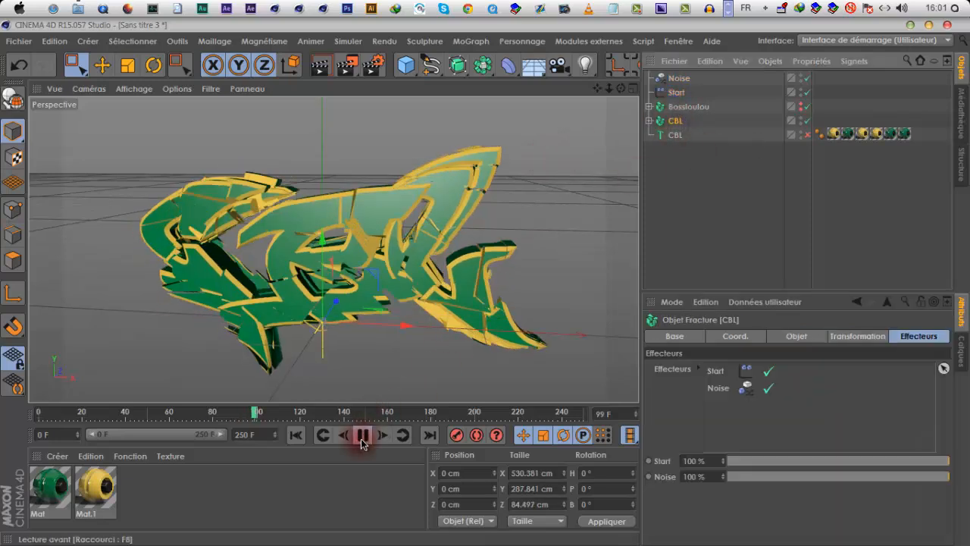
left_click(363, 435)
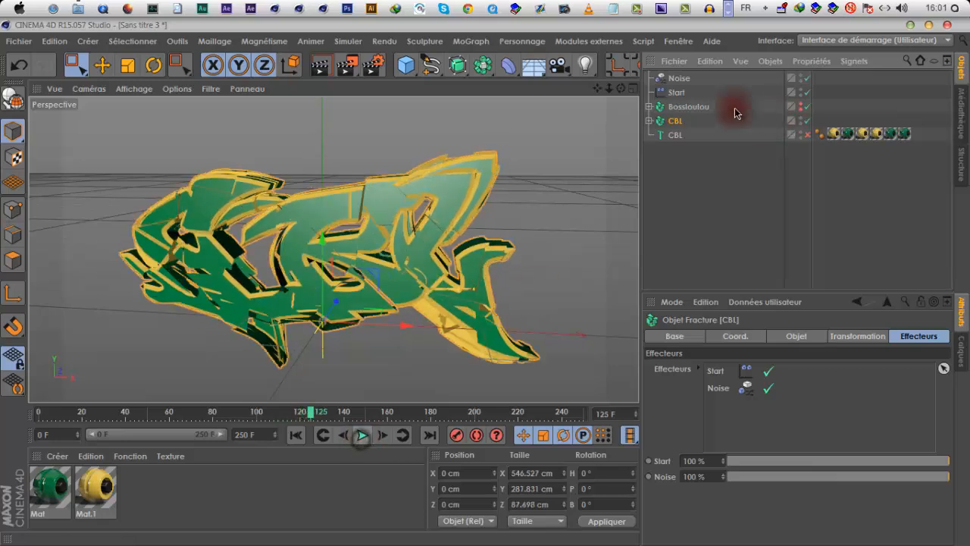
- Keyframe the Noise effector's intensity at 0 % on frame 75 and 100 % on frame 0
left_click(680, 80)
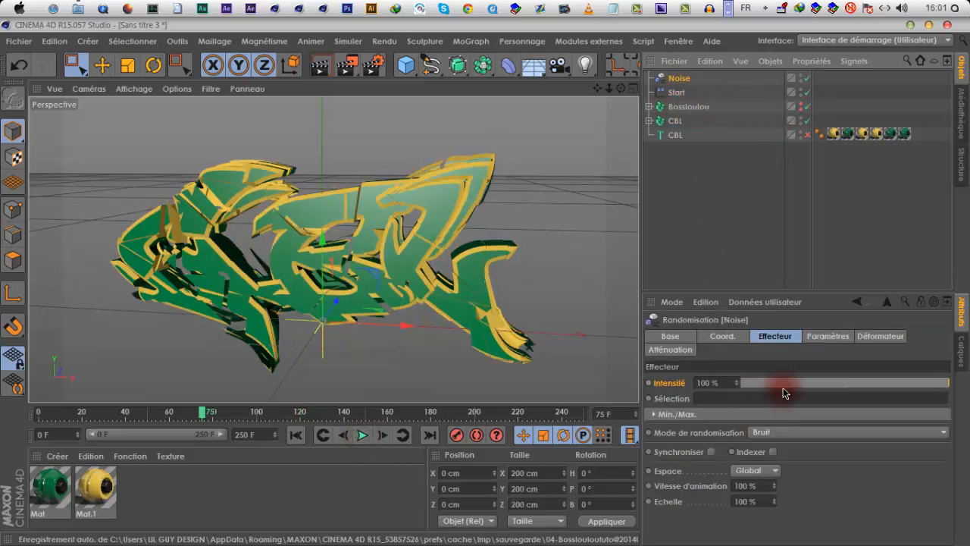
left_click_drag(783, 387, 648, 387)
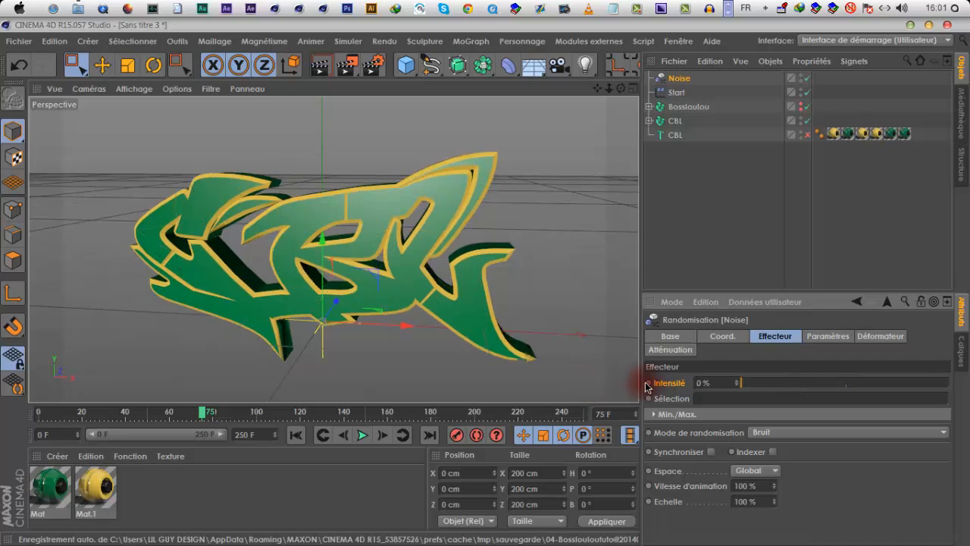
left_click(294, 435)
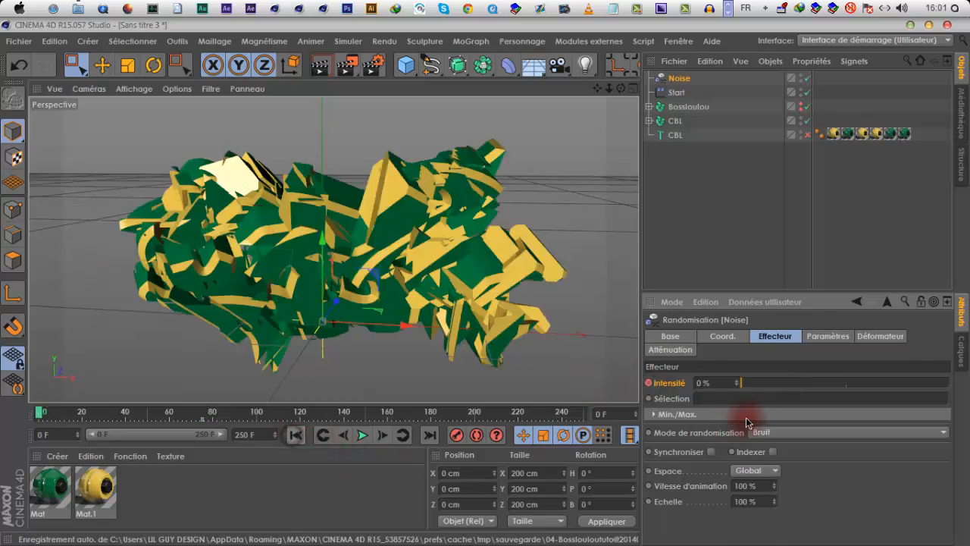
left_click_drag(762, 387, 948, 383)
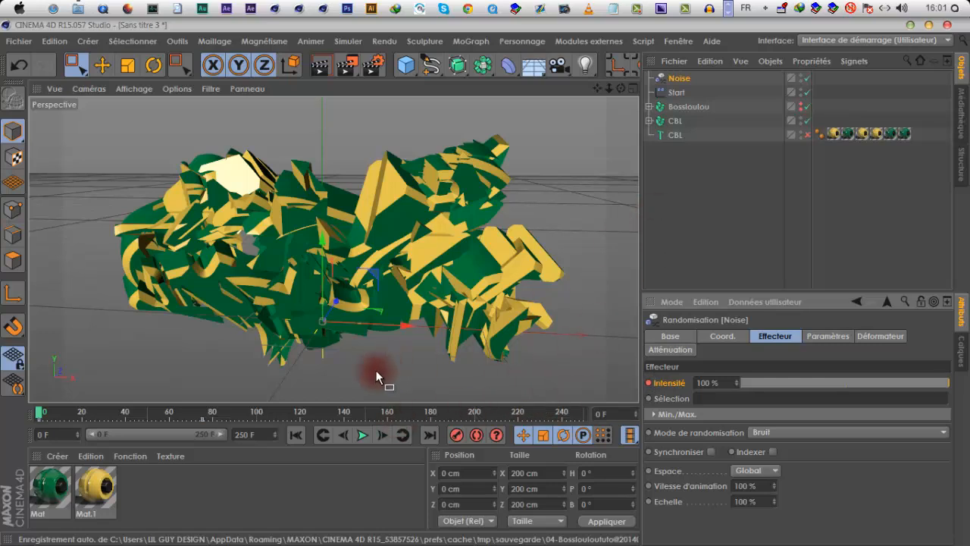
- Play the keyframed assembly animation, stop it at frame 83 and render the perspective view
left_click(363, 434)
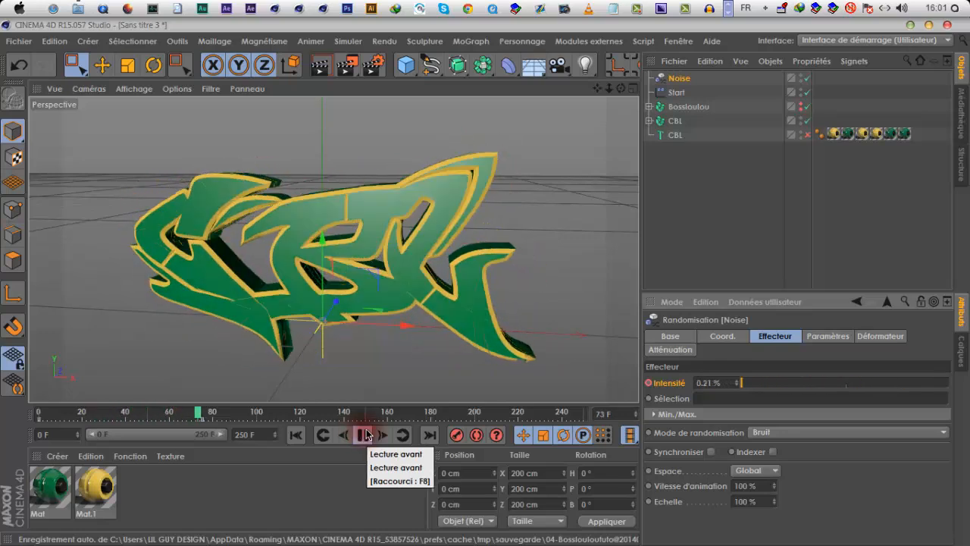
key("F8")
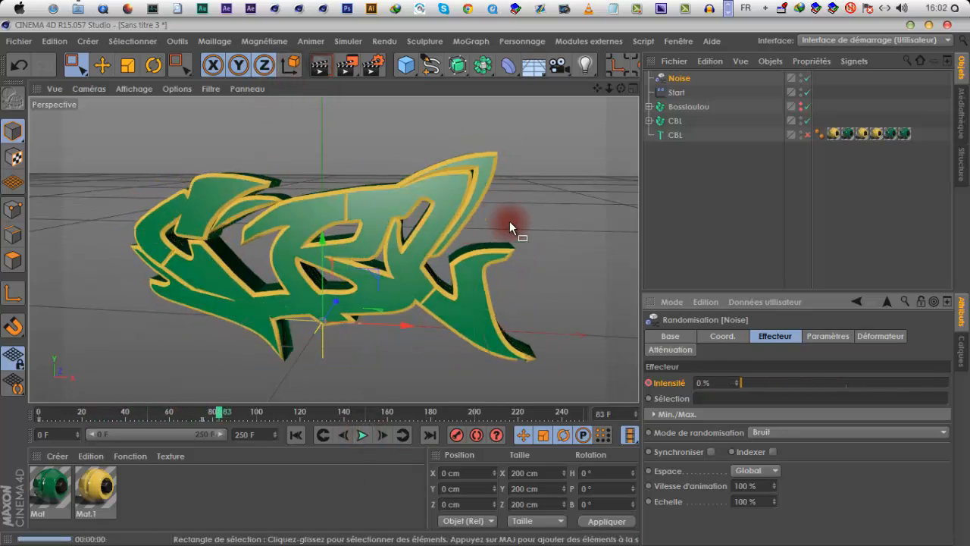
key("ctrl+r")
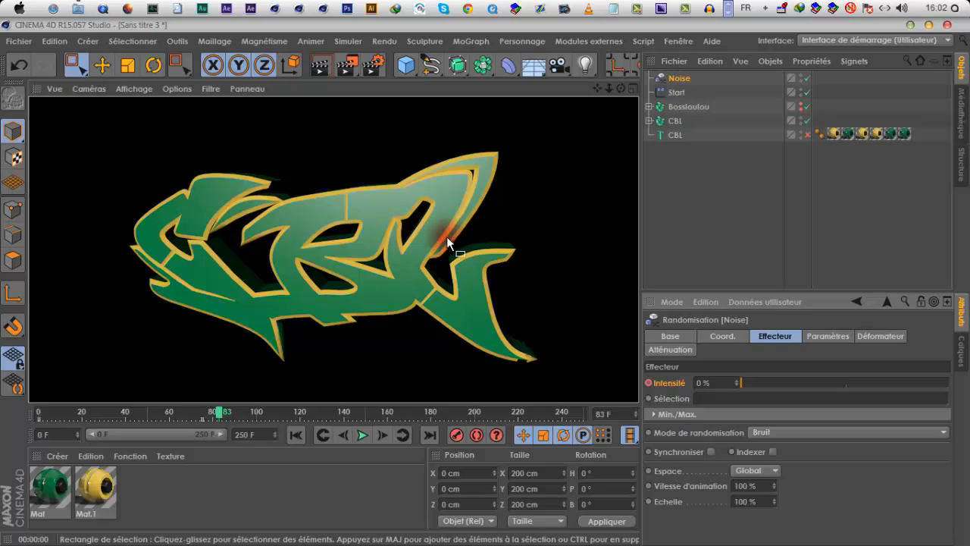
- Add a Random effector to the CBL fracture object and rename it Break
left_click(674, 120)
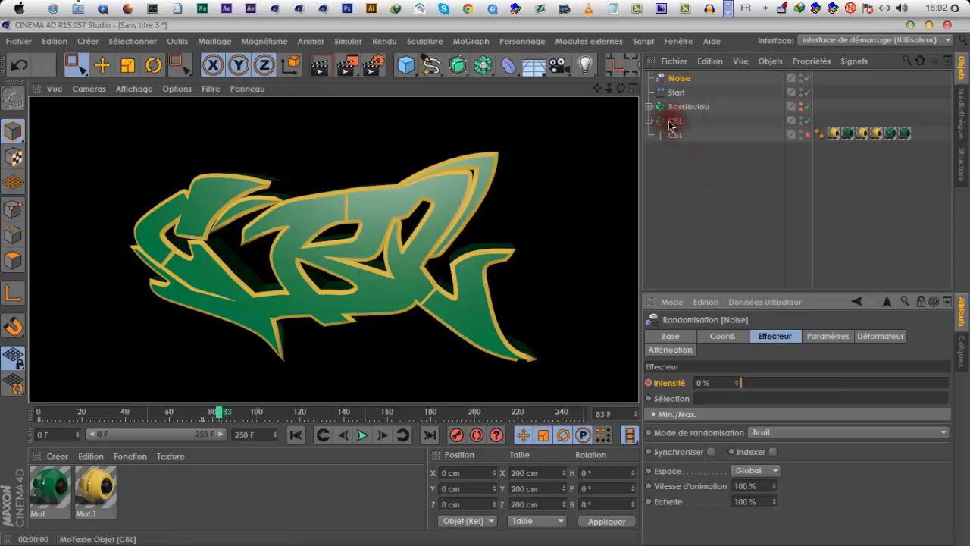
left_click(470, 44)
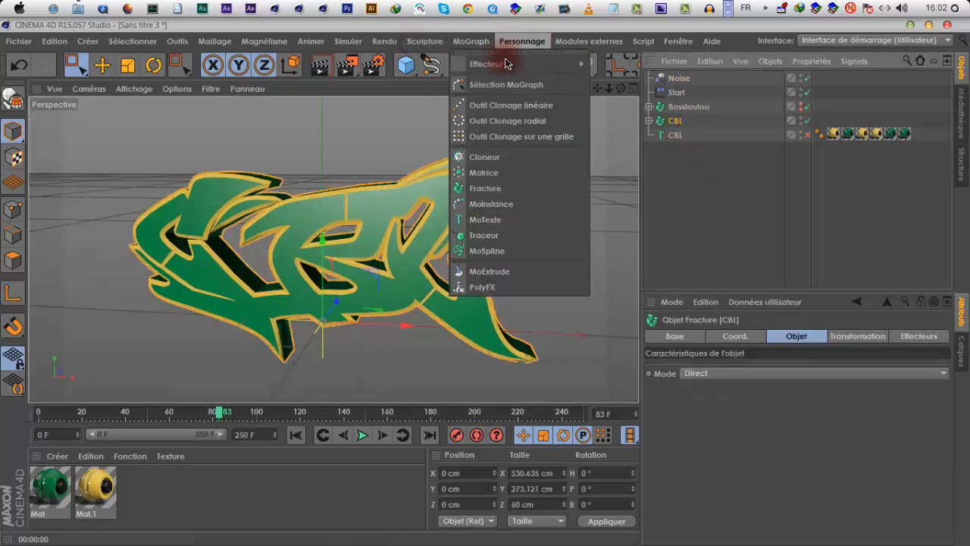
mouse_move(588, 73)
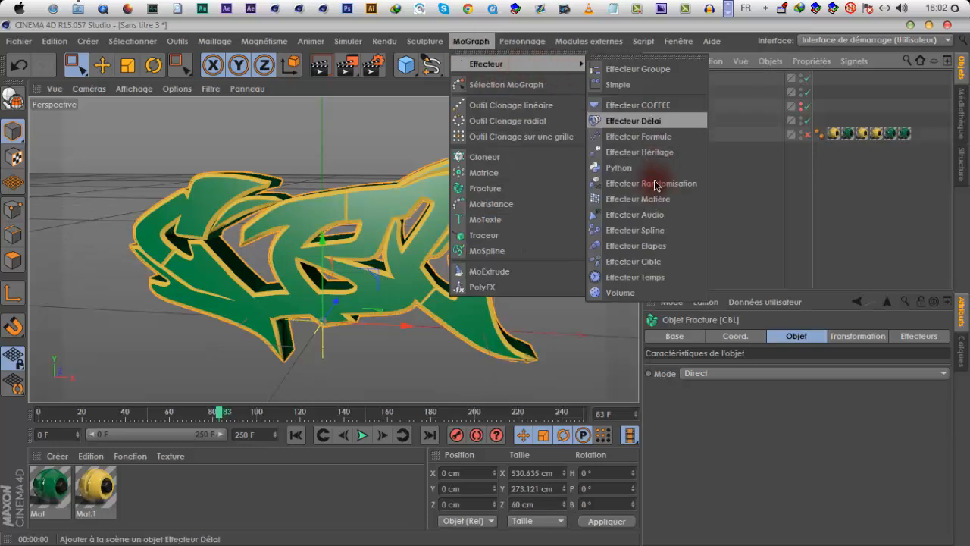
left_click(661, 189)
double_click(717, 79)
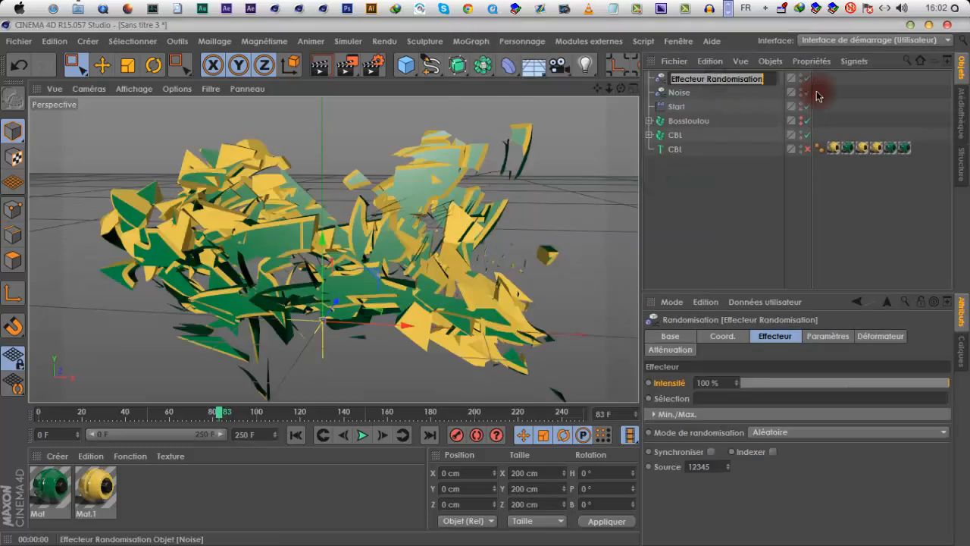
type("R")
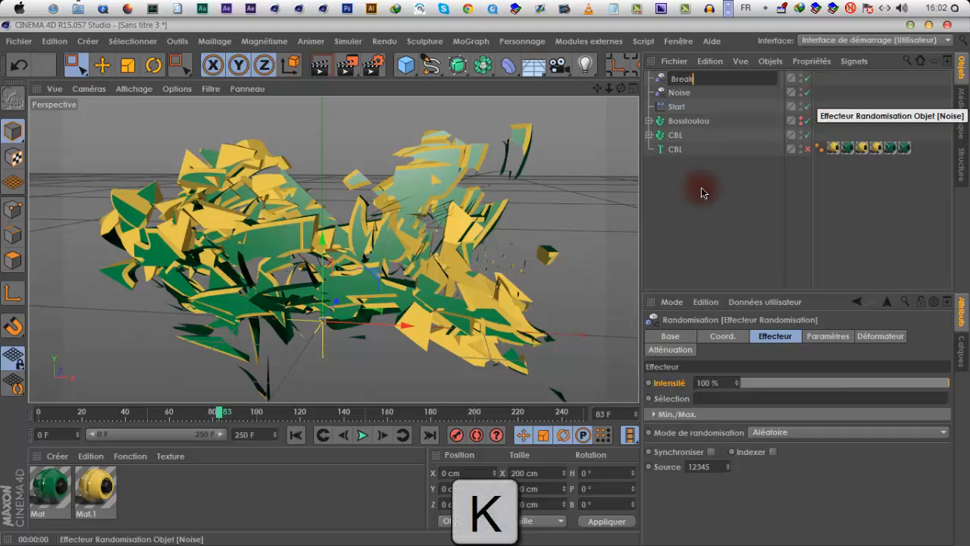
- Set the Break effector's X, Y and Z position offsets to 1 cm each
left_click(818, 338)
left_click_drag(659, 431, 521, 420)
type("10")
left_click_drag(696, 440, 659, 430)
type("1010")
left_click(771, 445)
type("11")
left_click_drag(697, 457, 766, 457)
type("1")
left_click(790, 453)
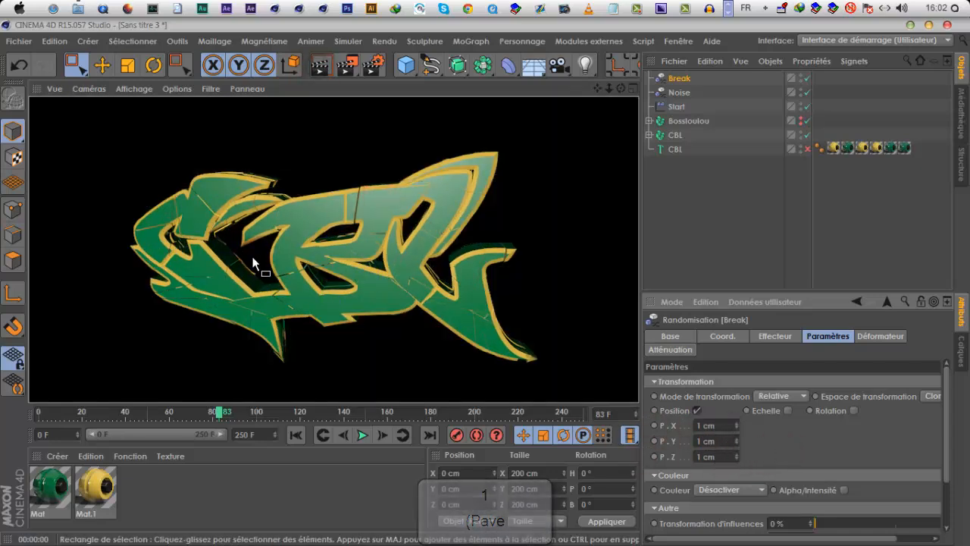
- Enable rotation on the Break effector and set its H, P and B angles to 2° each
left_click(854, 411)
double_click(867, 426)
type("2")
double_click(870, 441)
type("2")
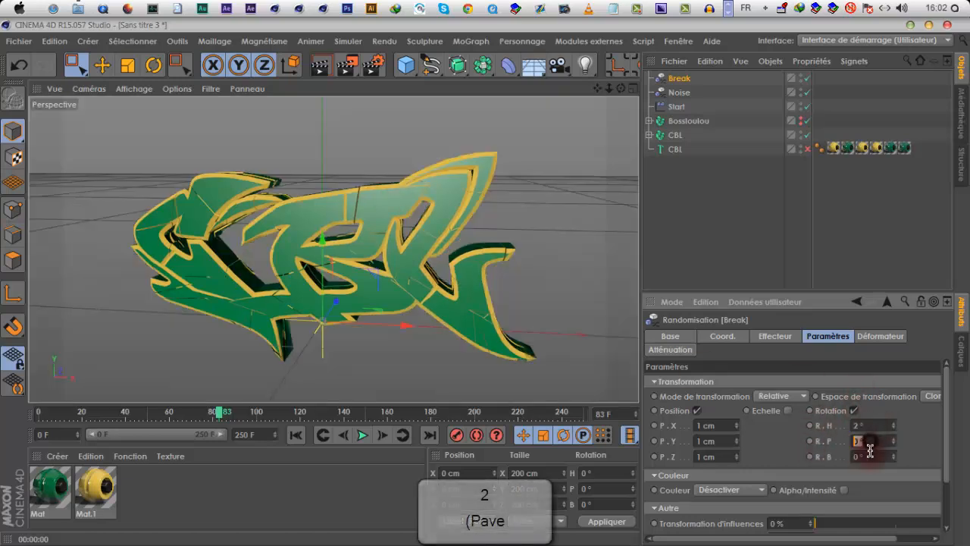
double_click(870, 455)
type("2")
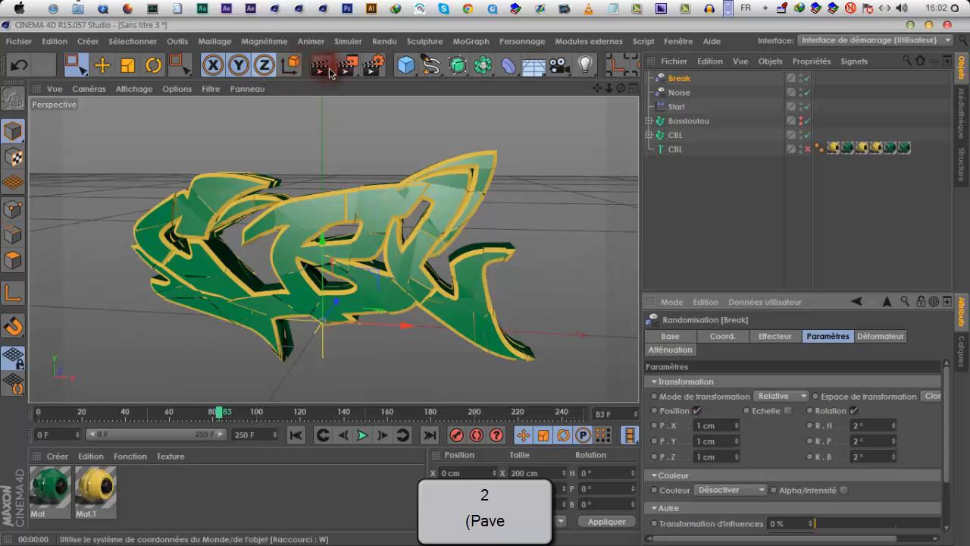
- Render the perspective view, play the animation from the start and render the cracked text again at frame 93
left_click(320, 65)
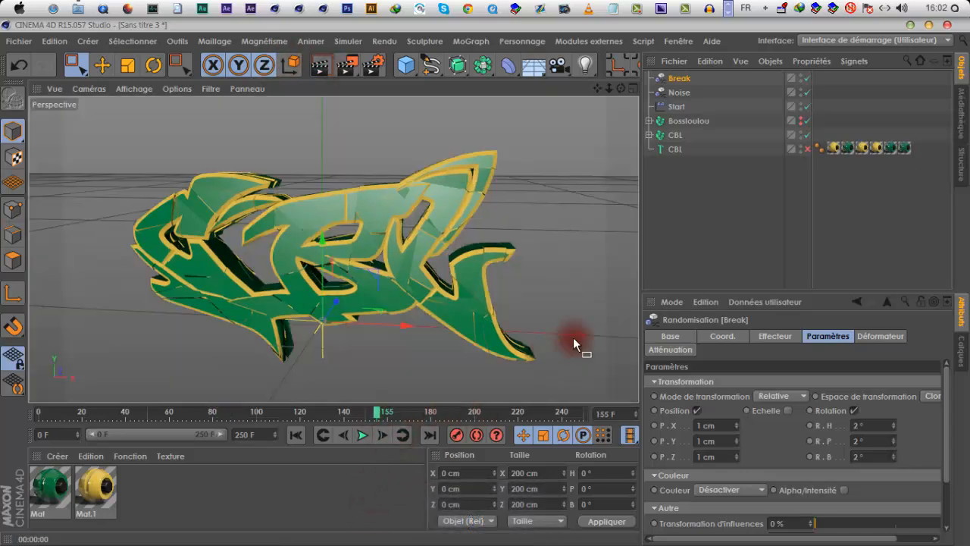
left_click(296, 435)
left_click(362, 435)
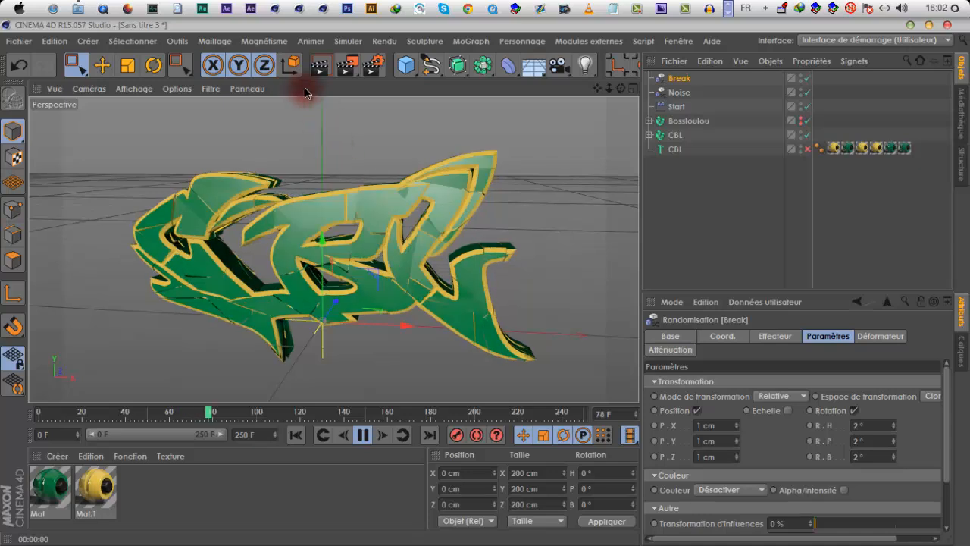
left_click(321, 67)
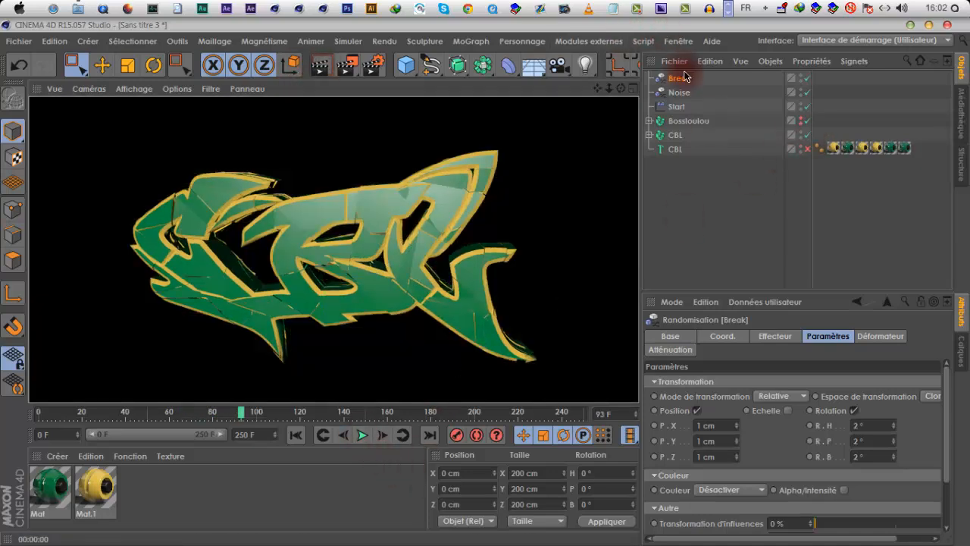
- Create a new Fracture object and make the CBL fracture object its child
left_click(675, 135)
left_click(424, 41)
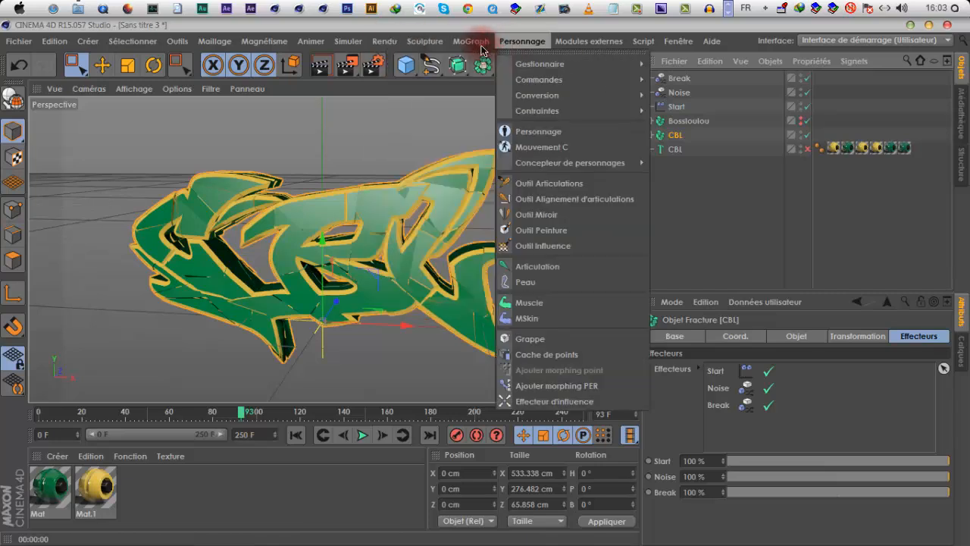
left_click(493, 189)
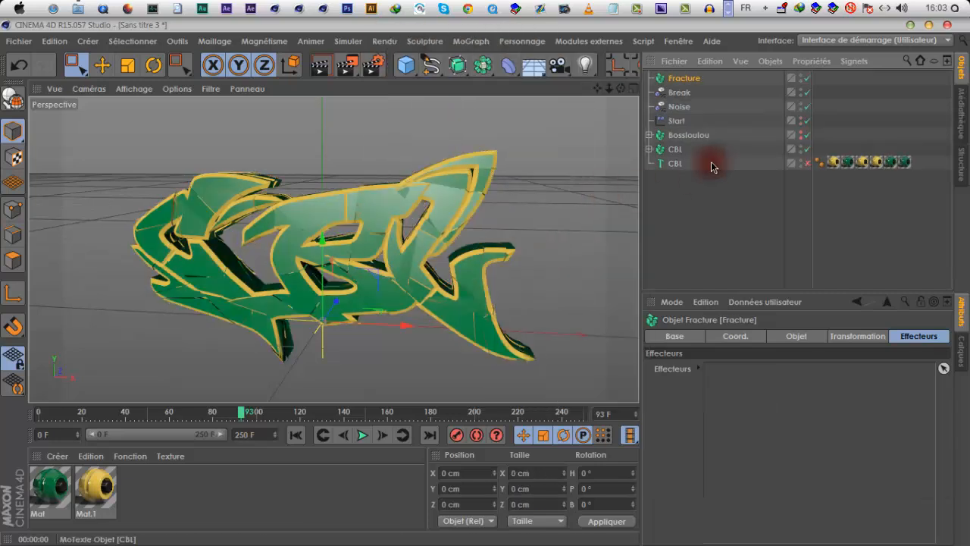
left_click_drag(673, 153, 682, 79)
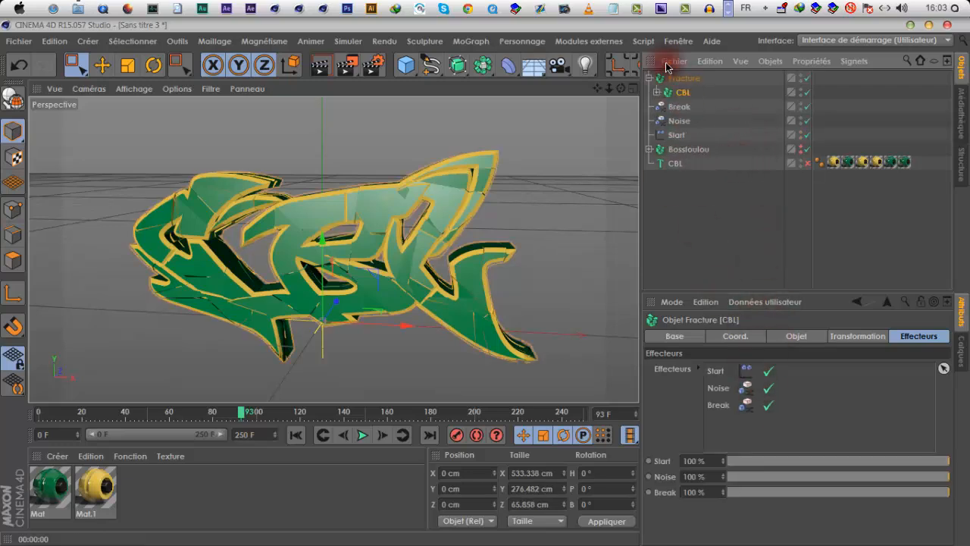
- Rename the new parent Fracture object as All Rotation
left_click(693, 80)
double_click(692, 80)
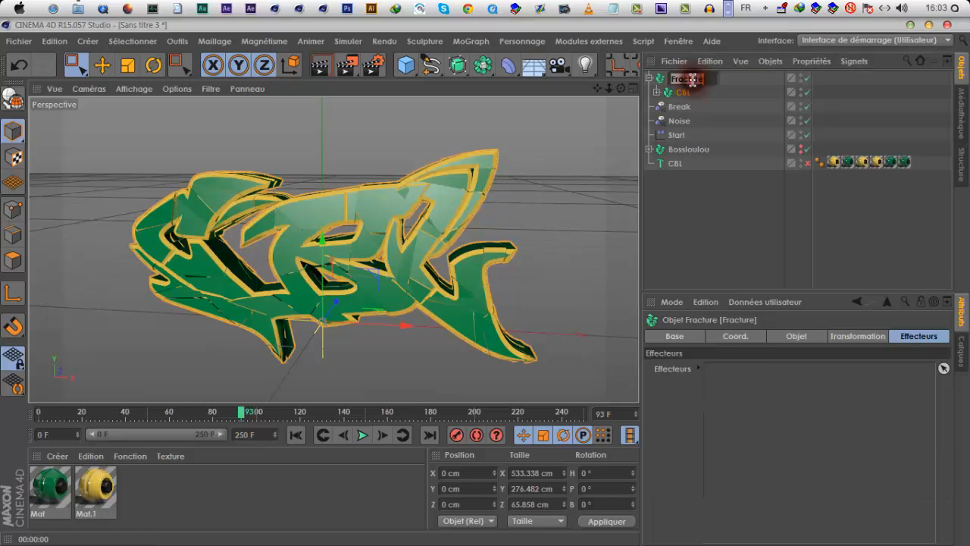
type("Rota")
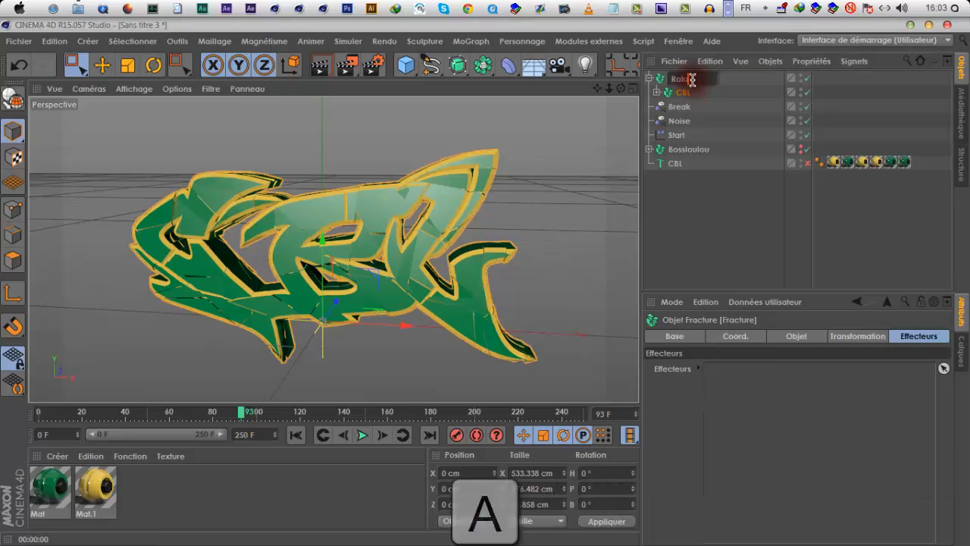
type("tion")
key("Home")
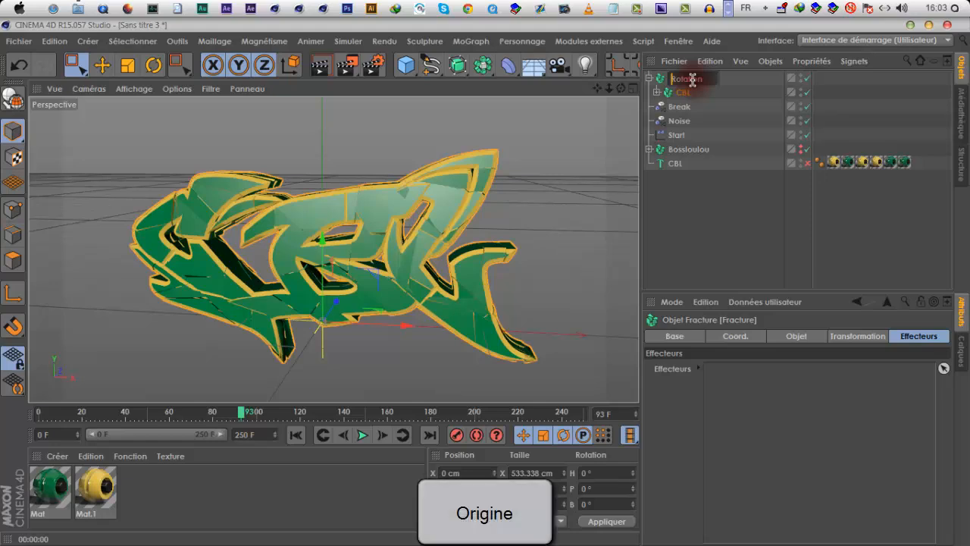
type("all")
key("Home")
key("Delete")
type("A")
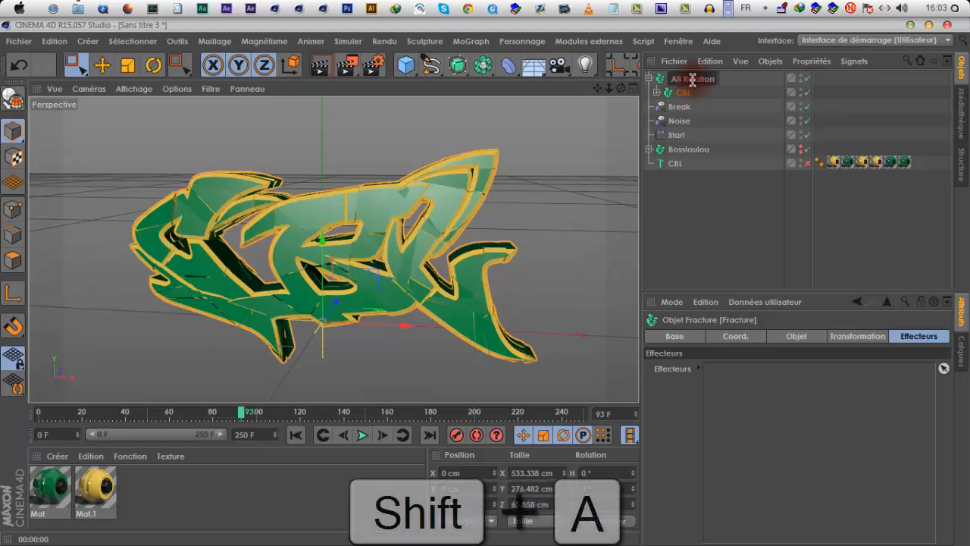
left_click(618, 235)
- Add a Simple effector to the All Rotation fracture object
left_click(693, 80)
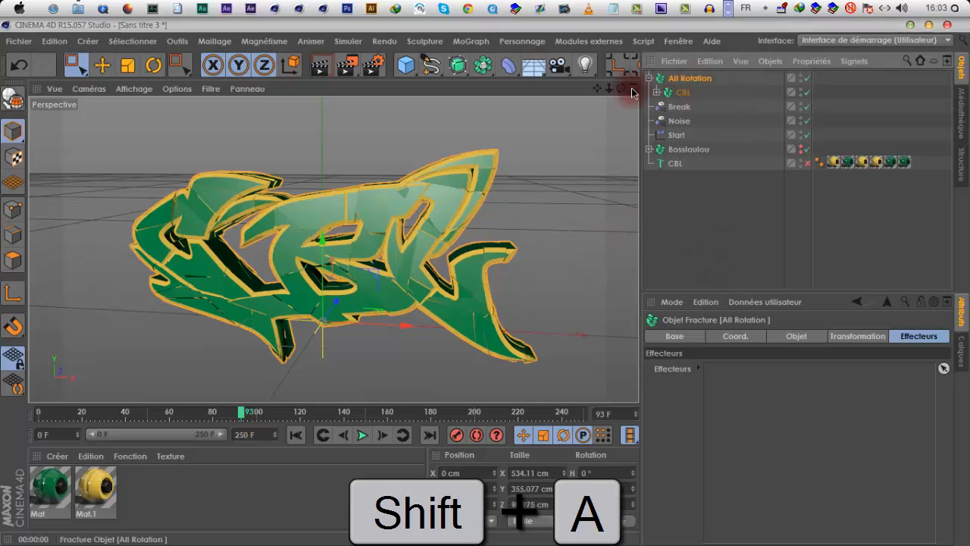
left_click(470, 41)
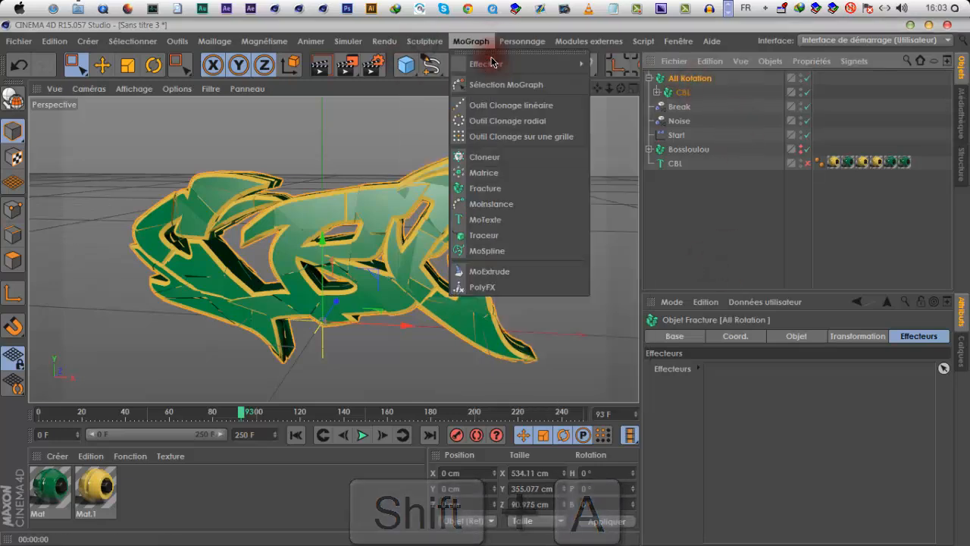
mouse_move(489, 64)
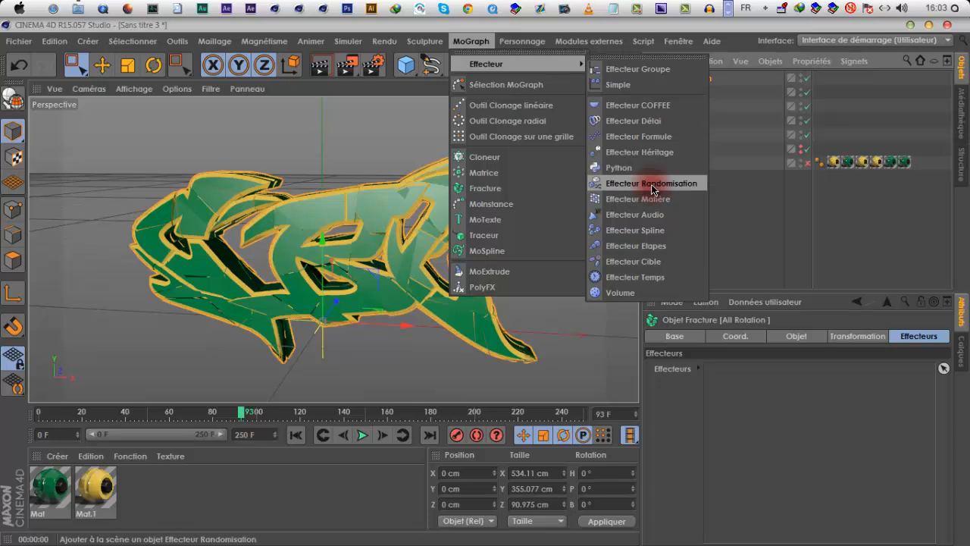
left_click(645, 84)
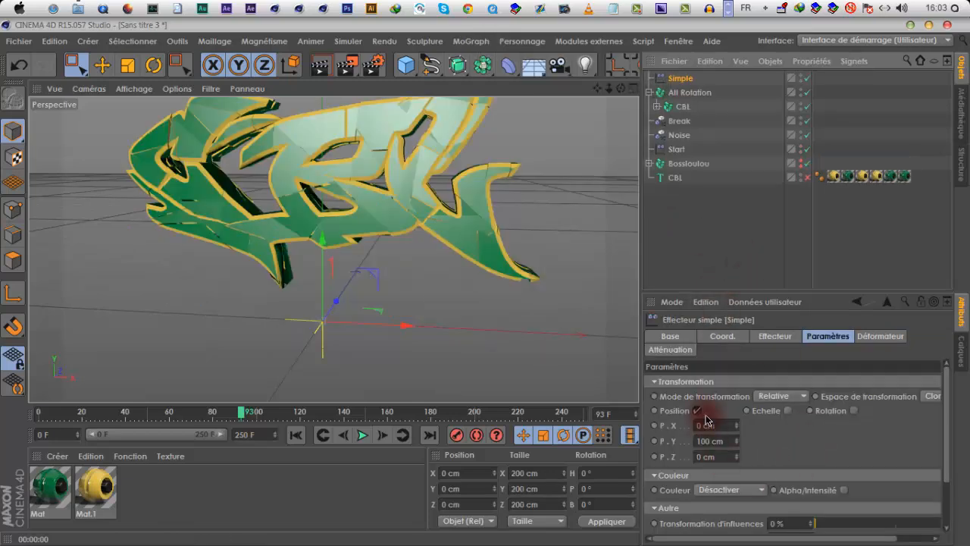
- Switch the Simple effector from position to rotation and try heading angles of -180° and about -397°
left_click(844, 426)
type("-180")
left_click(765, 473)
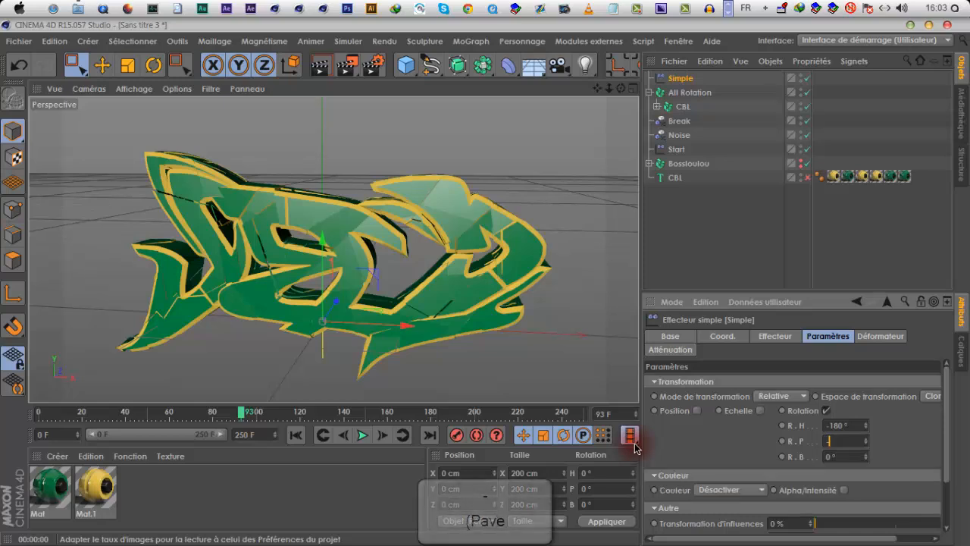
type("-")
left_click(861, 428)
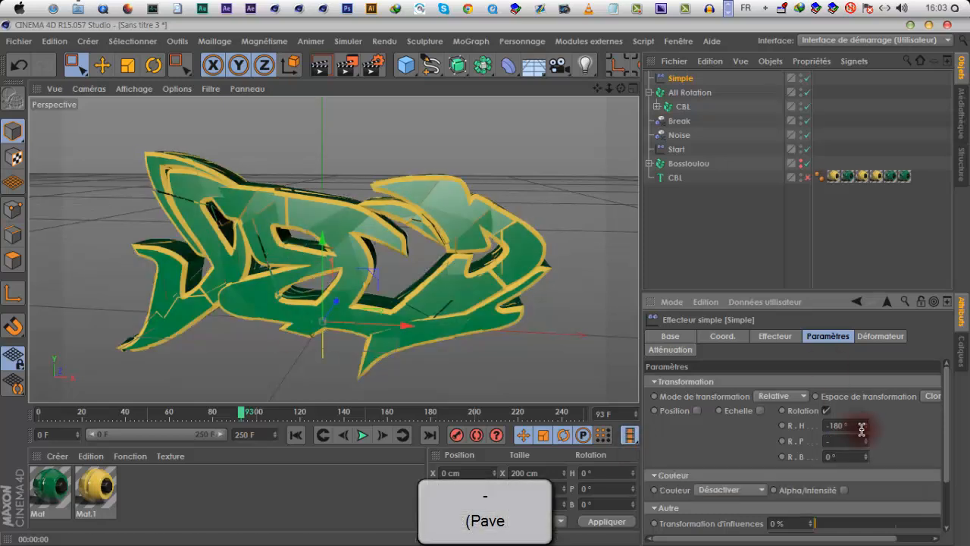
left_click_drag(864, 437, 696, 457)
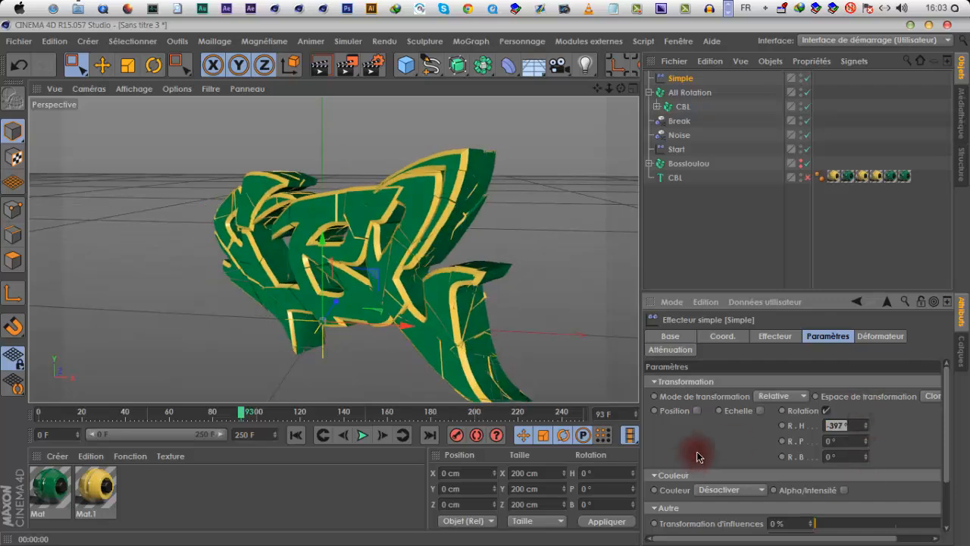
- Set the Simple effector's R.H rotation to -180° and its R.P rotation to about -181°
type("-180")
key("Return")
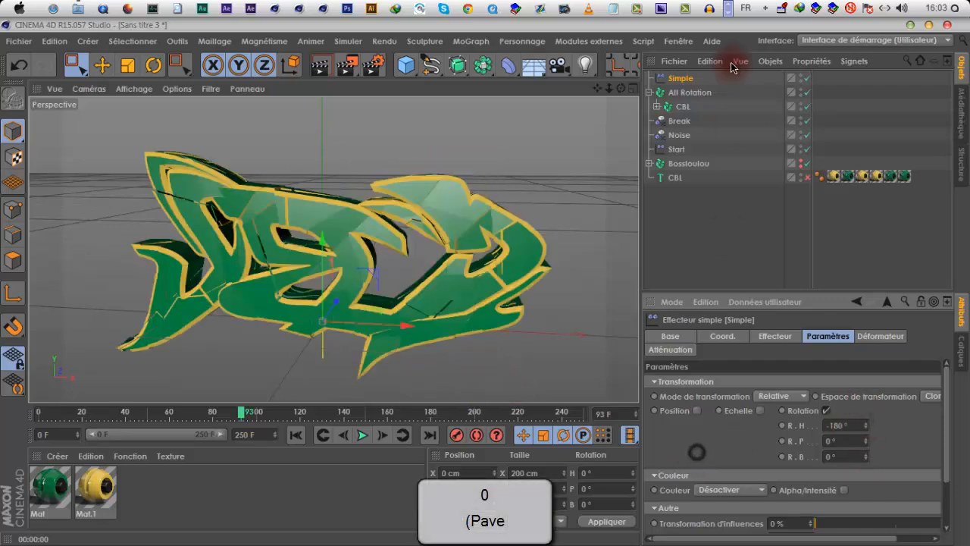
left_click(686, 93)
left_click(732, 335)
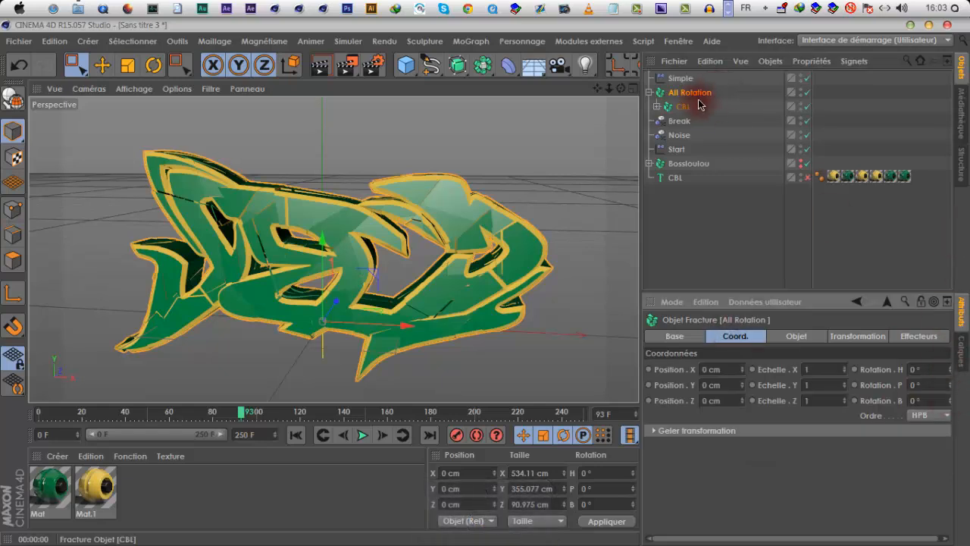
left_click(681, 79)
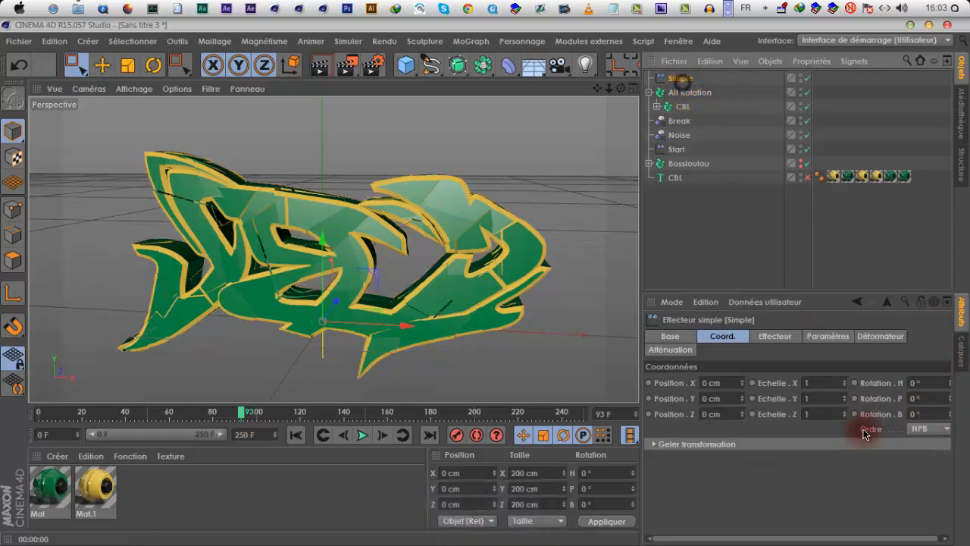
left_click(783, 336)
left_click(827, 336)
left_click_drag(905, 439, 826, 435)
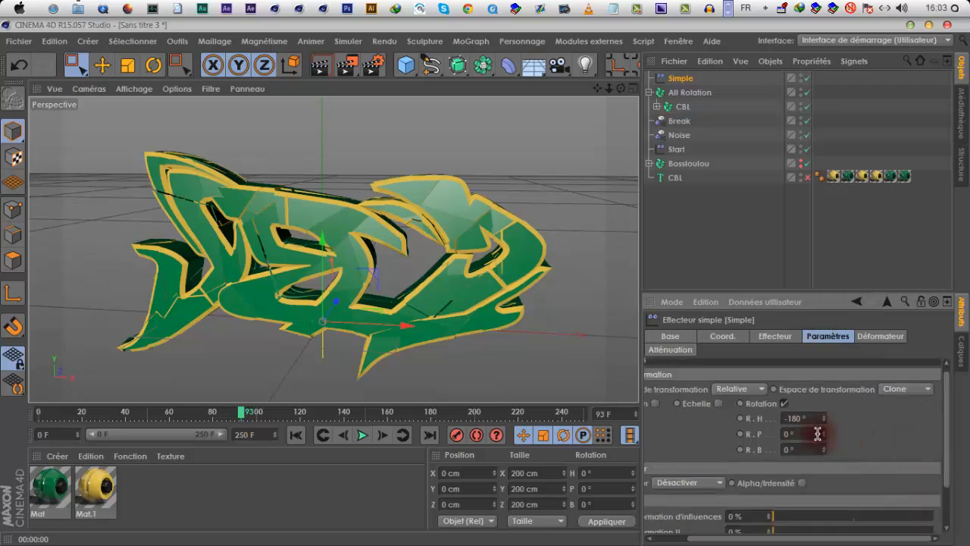
left_click(826, 439)
mouse_move(825, 442)
left_mouse_down()
mouse_move(806, 520)
mouse_move(824, 431)
left_mouse_up()
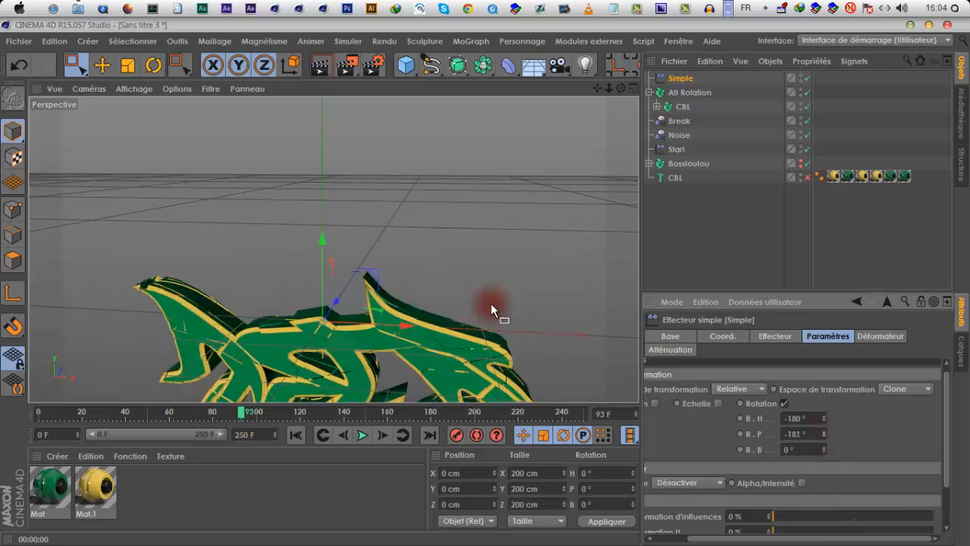
left_click(328, 333)
- Disable the Simple effector and the All Rotation Fracture, and turn off Simple in All Rotation's effector list
left_click(807, 77)
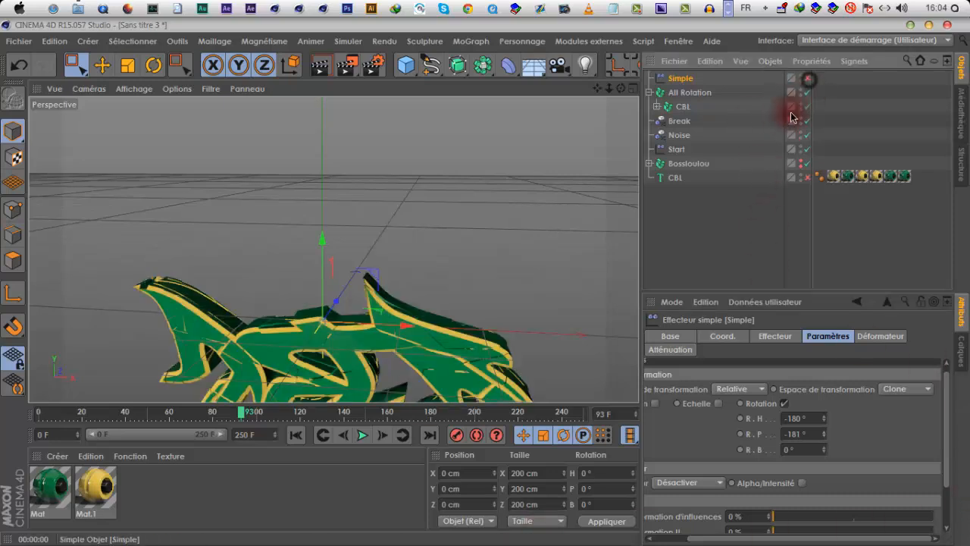
left_click(807, 92)
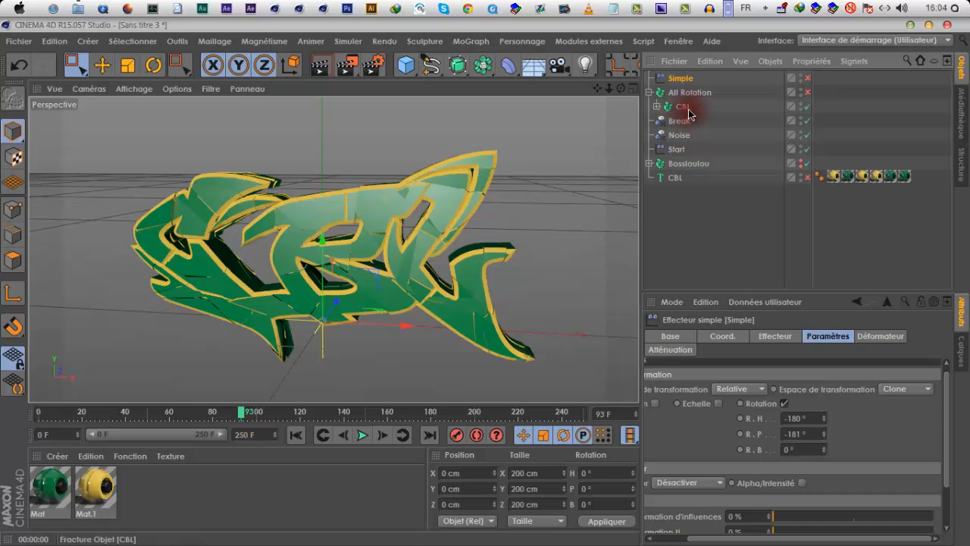
left_click(683, 108)
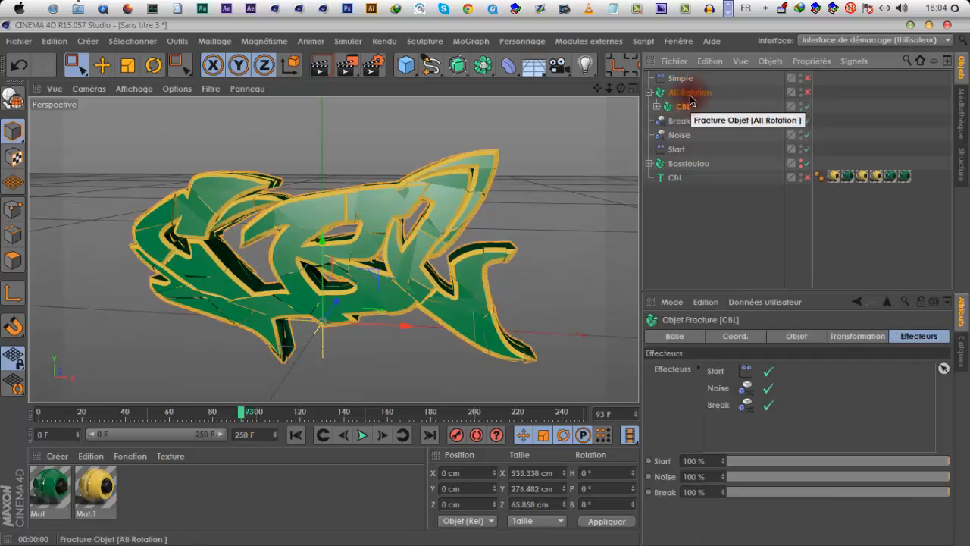
left_click(679, 78)
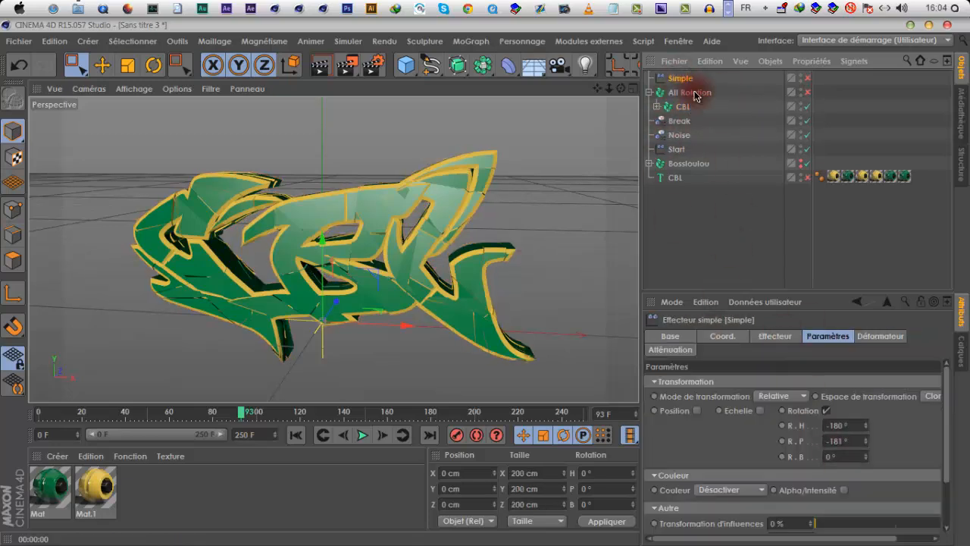
left_click(770, 371)
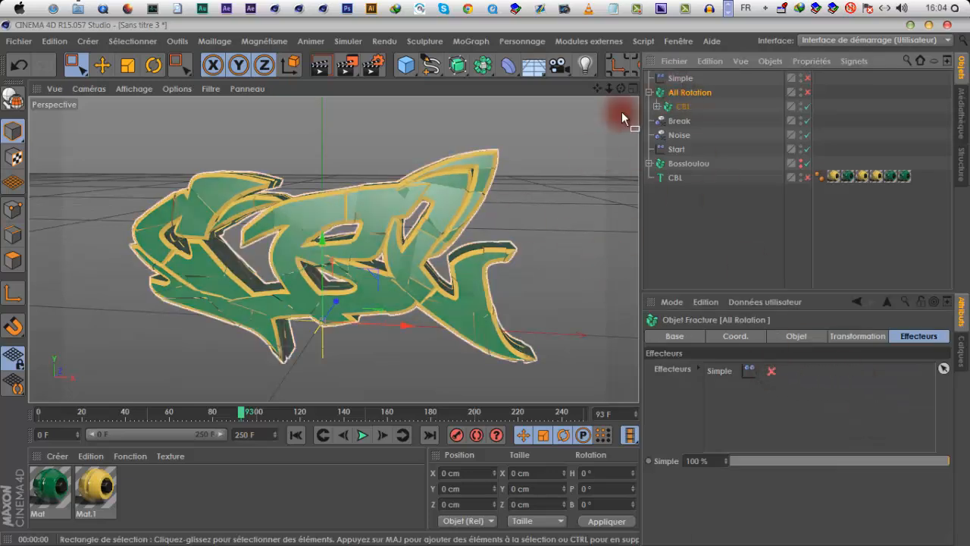
- Try to raise only the axis of the All Rotation Fracture to about Y 75 cm
left_click(12, 294)
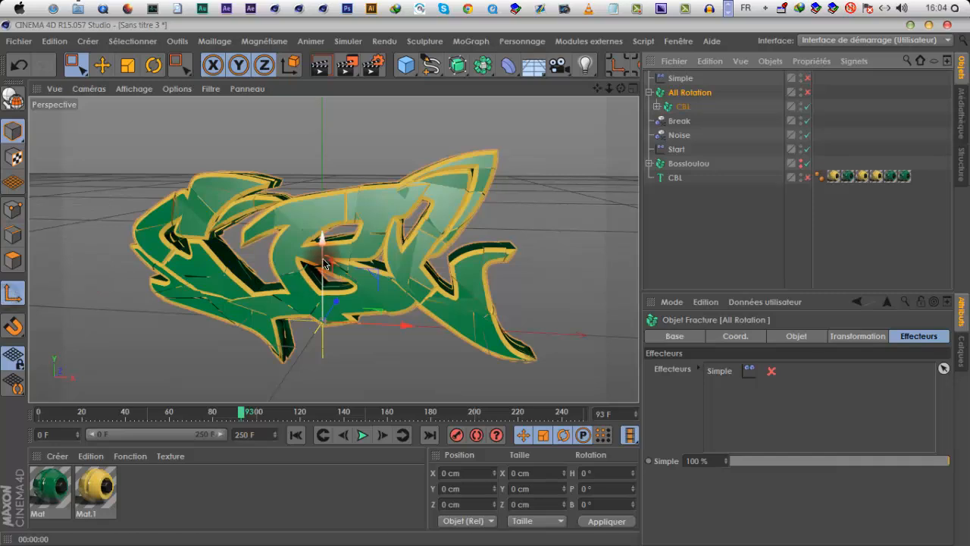
left_click_drag(324, 241, 326, 191)
left_click(15, 294)
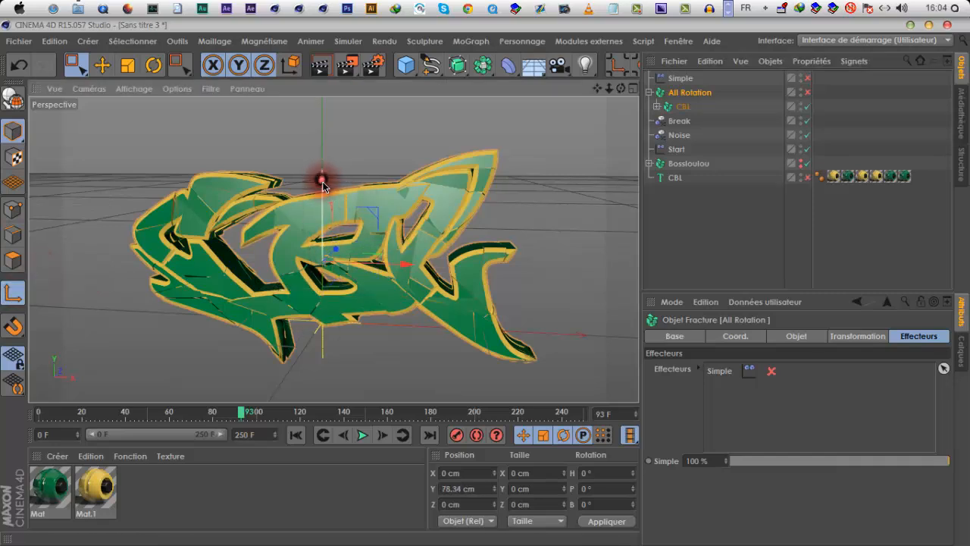
left_click(15, 291)
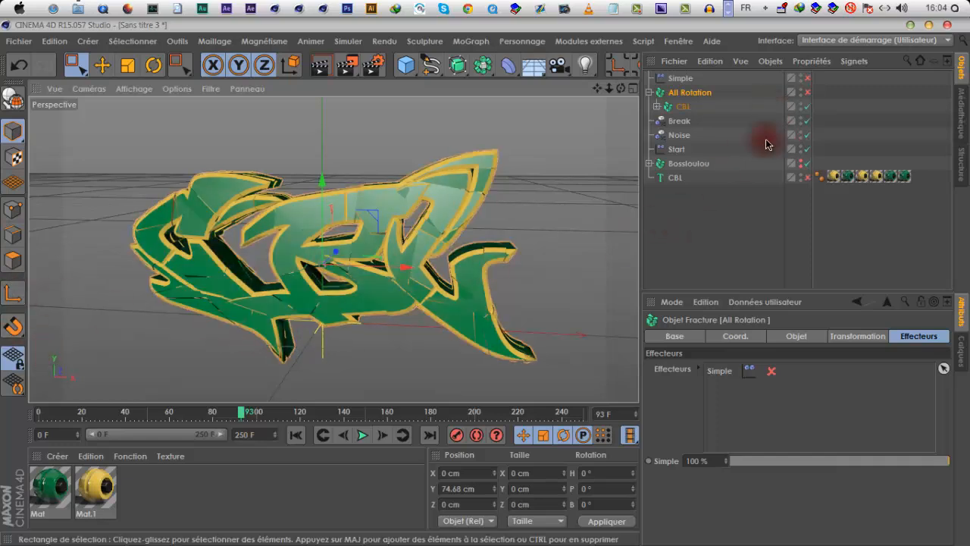
- Re-enable the Simple effector and All Rotation, and turn Simple back on in All Rotation's effector list
left_click(807, 78)
left_click(666, 91)
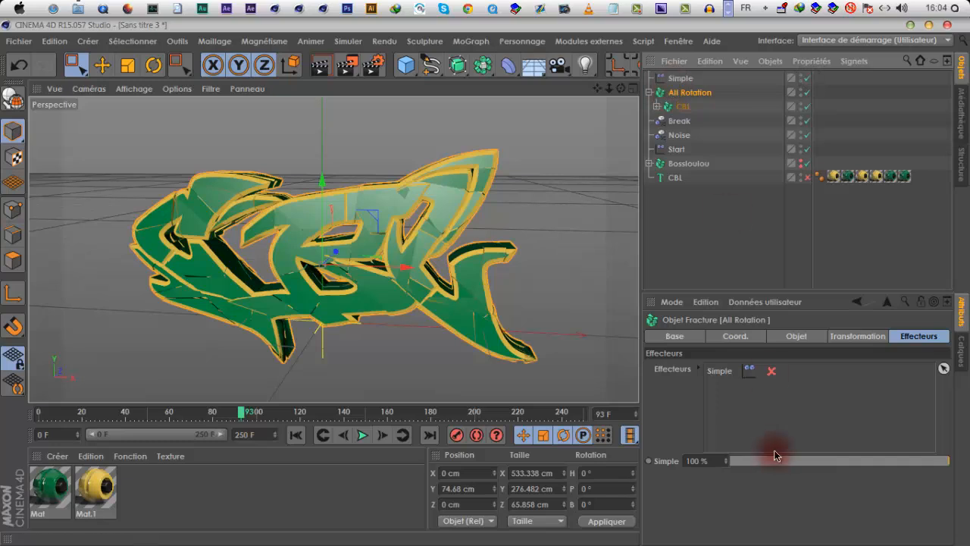
left_click(772, 373)
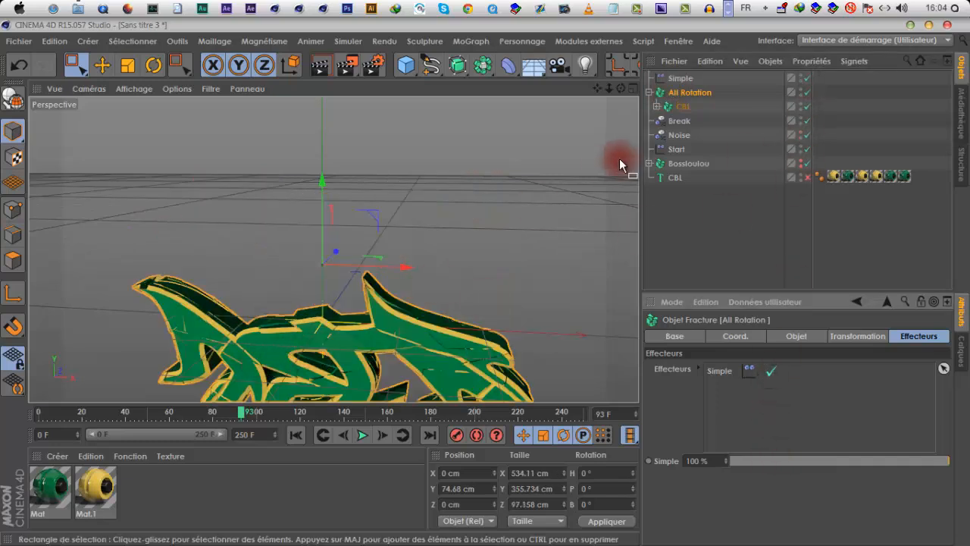
- Move the CBL Fracture out of All Rotation and delete the All Rotation Fracture
left_click_drag(683, 107, 703, 234)
left_click(689, 92)
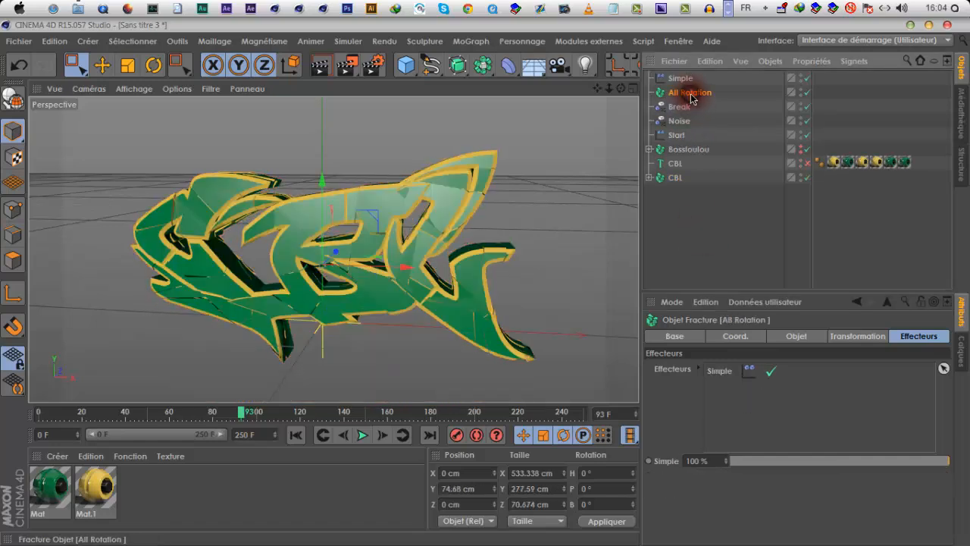
key("Delete")
- Raise only the axis of the CBL Fracture to about Y 80 cm, near the middle of the lettering
left_click(674, 163)
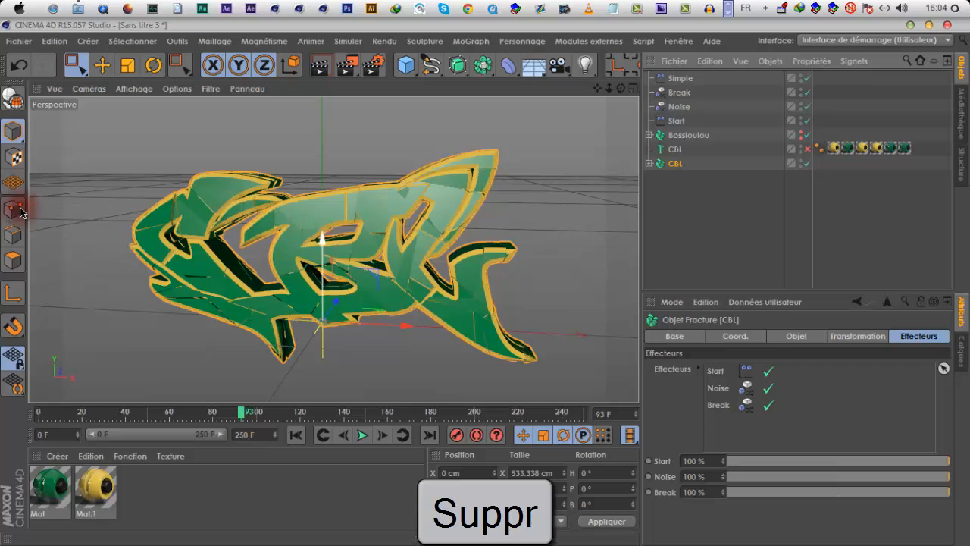
left_click(12, 292)
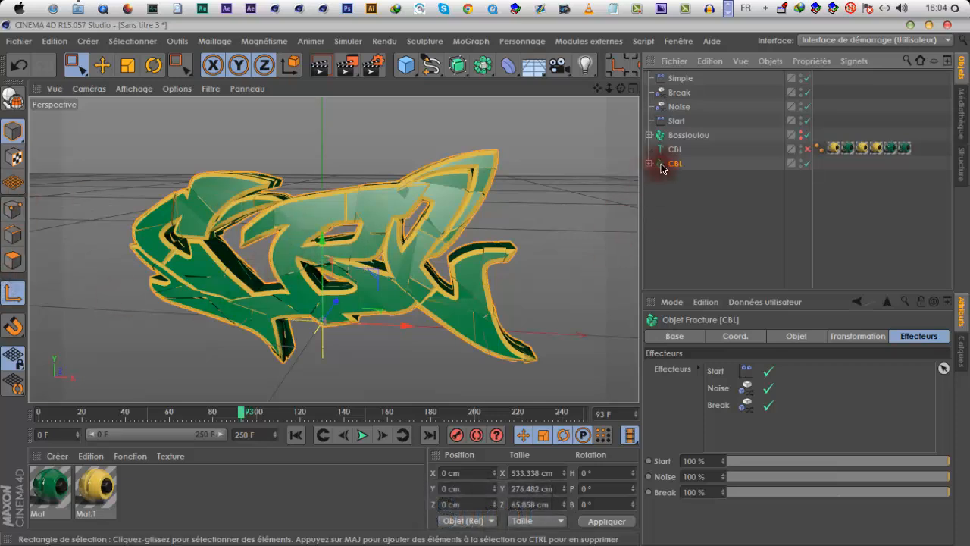
left_click_drag(320, 239, 331, 177)
- Add a new MoGraph Fracture object and name it All Rotation
left_click(470, 41)
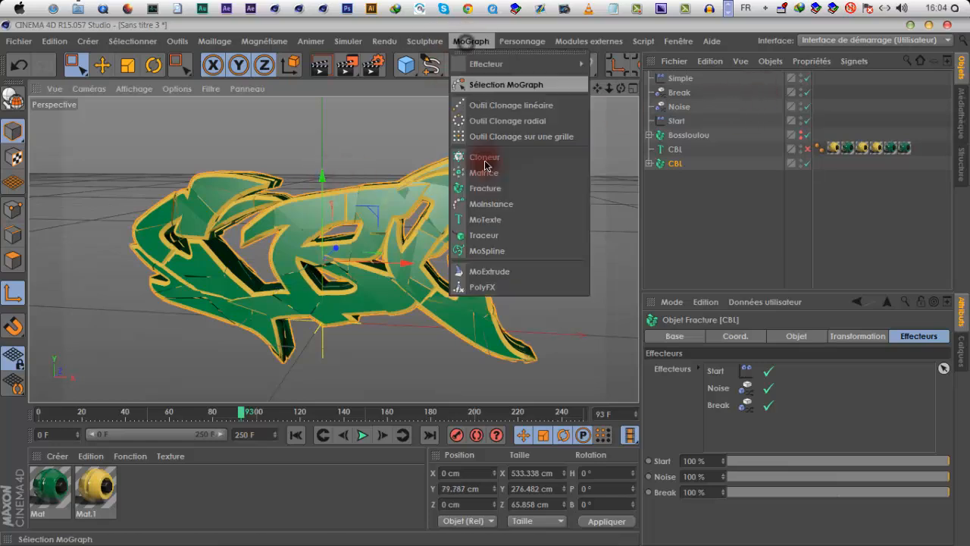
left_click(485, 189)
double_click(679, 79)
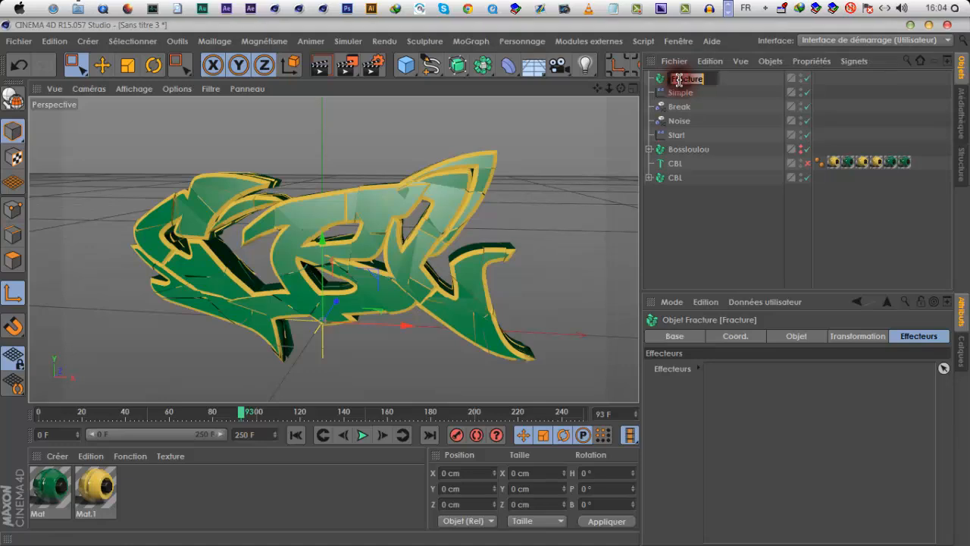
type("Al R")
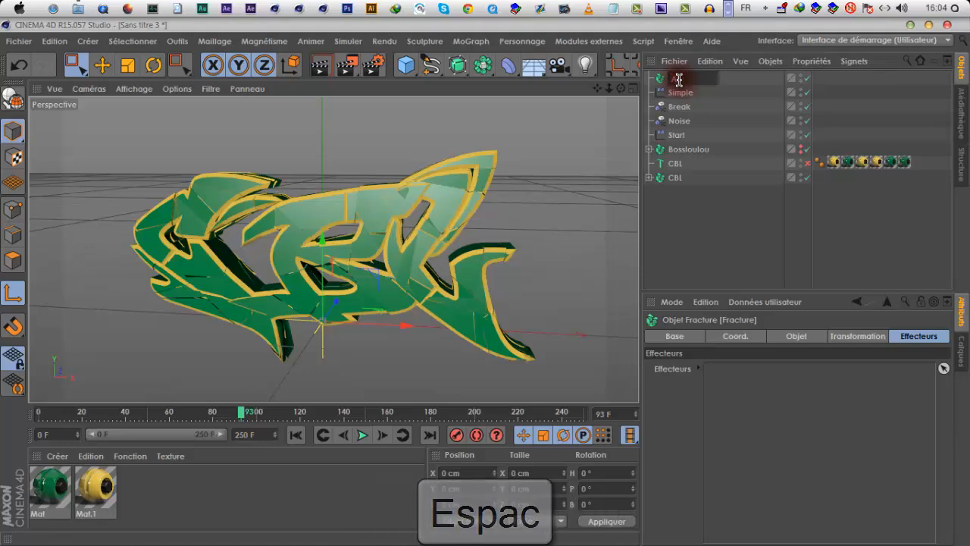
type("etation")
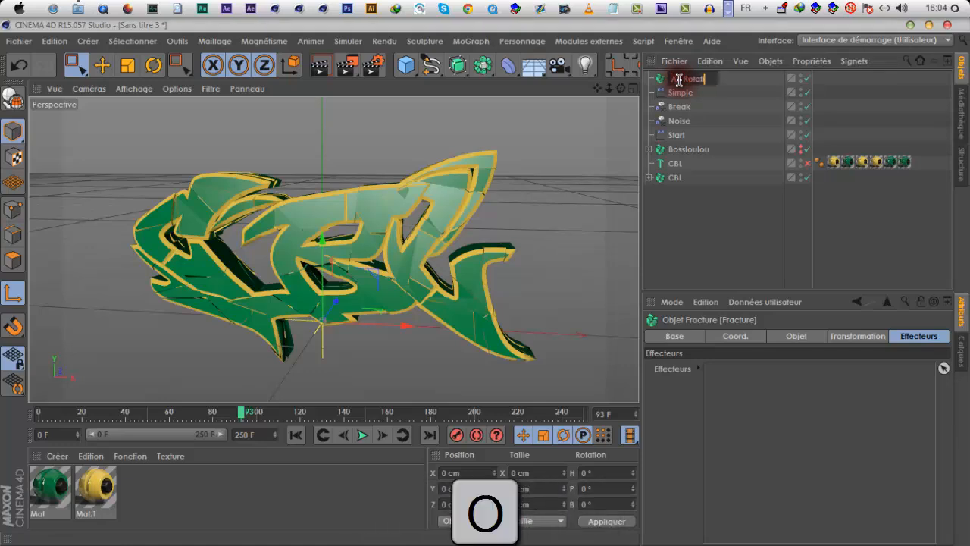
left_click(732, 287)
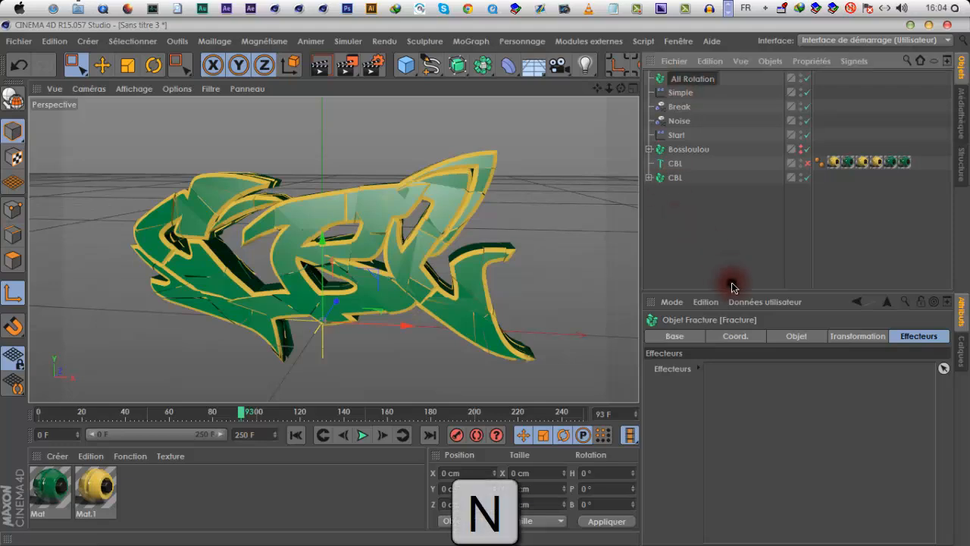
- Nest the CBL Fracture under All Rotation and assign the Simple effector to All Rotation's effector list
left_click_drag(680, 75, 680, 77)
left_click(659, 78)
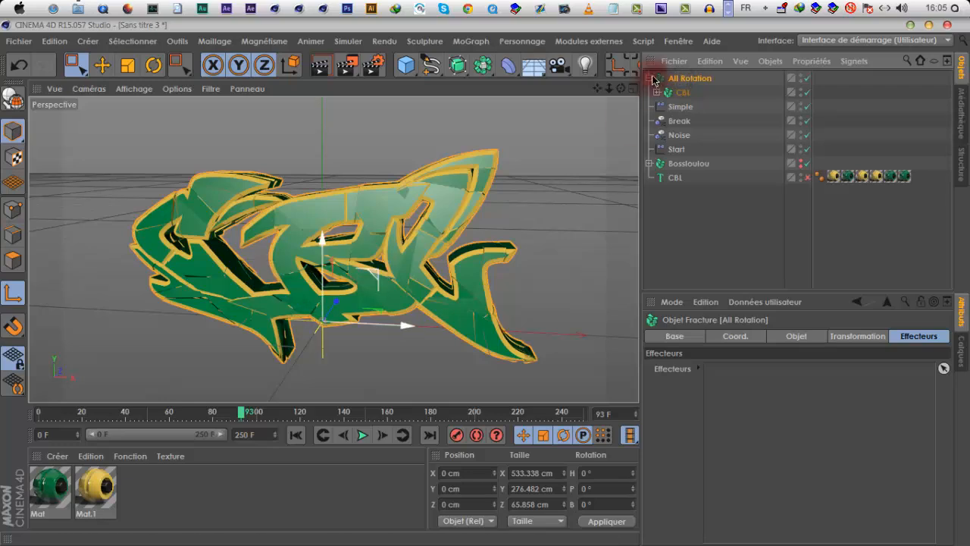
left_click(682, 91)
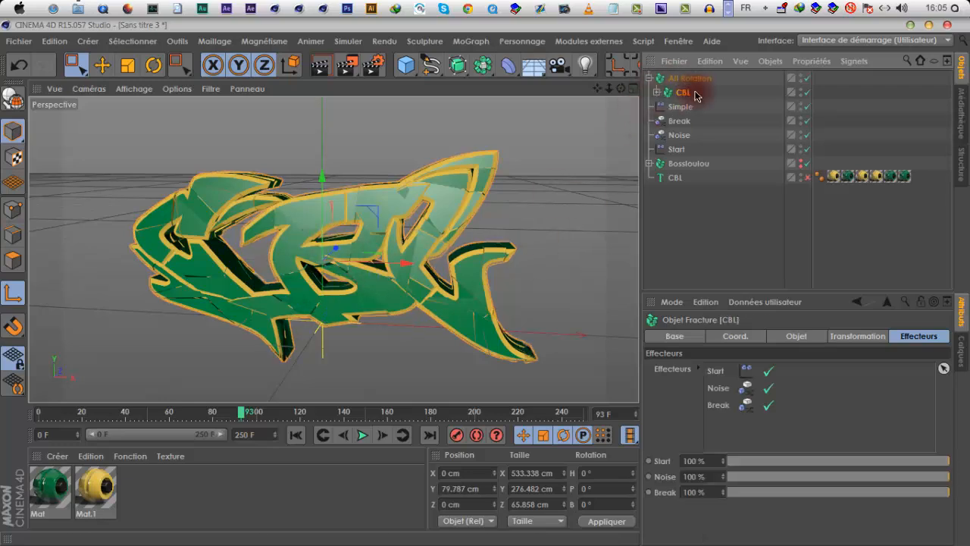
left_click(688, 78)
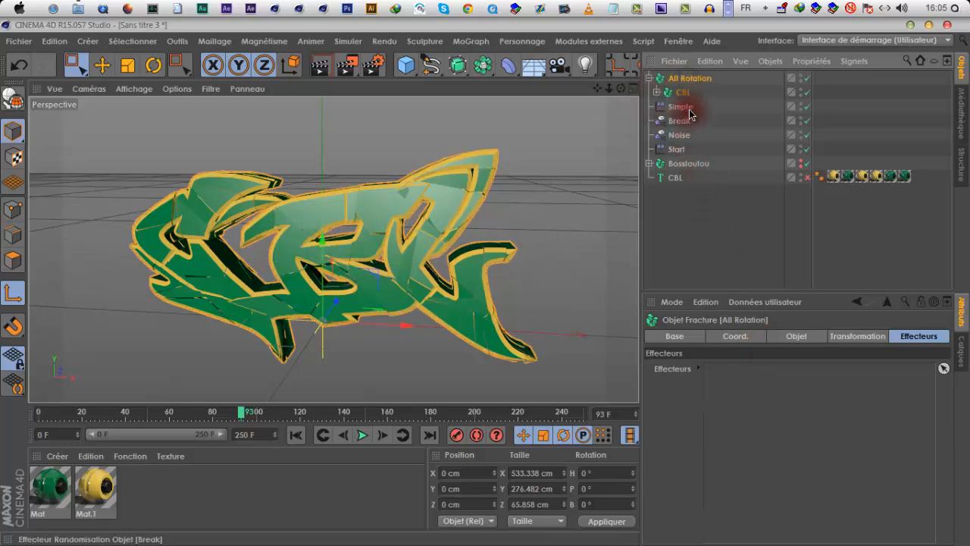
left_click_drag(753, 405, 760, 416)
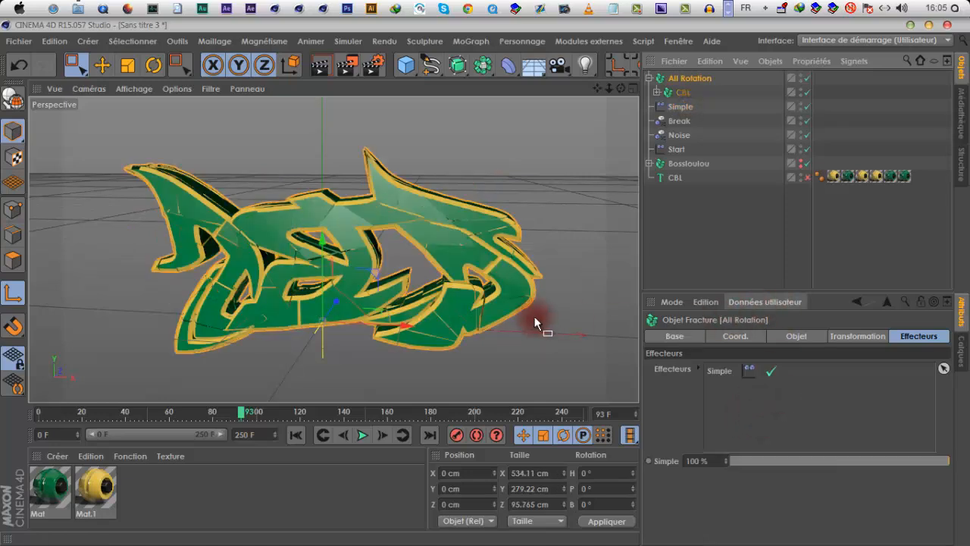
- Set the Simple effector's R.P and R.B rotations to -180° each
left_click(680, 109)
mouse_move(865, 442)
left_mouse_down()
mouse_move(866, 466)
mouse_move(844, 320)
mouse_move(870, 335)
mouse_move(866, 472)
mouse_move(858, 447)
left_mouse_up()
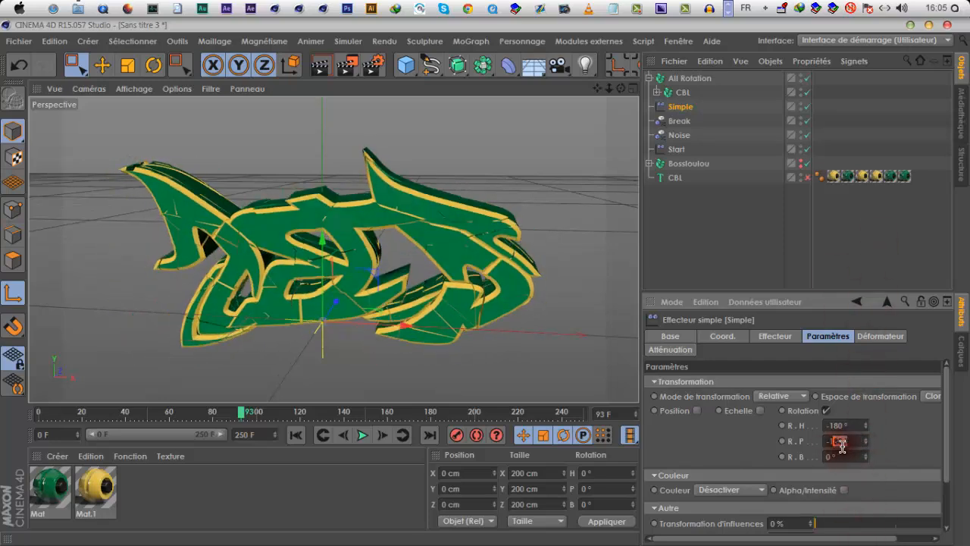
type("0")
key("Tab")
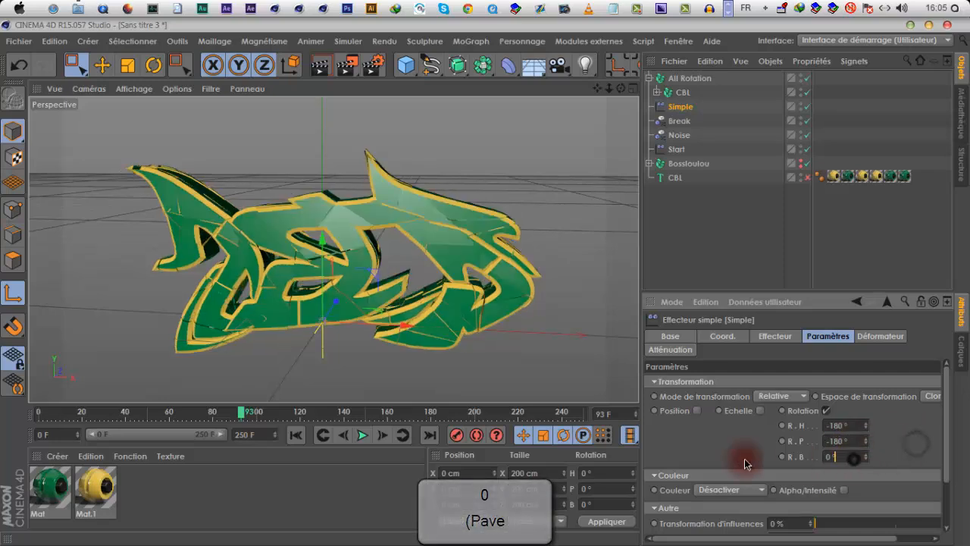
type("-180")
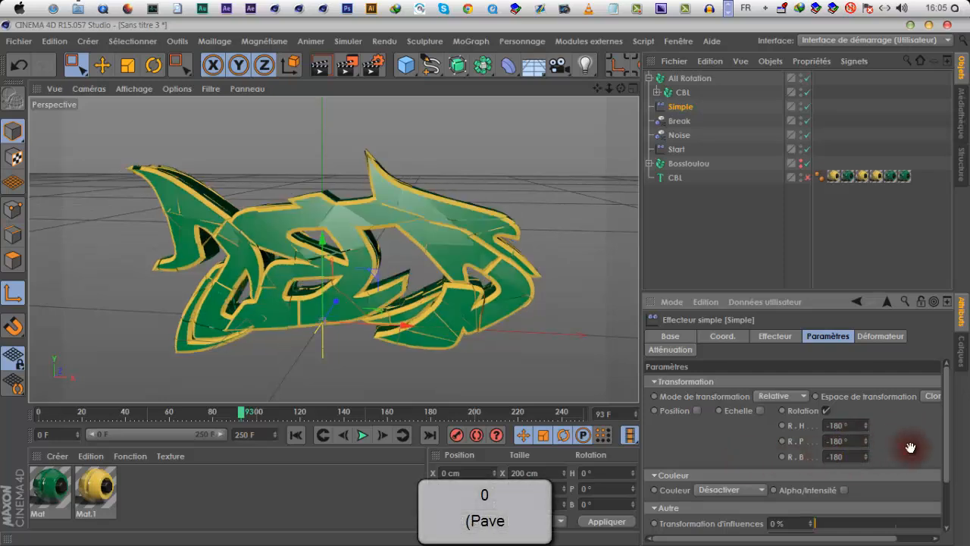
key("Return")
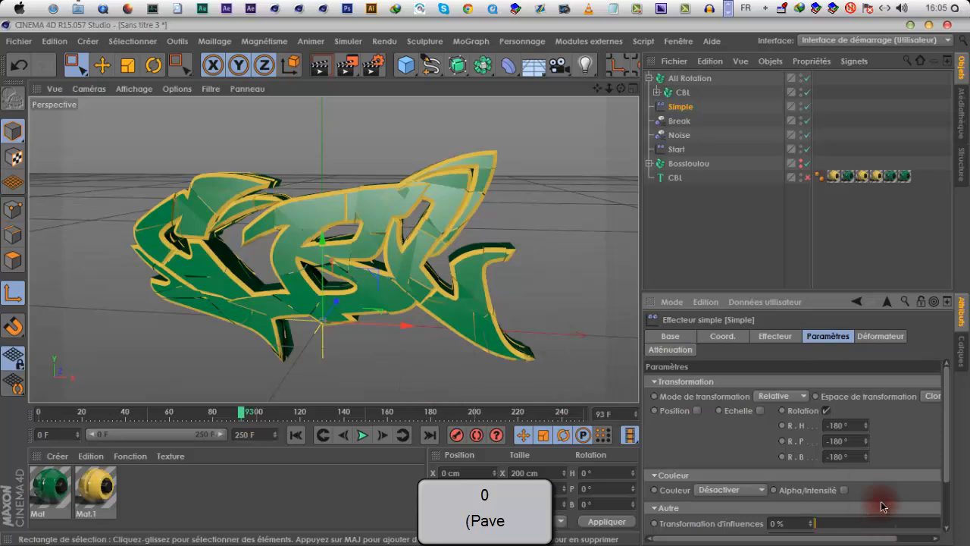
- Test a different R.B rotation on the Simple effector, and set it back to -180°
mouse_move(867, 463)
left_mouse_down()
mouse_move(866, 473)
mouse_move(865, 436)
mouse_move(866, 485)
mouse_move(858, 454)
left_mouse_up()
type("-180")
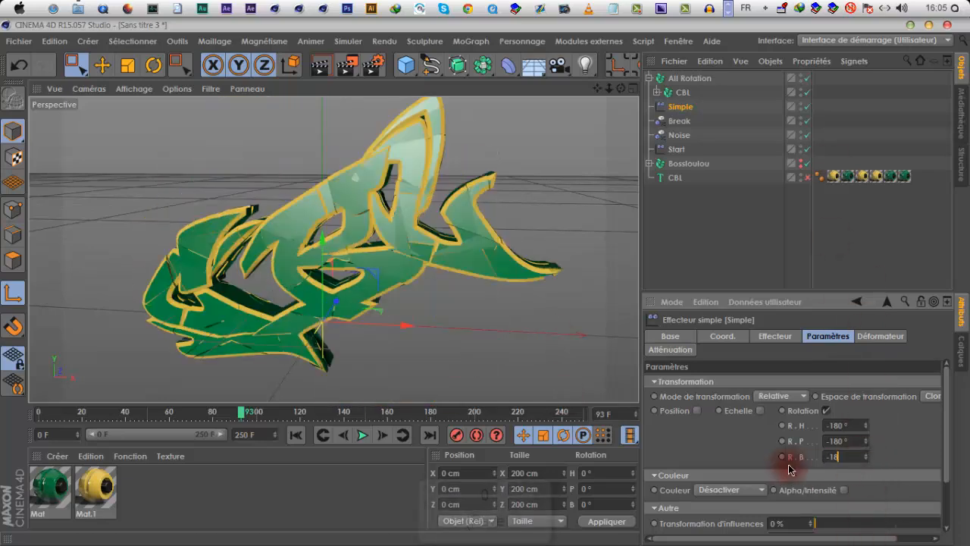
key("Return")
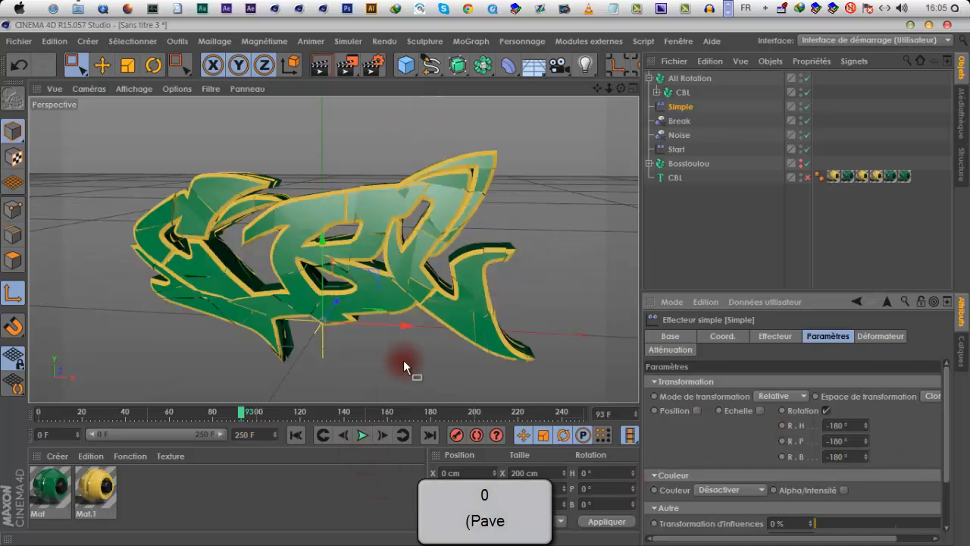
- Go to frame 0 and record a keyframe for the Simple effector's Intensité at 100%
left_click(295, 441)
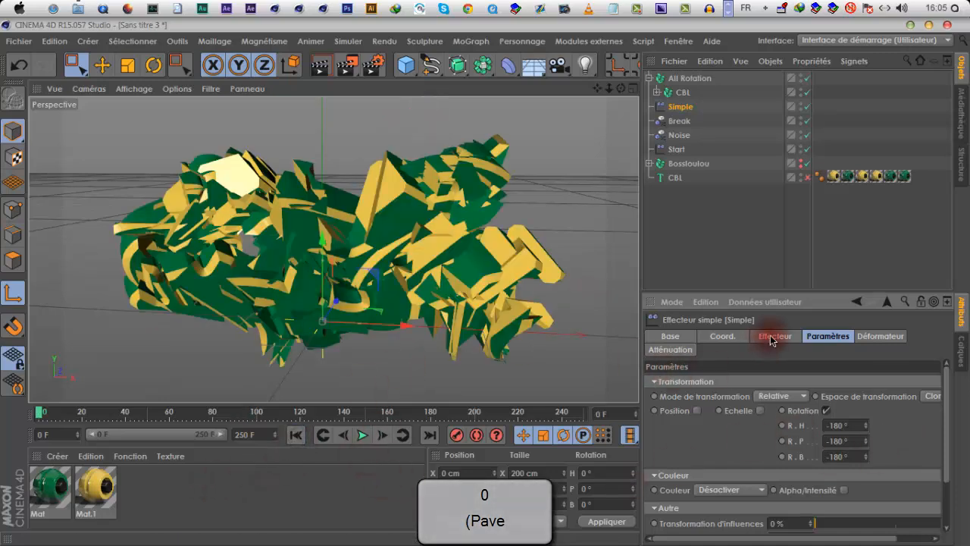
left_click(771, 336)
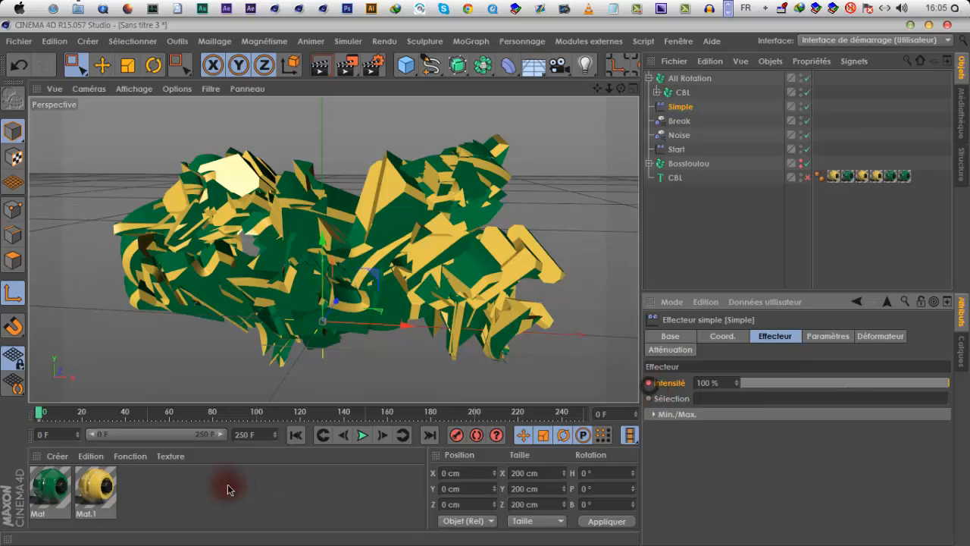
- Record an Intensité keyframe at 0% on frame 75 for the Simple effector, and play back the resulting rotation
left_click_drag(203, 419, 190, 414)
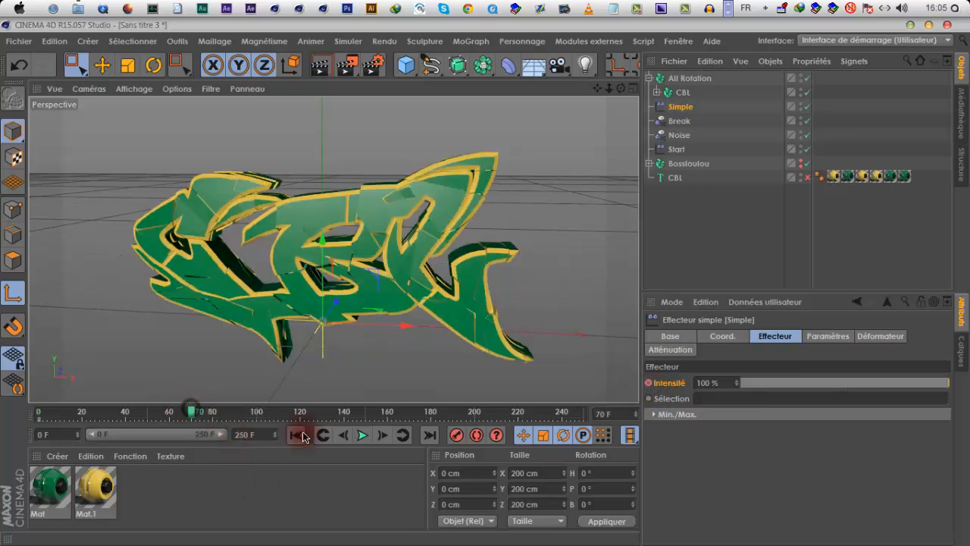
left_click(378, 437)
left_click(378, 436)
left_click(378, 436)
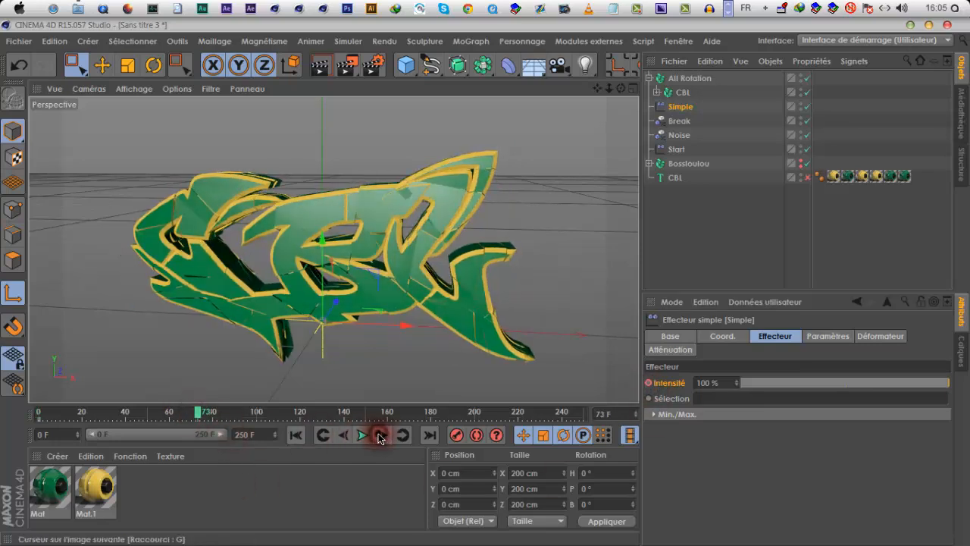
left_click(723, 395)
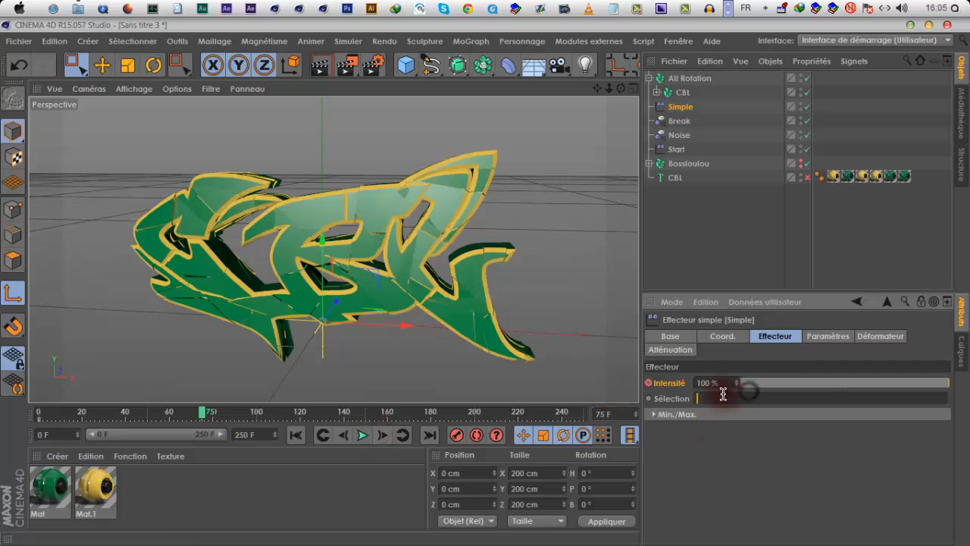
left_click_drag(804, 382, 630, 383)
left_click(648, 383)
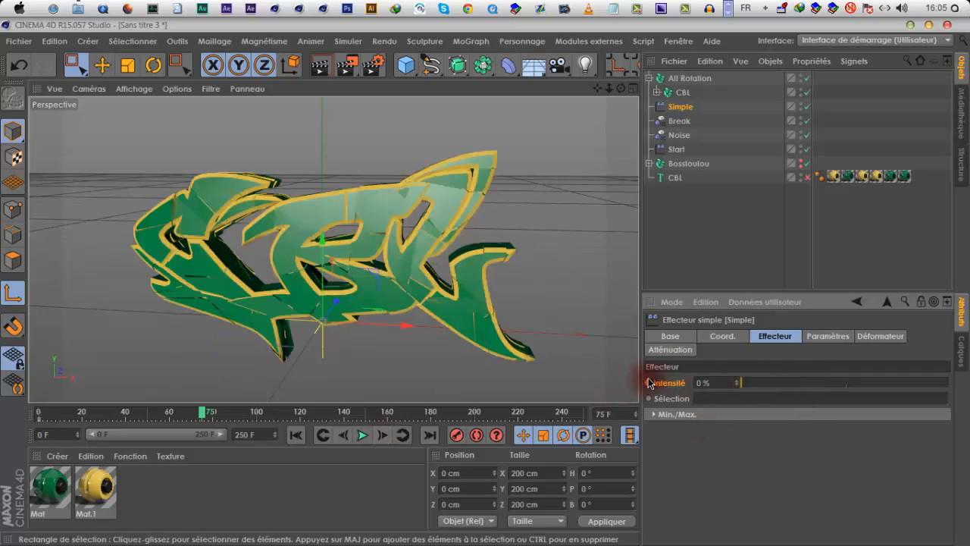
left_click(363, 435)
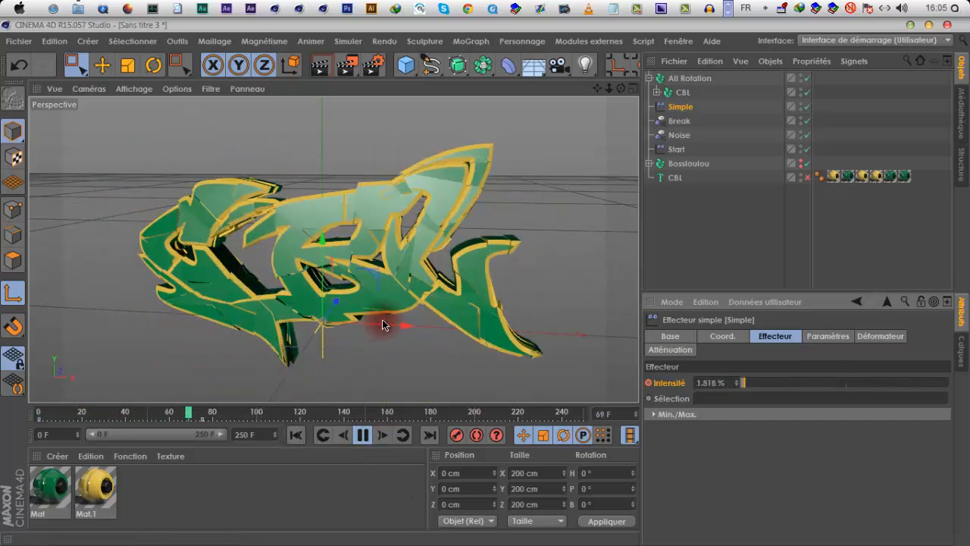
left_click(365, 435)
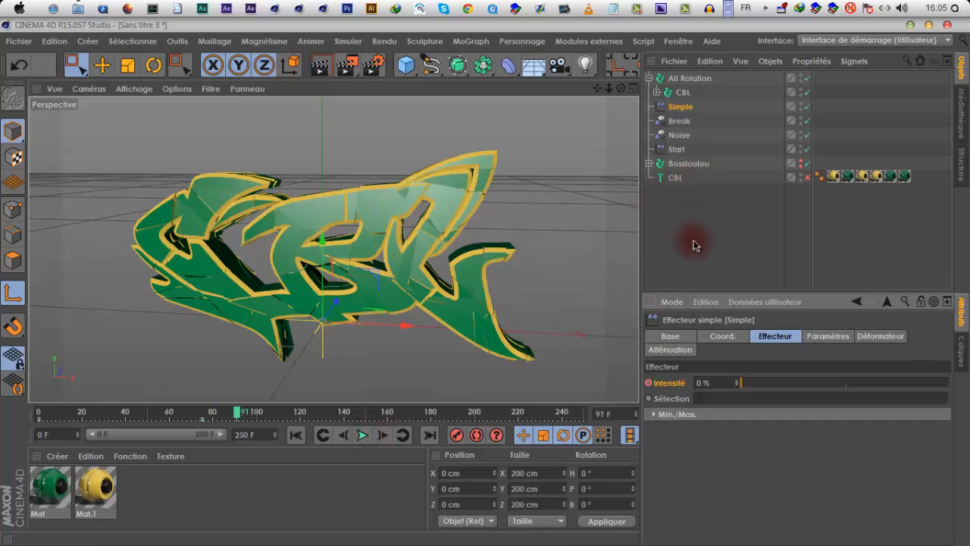
- Rename the Simple effector as Rotation
double_click(680, 109)
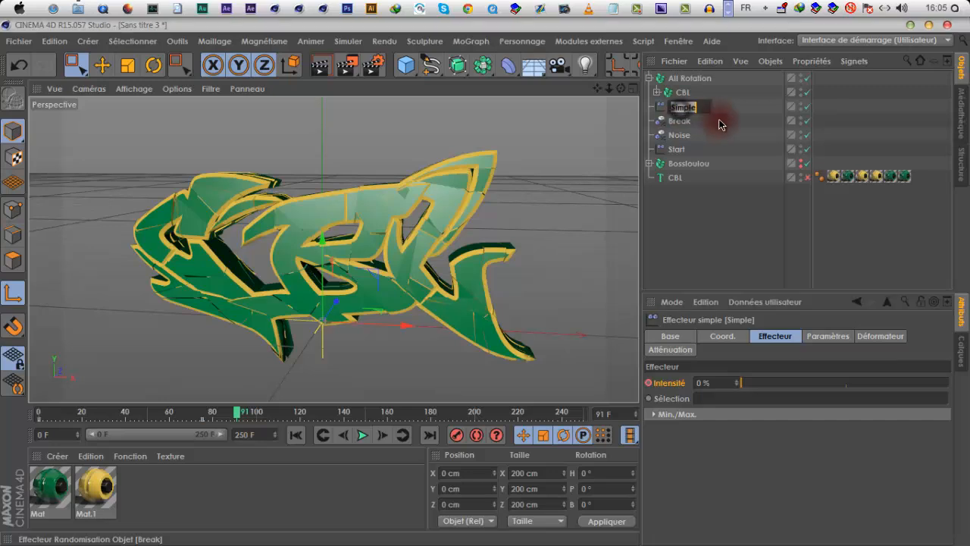
type("Ro")
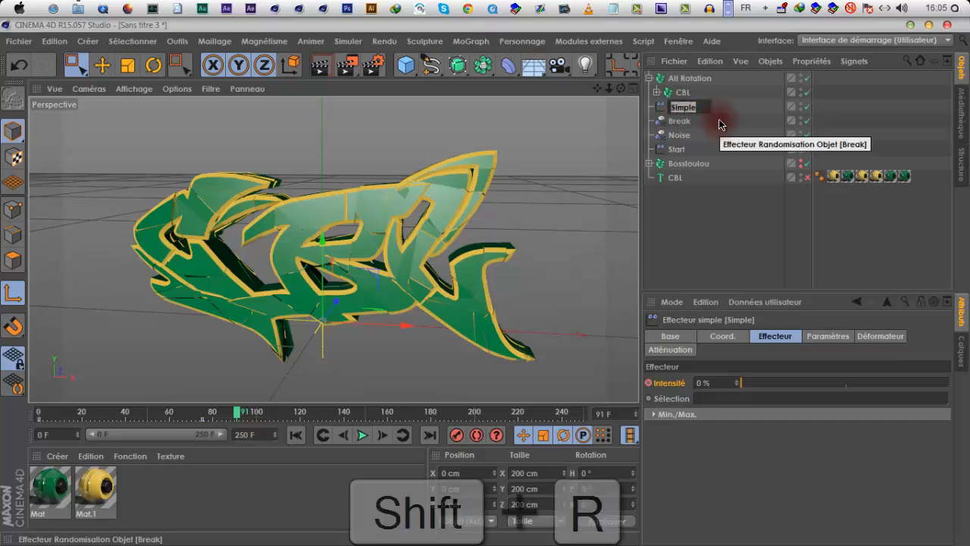
type("ta")
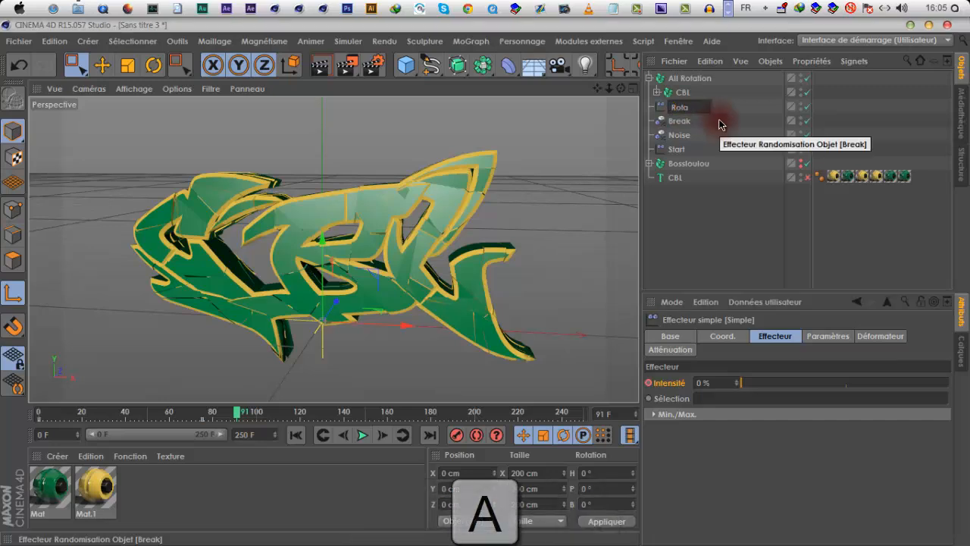
type("tio")
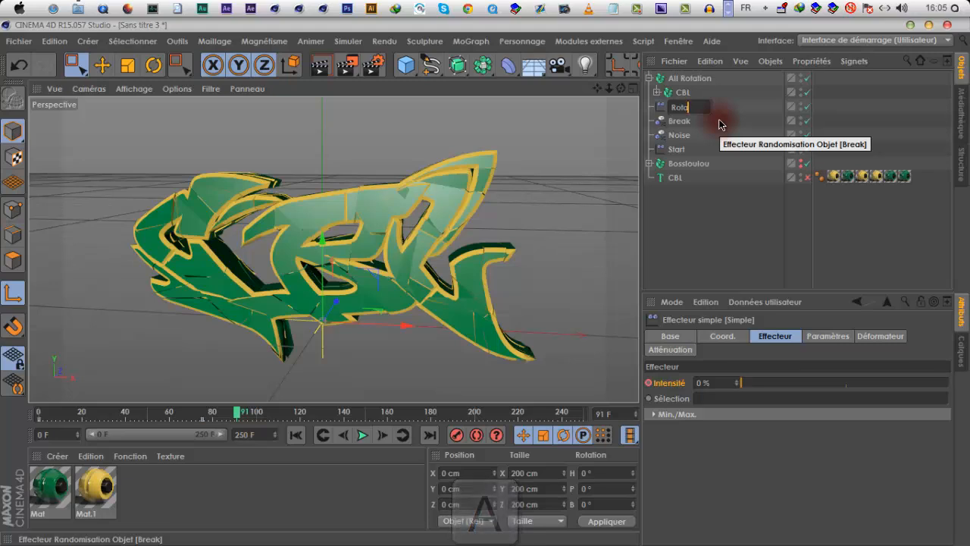
type("n")
key("Return")
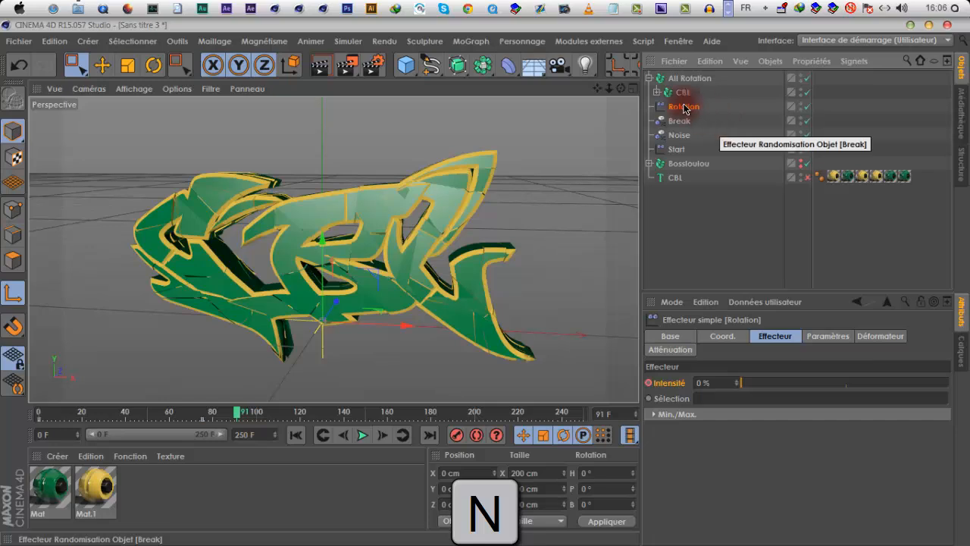
- Add a Délai effector to the All Rotation Fracture, with Intensité at 96% and Mode set to Elasticité
left_click(682, 78)
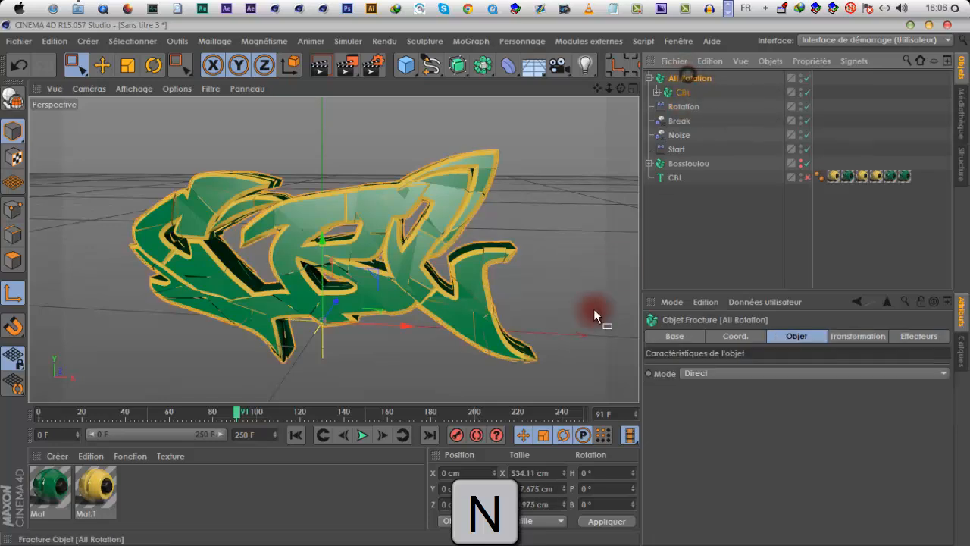
left_click(423, 40)
mouse_move(515, 64)
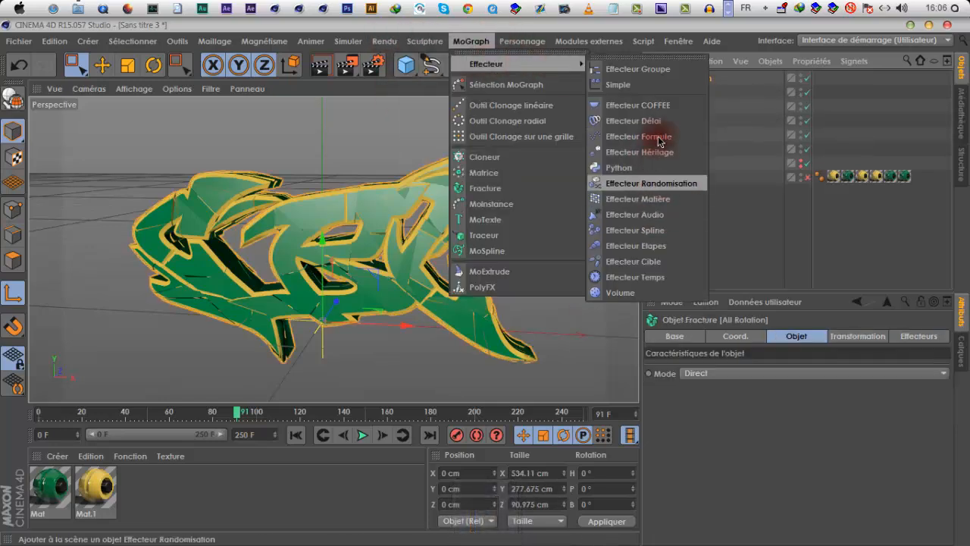
left_click(636, 121)
left_click_drag(942, 391, 947, 393)
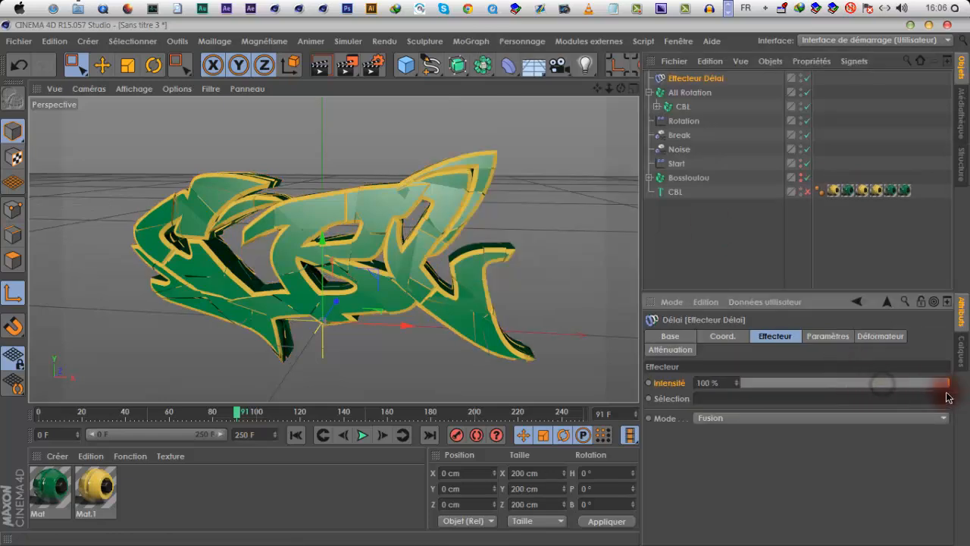
left_click(815, 420)
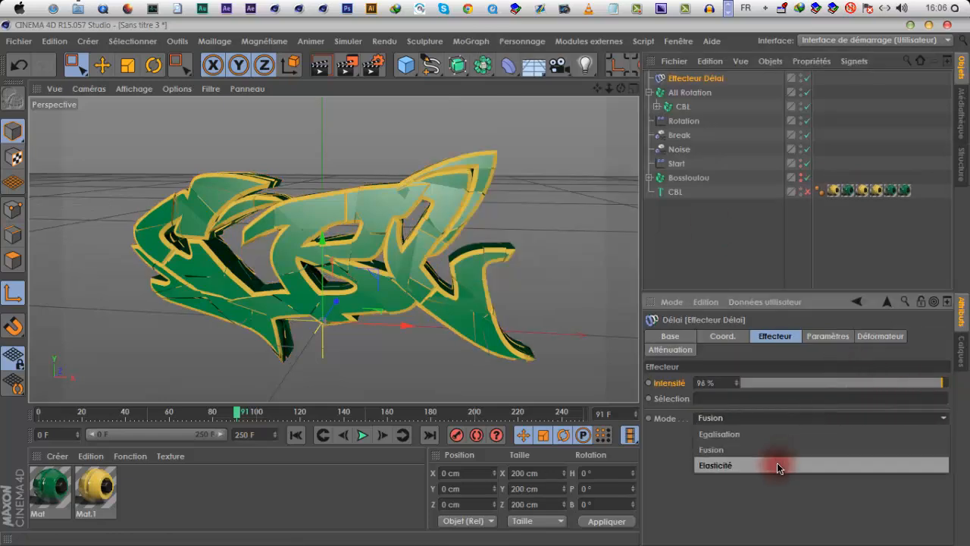
left_click(777, 462)
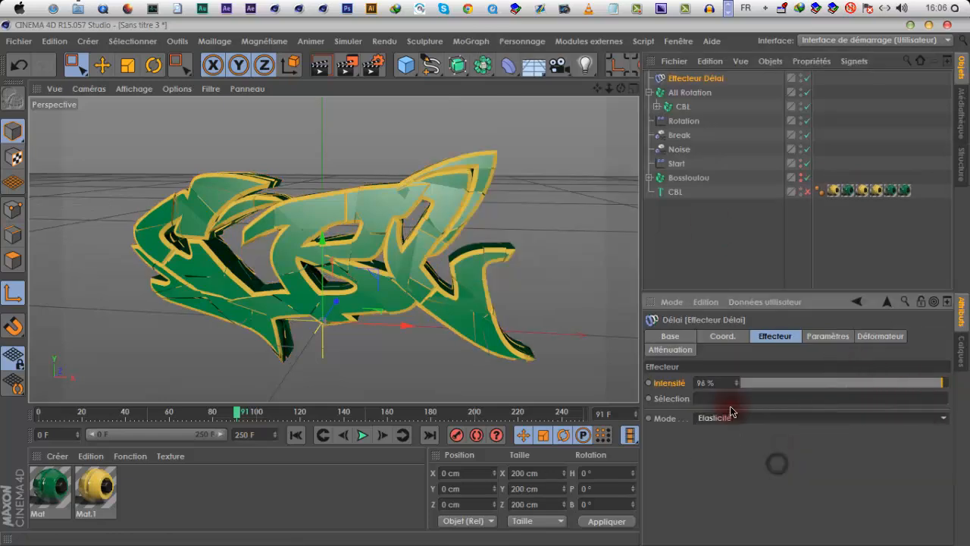
- Rename the Délai effector as Délai Full and place it between the Rotation and Break effectors
left_click(692, 78)
double_click(703, 79)
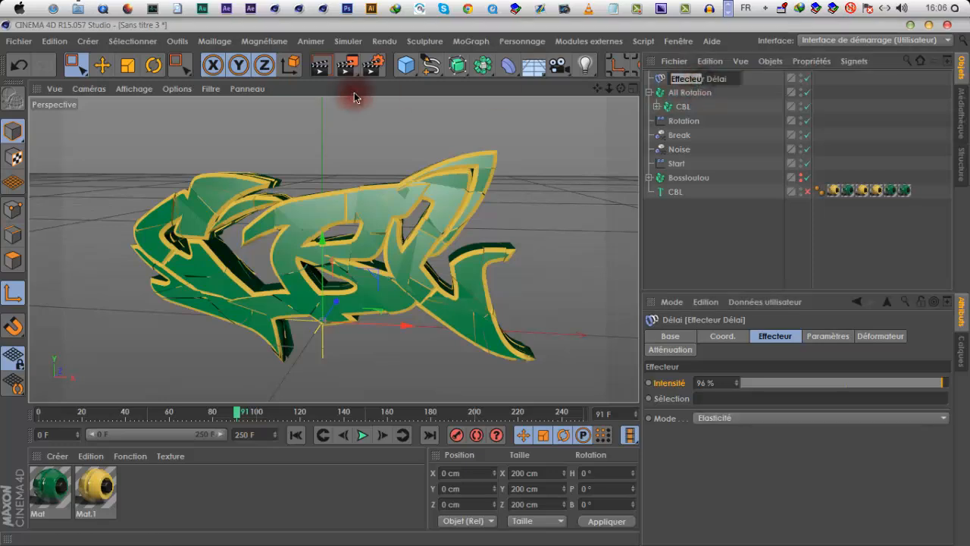
key("Delete")
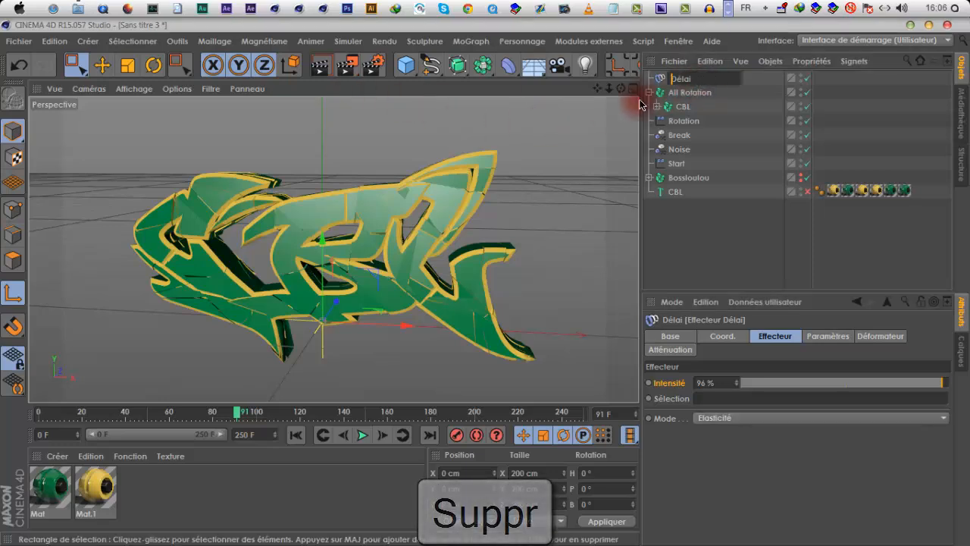
type("Full")
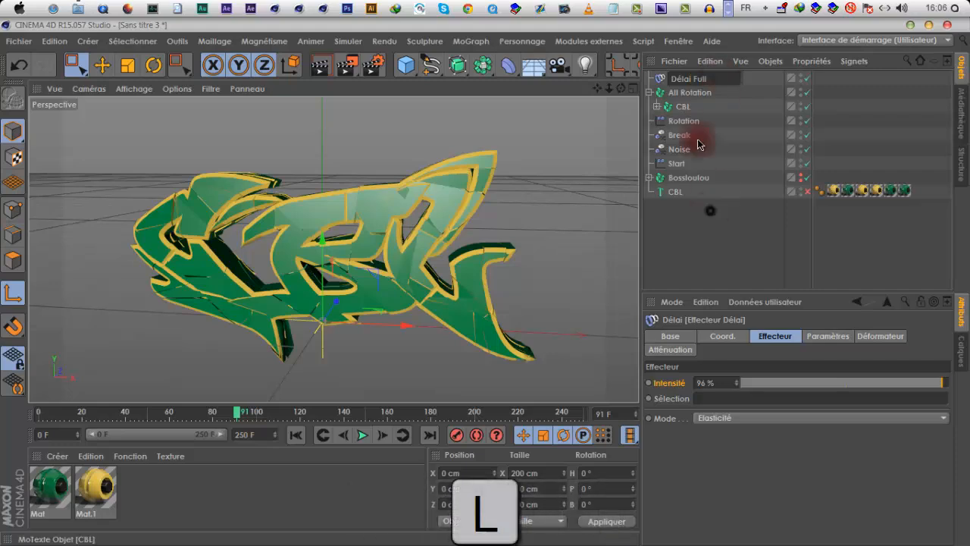
left_click(677, 77)
left_click_drag(701, 143, 712, 146)
- Play the animation from frame 0 and check which effectors are assigned to All Rotation
left_click(296, 434)
left_click(361, 436)
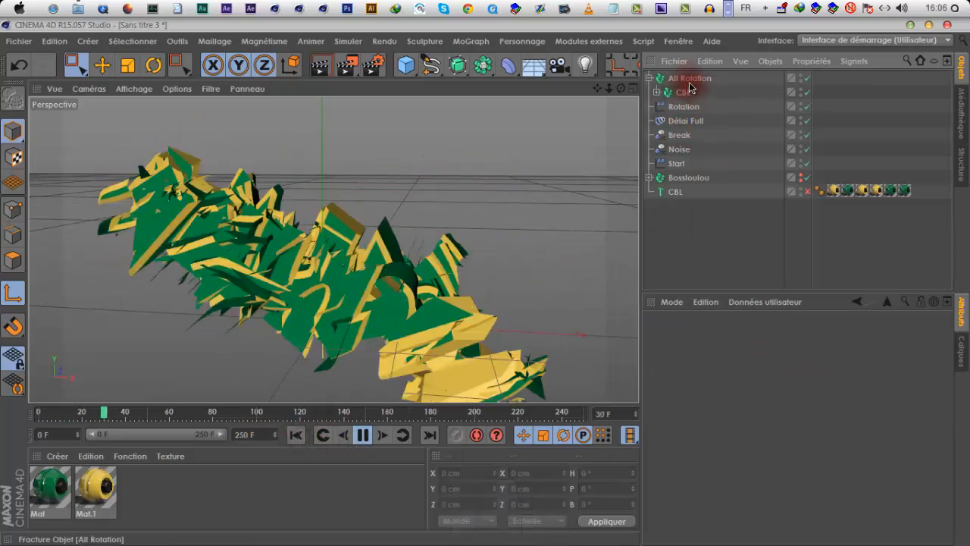
left_click(688, 83)
left_click(919, 336)
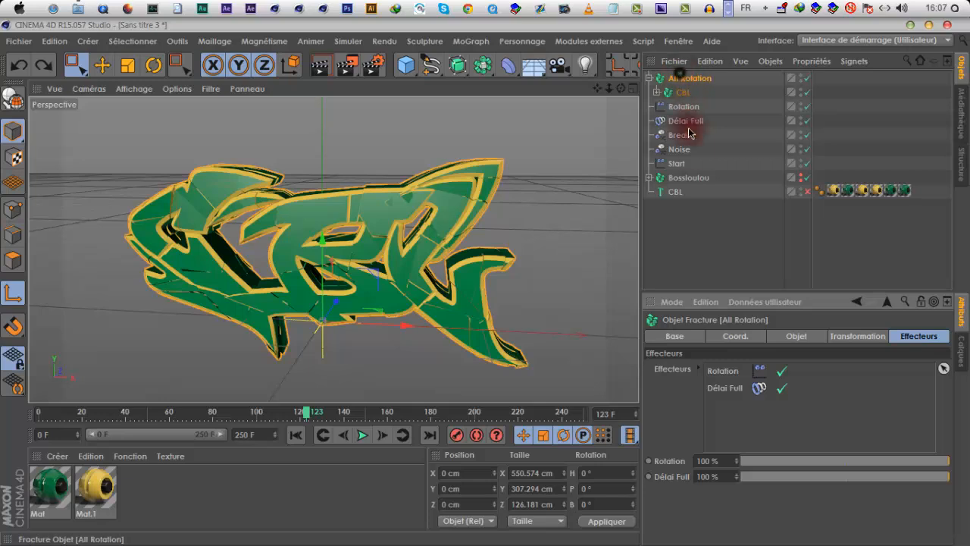
left_click_drag(689, 133, 901, 354)
left_click_drag(682, 122, 719, 206)
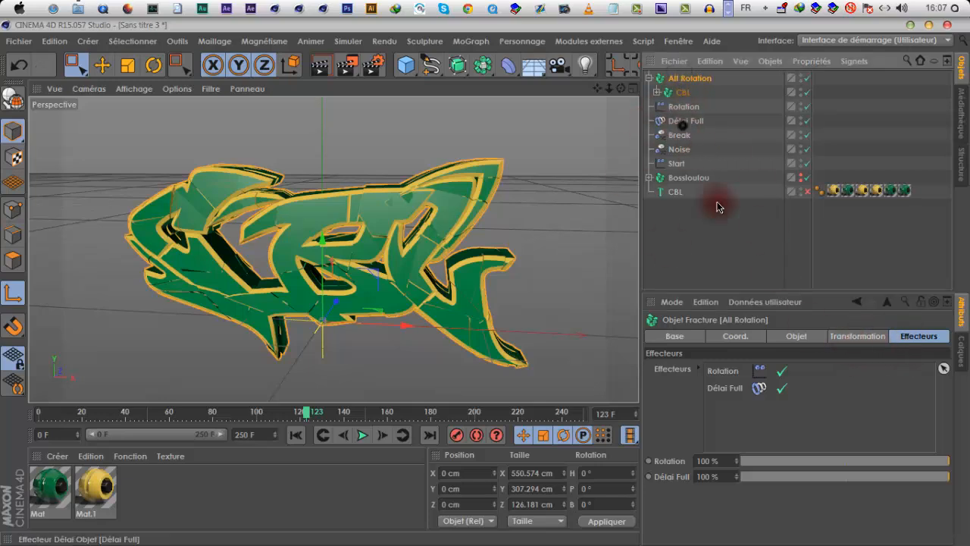
left_click_drag(743, 417, 743, 417)
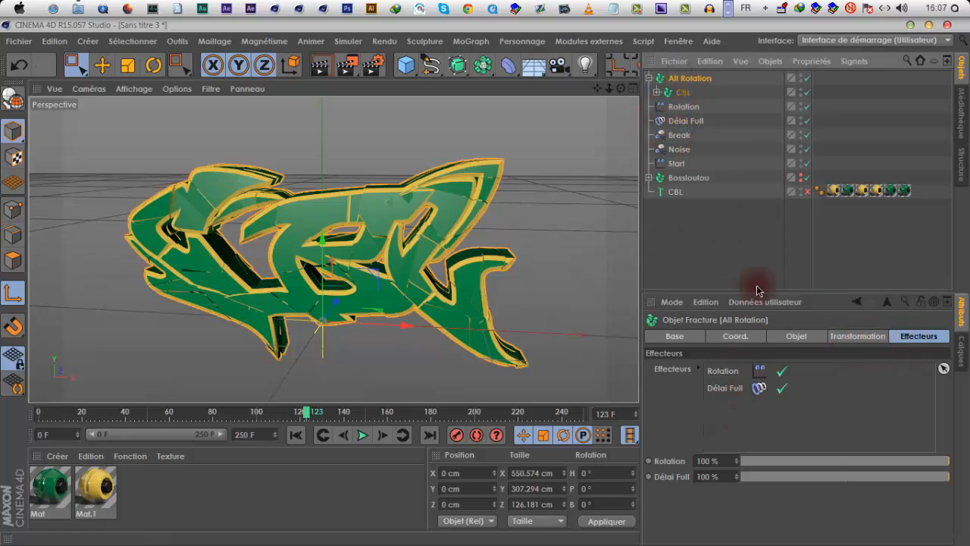
- Duplicate the Délai Full effector and assign the copy to All Rotation's effector list
left_click(683, 122)
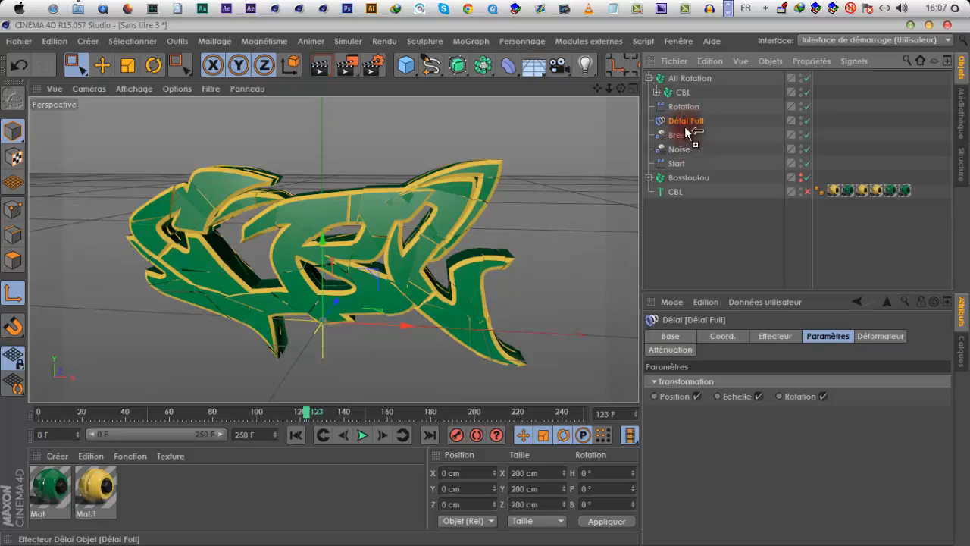
left_click_drag(687, 132, 687, 130, "ctrl")
left_click(695, 78)
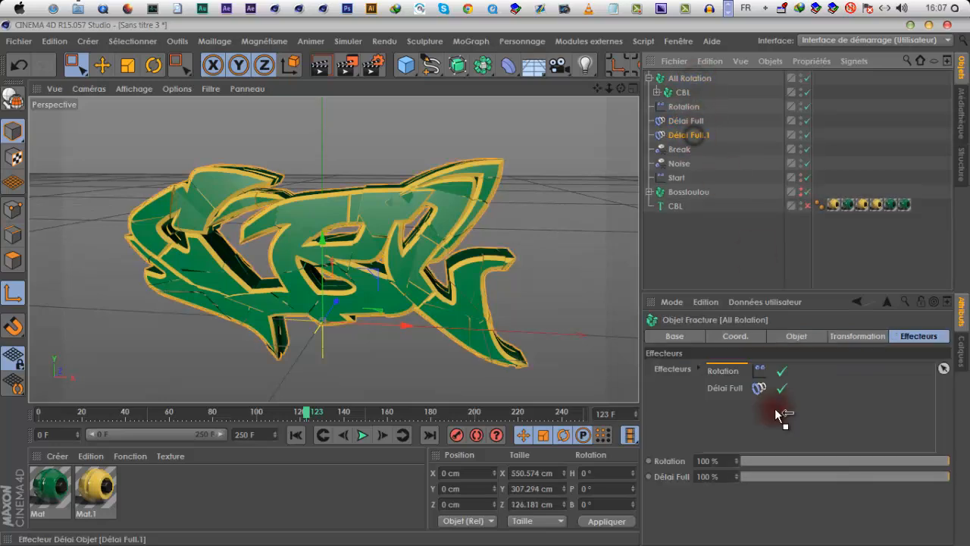
left_click_drag(780, 407, 781, 406)
- Replay the animation from frame 0 to check how the delay effectors influence the lettering's rotation
left_click(296, 435)
left_click(362, 435)
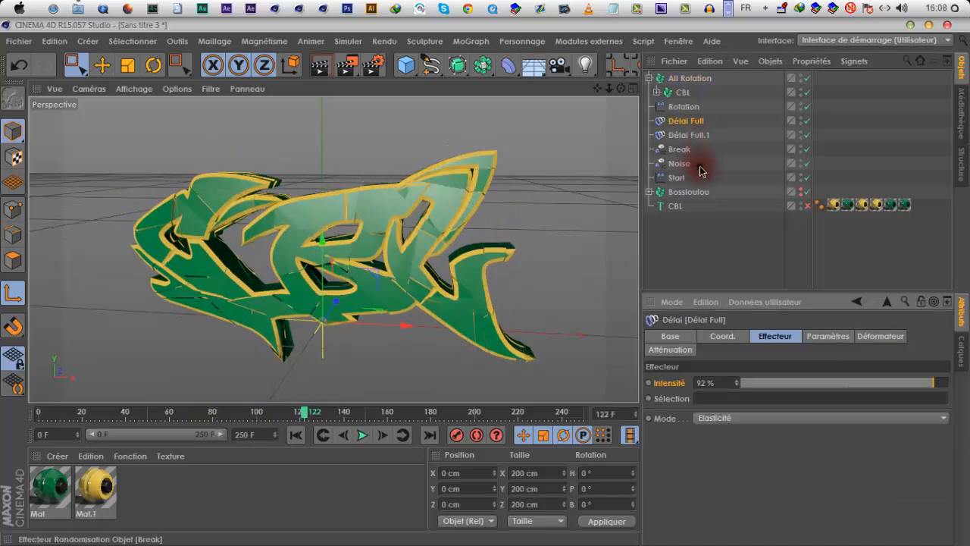
left_click(703, 170)
left_click_drag(710, 133, 715, 126)
left_click(336, 365)
left_click(296, 434)
left_click(363, 436)
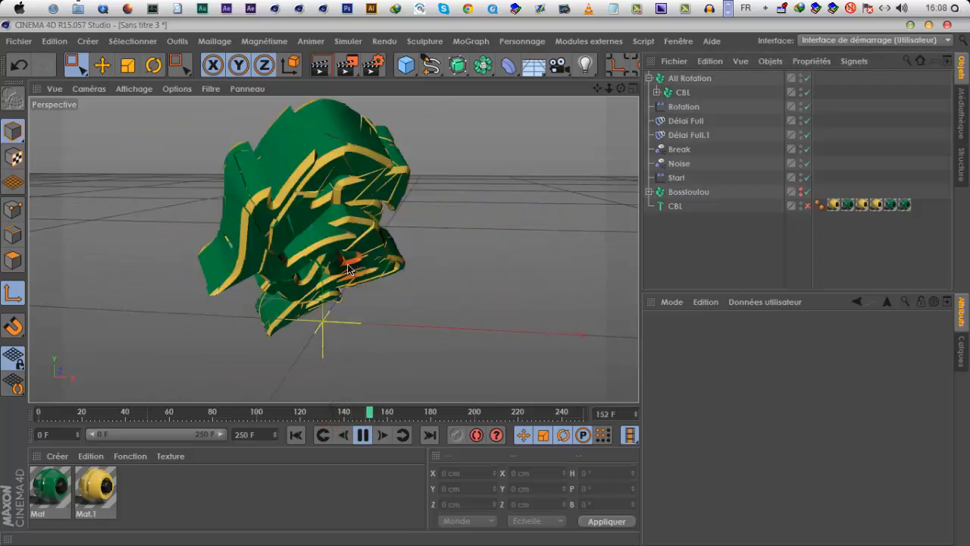
- Inspect the Rotation, Noise and Start effectors while the animation plays, and stop the playback
left_click(684, 106)
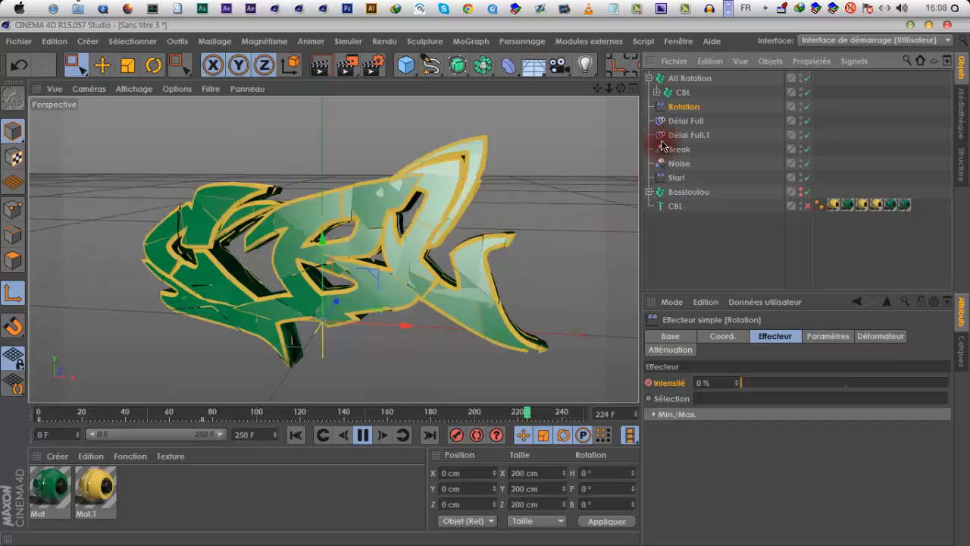
left_click(680, 174)
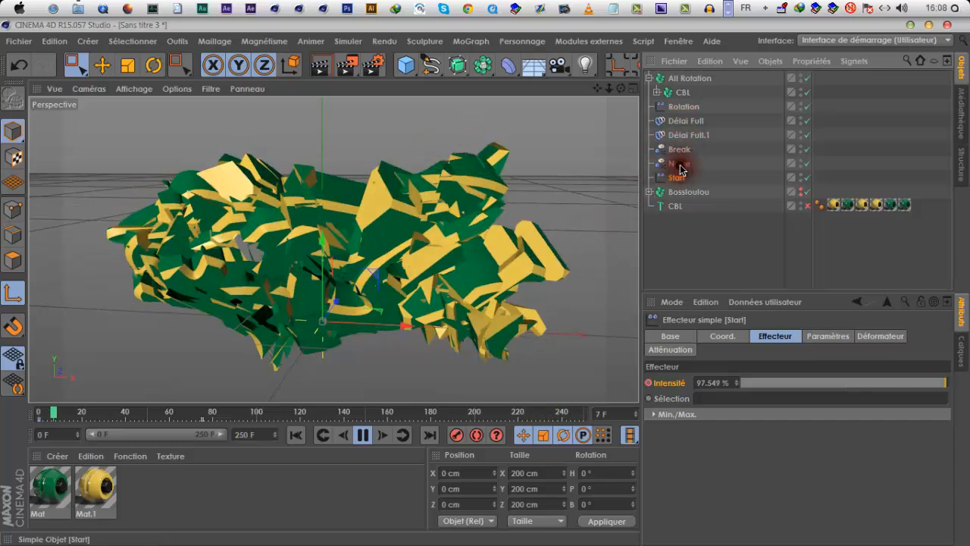
left_click(679, 163)
left_click(676, 177)
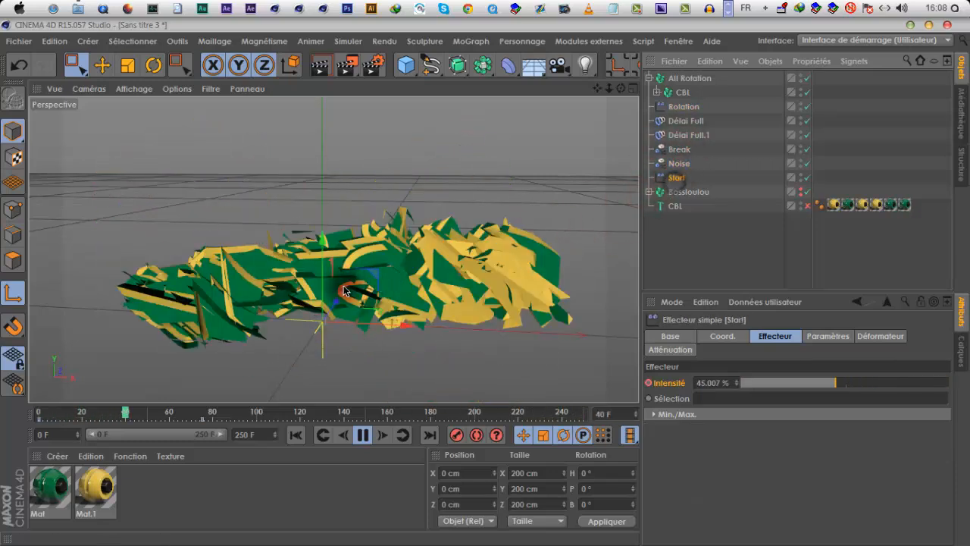
left_click(363, 435)
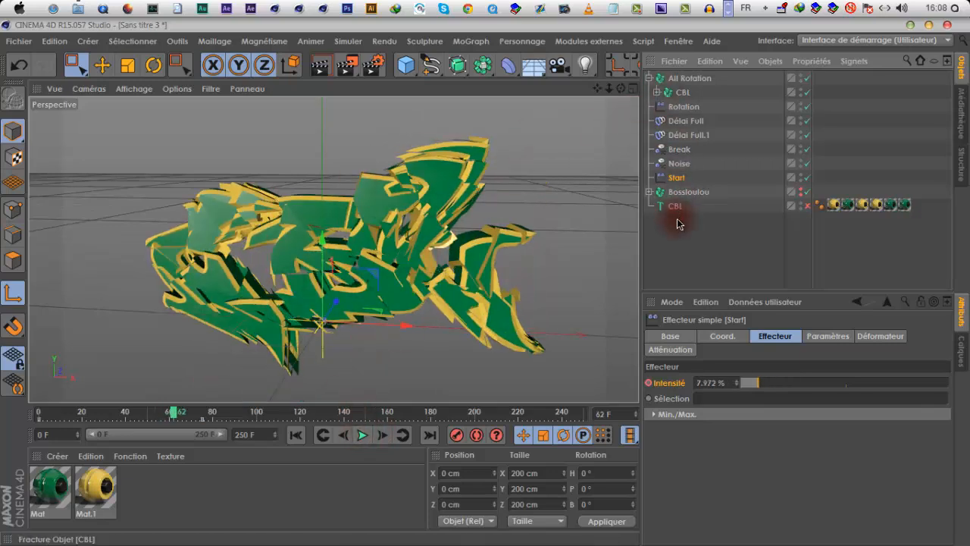
- Add a null object to the scene and name it Transition
left_click(688, 78)
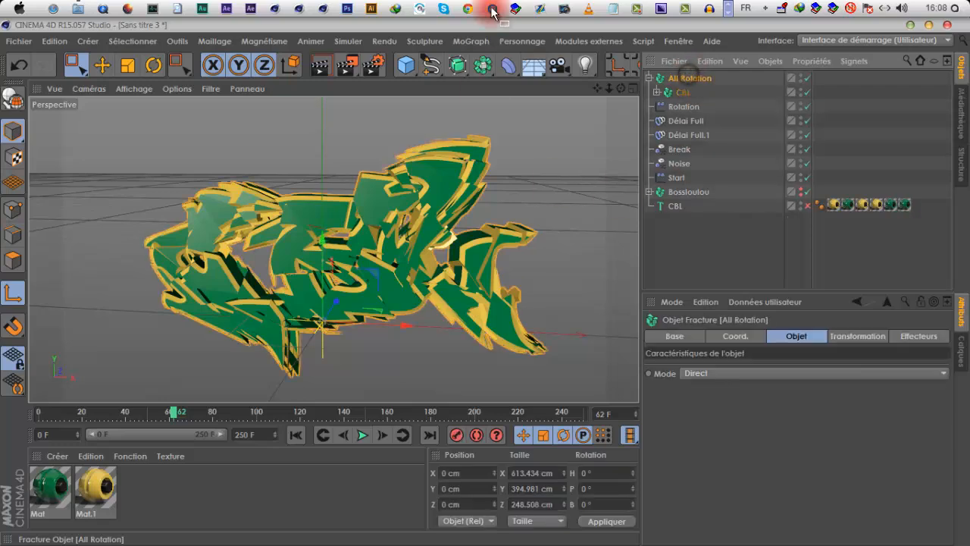
left_click_drag(407, 66, 526, 82)
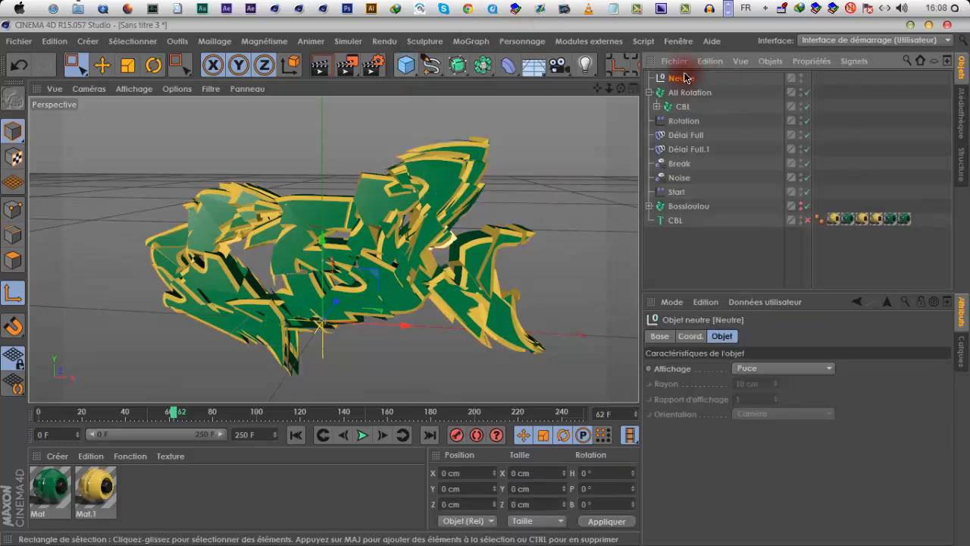
double_click(682, 78)
type("trans")
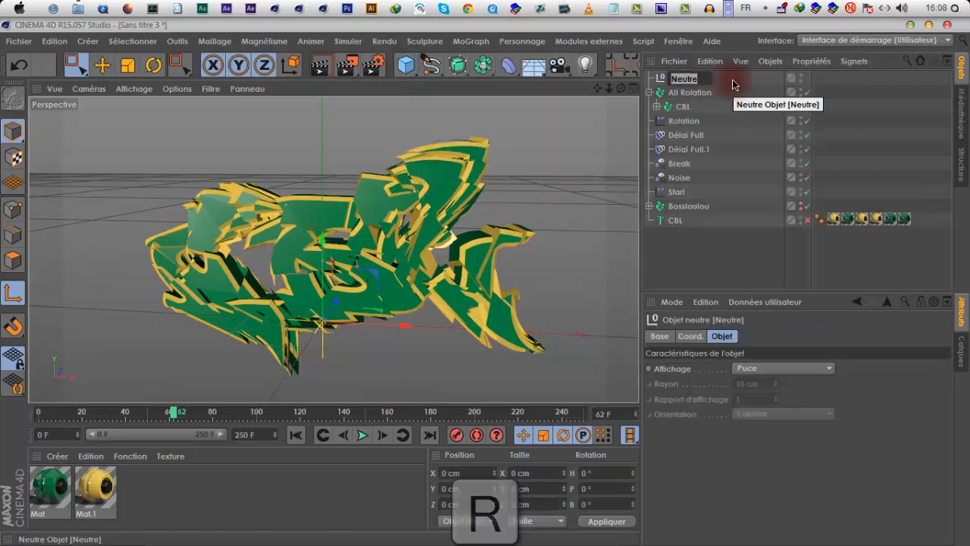
type("ition")
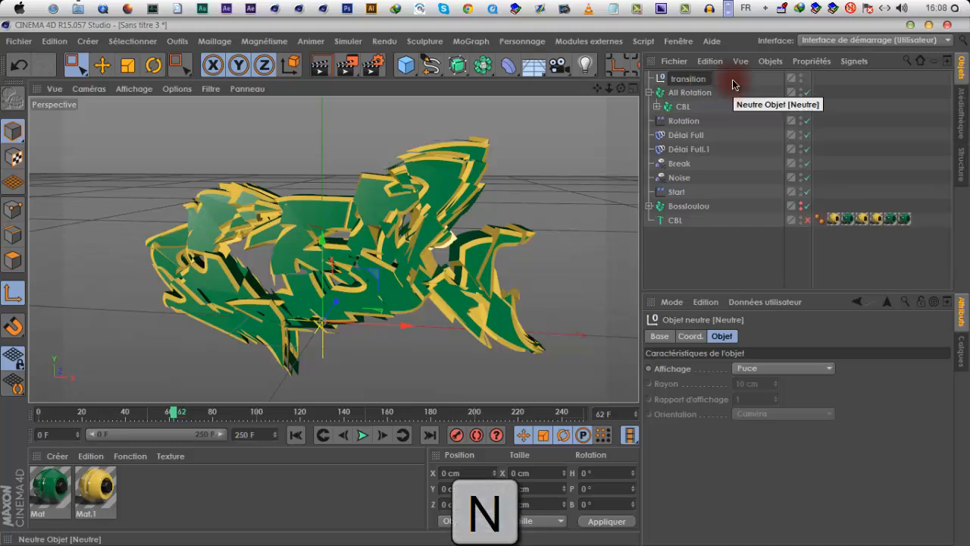
key("Return")
double_click(672, 78)
type("Transition")
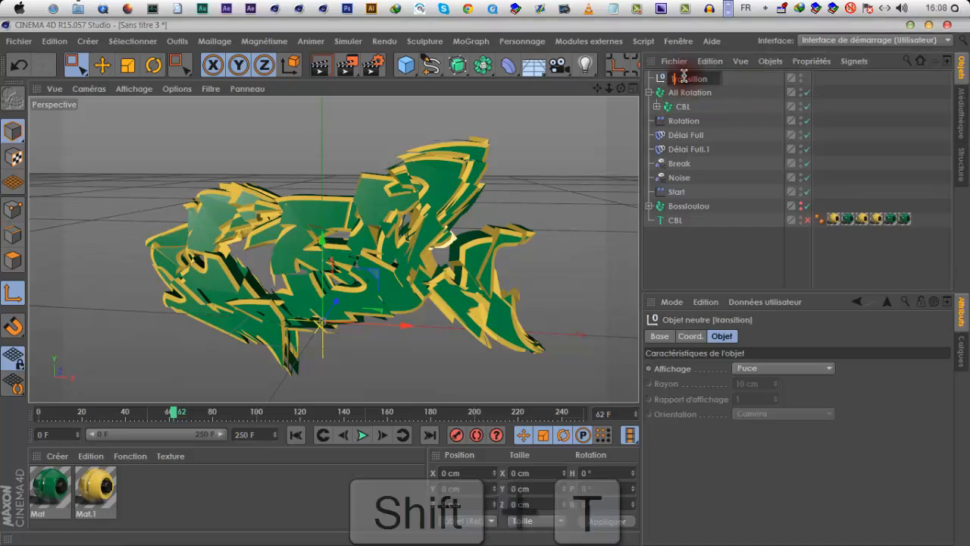
key("Return")
left_click(729, 104)
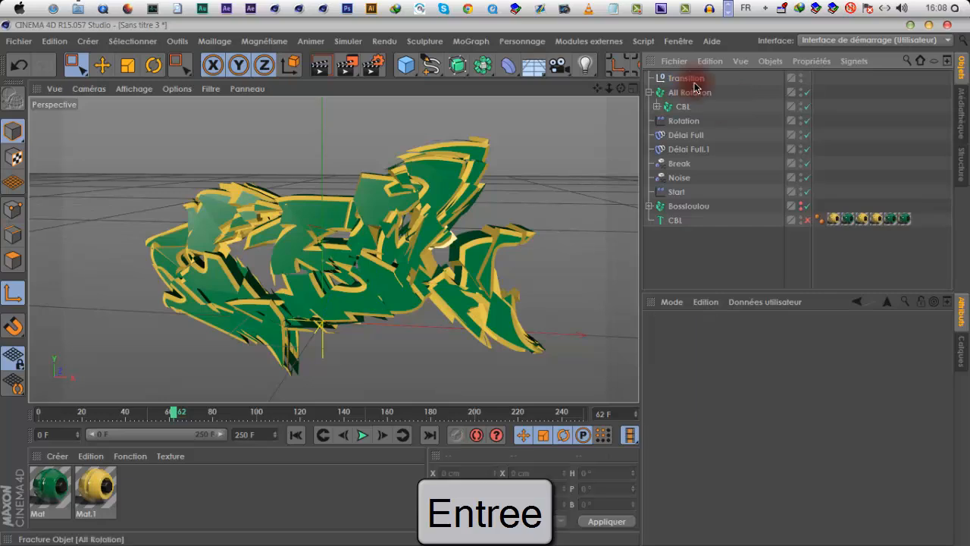
- Set the Transition null's display colour to Activée, choose a muted blue, and enable the coloured icon
left_click(689, 80)
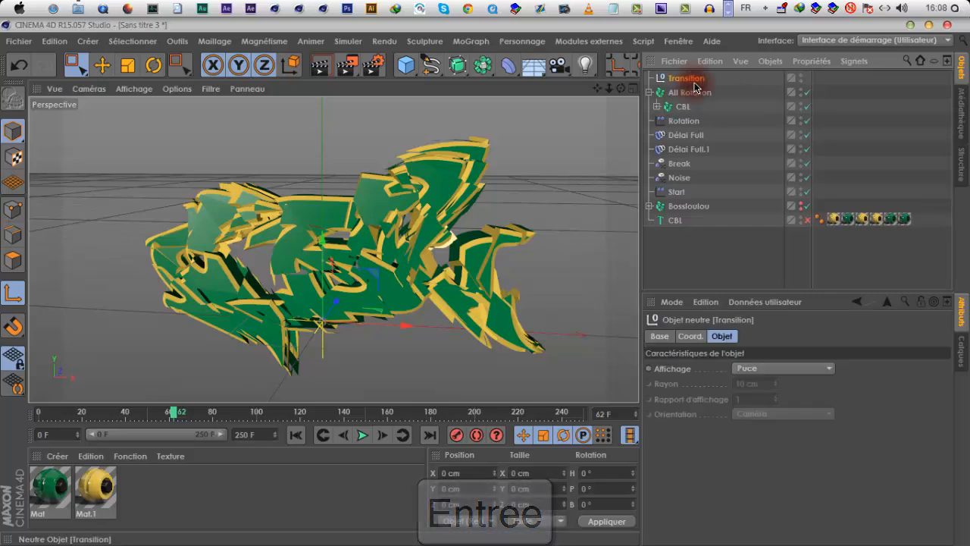
left_click(758, 428)
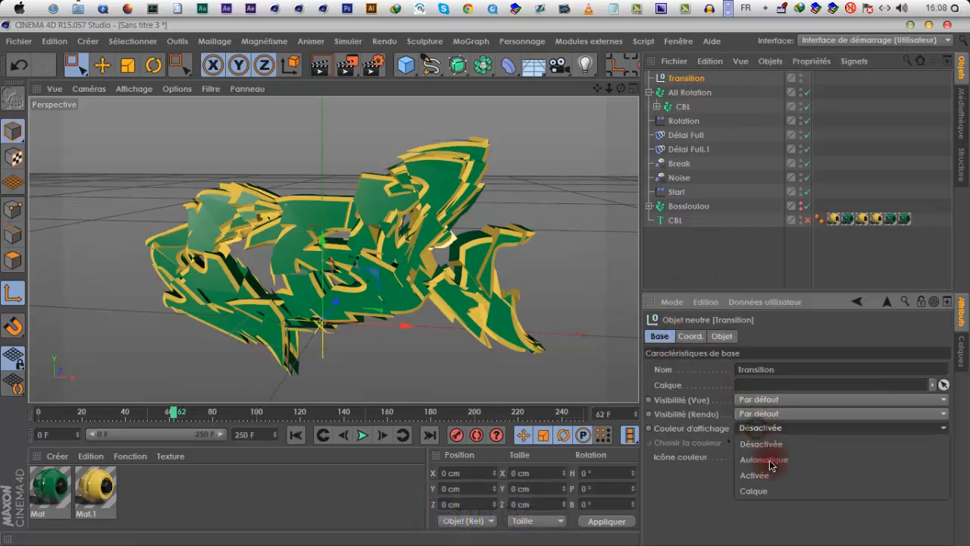
left_click(747, 465)
left_click(746, 442)
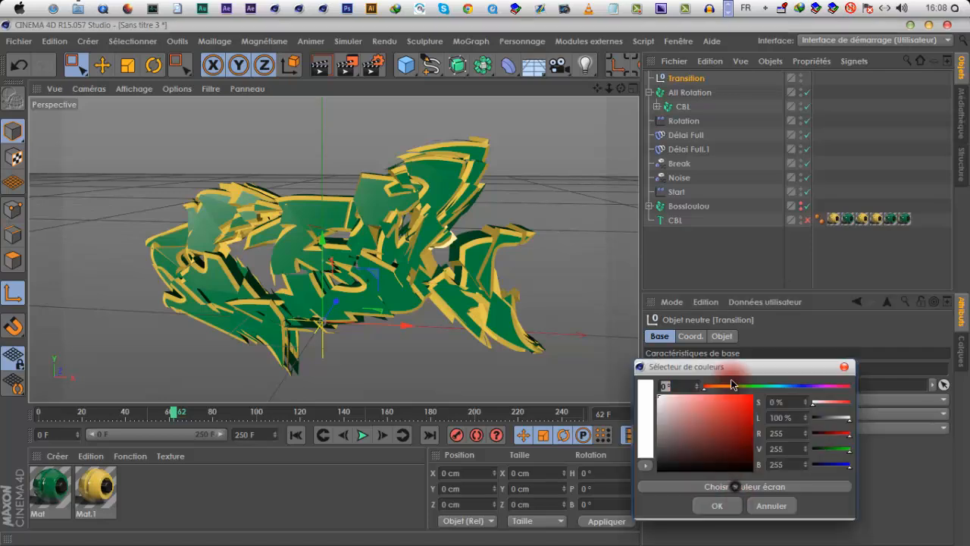
left_click(744, 487)
left_click(660, 143)
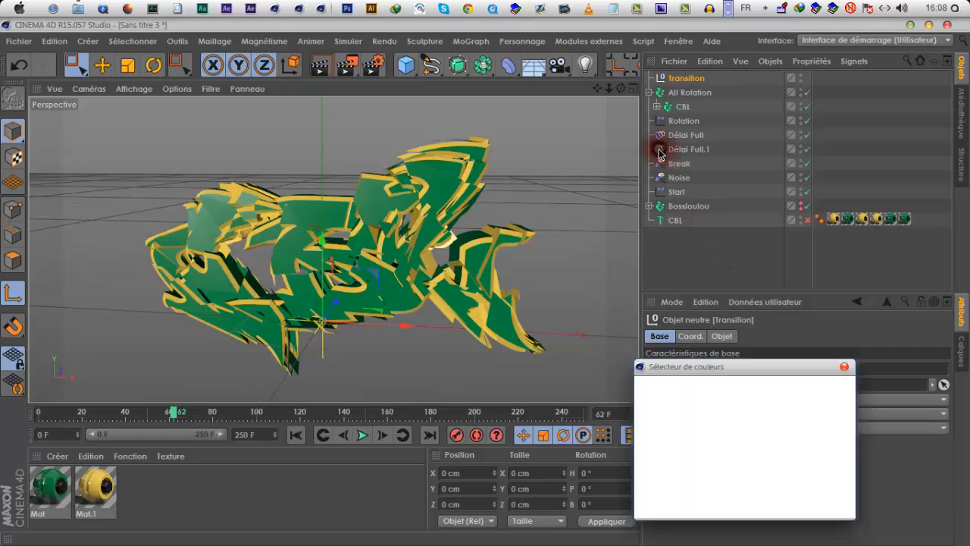
left_click(720, 486)
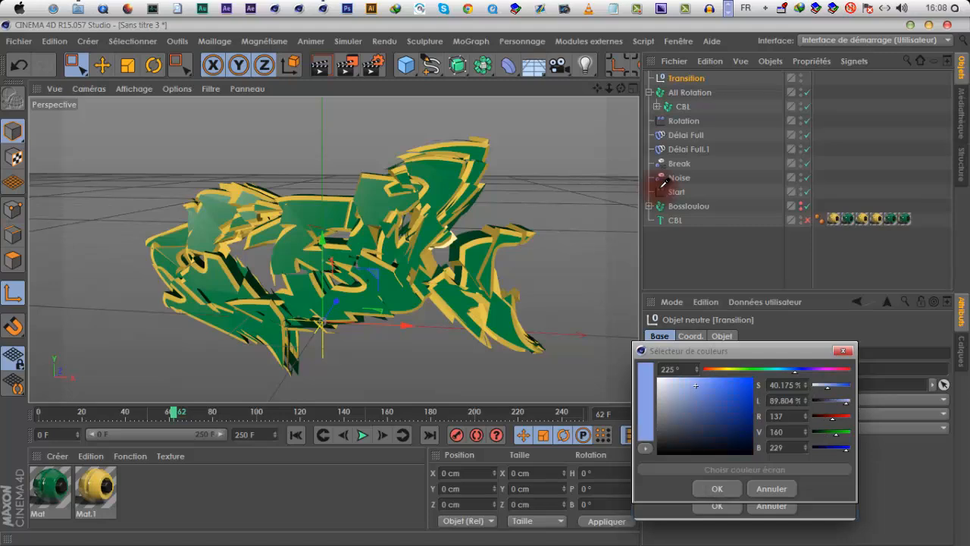
left_click(700, 345)
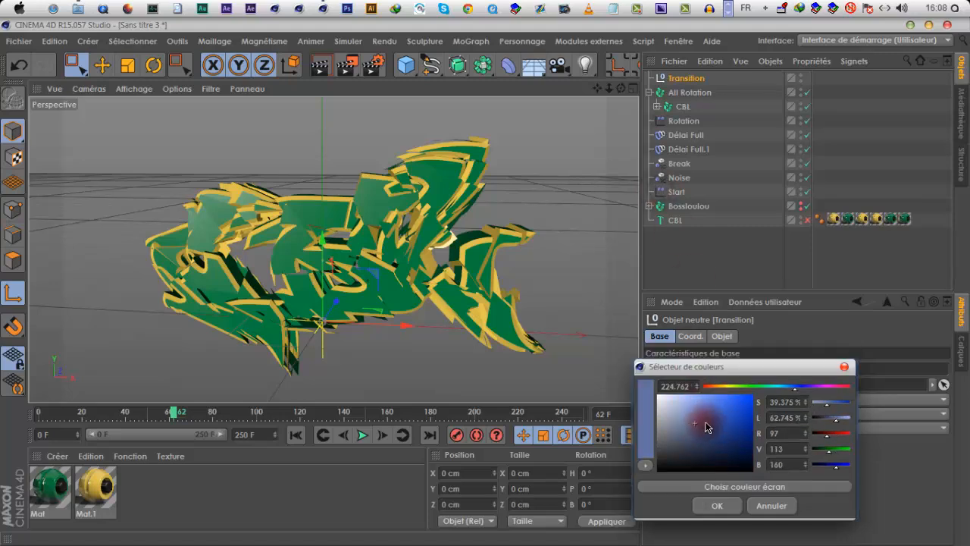
left_click(713, 506)
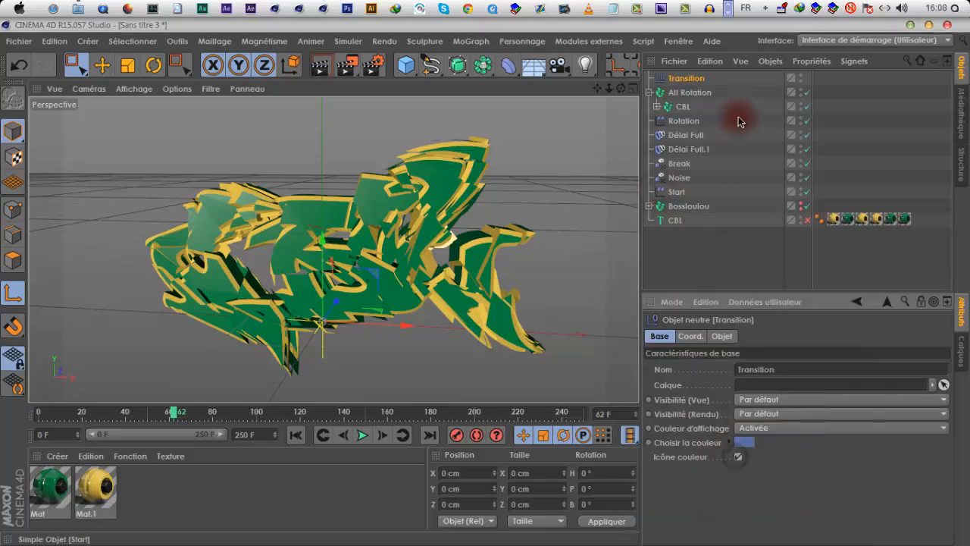
- Change the Transition null's display colour to a lighter blue
left_click(747, 447)
left_click(706, 389)
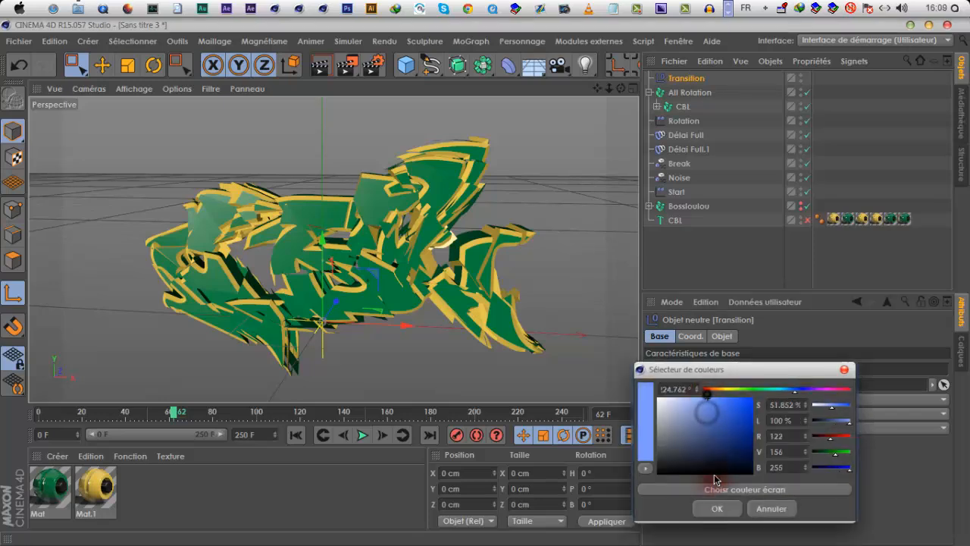
left_click(755, 510)
left_click(747, 446)
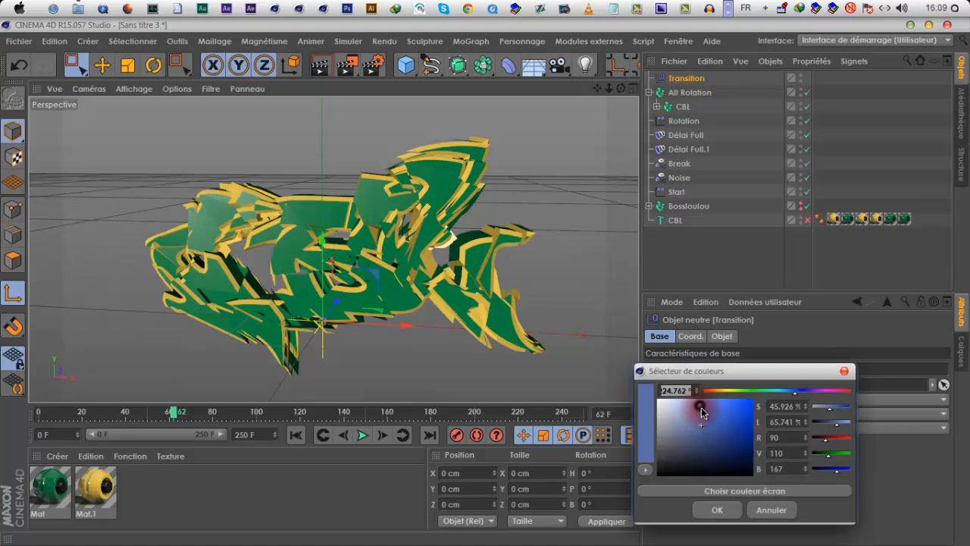
left_click(711, 509)
left_click(748, 259)
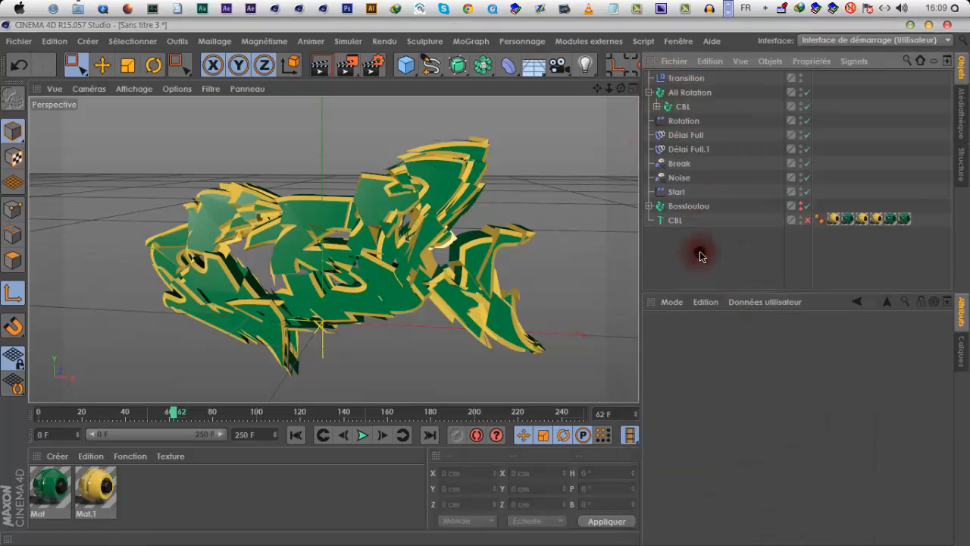
left_click(686, 79)
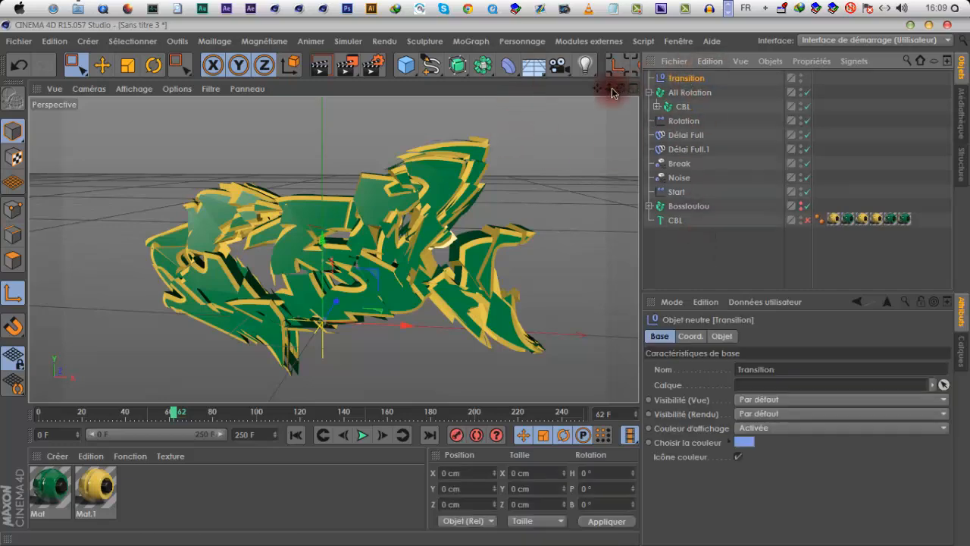
- Add a Simple effector to the CBL Fracture object inside All Rotation and name it Coupe 1
left_click(686, 94)
left_click(681, 107)
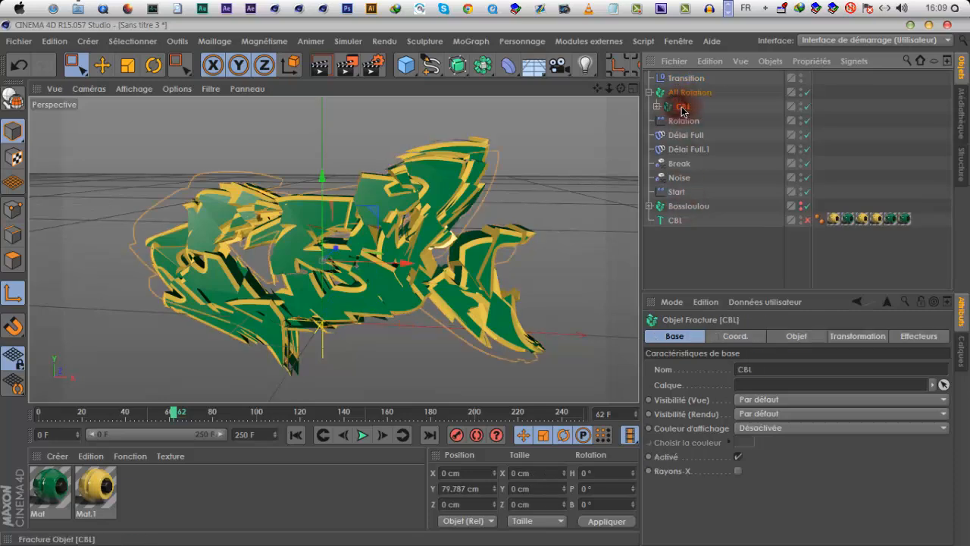
left_click(463, 41)
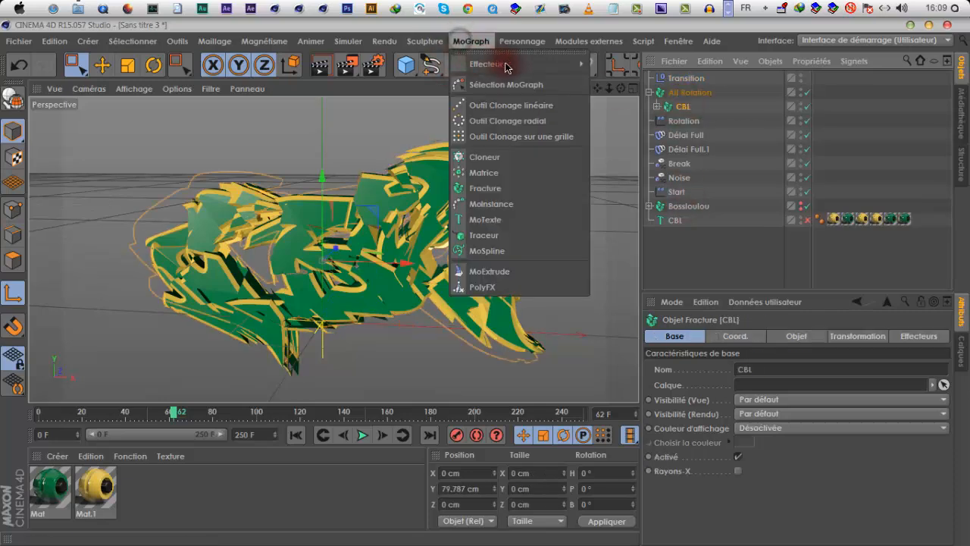
mouse_move(541, 64)
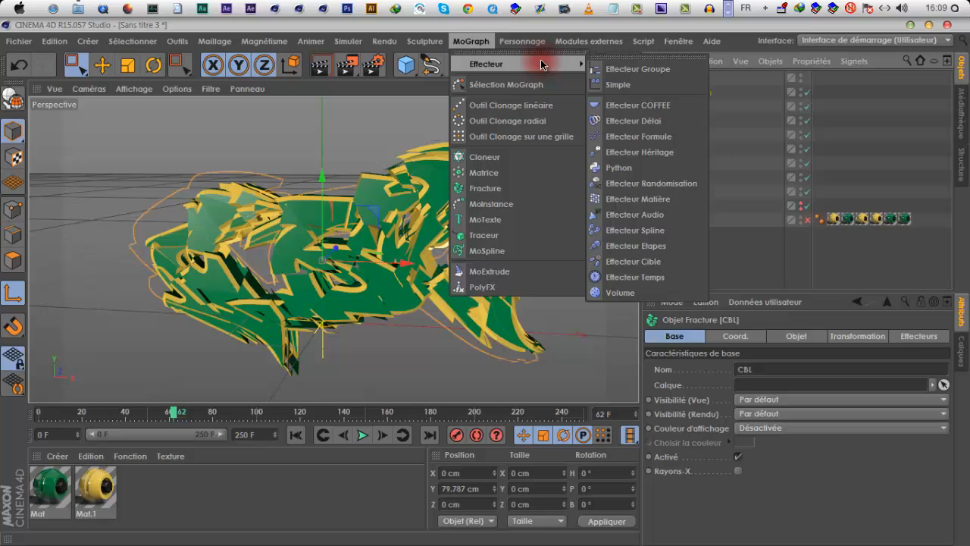
left_click(681, 113)
left_click(472, 42)
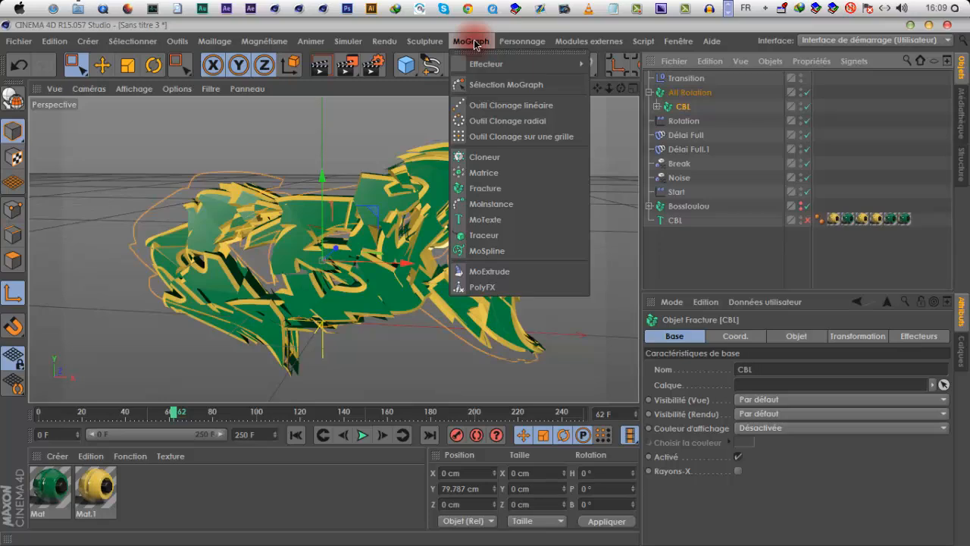
mouse_move(530, 64)
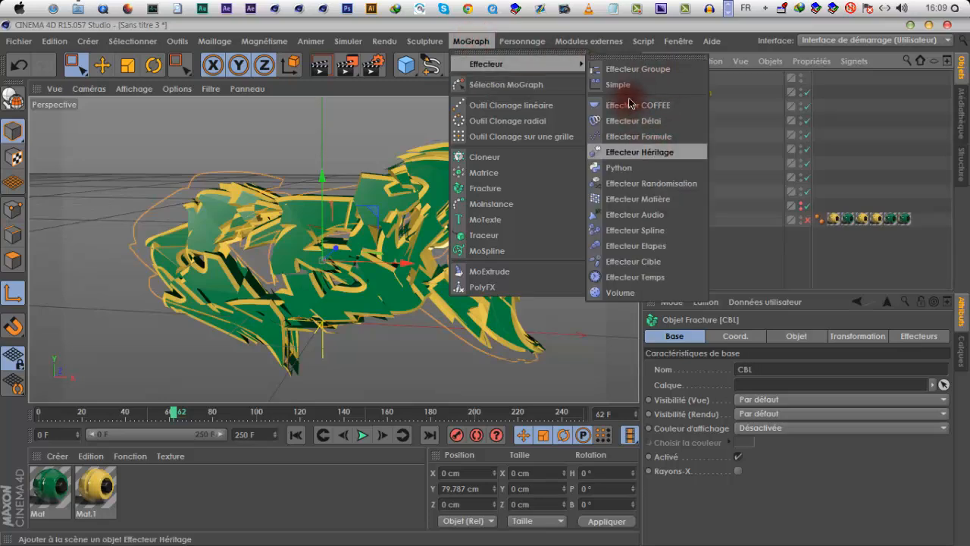
left_click(686, 83)
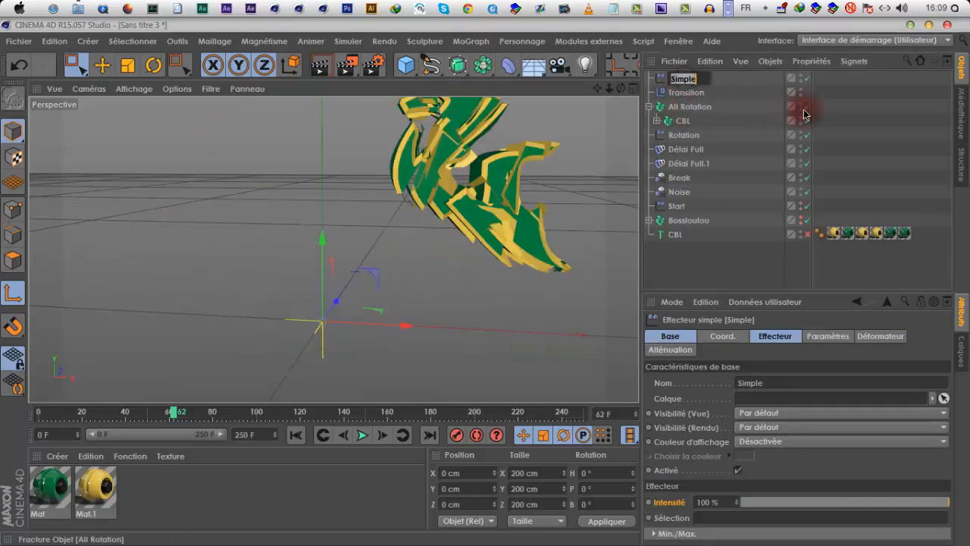
type("Cou")
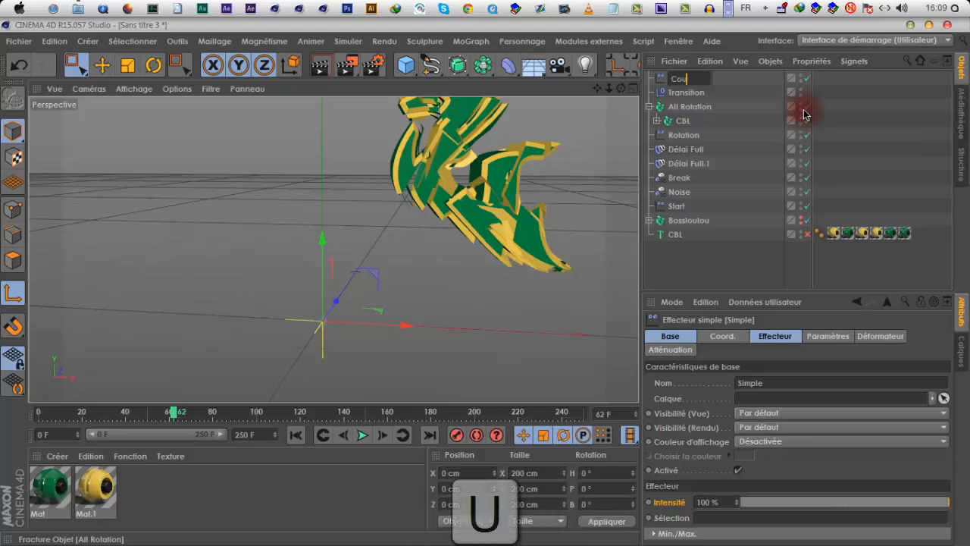
type("p")
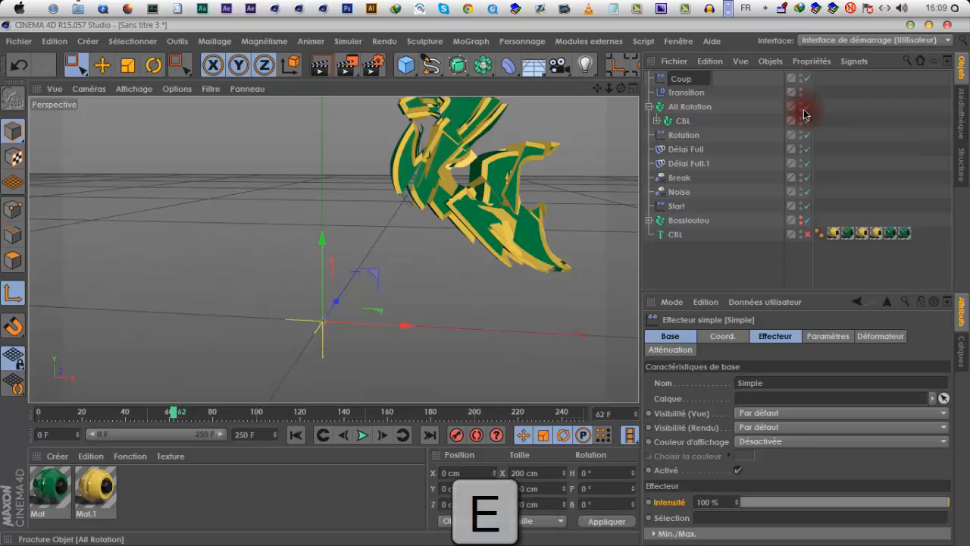
type("e 1")
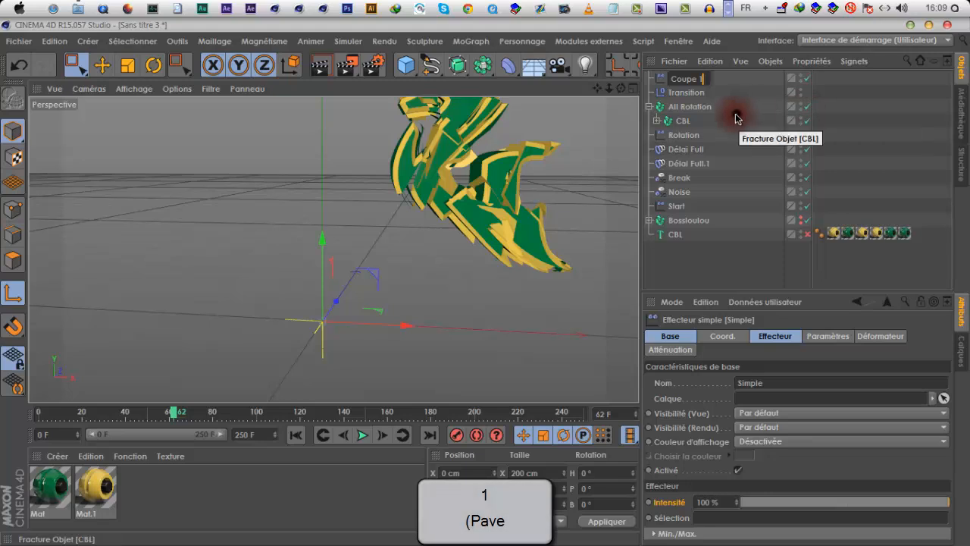
- Move the All Rotation hierarchy below Bossloulou and nest the Coupe 1 effector under the Transition null
left_click(735, 114)
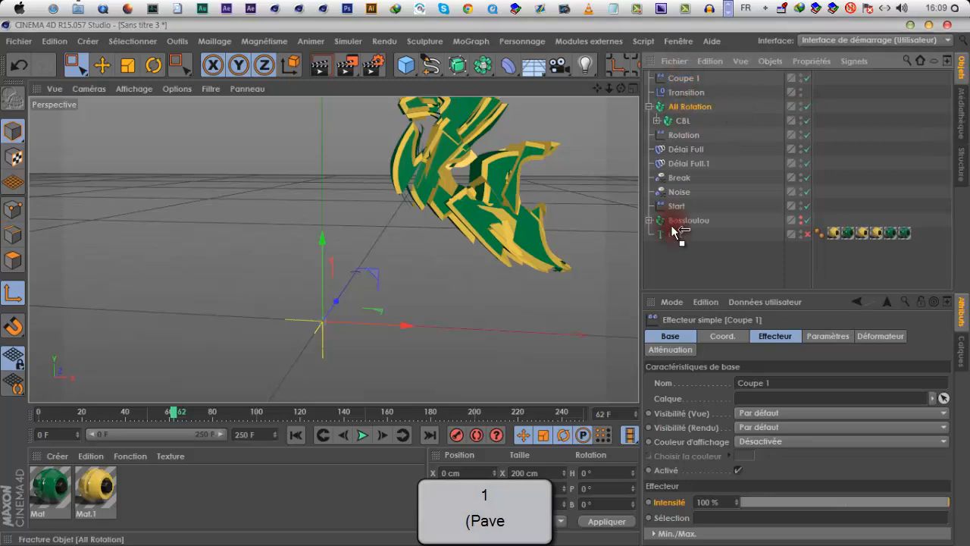
left_click_drag(676, 231, 678, 227)
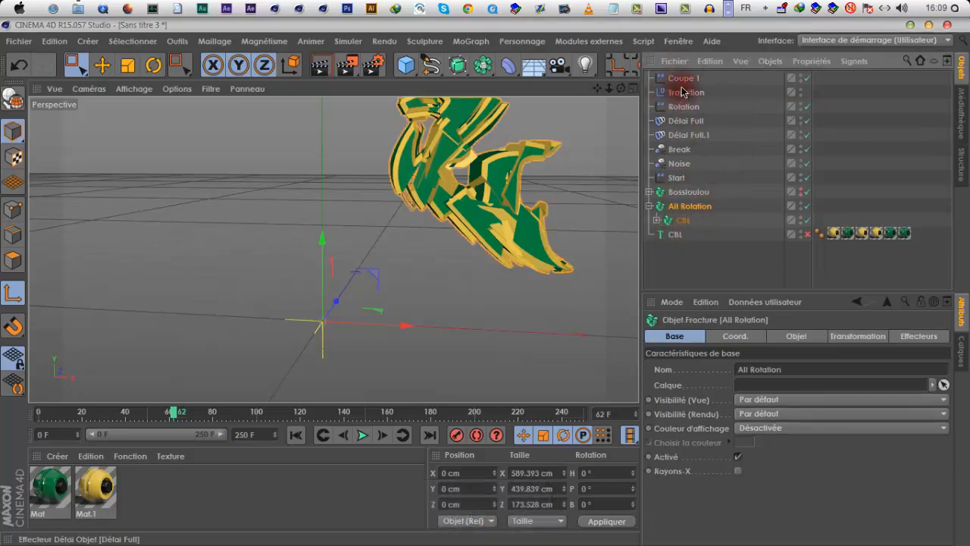
left_click_drag(690, 97, 690, 94)
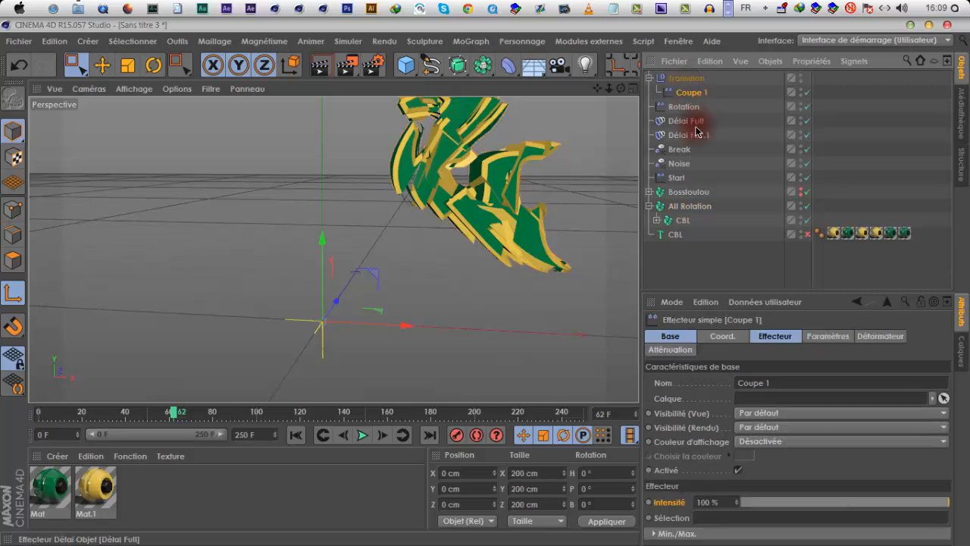
- Disable Coupe 1's position transformation and set its falloff shape to Linéaire with orientation -X
left_click(834, 335)
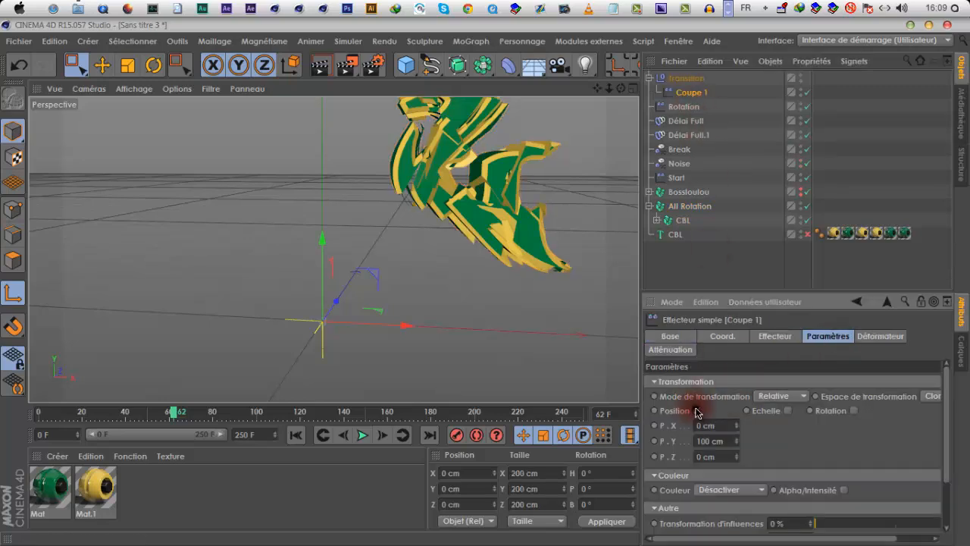
left_click(697, 409)
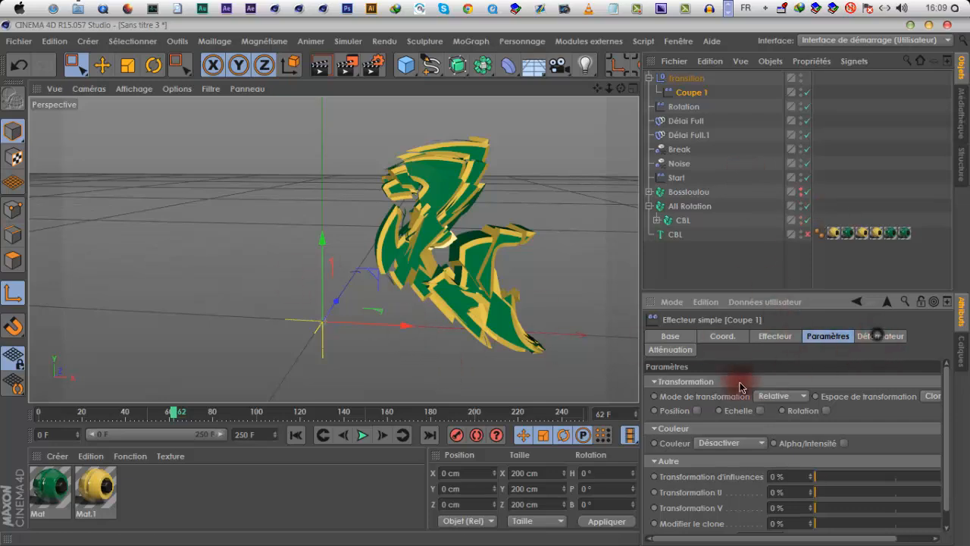
left_click(670, 349)
left_click(709, 380)
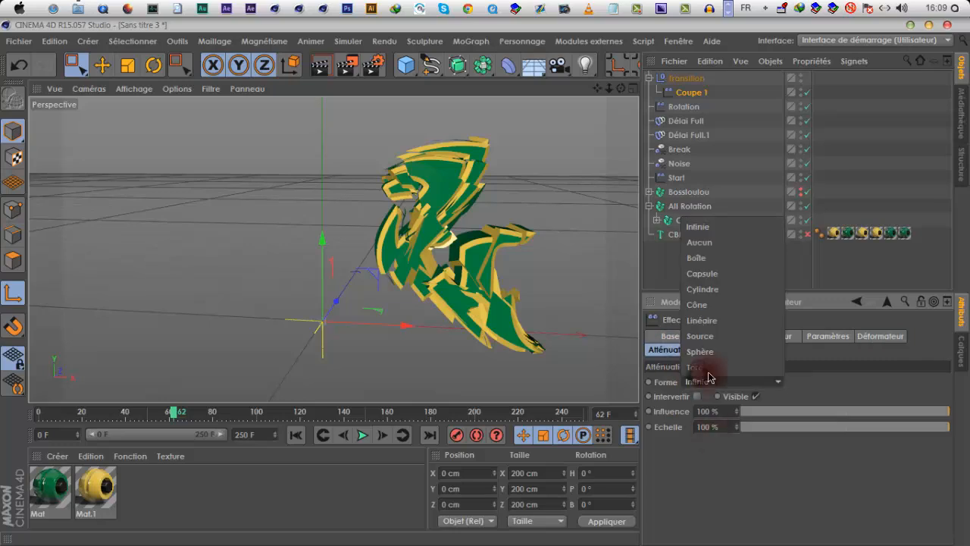
left_click(718, 321)
left_click(743, 472)
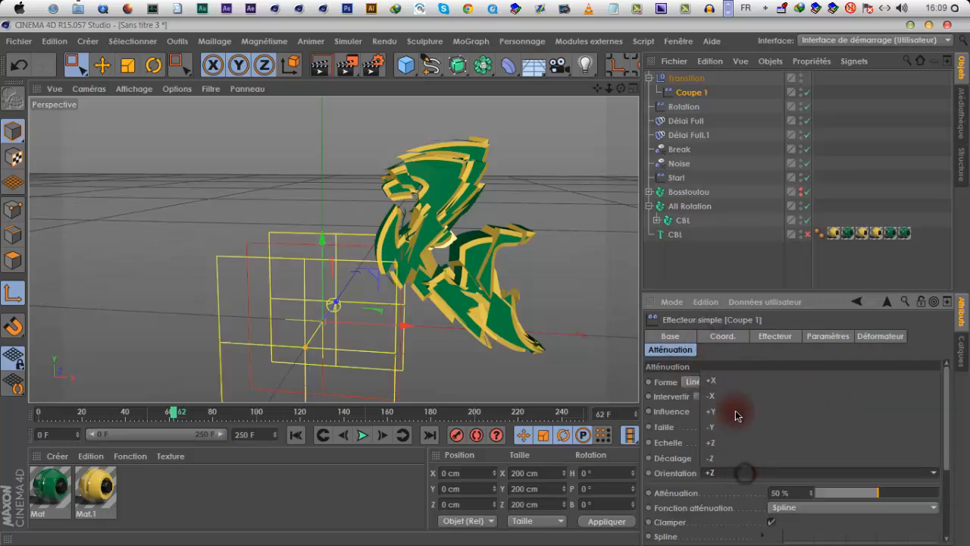
left_click(736, 414)
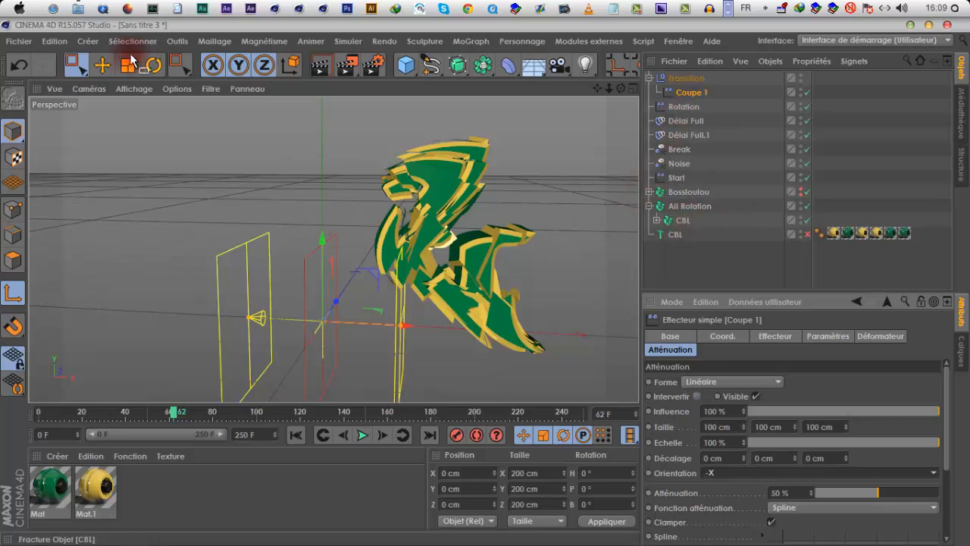
- Move the Coupe 1 effector along the X axis to about -53 cm
left_click(88, 74)
left_click_drag(410, 328, 307, 311)
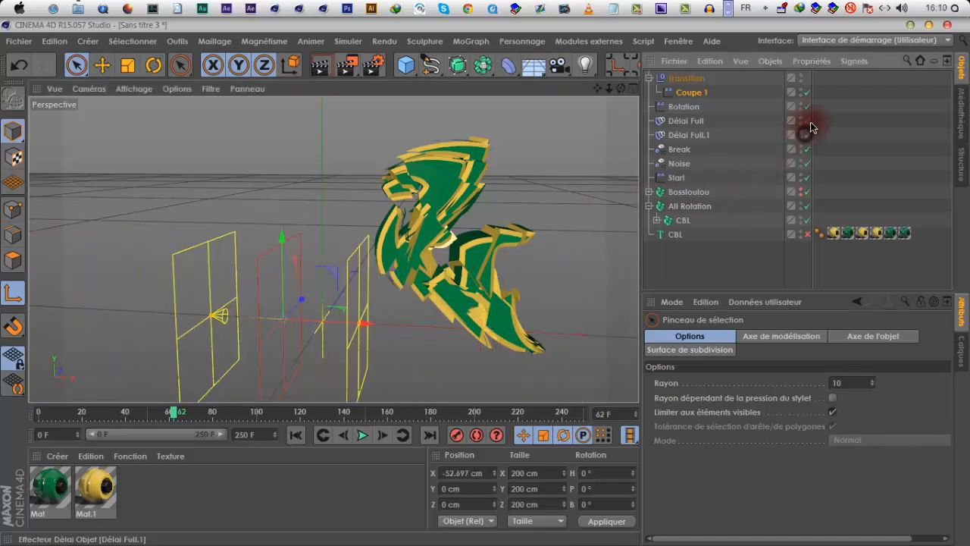
- Disable the Délai Full and Délai Full.1 effectors and move Coupe 1 along the X axis to about -34 cm
left_click(807, 121)
left_click(807, 135)
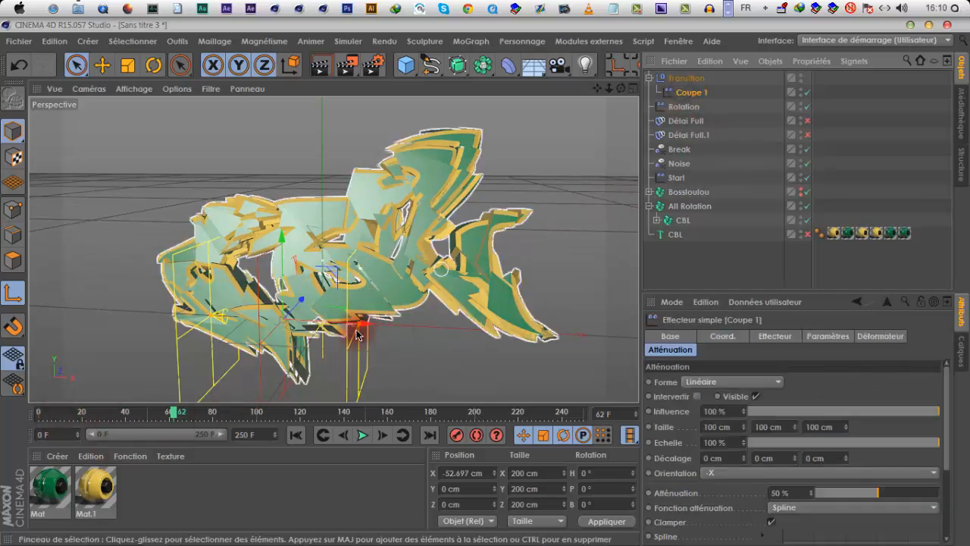
mouse_move(367, 325)
left_mouse_down()
mouse_move(233, 319)
mouse_move(569, 330)
mouse_move(344, 326)
mouse_move(381, 326)
left_mouse_up()
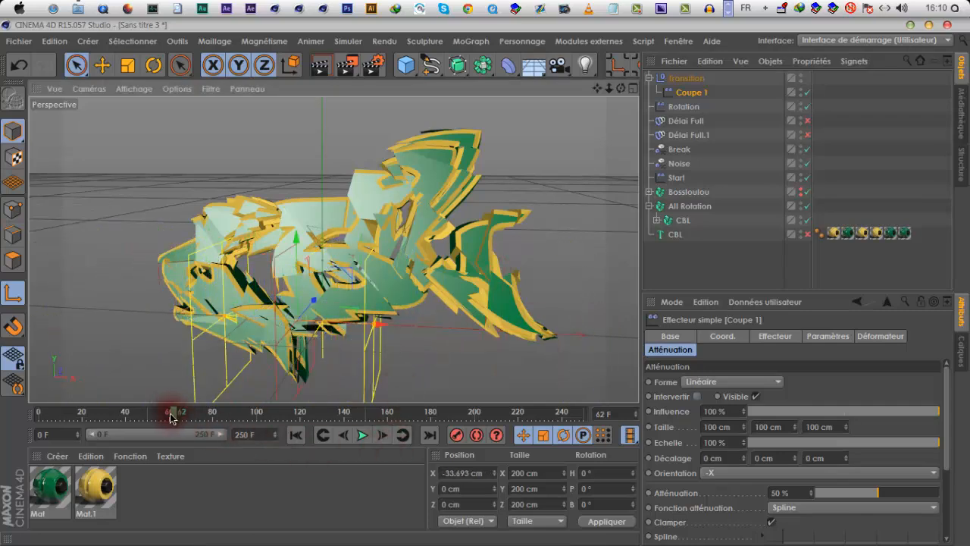
- Disable the Rotation, Break, Noise and Start effectors and move the playhead to frame 103
left_click(247, 415)
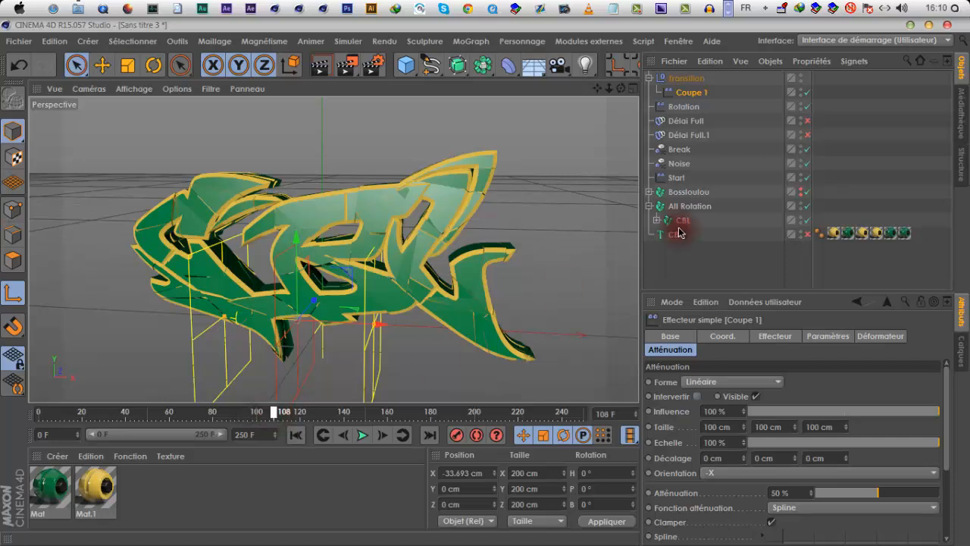
left_click(295, 435)
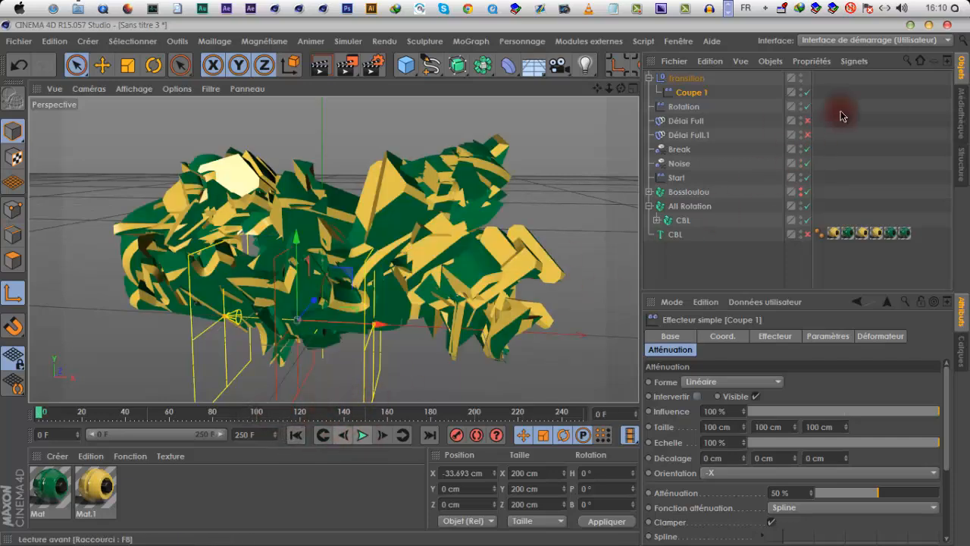
left_click(809, 164)
left_click(809, 177)
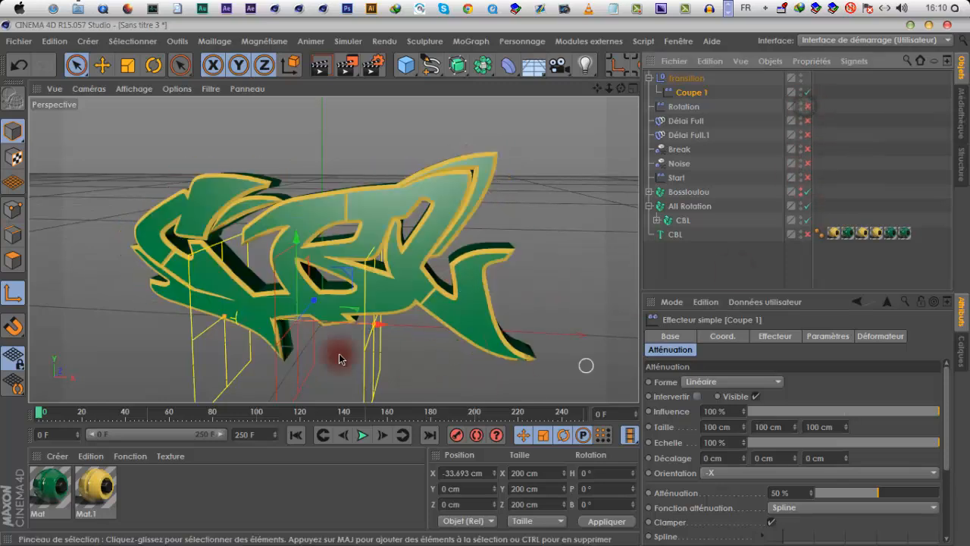
left_click_drag(141, 412, 261, 418)
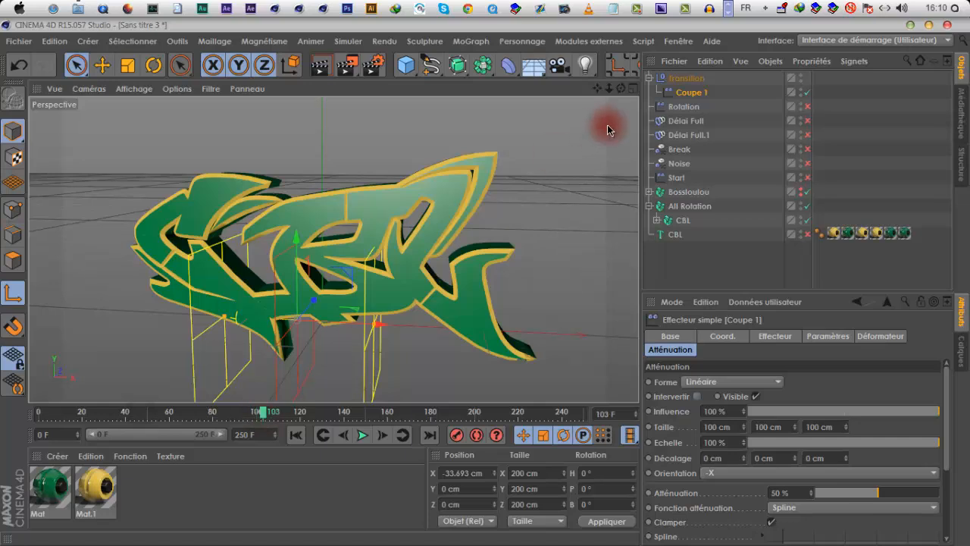
- Enable a uniform scale transformation of -1 on Coupe 1 and move the effector along X to about 16 cm
left_click(698, 92)
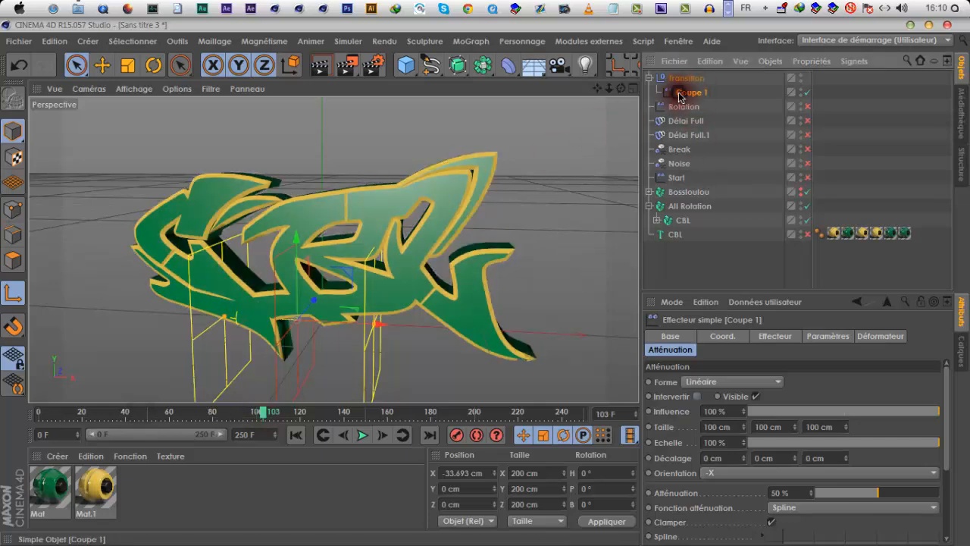
left_click(761, 339)
left_click(812, 338)
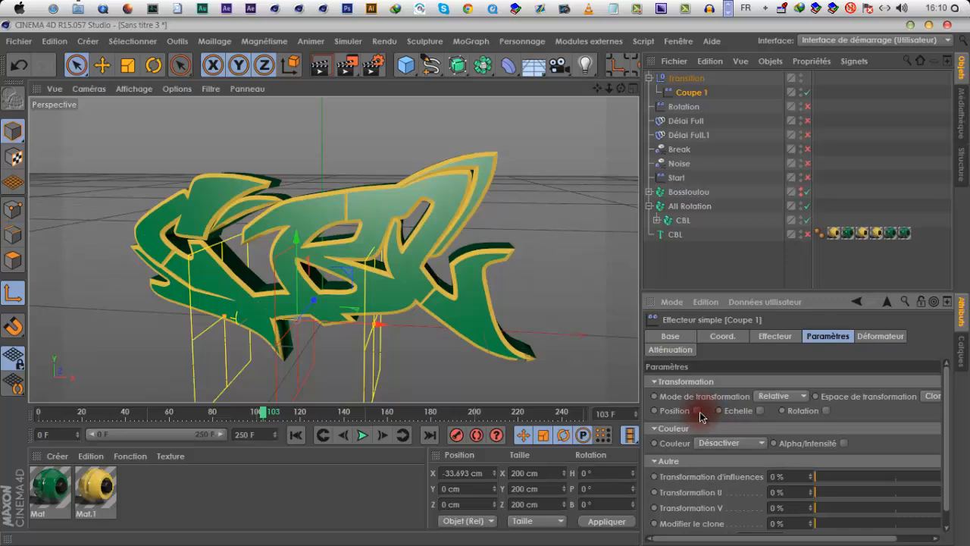
left_click(759, 410)
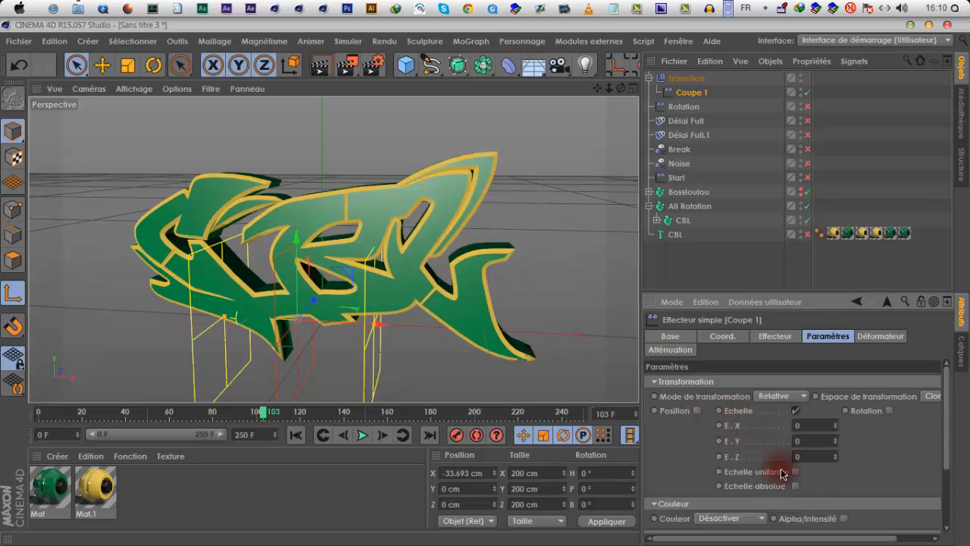
left_click(795, 473)
type("-1")
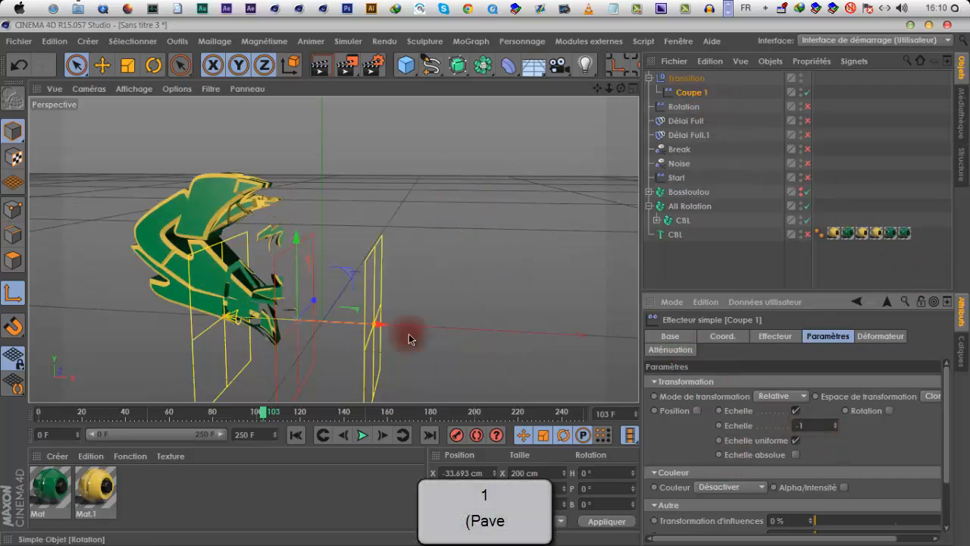
left_click_drag(387, 324, 416, 332)
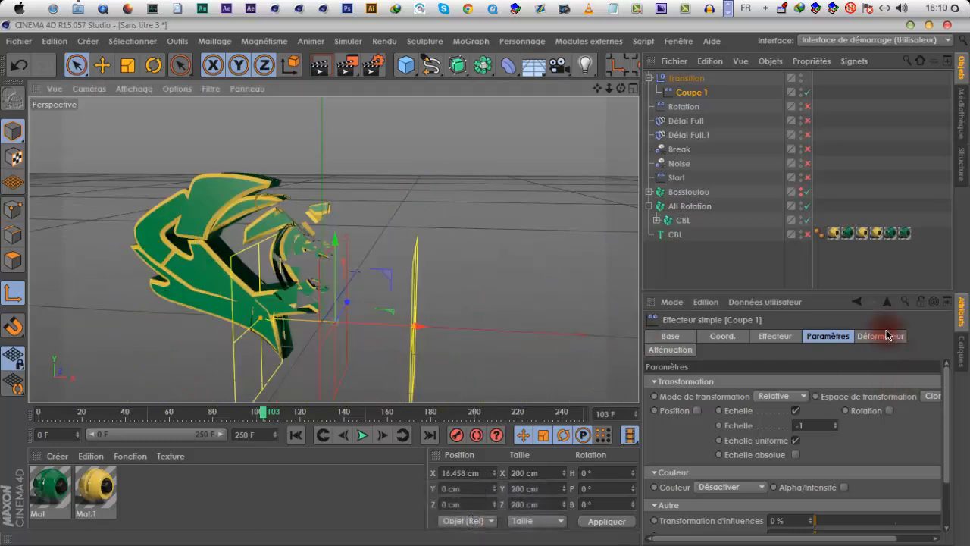
- Set Coupe 1's falloff orientation to +X and move the effector along X to about 76 cm
left_click(885, 335)
left_click(671, 350)
left_click(728, 474)
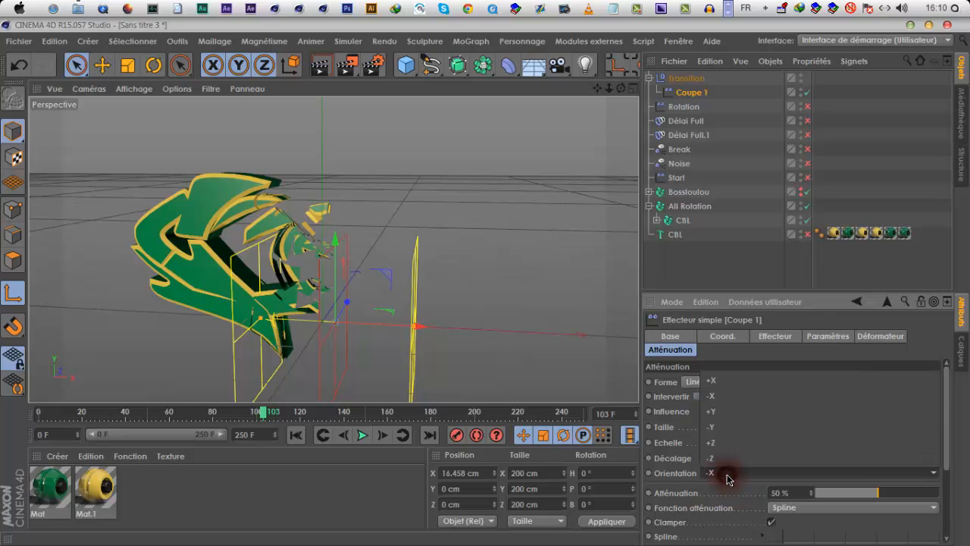
left_click(676, 452)
left_click(701, 399)
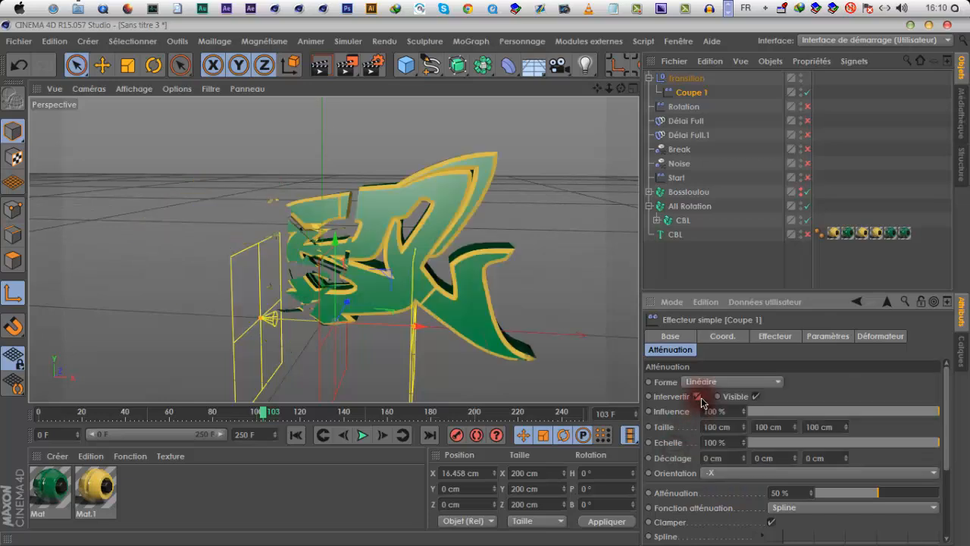
left_click(729, 472)
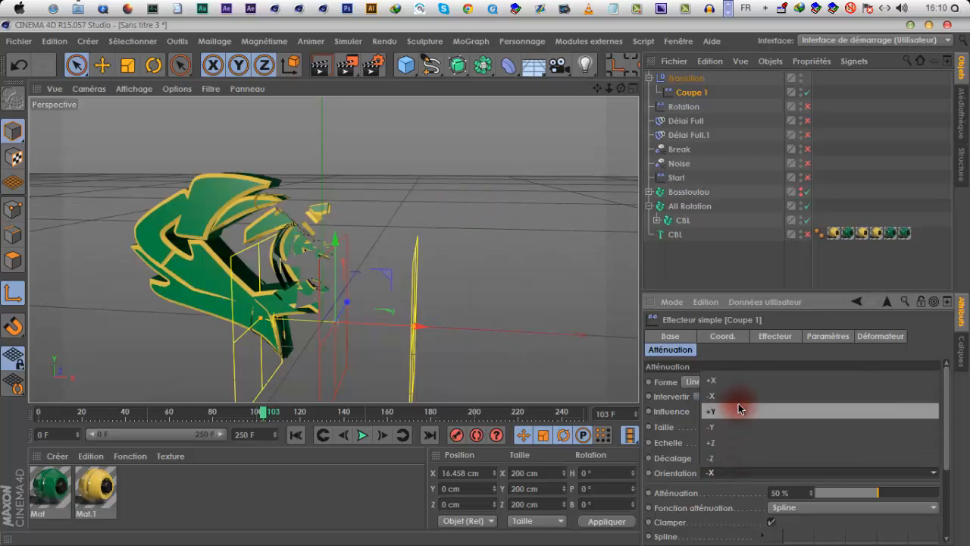
left_click(747, 390)
left_click_drag(423, 325, 462, 329)
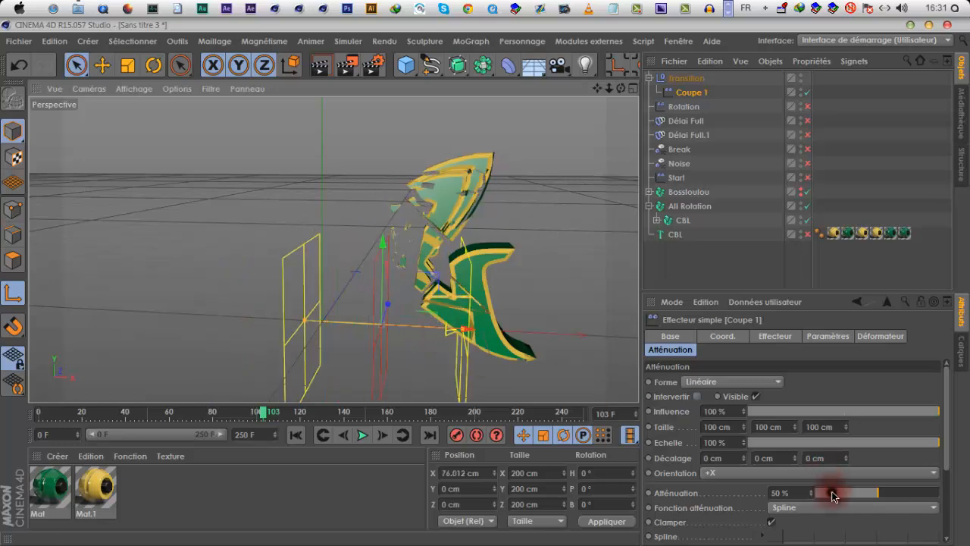
- Try Coupe 1's falloff attenuation at 0 %, moving the effector to about -16 cm on X, and set the attenuation to 100 %
left_click_drag(834, 496, 817, 499)
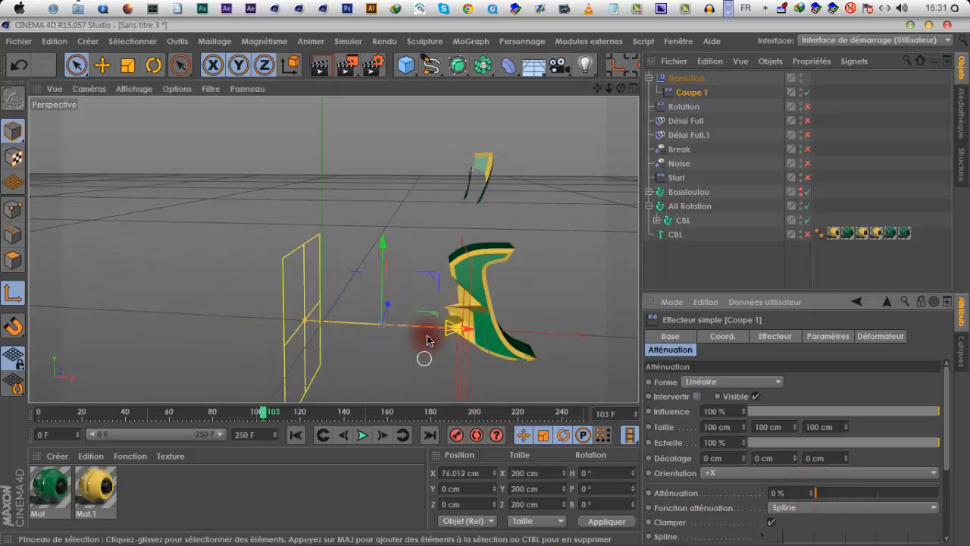
left_click_drag(424, 330, 342, 334)
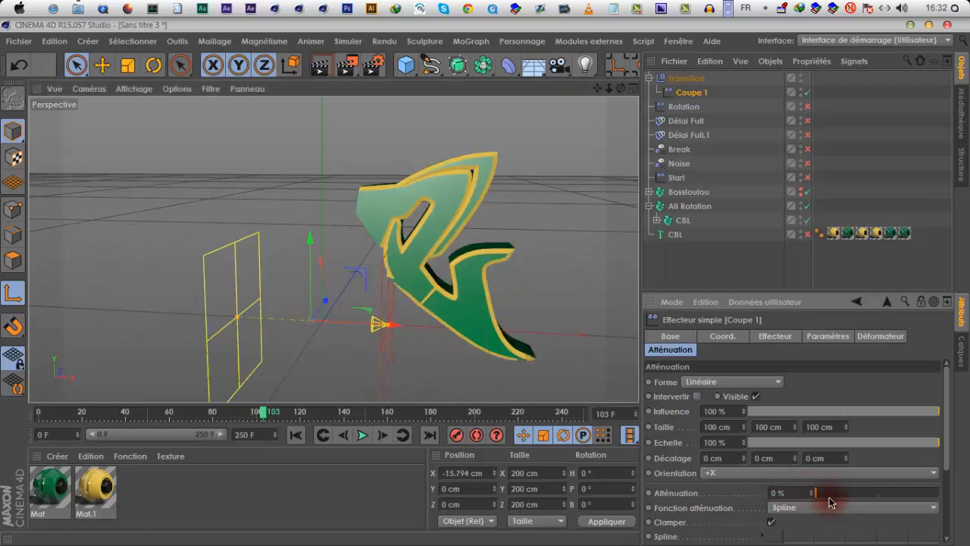
left_click_drag(846, 493, 967, 499)
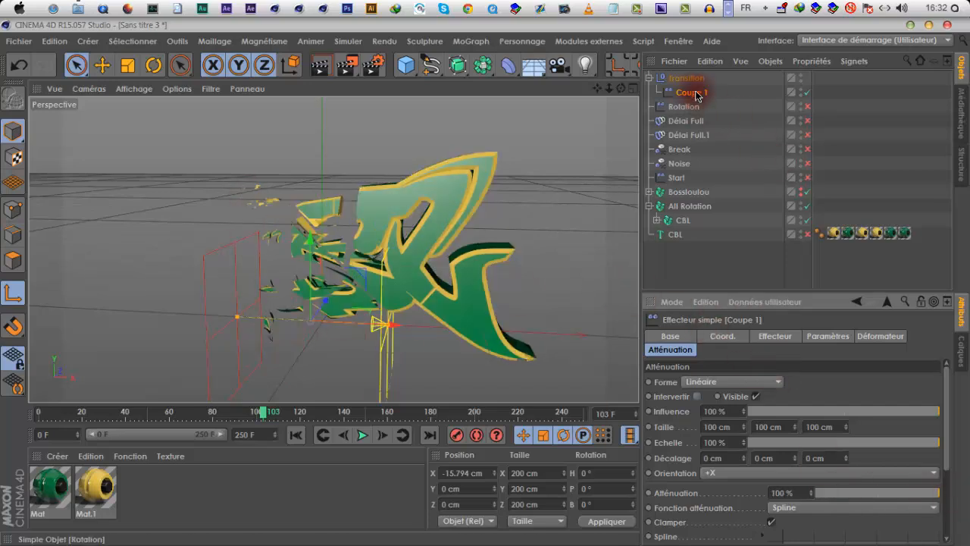
- Add a Randomisation effector to the CBL Fracture object inside All Rotation
left_click(725, 92)
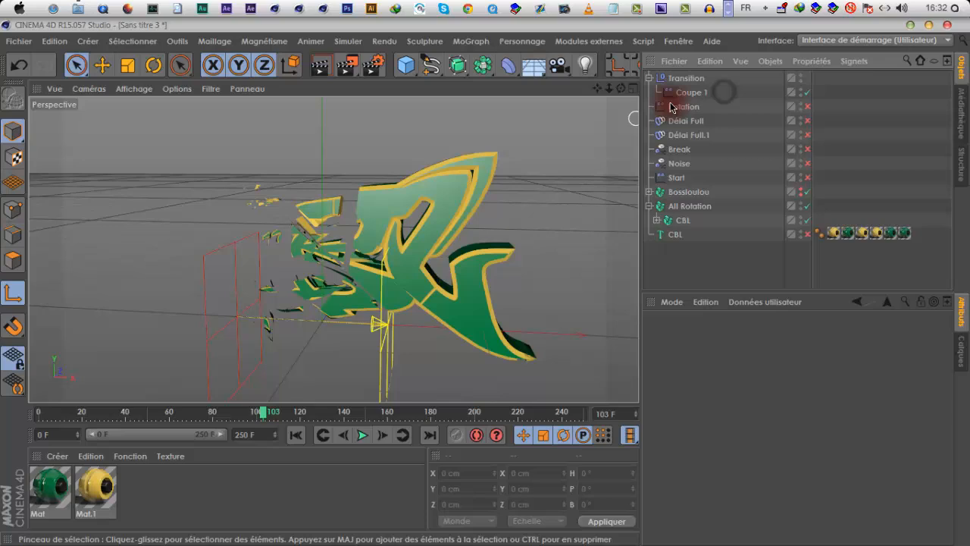
left_click(684, 220)
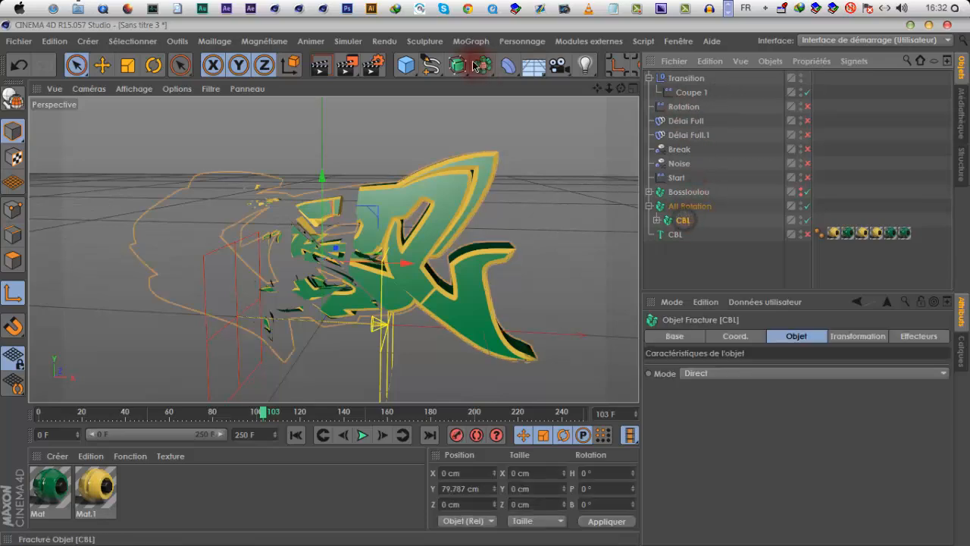
left_click(466, 44)
mouse_move(564, 64)
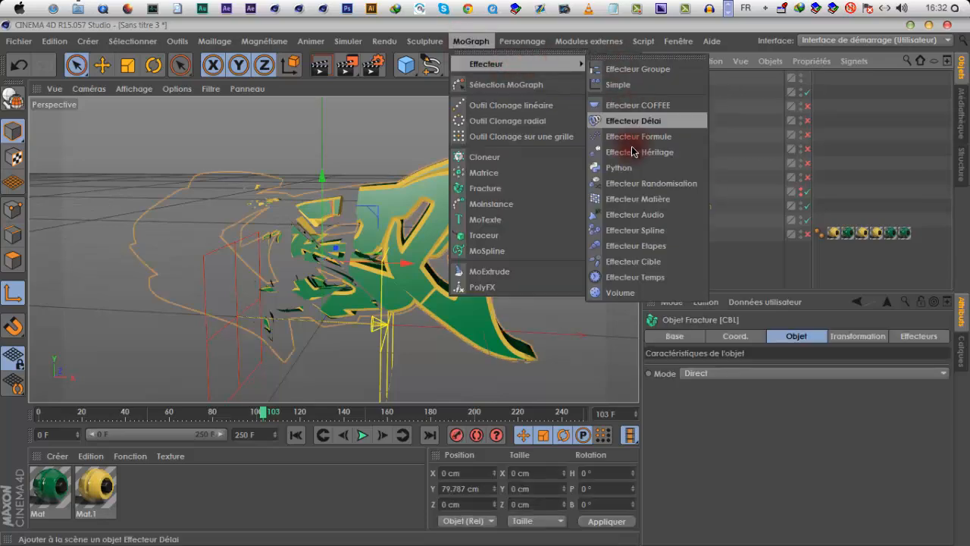
left_click(645, 184)
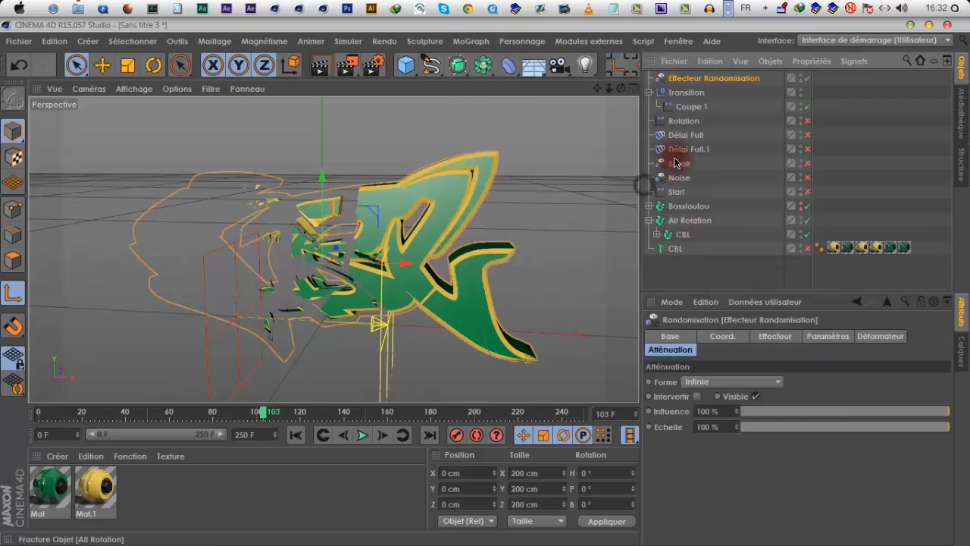
- Rename the Randomisation effector as Random and nest it under Coupe 1
double_click(705, 79)
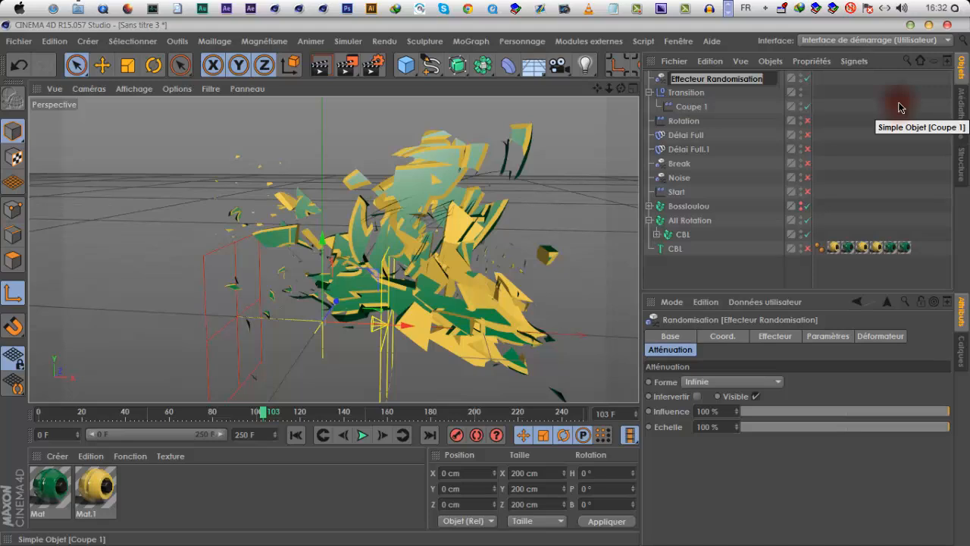
type("ra")
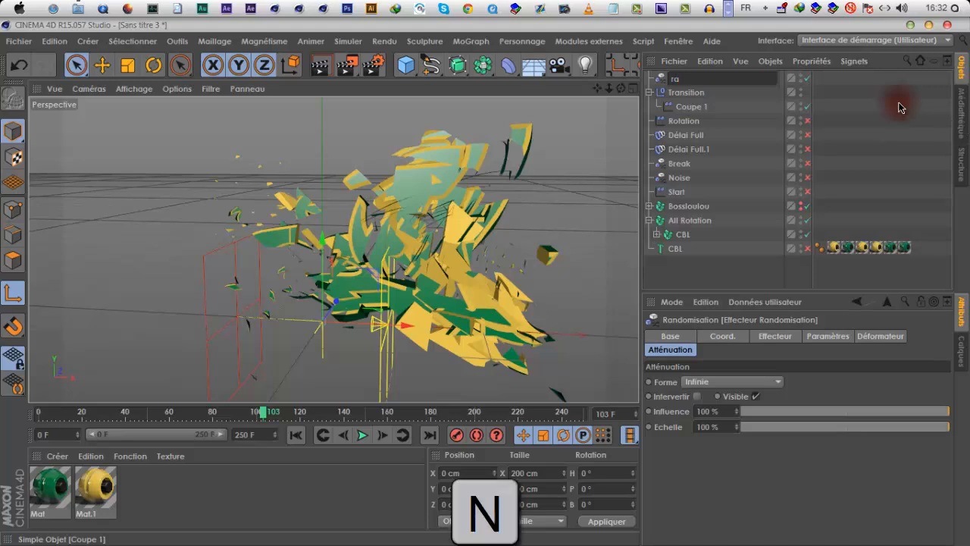
type("ndom")
key("Home")
key("Delete")
type("R")
left_click(892, 133)
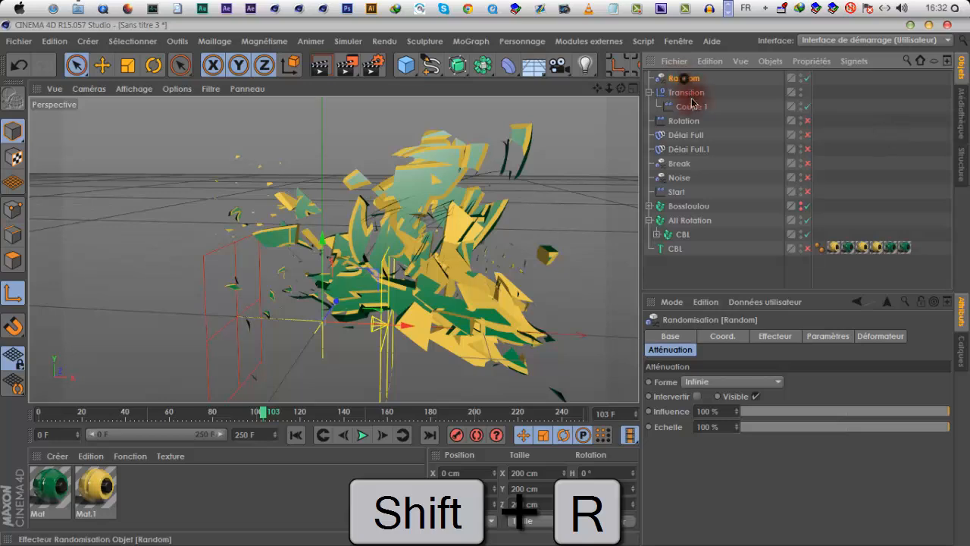
left_click_drag(692, 107, 691, 107)
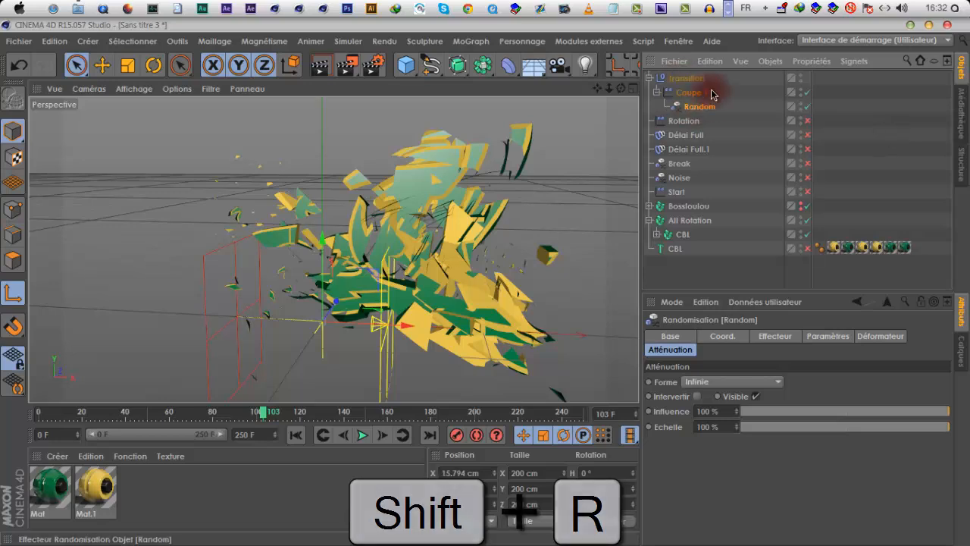
- Set the Random effector's X position to 0 cm relative to Coupe 1
left_click(689, 92)
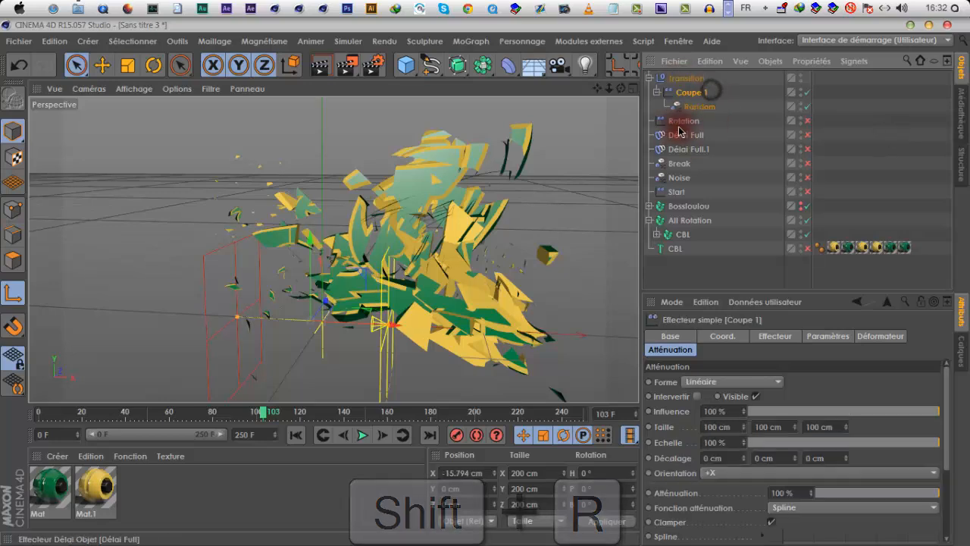
left_click(693, 79)
left_click(701, 95)
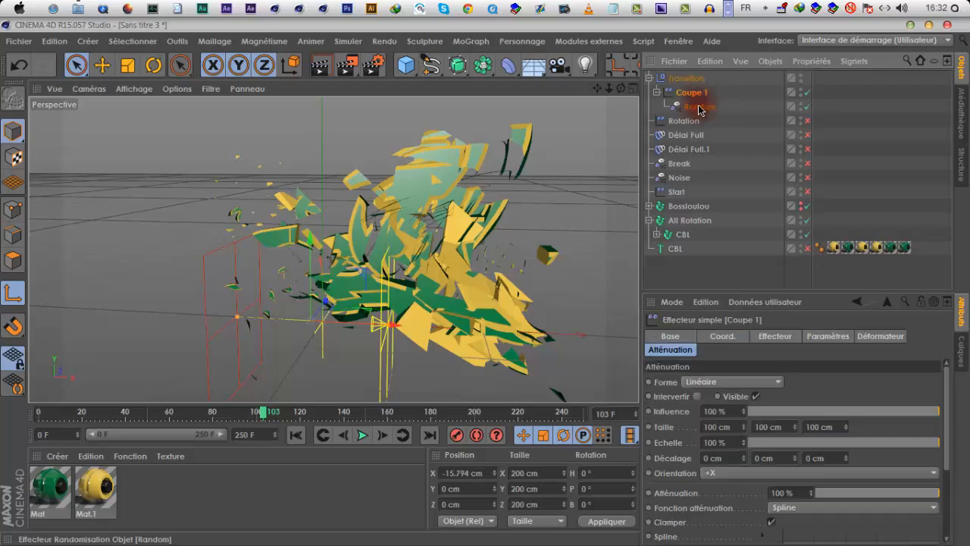
left_click(698, 107)
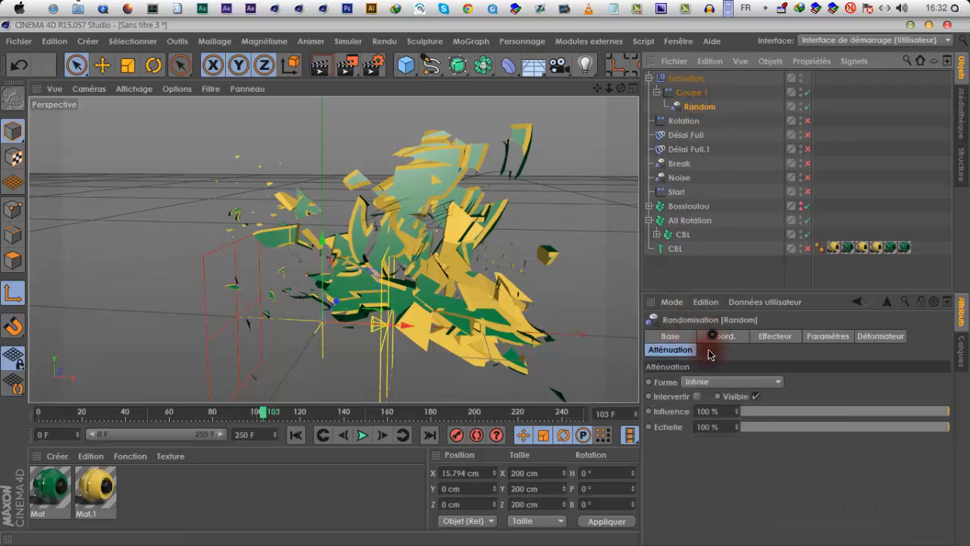
left_click(713, 335)
left_click(783, 490)
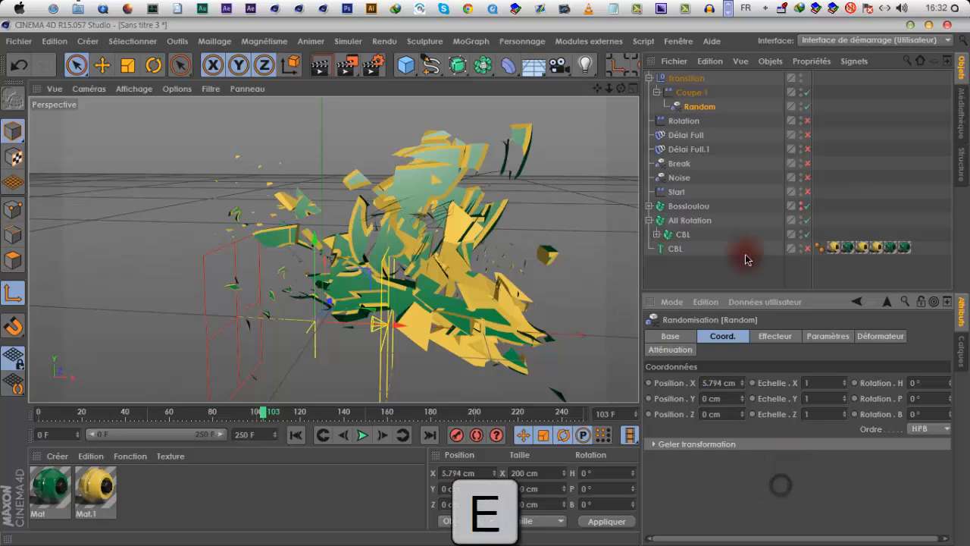
left_click_drag(725, 385, 661, 424)
type("f")
left_click(758, 498)
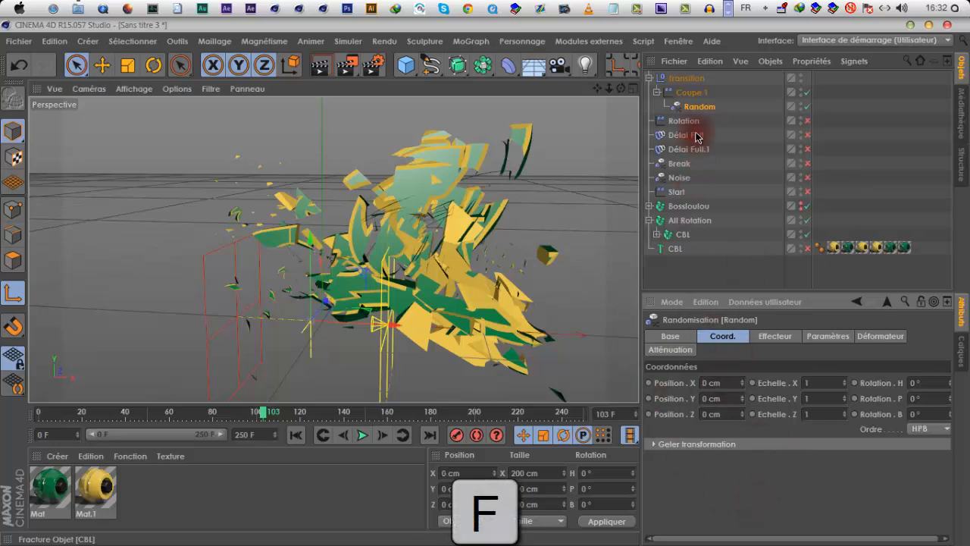
- Set the Coupe 1 effector's X position to 0 cm
left_click(698, 110)
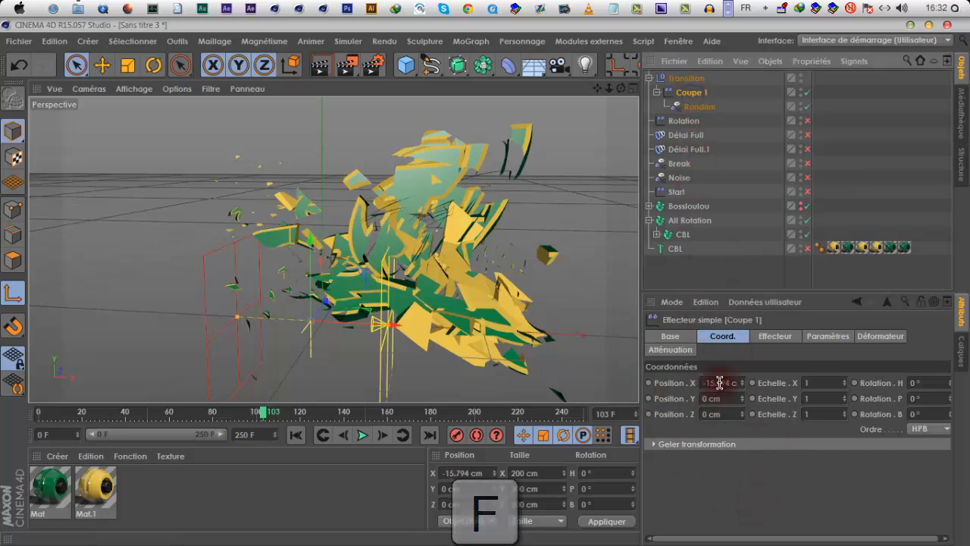
left_click(718, 383)
key("BackSpace")
key("BackSpace")
key("BackSpace")
key("BackSpace")
key("Return")
double_click(732, 383)
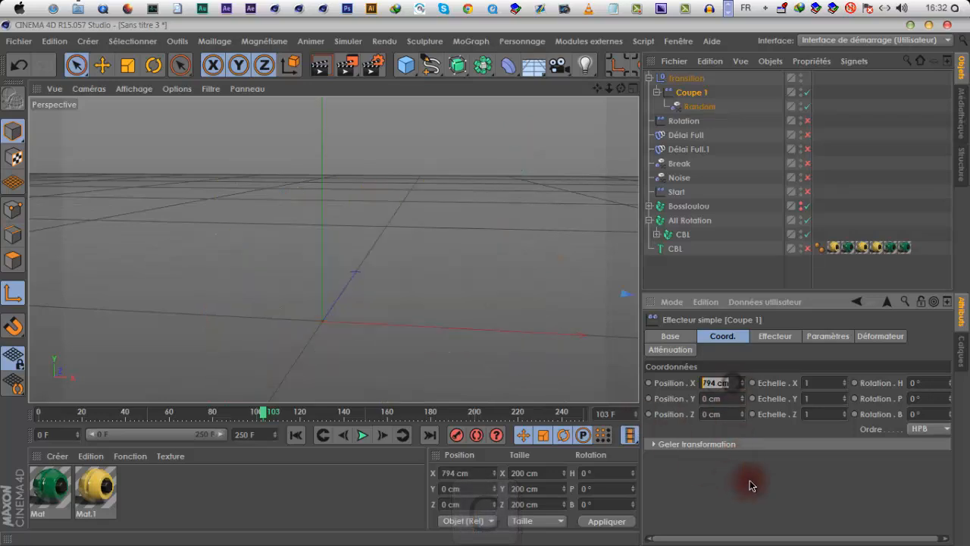
type("0")
key("Return")
- Try moving the Transition null along the X axis and undo the move
left_click(681, 81)
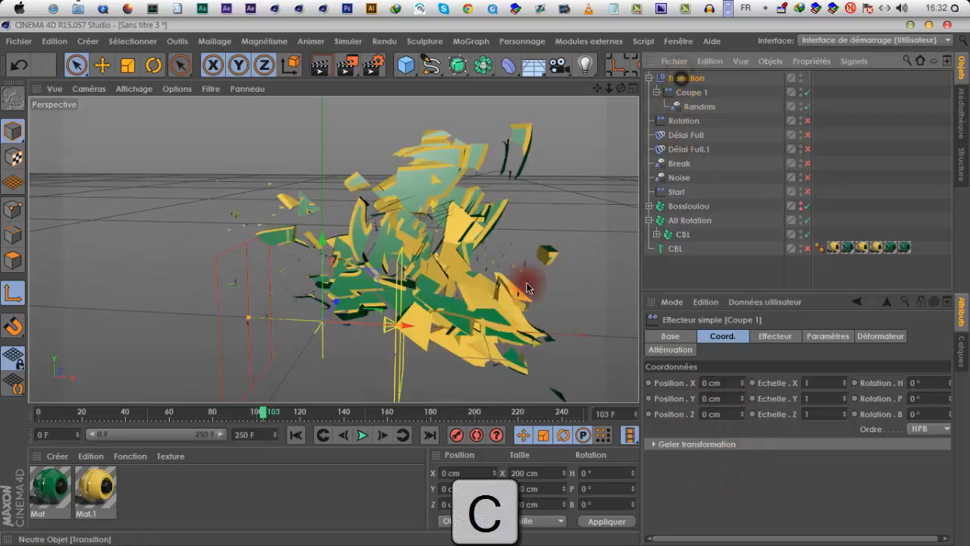
mouse_move(400, 324)
left_mouse_down()
mouse_move(346, 336)
mouse_move(393, 334)
left_mouse_up()
key("ctrl+z")
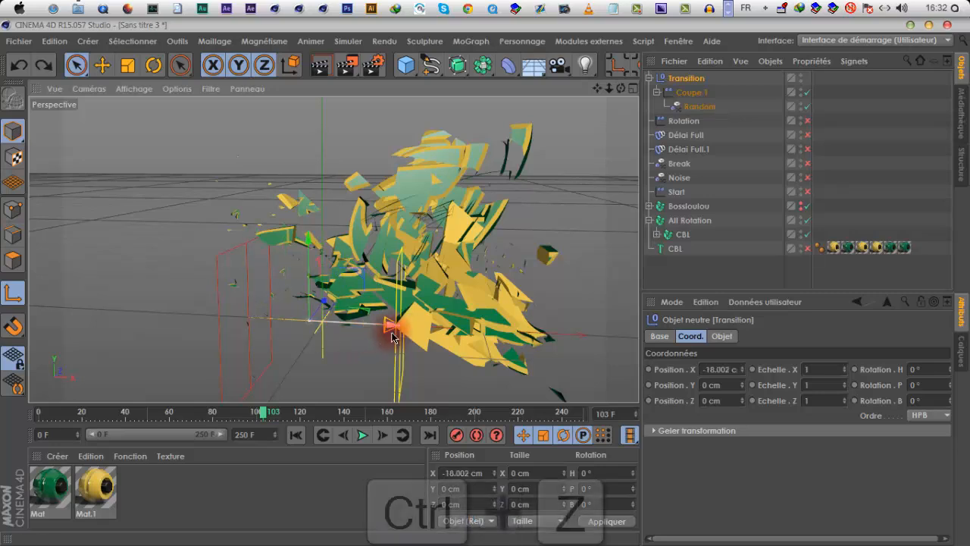
- Enable the Random effector under Coupe 1 and set its falloff shape to Sphère
left_click_drag(405, 327, 379, 303)
left_click(690, 86)
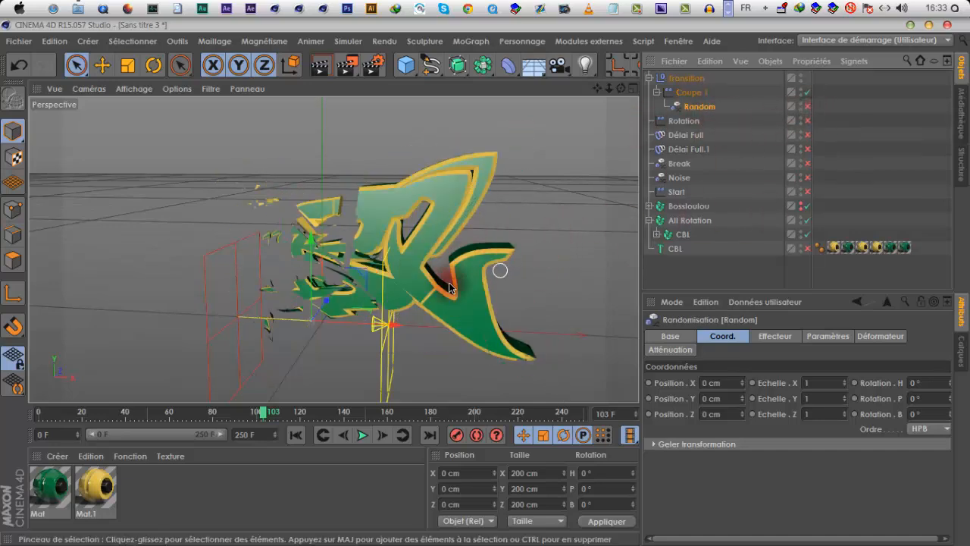
scroll(436, 294, "down", 3)
left_click(807, 107)
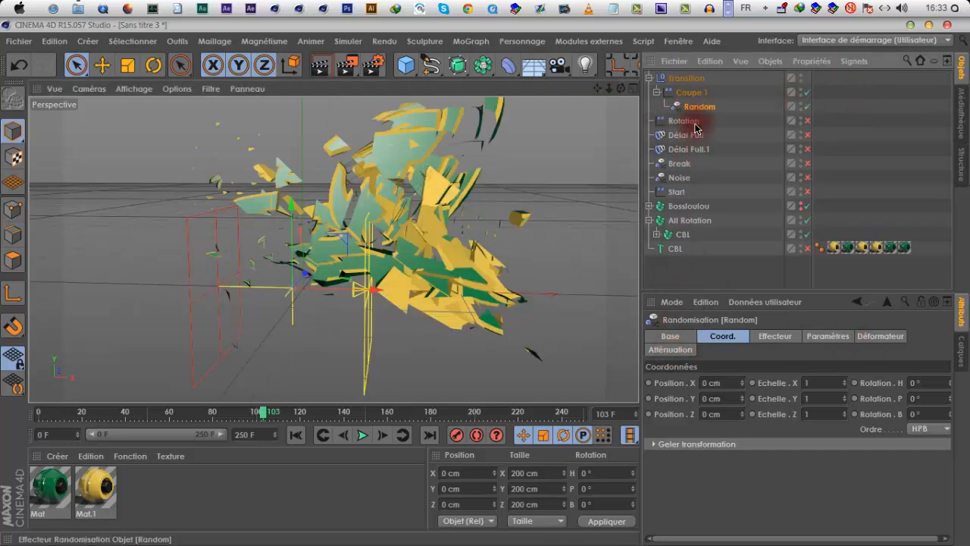
left_click(670, 350)
left_click(704, 382)
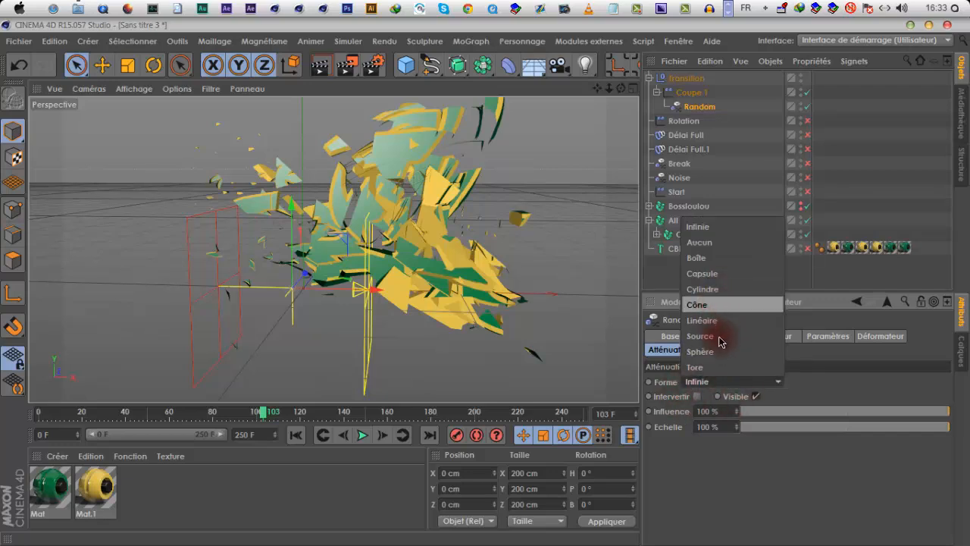
left_click(700, 352)
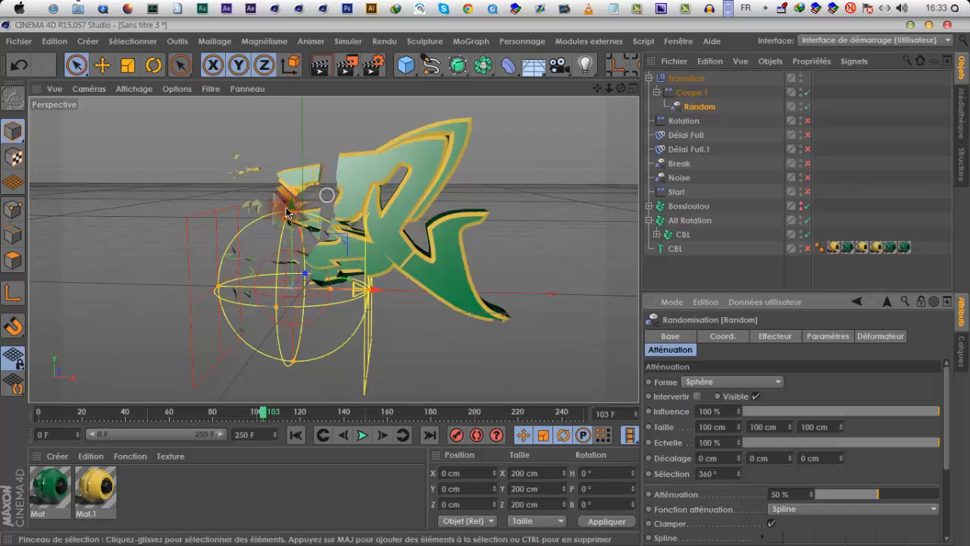
- Raise the Random effector to about 74.7 cm in Y and enlarge its spherical falloff to about 130.2 cm on all axes
left_click_drag(291, 206, 284, 140)
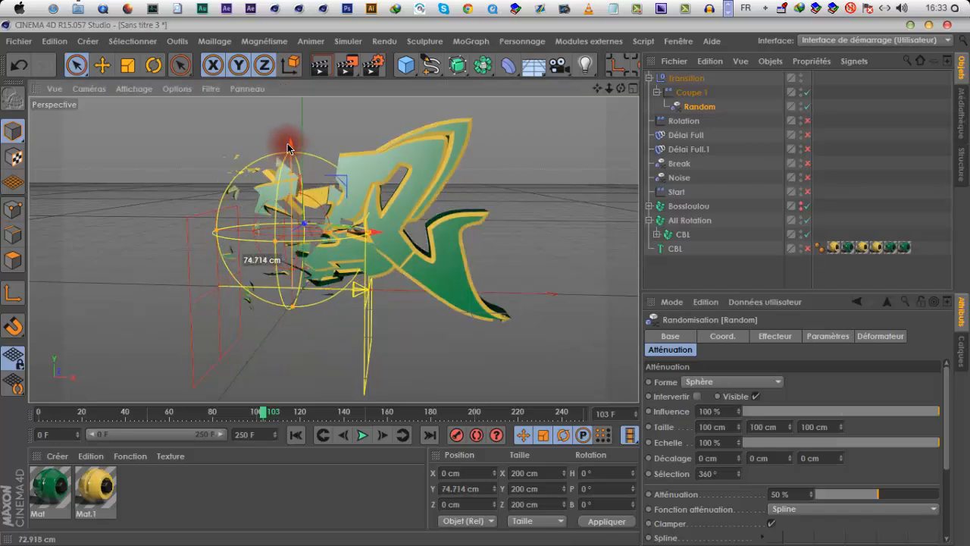
left_click(128, 66)
left_click_drag(108, 104, 318, 125)
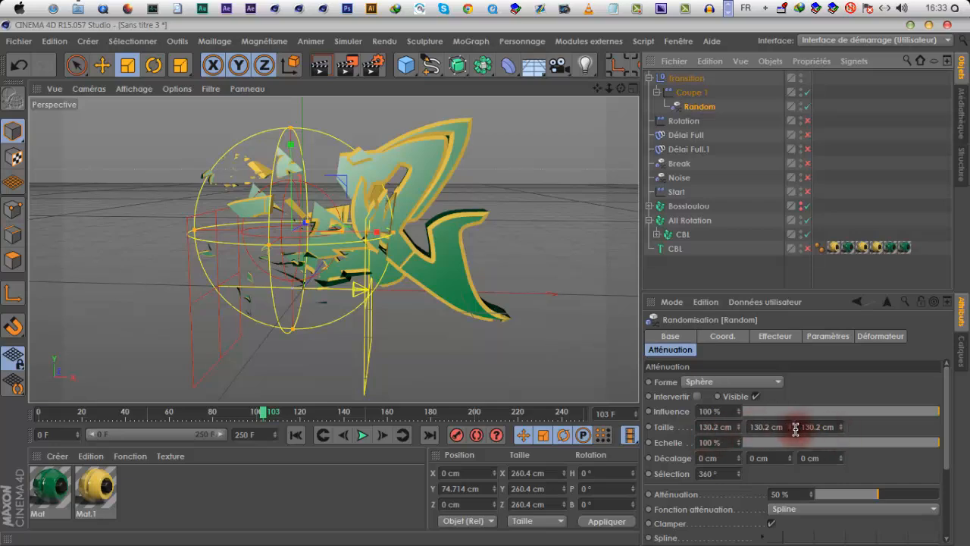
scroll(744, 442, "down", 4)
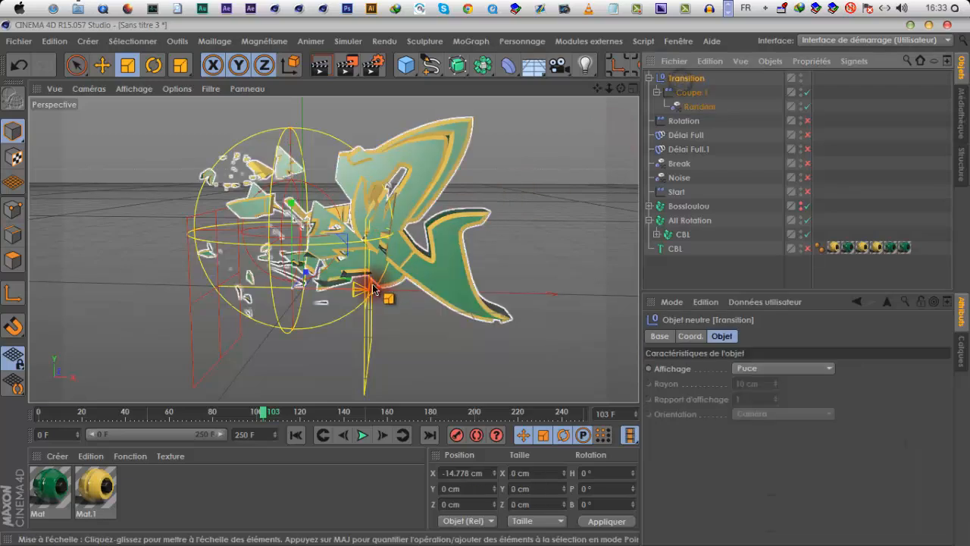
- Test the transition by moving the Transition null along X with Random off and on, leaving it at about -116.8 cm
left_click(76, 65)
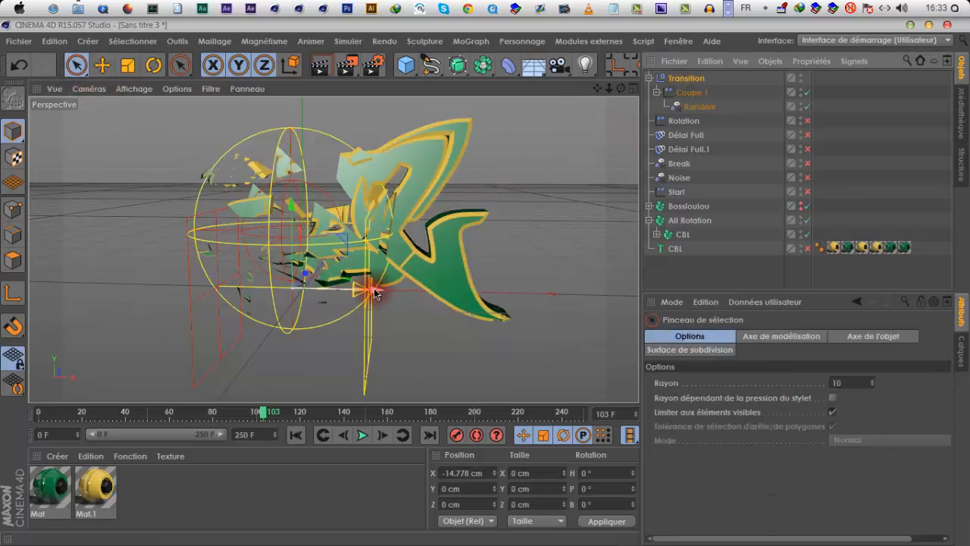
mouse_move(368, 290)
left_mouse_down()
mouse_move(196, 296)
mouse_move(444, 288)
mouse_move(350, 291)
left_mouse_up()
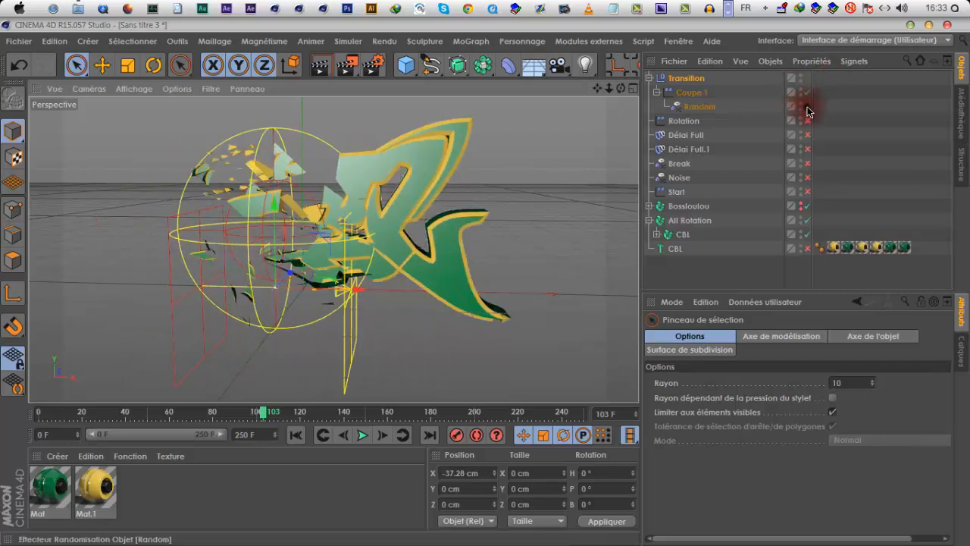
left_click(808, 108)
left_click_drag(322, 292, 455, 292)
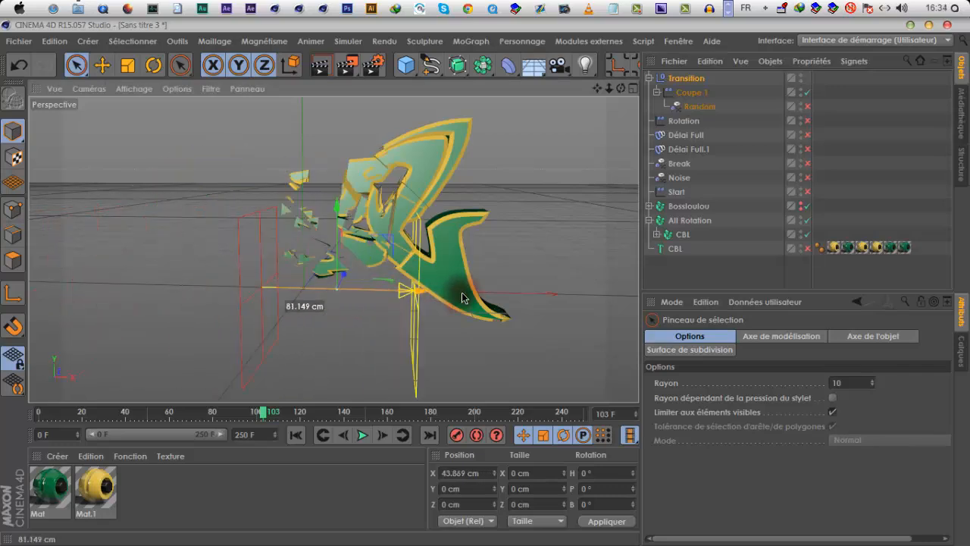
left_click(807, 107)
left_click_drag(441, 291, 347, 289)
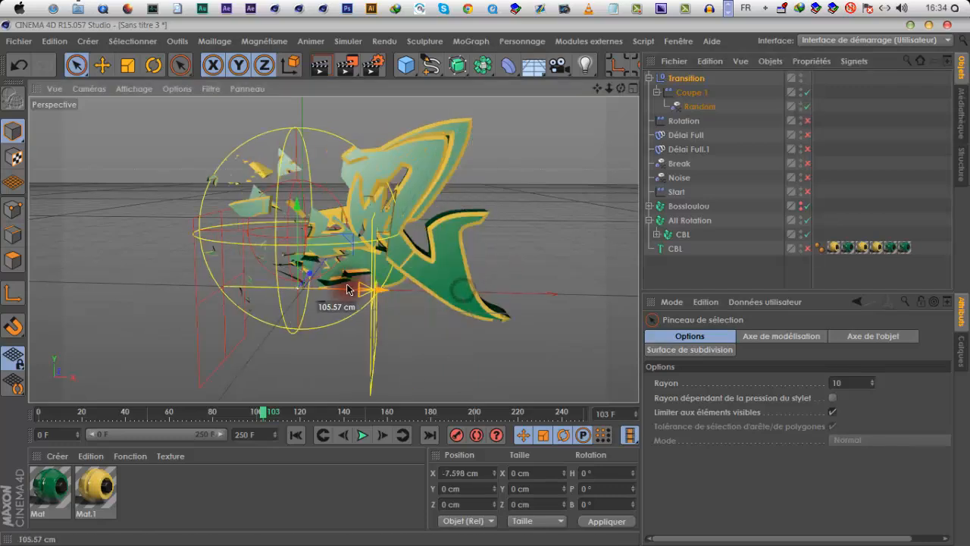
left_click_drag(248, 280, 207, 282)
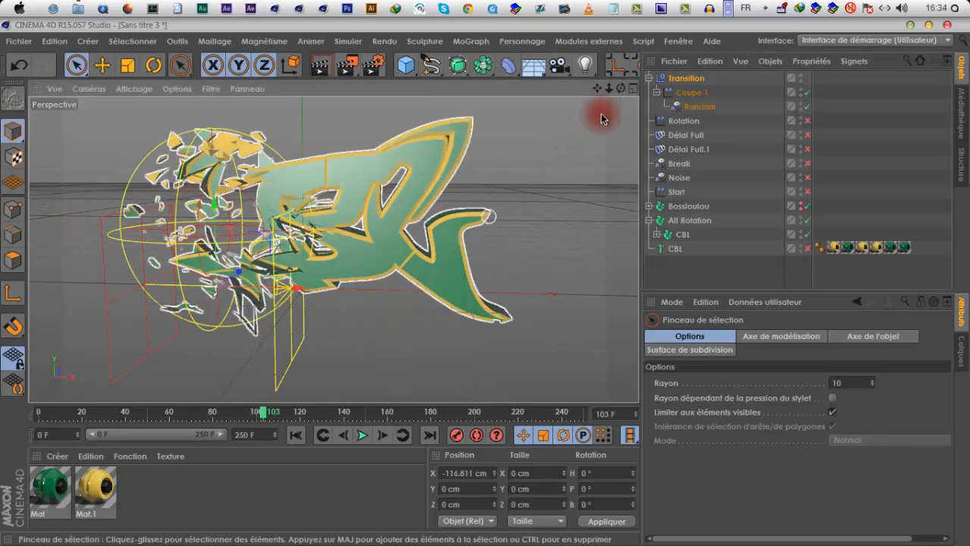
- Set the Random effector's Z position variation to about 164.1 cm
left_click_drag(487, 281, 726, 188, "alt")
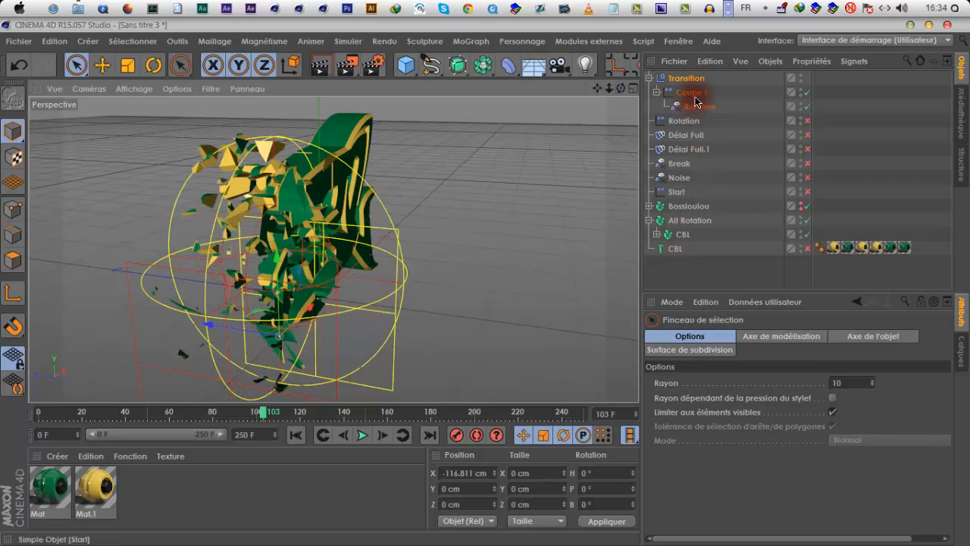
left_click(696, 107)
left_click(775, 335)
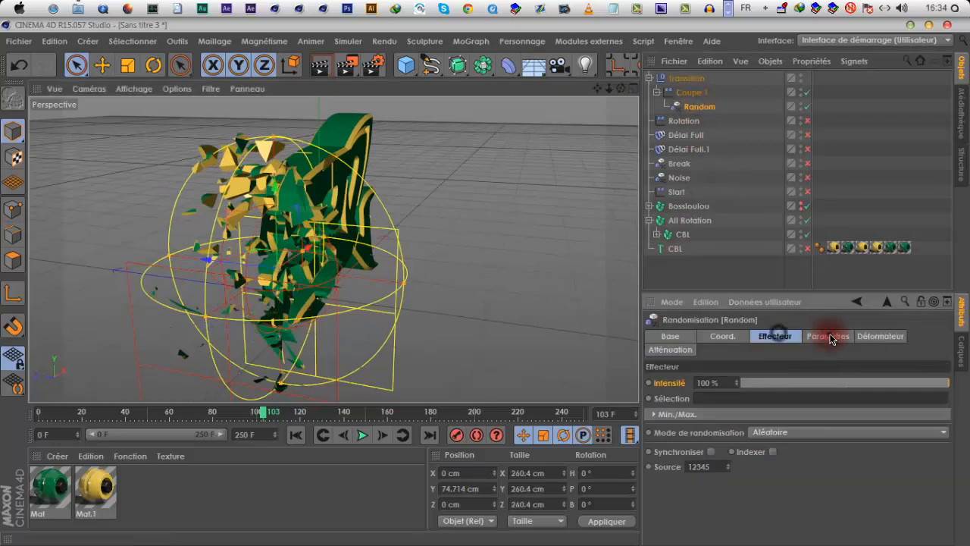
left_click(828, 335)
left_click_drag(736, 456, 734, 456)
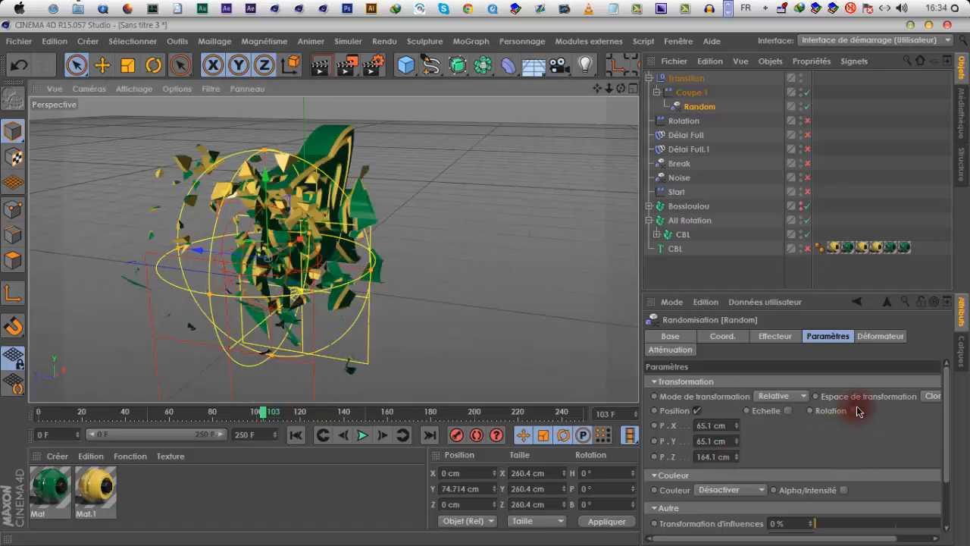
- Enable rotation on the Random effector with about R.H 257°, R.P -117° and R.B 157°
left_click(854, 411)
left_click_drag(894, 425, 893, 421)
left_click_drag(412, 252, 860, 246, "alt")
mouse_move(894, 425)
left_mouse_down()
mouse_move(887, 392)
mouse_move(895, 443)
left_mouse_up()
left_click_drag(889, 523, 879, 498)
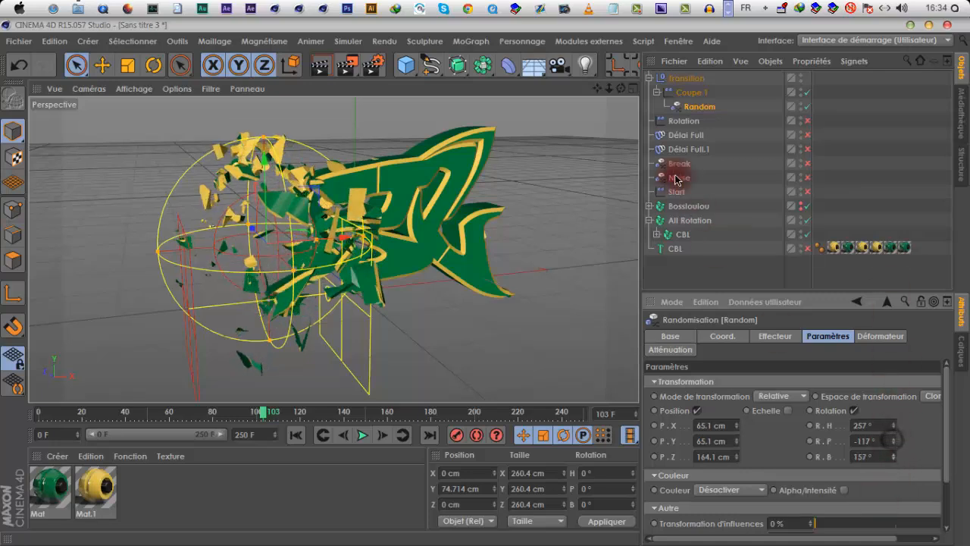
- Move the Transition null along X to about -124.4 cm and inspect the scattered pieces from another angle
left_click(680, 79)
left_click_drag(345, 294, 362, 285)
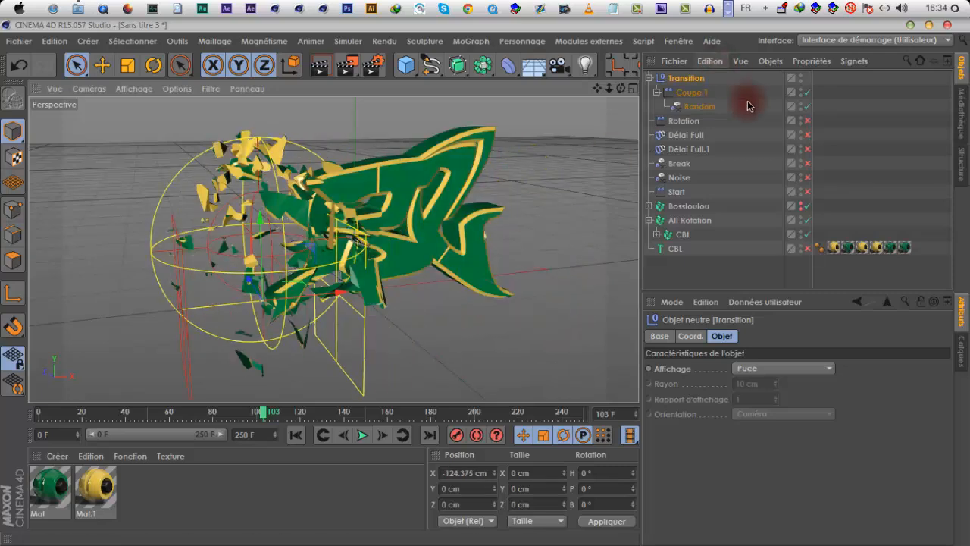
left_click(747, 101)
left_click(716, 94)
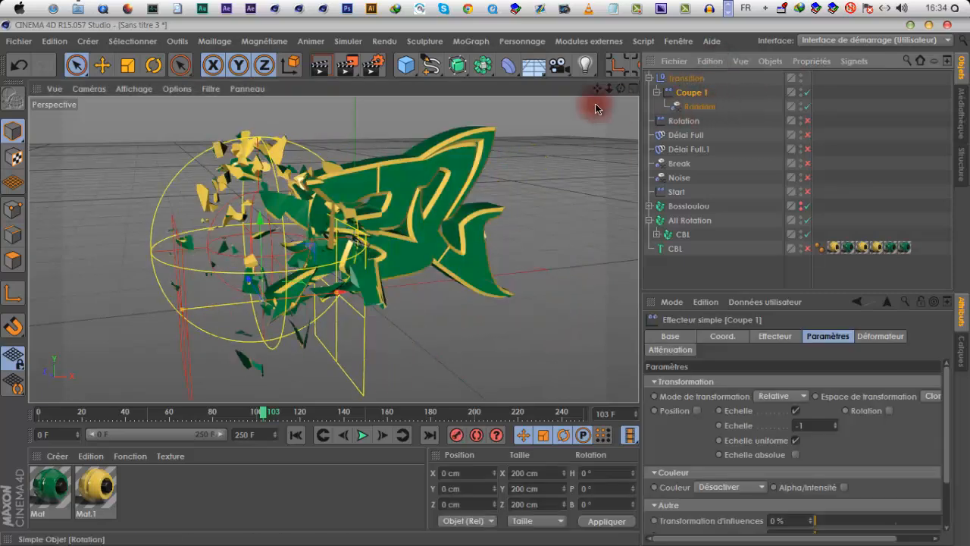
mouse_move(485, 287)
left_mouse_down()
mouse_move(494, 285)
mouse_move(479, 274)
left_mouse_up()
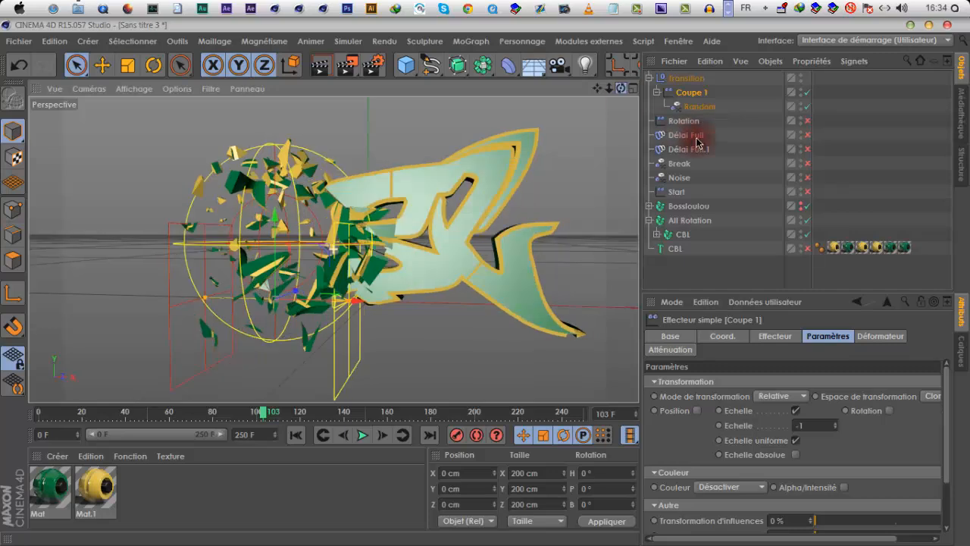
- Check the effectors assigned to the CBL fracture object and rename the Random effector as Random 1
left_click(683, 234)
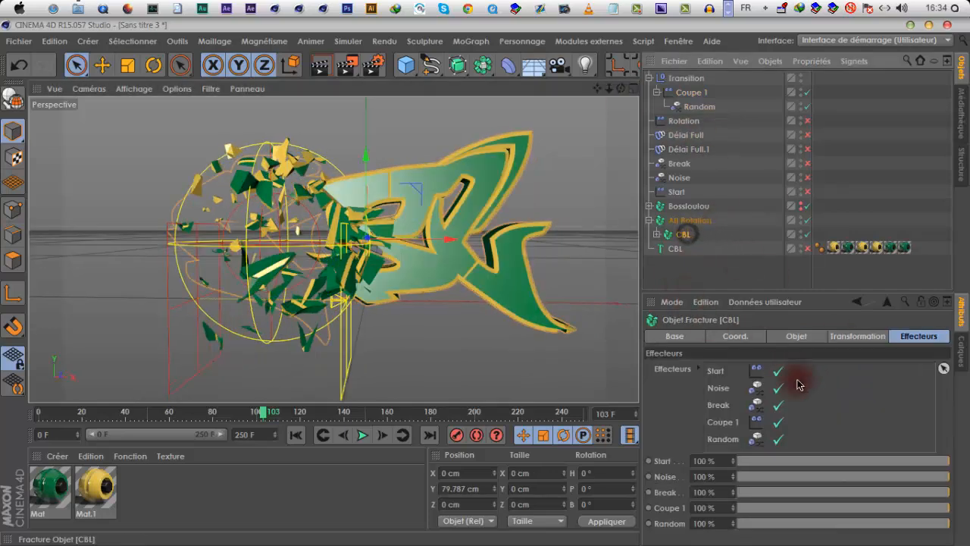
double_click(713, 104)
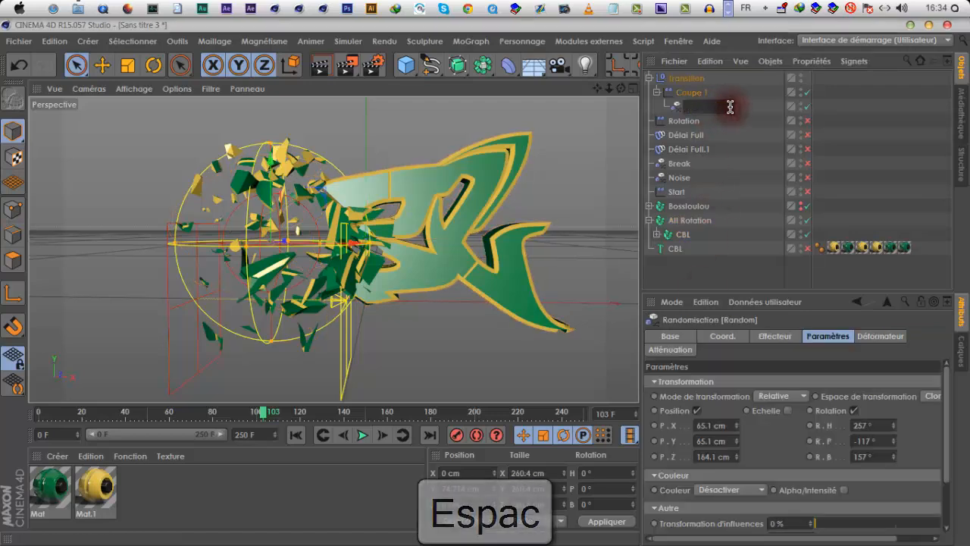
key("ctrl+z")
type("1")
key("Return")
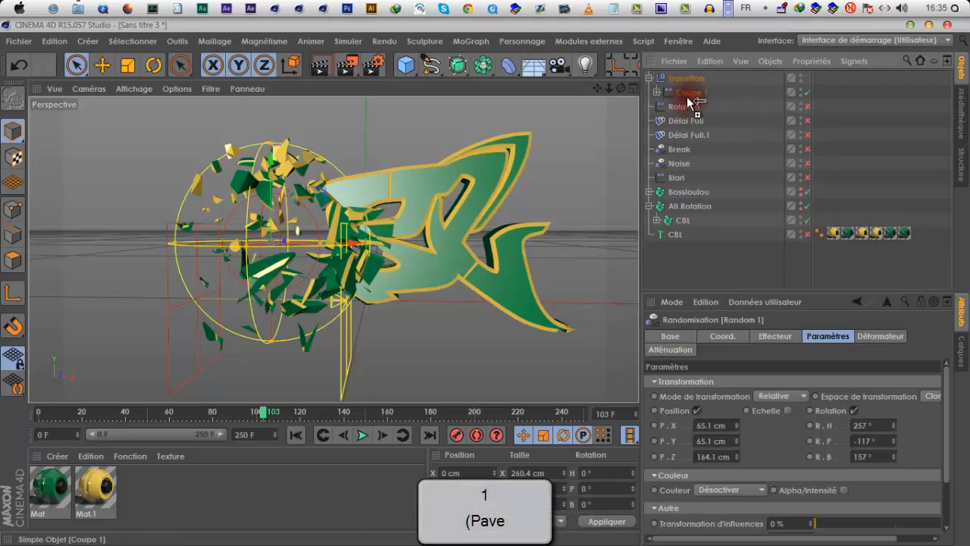
- Duplicate Coupe 1 with its nested random effector inside the Transition null and check the copies' coordinates
left_click_drag(689, 95, 700, 101, "ctrl")
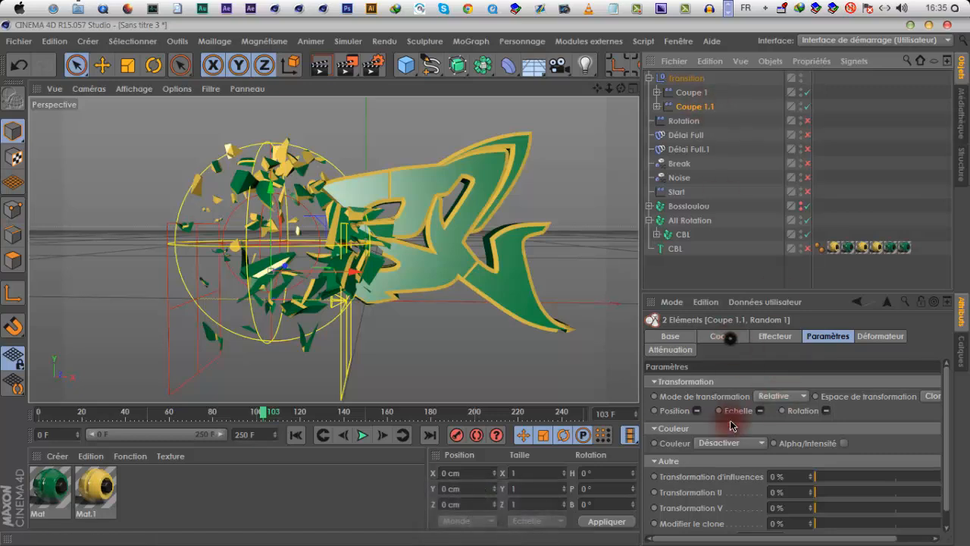
left_click(722, 336)
left_click(691, 105)
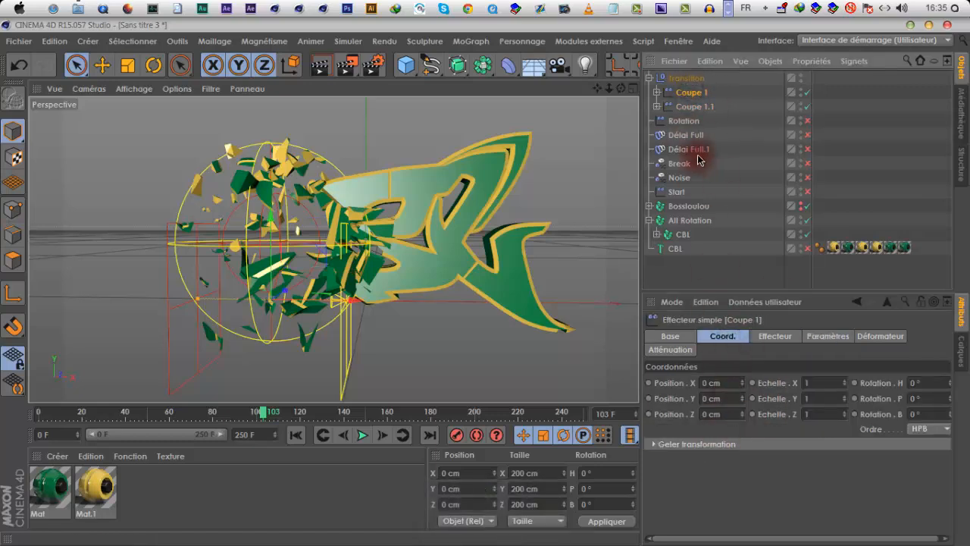
left_click(656, 106)
left_click(698, 121)
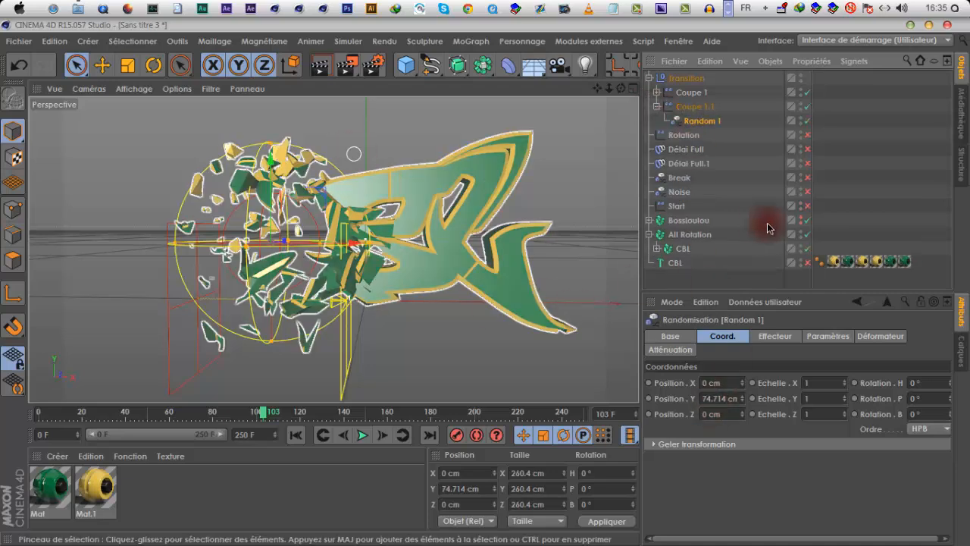
- Rename the duplicated effectors as Coupe 2 and Random 2
double_click(705, 107)
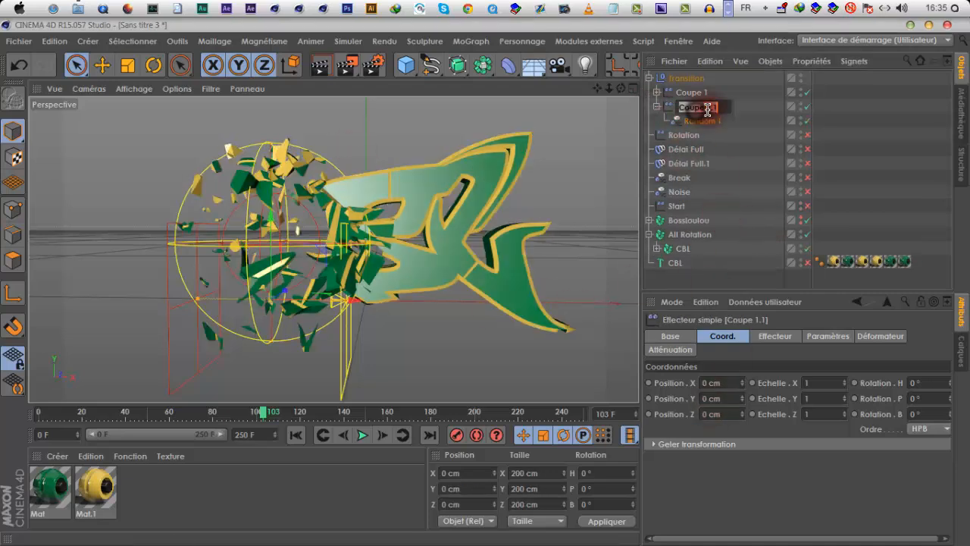
type("2")
double_click(722, 122)
type("2")
left_click(751, 144)
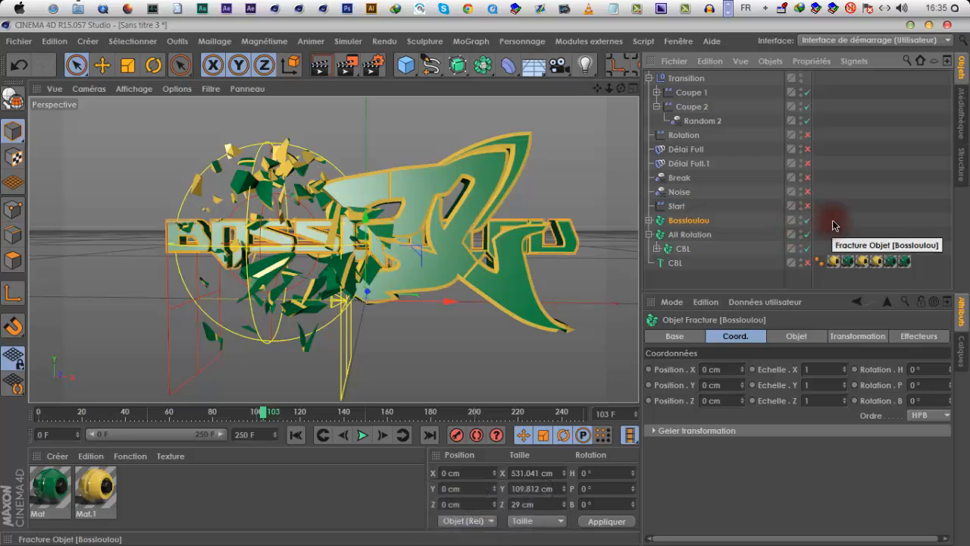
- Assign Coupe 2 and Random 2 as effectors of the Bossloulou fracture object
left_click(649, 220)
left_click(648, 220)
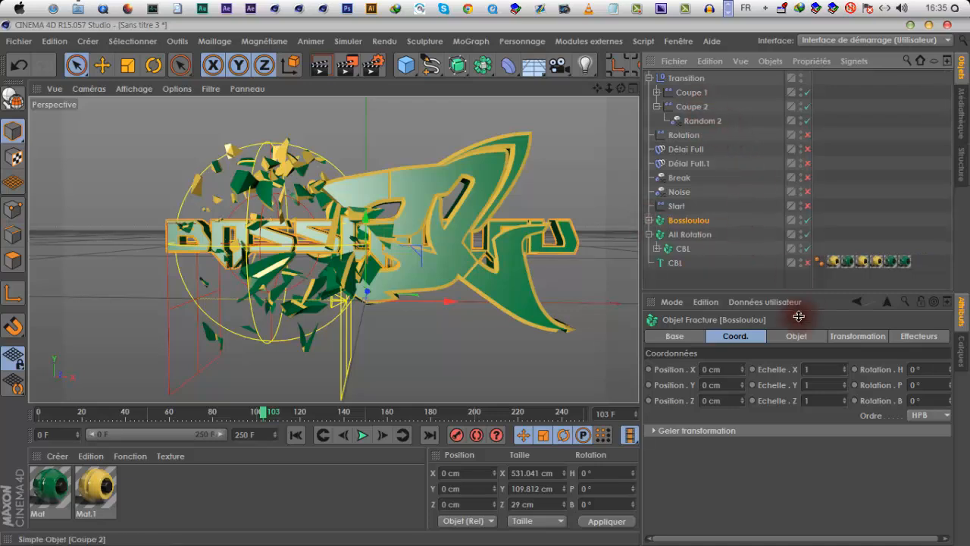
left_click(909, 343)
left_click_drag(689, 107, 743, 400)
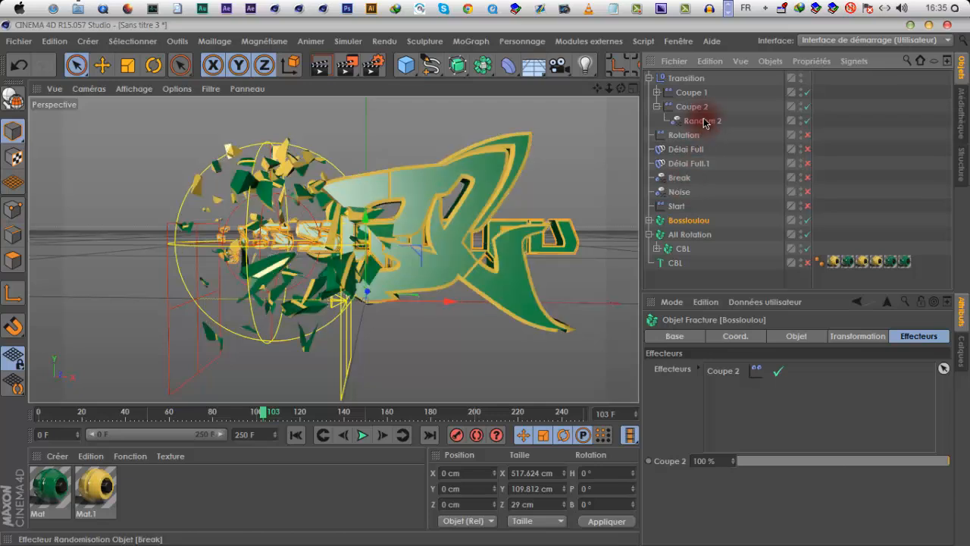
left_click_drag(747, 411, 739, 406)
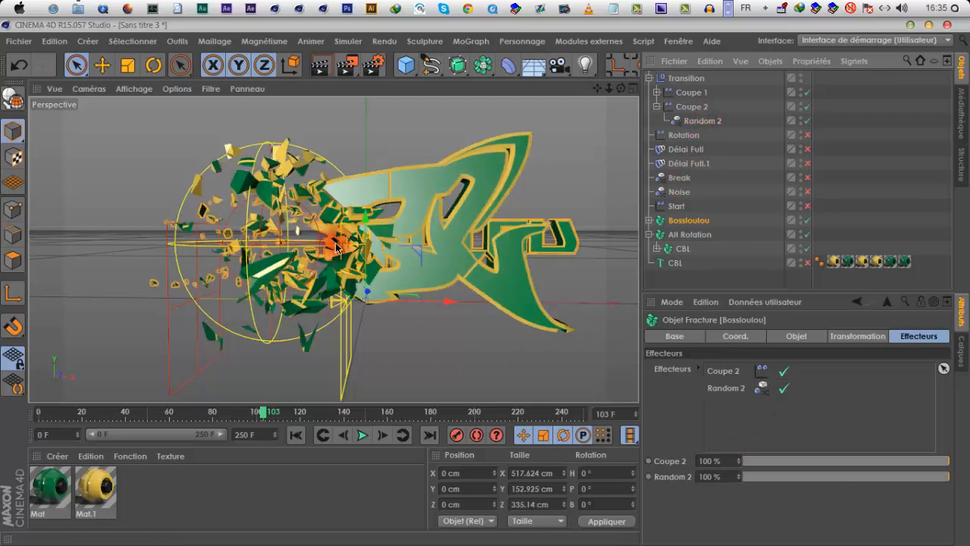
- Set the falloff orientation of the Coupe 2 effector to -X
left_click_drag(621, 89, 421, 321)
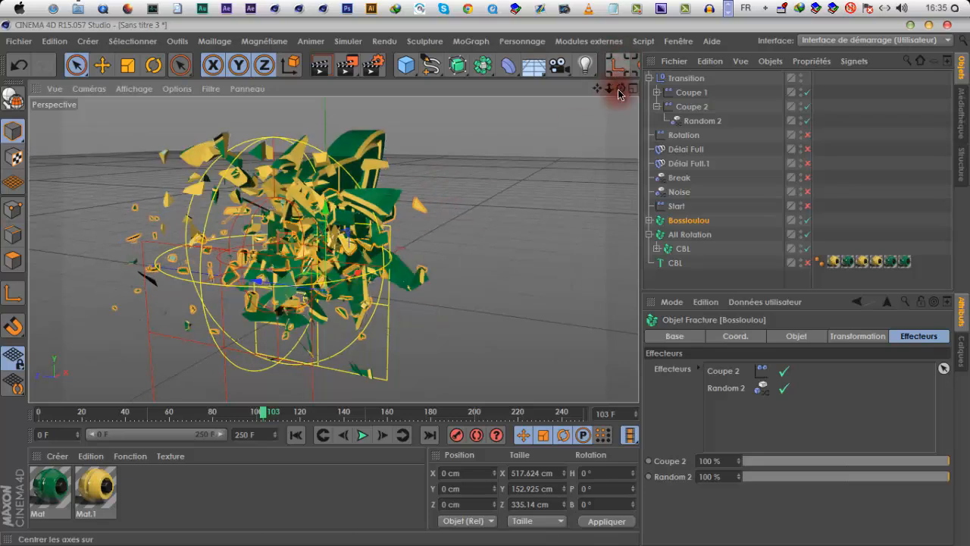
left_click_drag(482, 285, 703, 149)
left_click(693, 107)
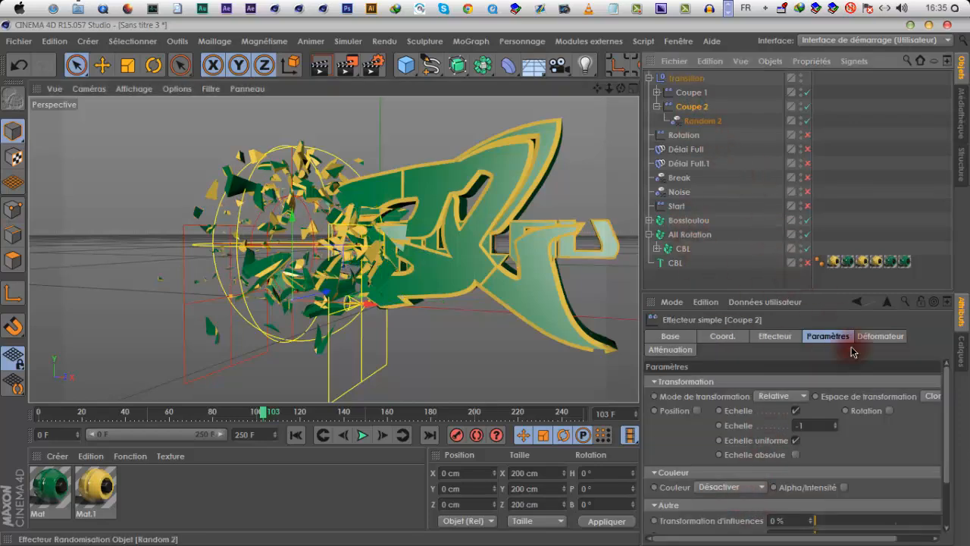
left_click(686, 350)
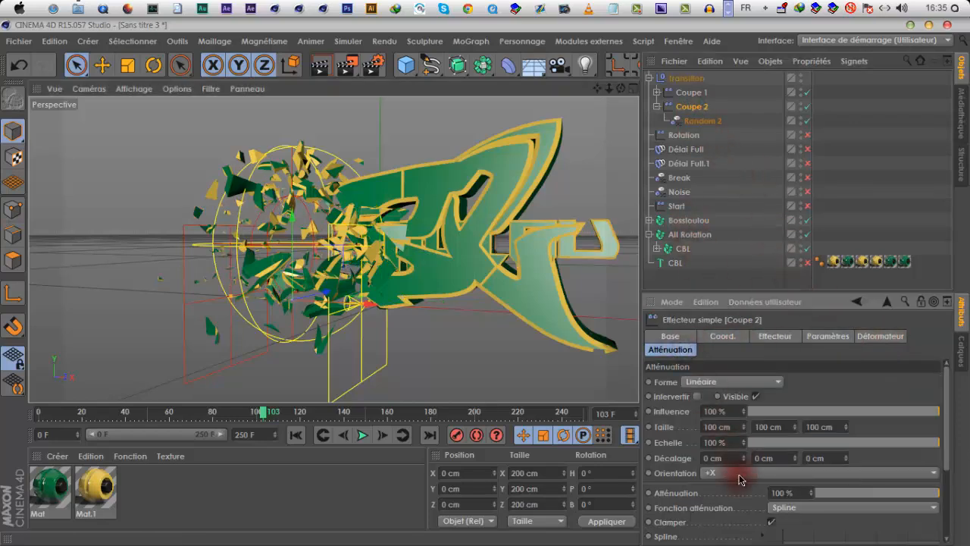
left_click(736, 473)
left_click(735, 396)
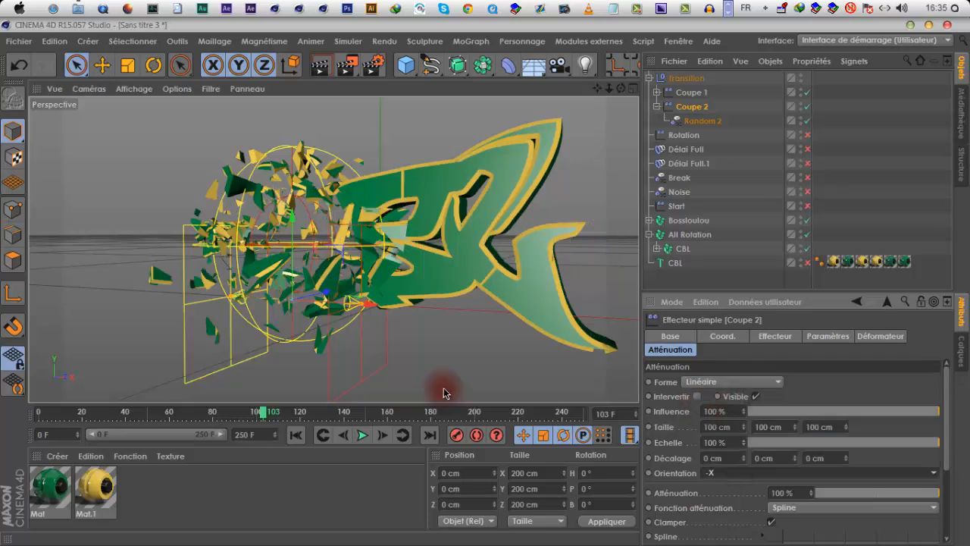
- Slide the Transition null along X to about 201 cm to preview the break-up across the Bossloulou lettering
left_click(684, 79)
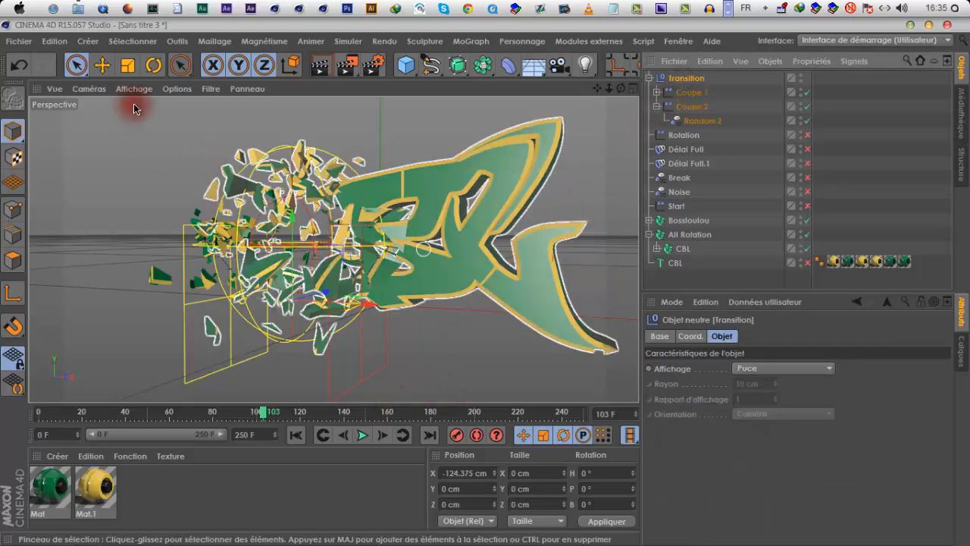
left_click_drag(487, 288, 629, 308, "alt")
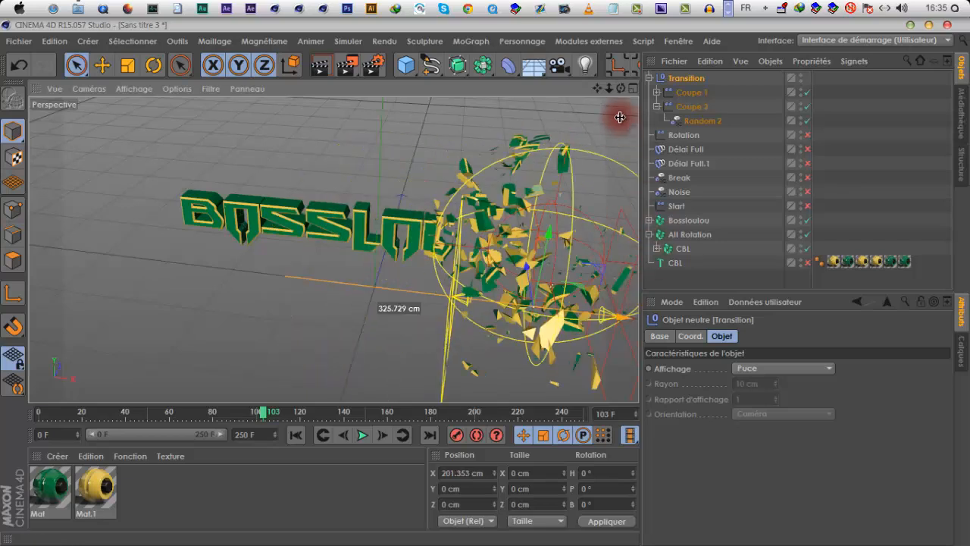
left_click_drag(619, 91, 688, 108)
- Move the Coupe 2 effector along X to about -33 cm within Transition, with the Transition null at X about 178 cm
left_click(690, 106)
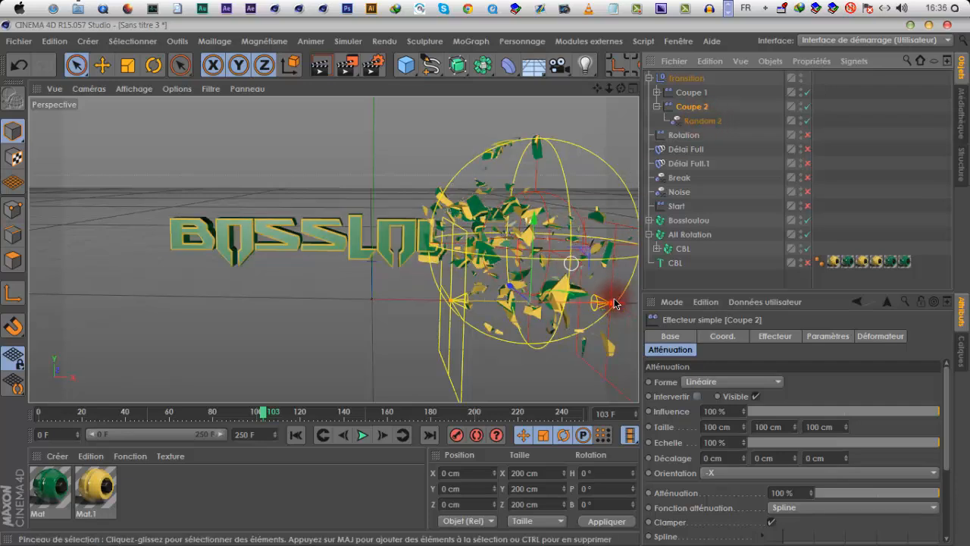
left_click_drag(614, 306, 558, 284)
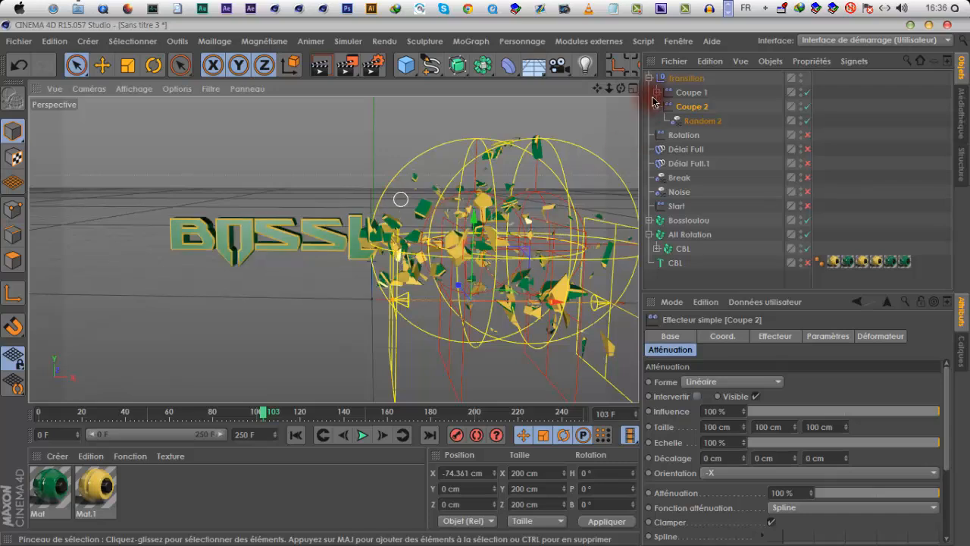
left_click(667, 78)
left_click_drag(563, 309, 465, 286)
left_click(687, 107)
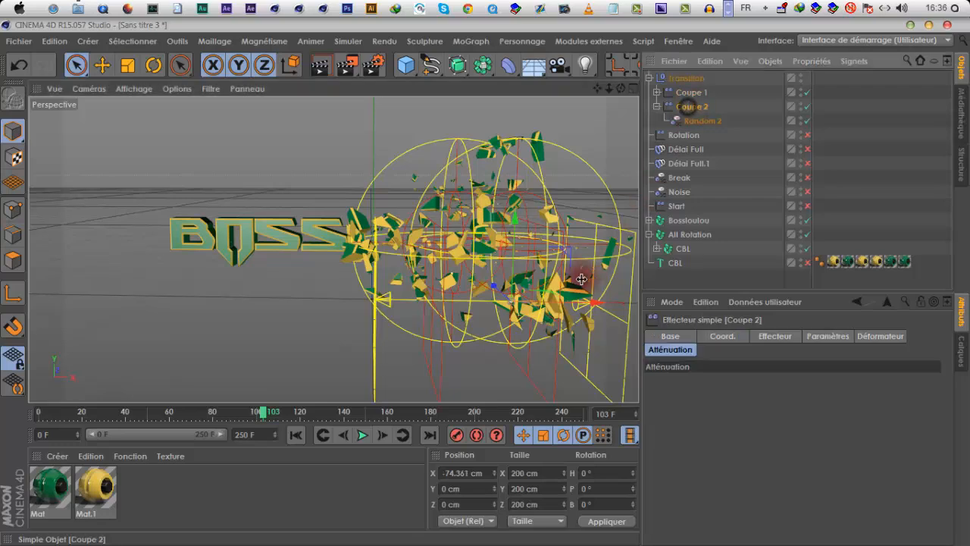
left_click_drag(581, 278, 579, 309)
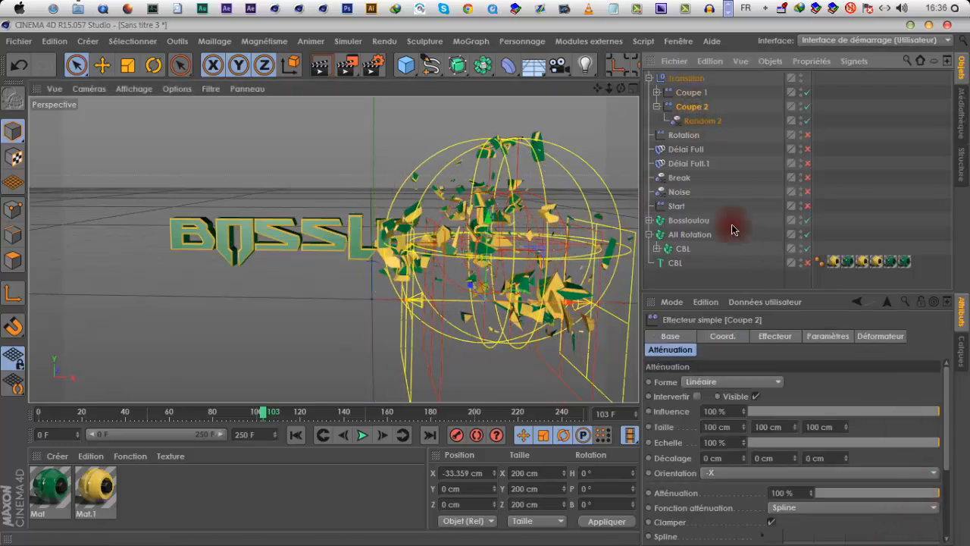
- Set the Atténuation amount of the Random 1 and Random 2 effectors together to 100 %
left_click(656, 92)
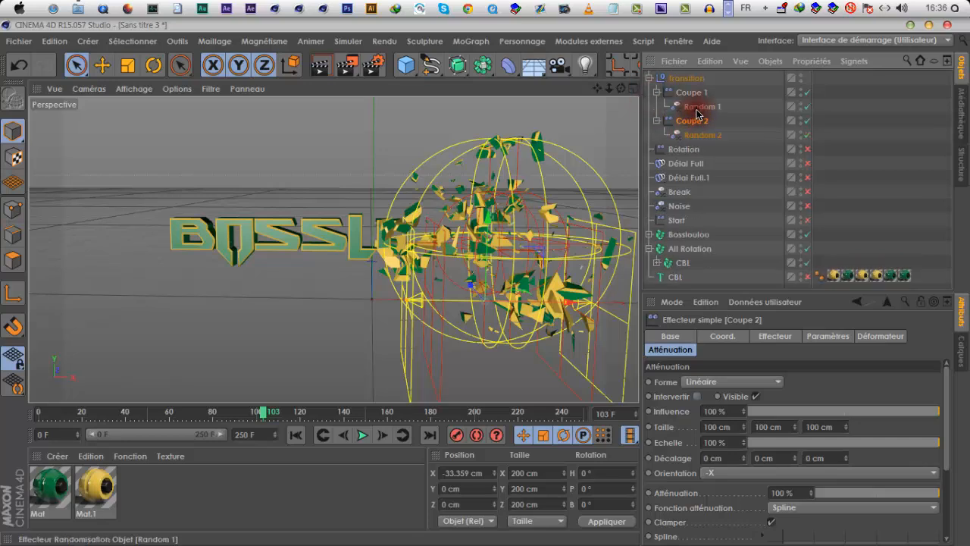
left_click(696, 107)
left_click(701, 135, "ctrl")
left_click_drag(891, 500, 968, 476)
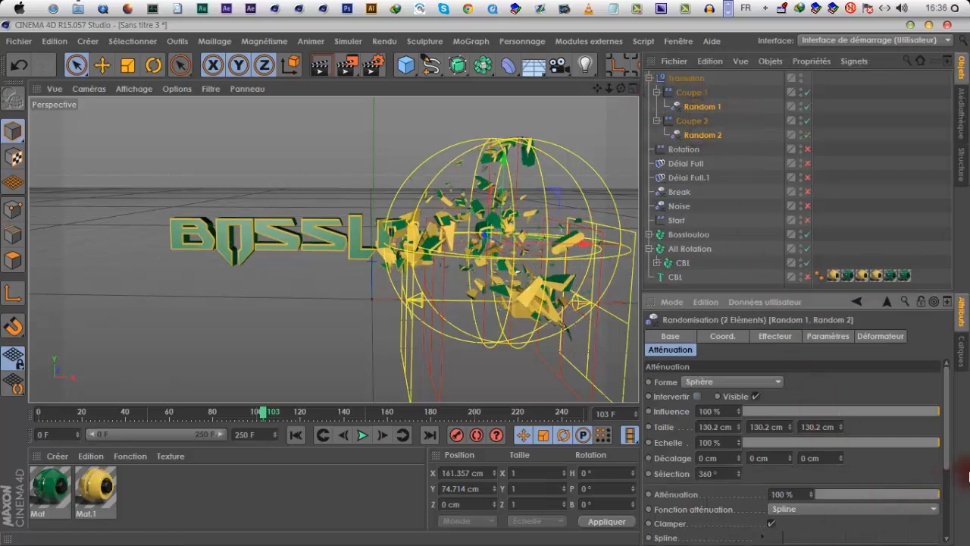
- Move the Transition null along X past the end of the Bossloulou lettering, to about 442 cm
left_click(691, 120)
left_click(688, 79)
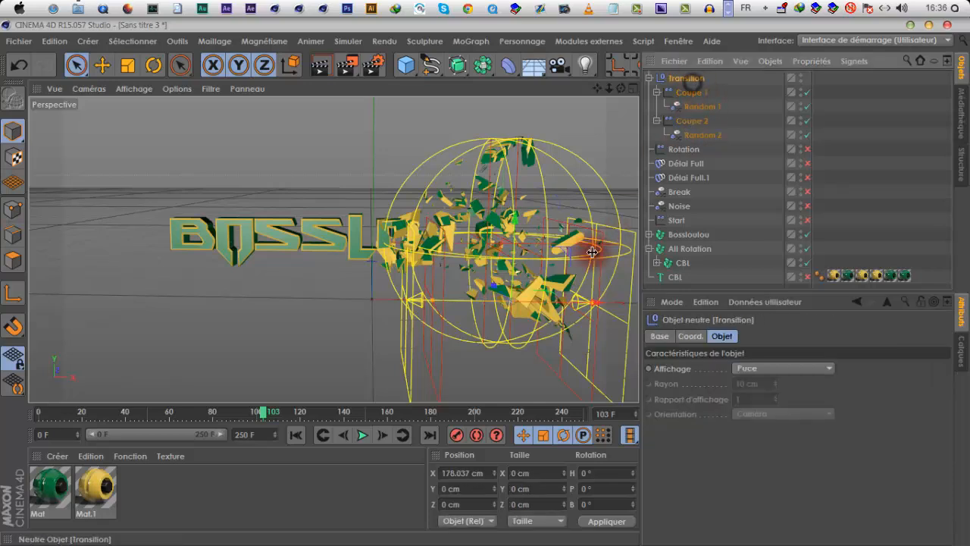
left_click_drag(598, 306, 616, 272)
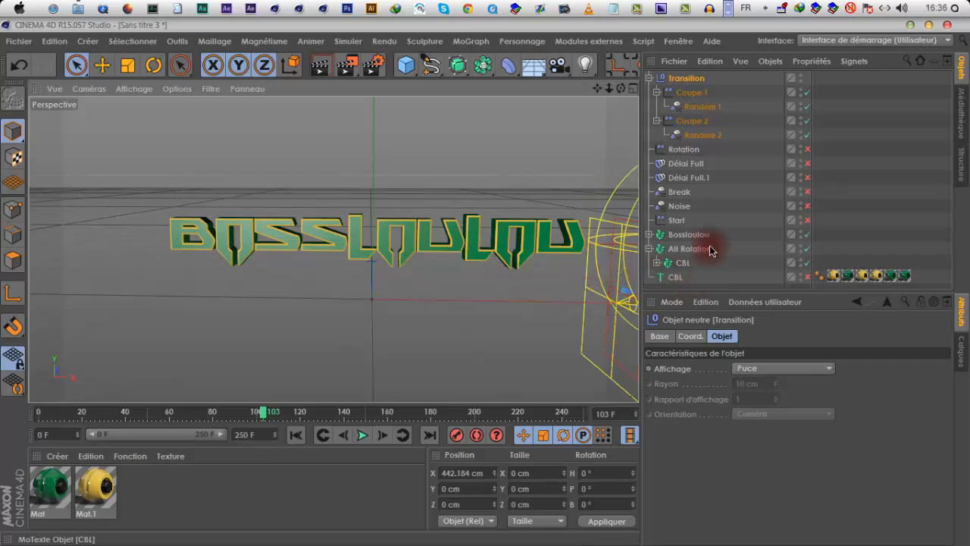
- Raise the axis of the Bossloulou fracture object to the middle of the lettering, at Y about 78 cm
left_click(689, 234)
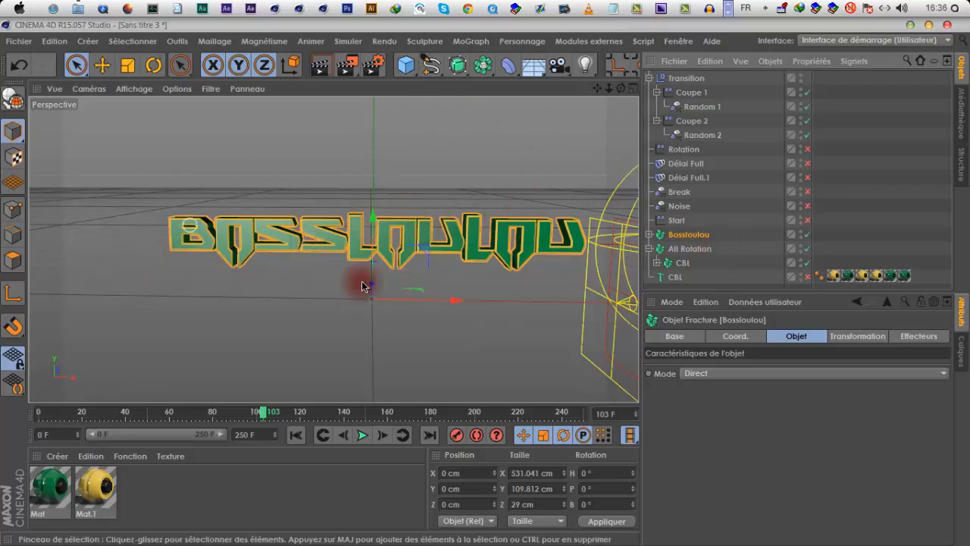
left_click(13, 292)
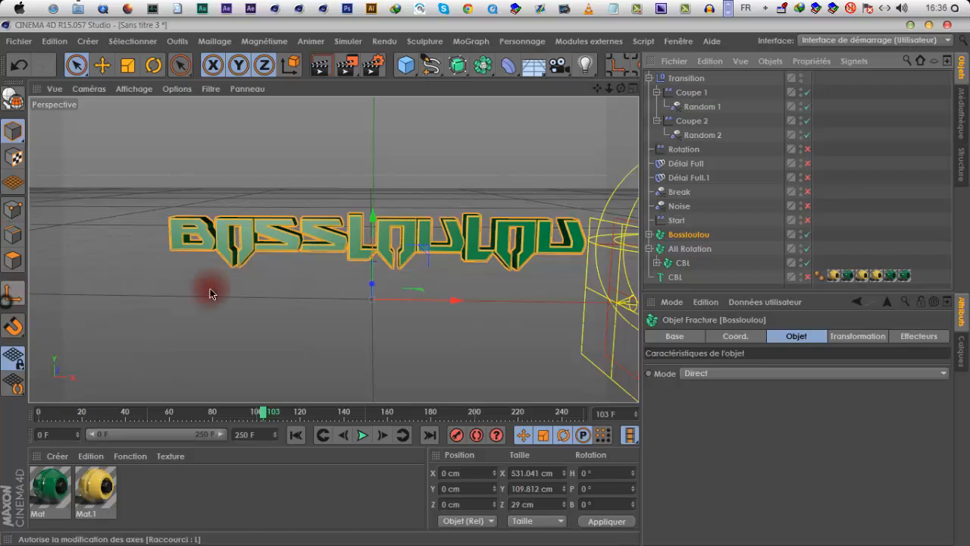
left_click_drag(372, 218, 369, 153)
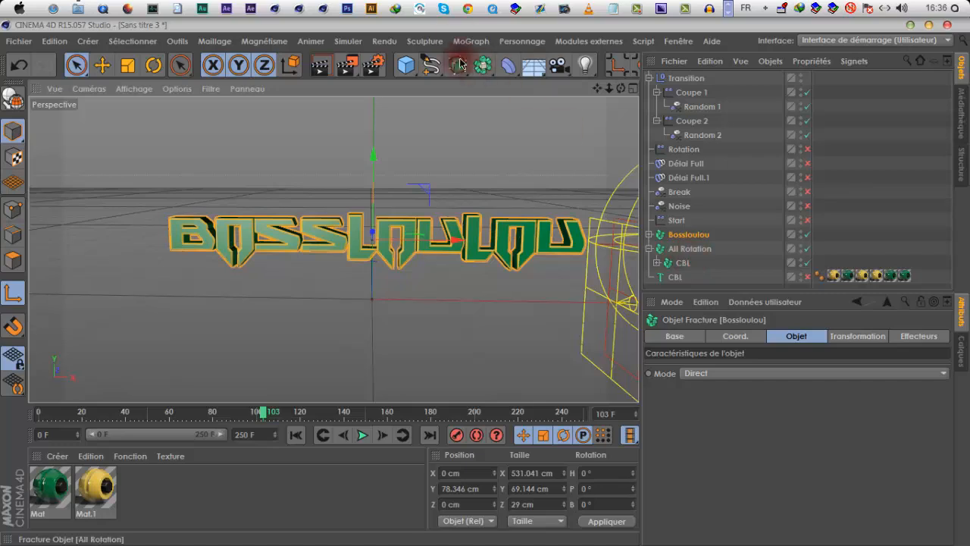
- Add a Fracture object and rename it All Rotation 2
left_click_drag(465, 71, 495, 188)
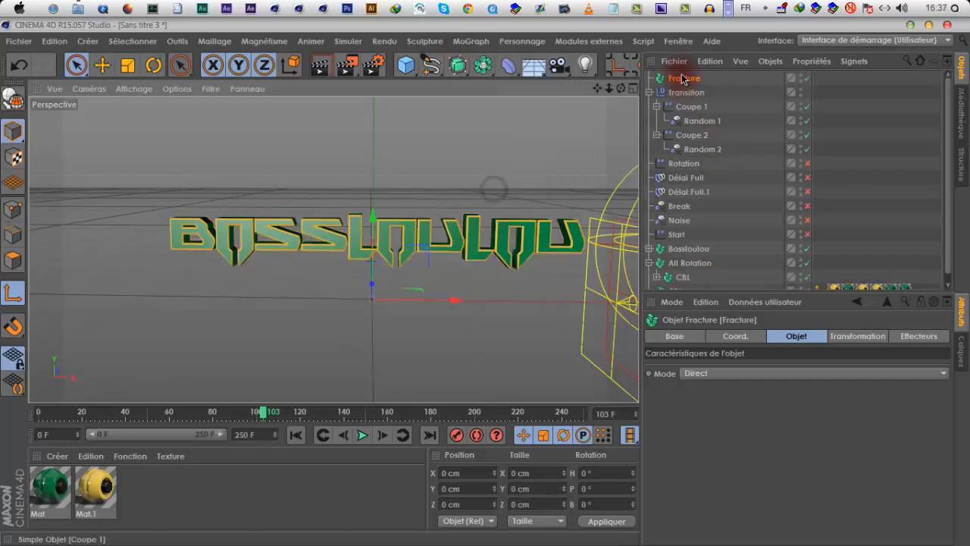
double_click(682, 78)
type("All ")
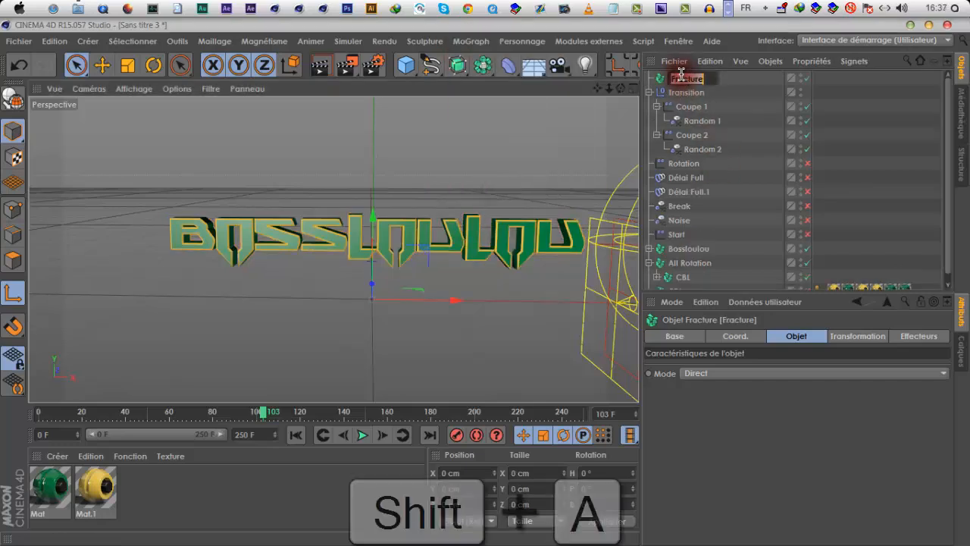
type("Rota")
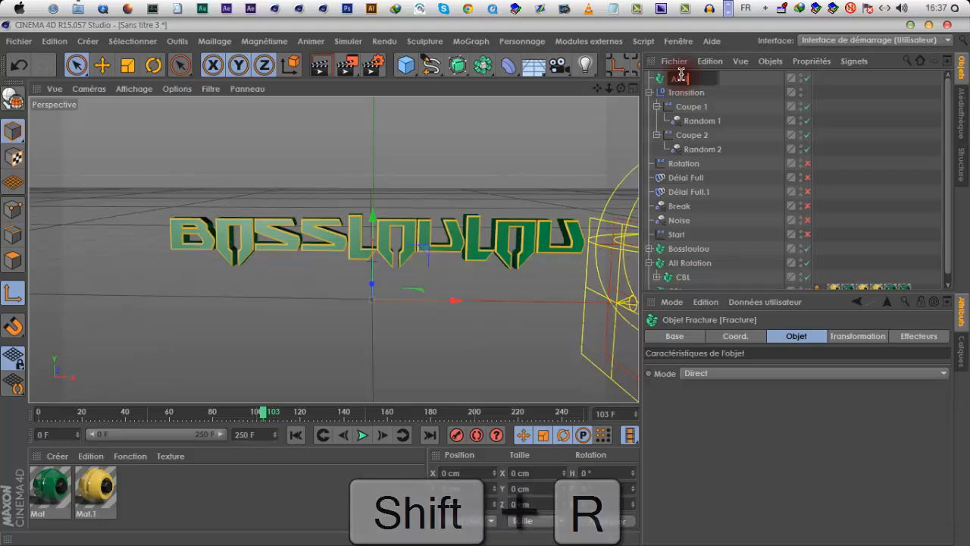
type("tion")
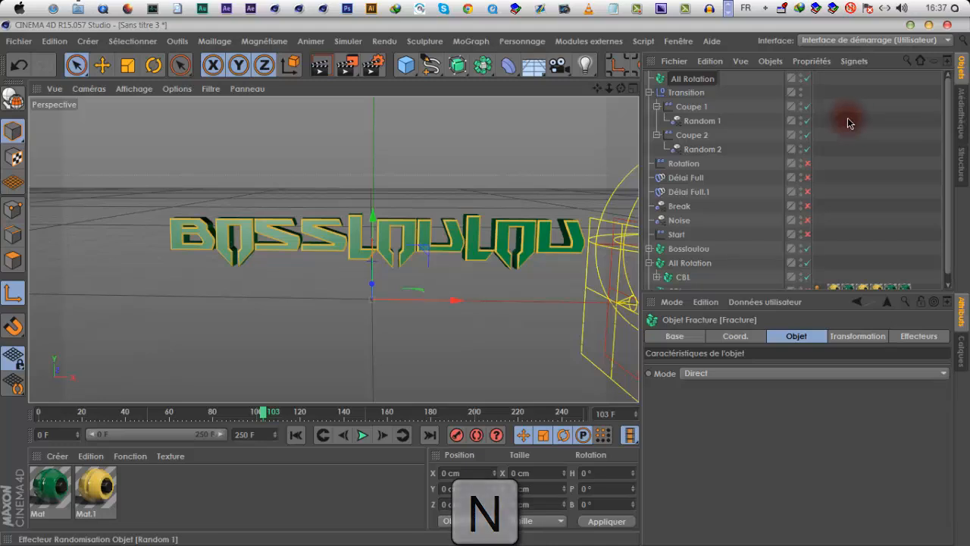
type(" 2")
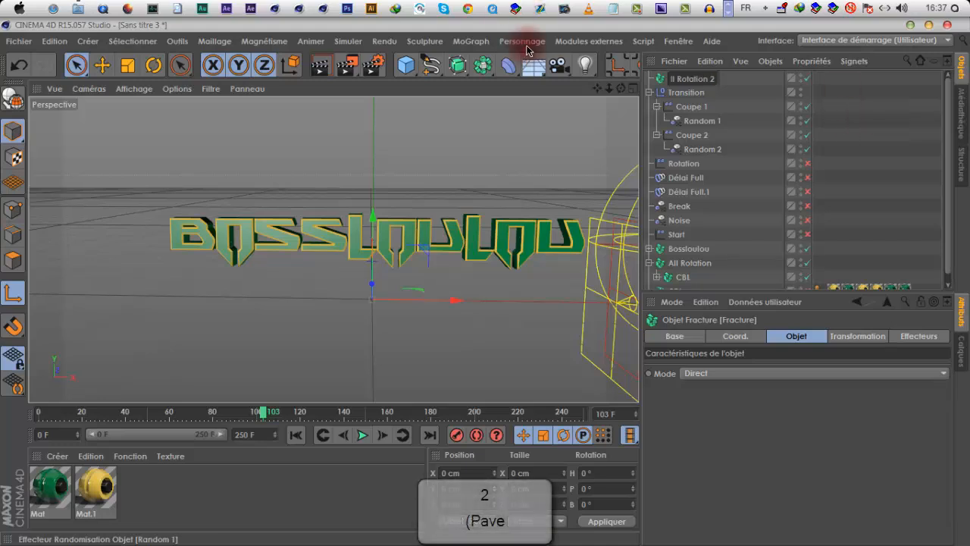
- Place All Rotation 2 directly above Bossloulou in the hierarchy and nest Bossloulou inside it
left_click(690, 84)
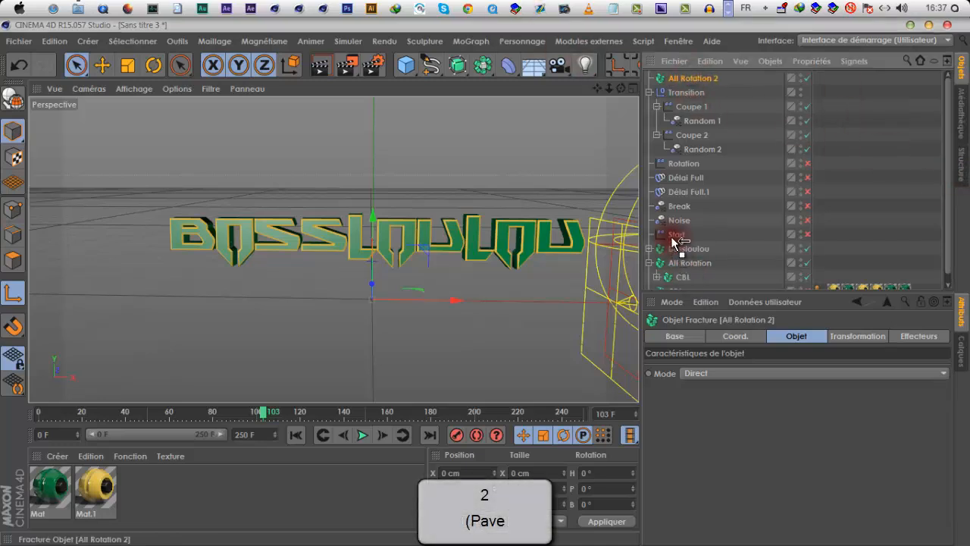
left_click_drag(675, 241, 679, 257)
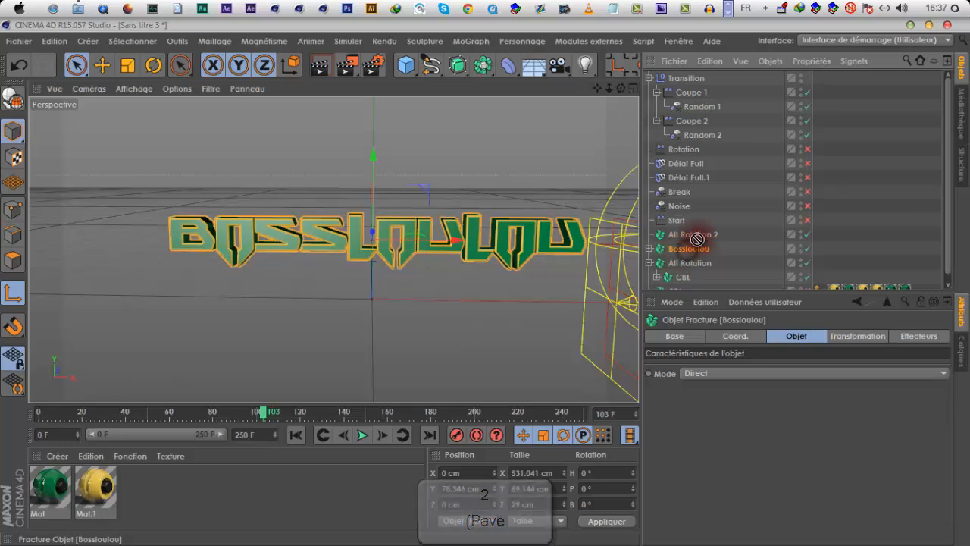
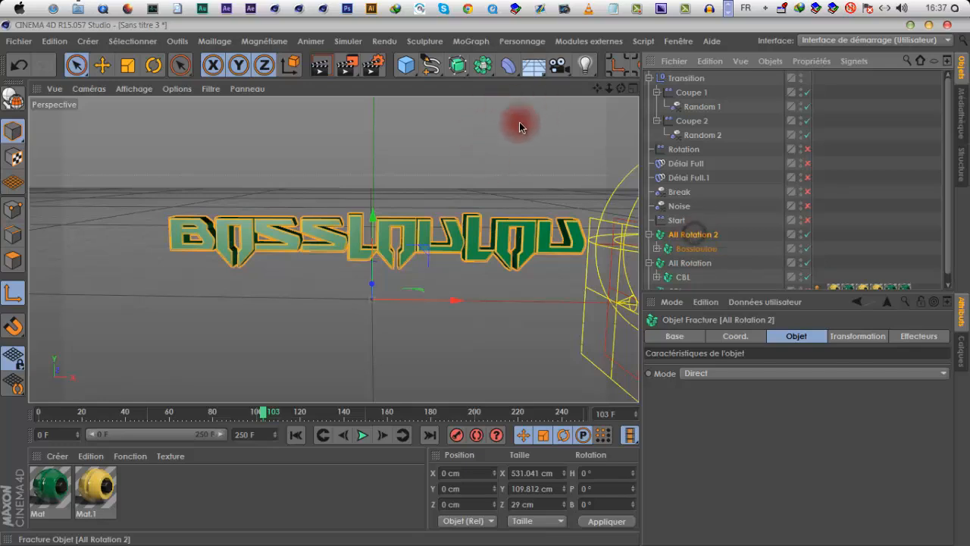
- Add a Simple effector to All Rotation 2 and disable its position transformation
left_click(461, 43)
mouse_move(545, 64)
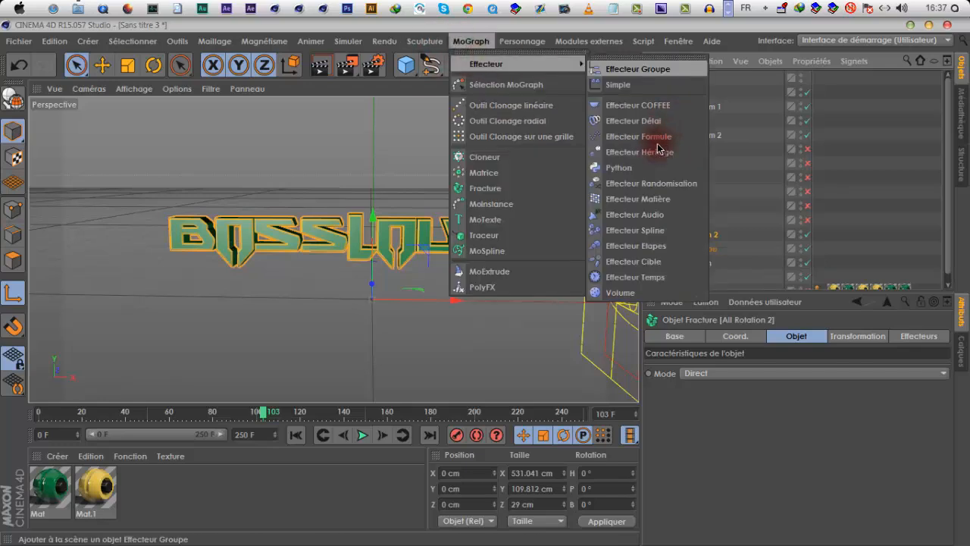
left_click(638, 86)
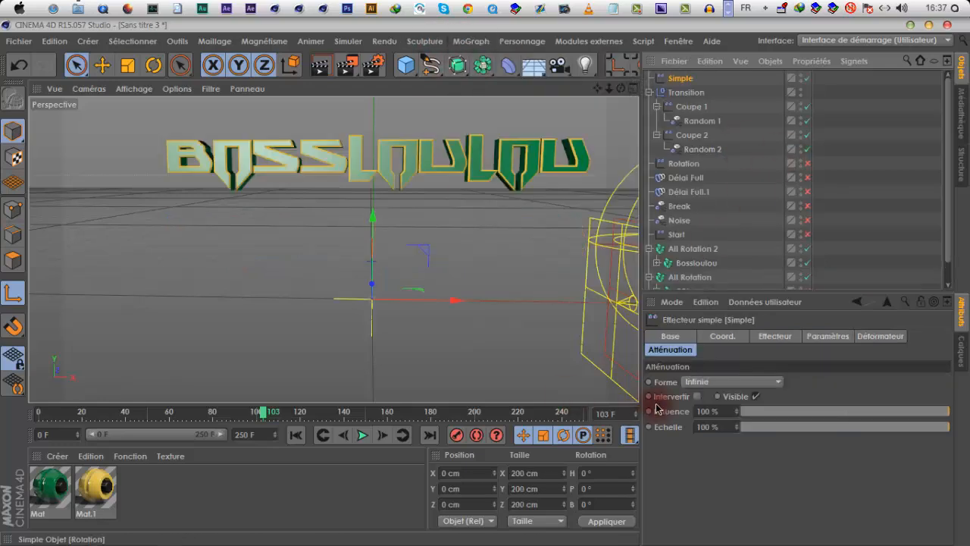
left_click(775, 336)
left_click(829, 335)
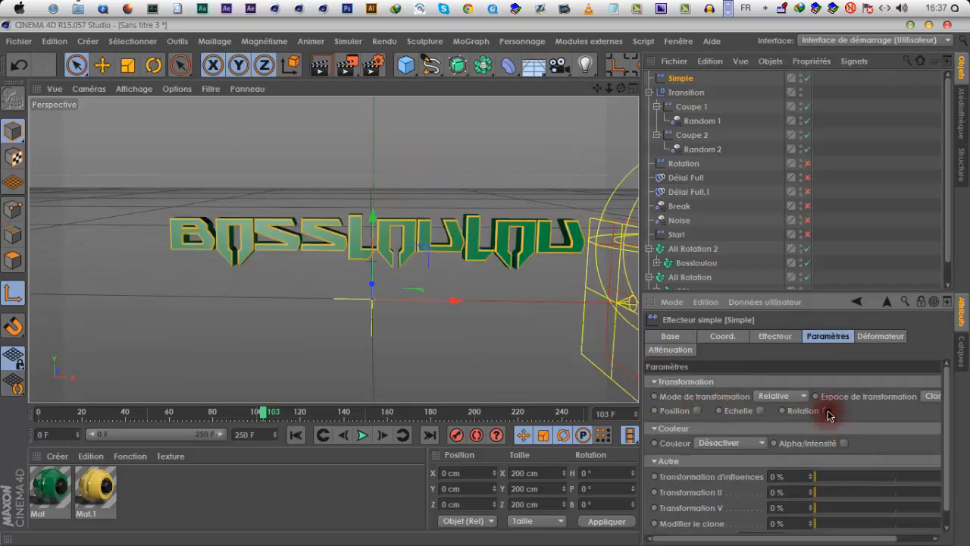
- Enable rotation on the new Simple effector and set its R.P value to -180°
left_click(826, 412)
mouse_move(868, 432)
left_mouse_down()
mouse_move(855, 379)
mouse_move(866, 422)
mouse_move(845, 383)
mouse_move(875, 504)
mouse_move(867, 445)
left_mouse_up()
type("-180")
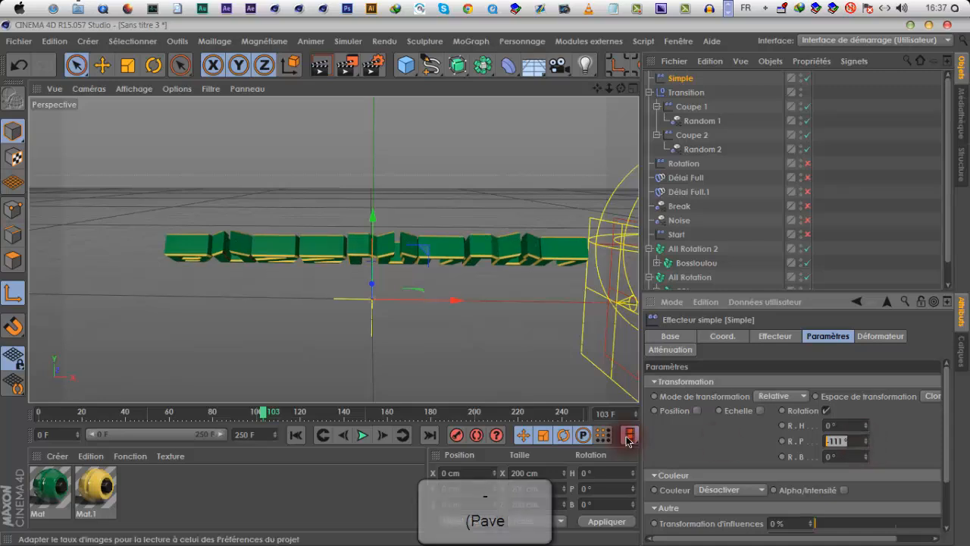
left_click(894, 438)
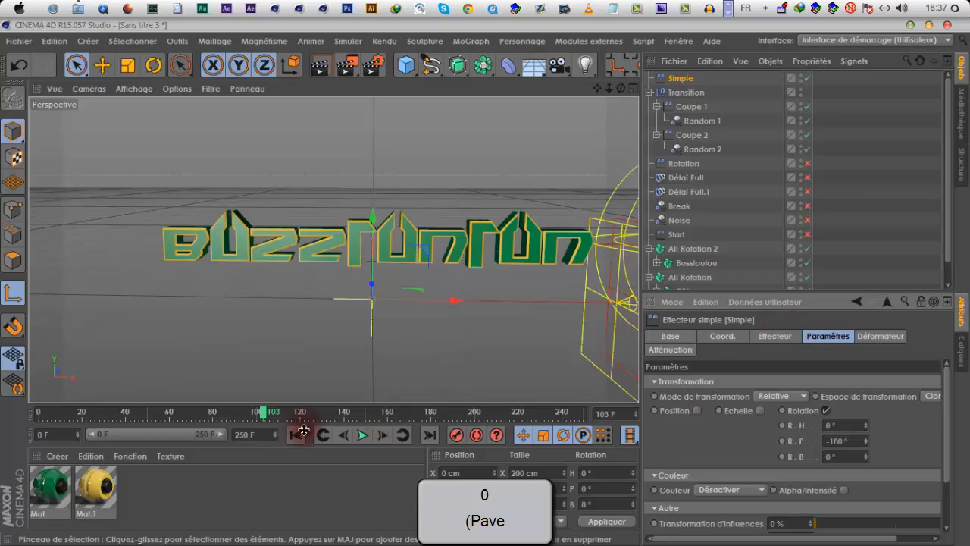
- Select the Transition null and return the animation to frame 0
left_click(691, 91)
left_click_drag(261, 415, 237, 417)
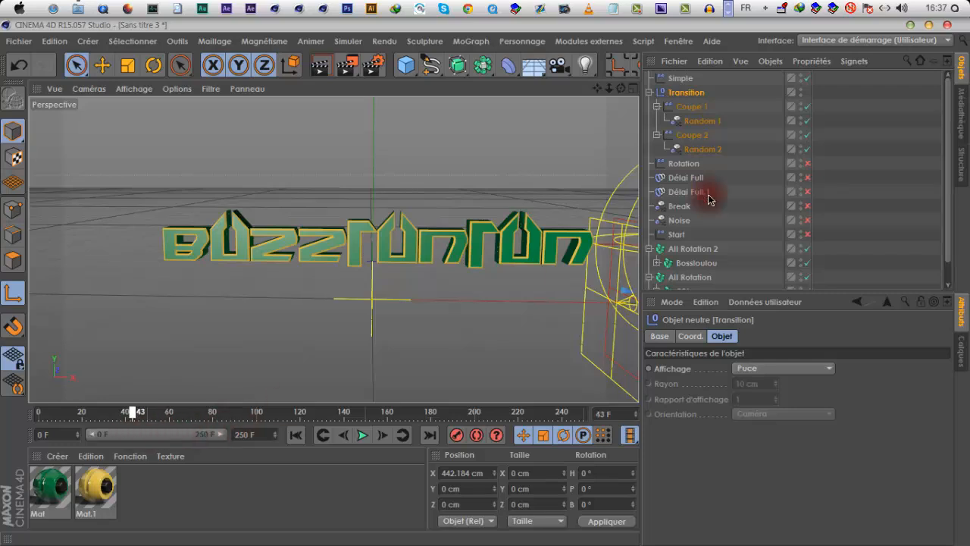
scroll(238, 292, "down", 3)
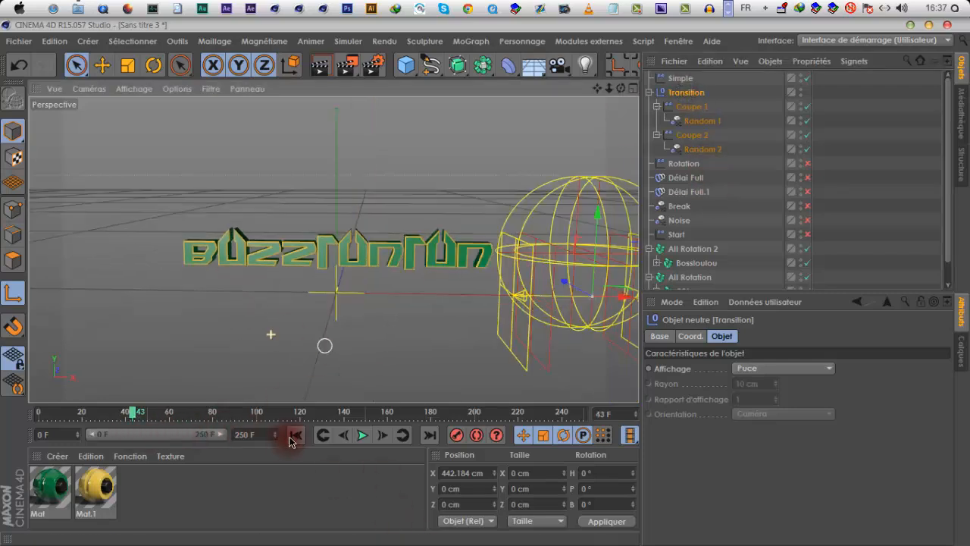
left_click_drag(621, 298, 440, 280)
key("ctrl+z")
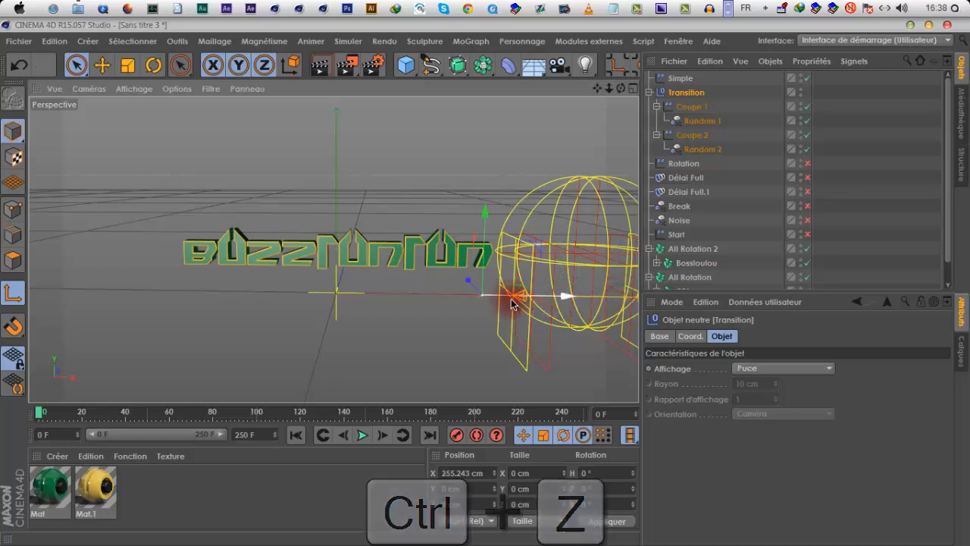
key("ctrl+z")
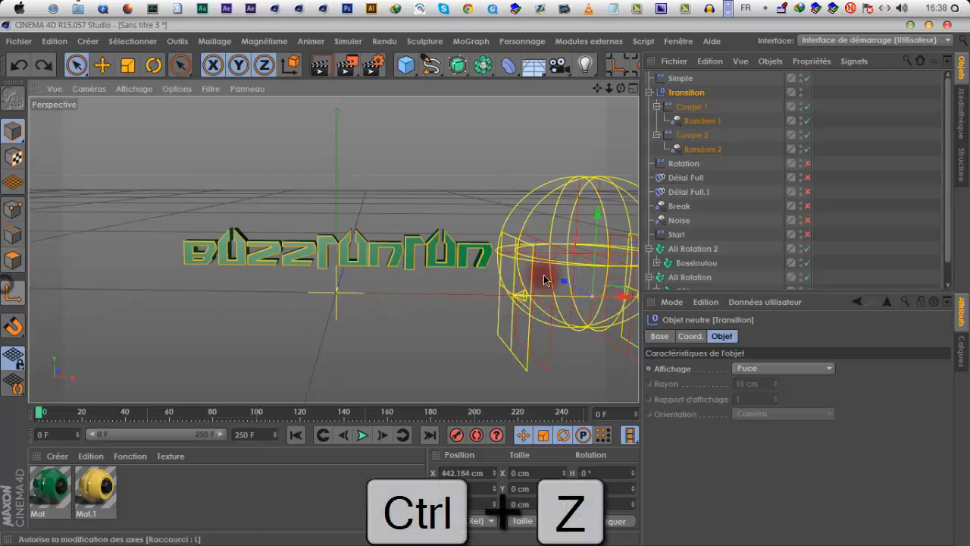
- Turn off axis editing, move the Transition null to X about 272 cm, and display it as an Etoile with radius 53 cm and ratio 0.53
left_click_drag(623, 299, 525, 298)
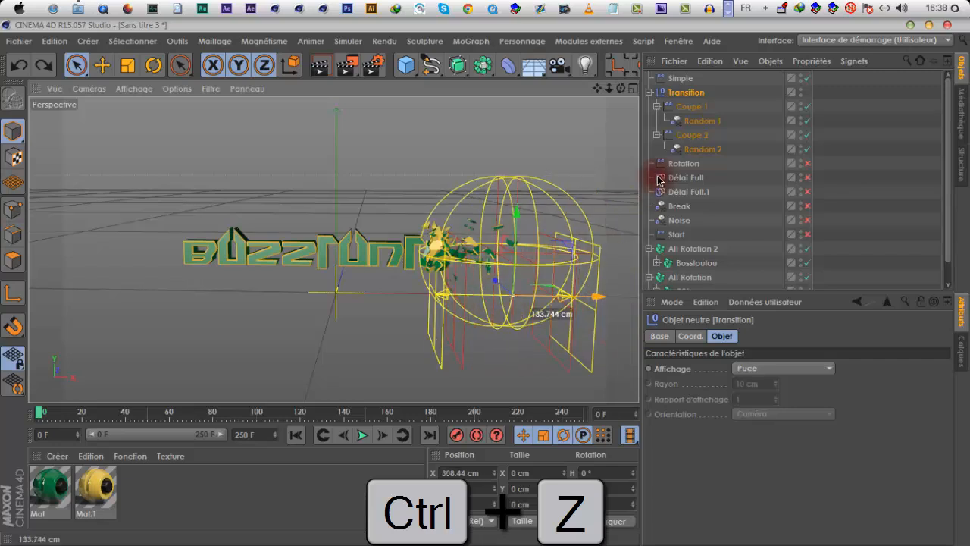
left_click(768, 368)
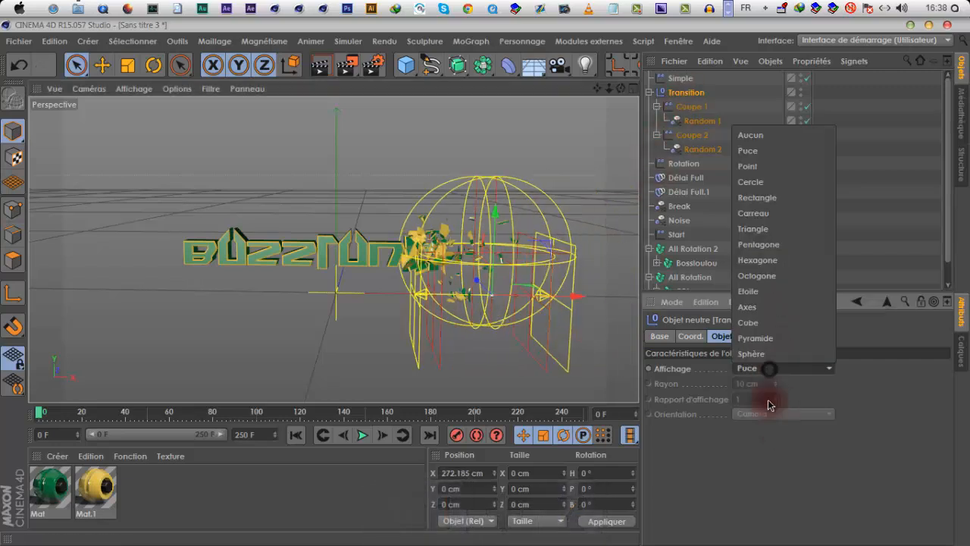
left_click(762, 290)
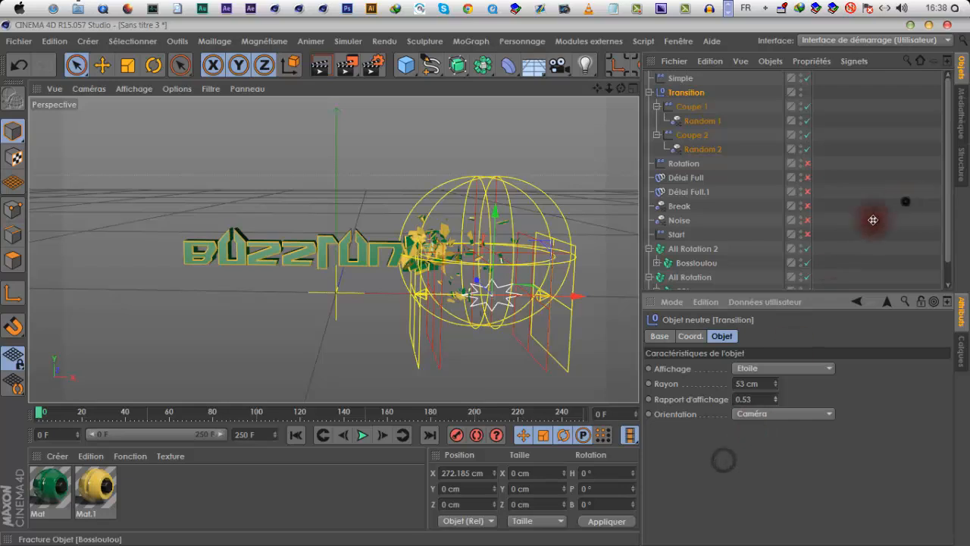
left_click(681, 79)
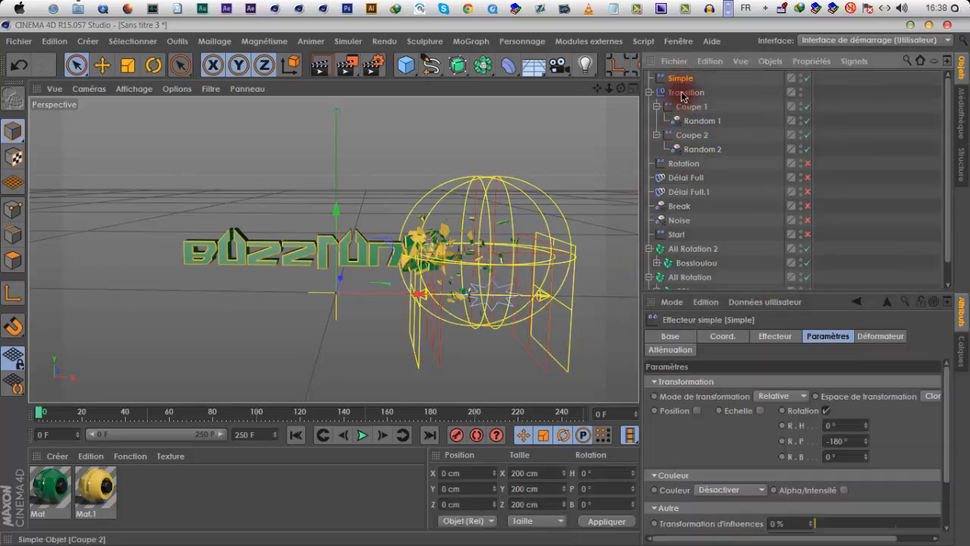
left_click(683, 93)
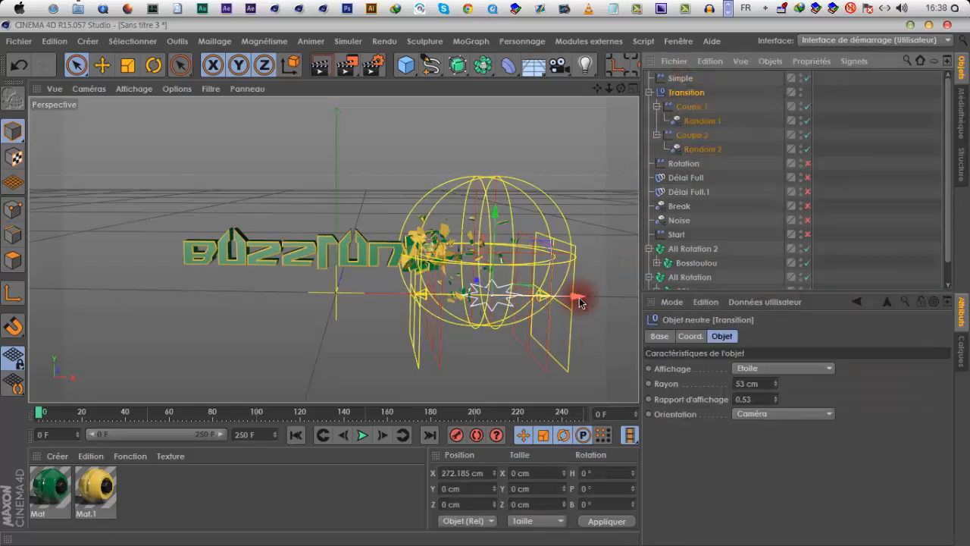
- Move the Transition null to X about -409 cm and enable the effectors from Rotation down to Start
left_click_drag(576, 303, 173, 307)
left_click_drag(623, 100, 591, 184, "alt")
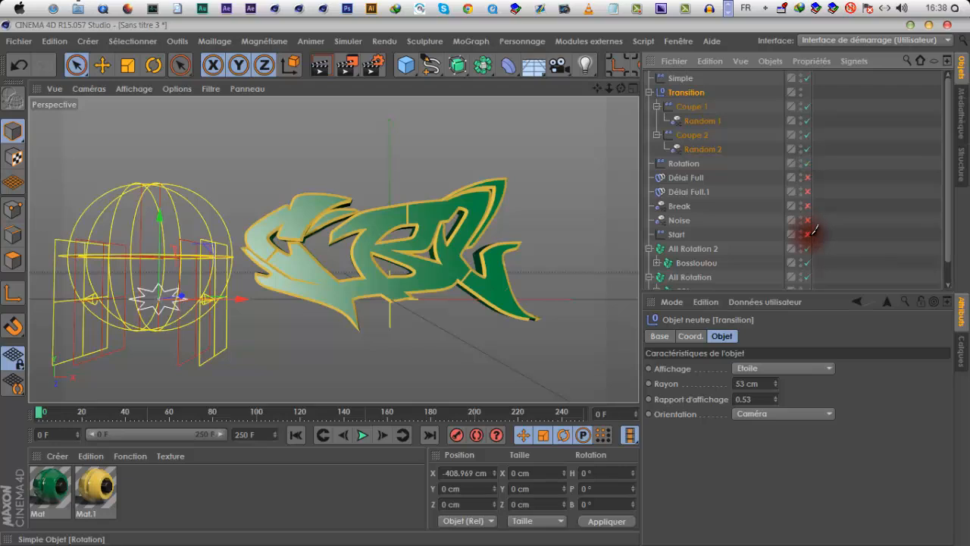
left_click_drag(810, 205, 808, 183)
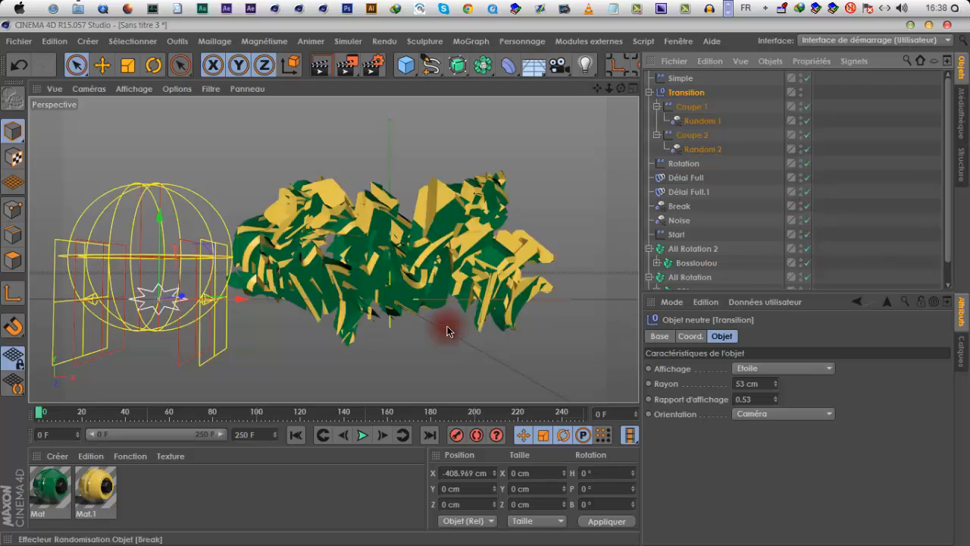
- Disable All Rotation 2 and hide Bossloulou, and play the CBL animation on its own
left_click(805, 264)
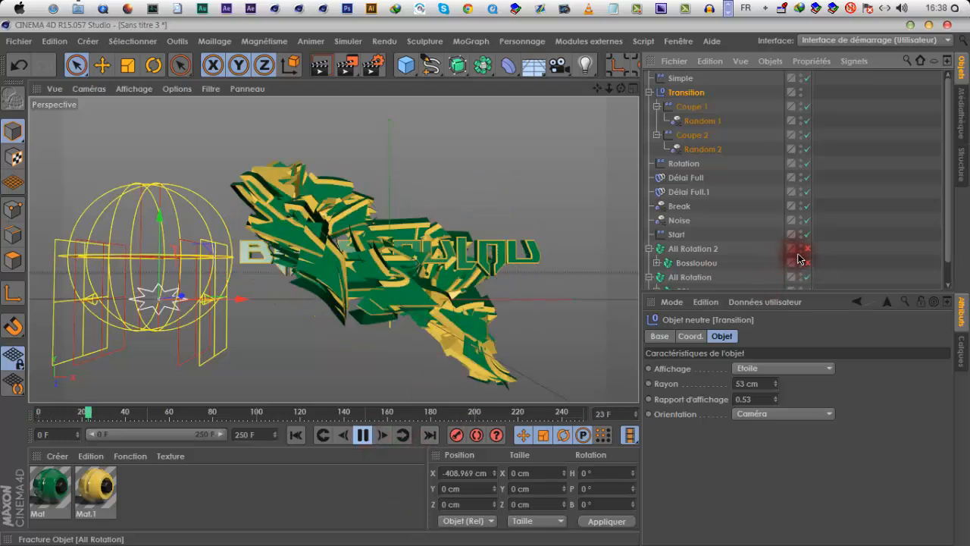
left_click(364, 439)
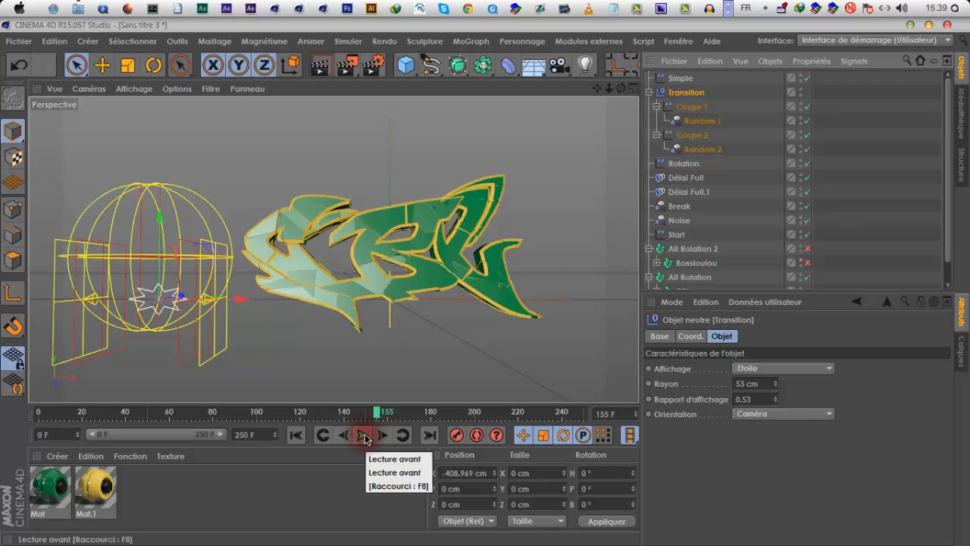
left_click(364, 439)
- Record a keyframe for the Transition null at frame 161, holding it at X about -409 cm
left_click(404, 414)
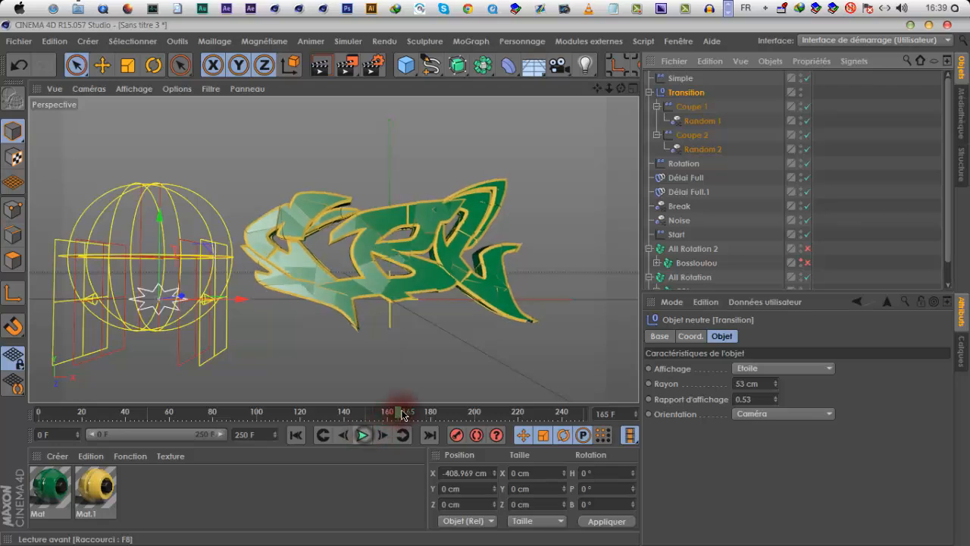
left_click(389, 414)
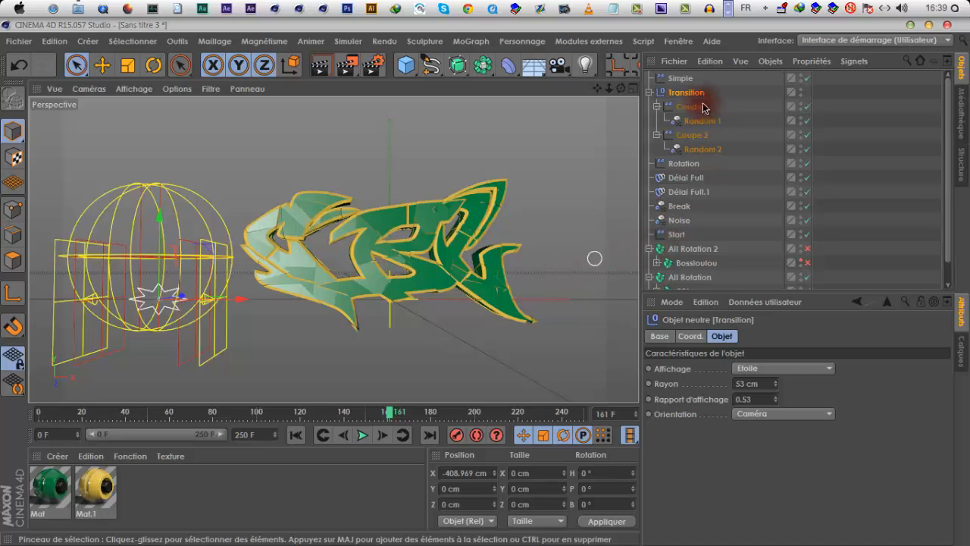
left_click(458, 443)
- At frame 199, move the Transition null to X about 533 cm and record a second keyframe
left_click(363, 436)
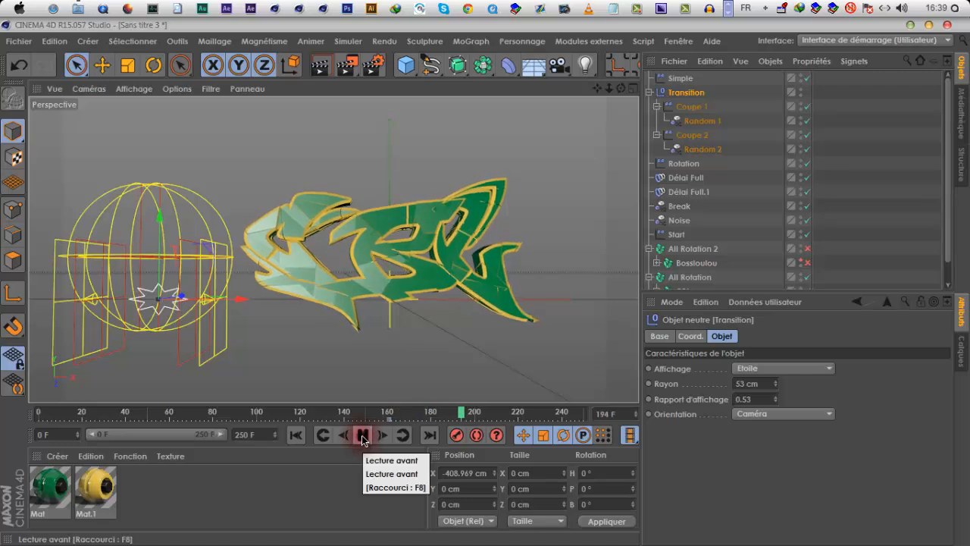
left_click(362, 436)
left_click_drag(240, 294, 275, 341)
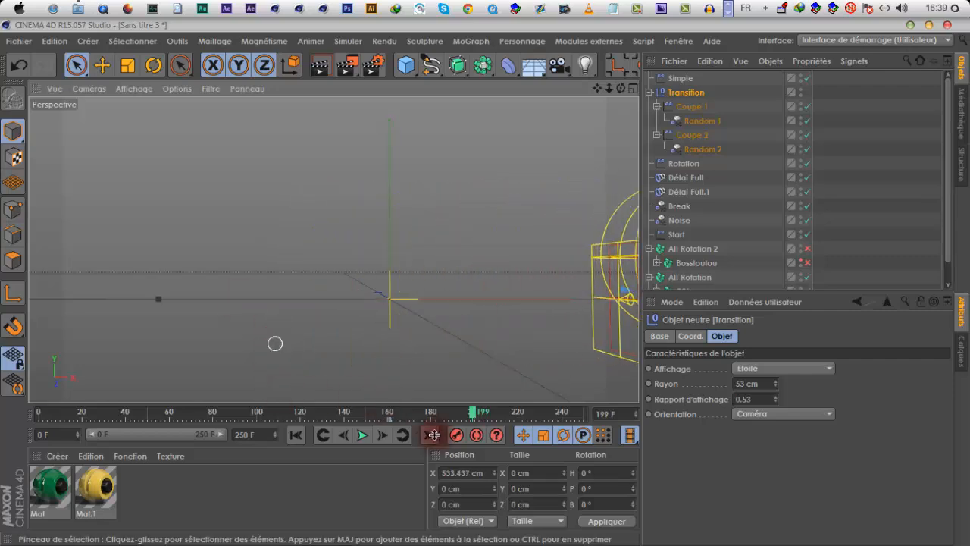
left_click(456, 435)
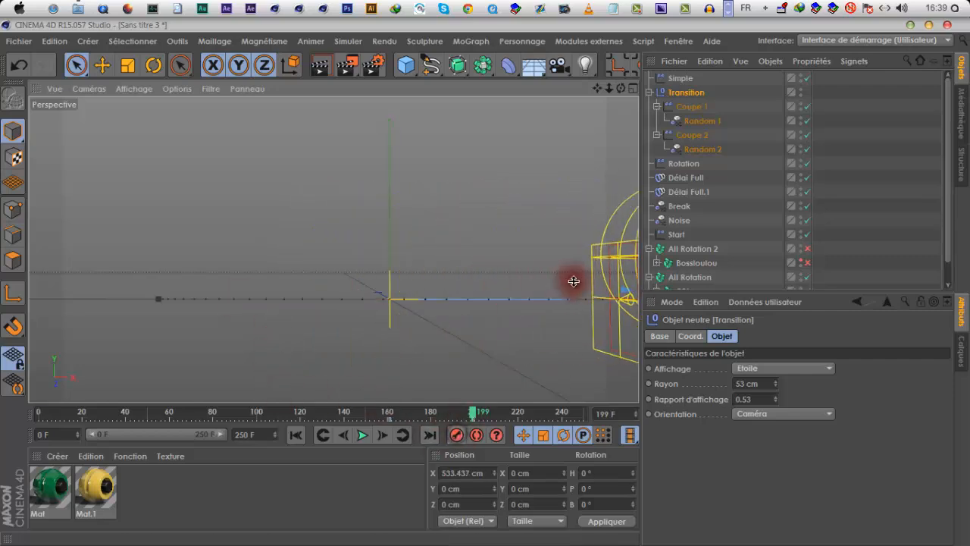
- Re-enable All Rotation 2 and Bossloulou, and play the transition from CBL into the lettering
left_click(801, 260)
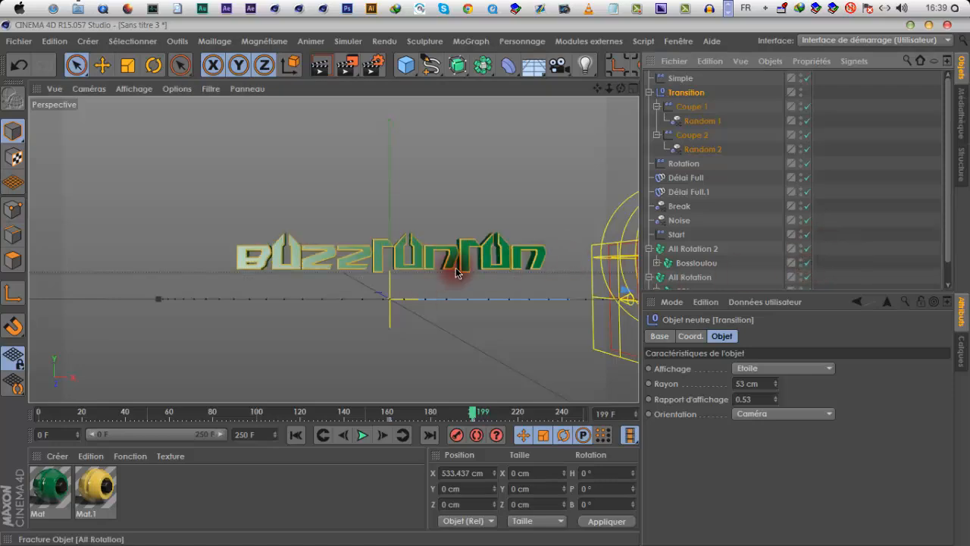
left_click(328, 410)
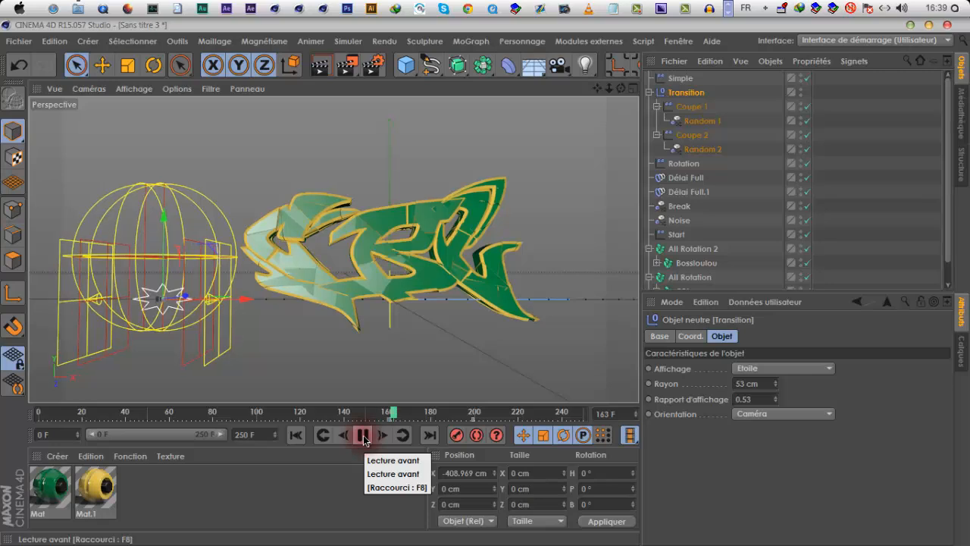
left_click(363, 435)
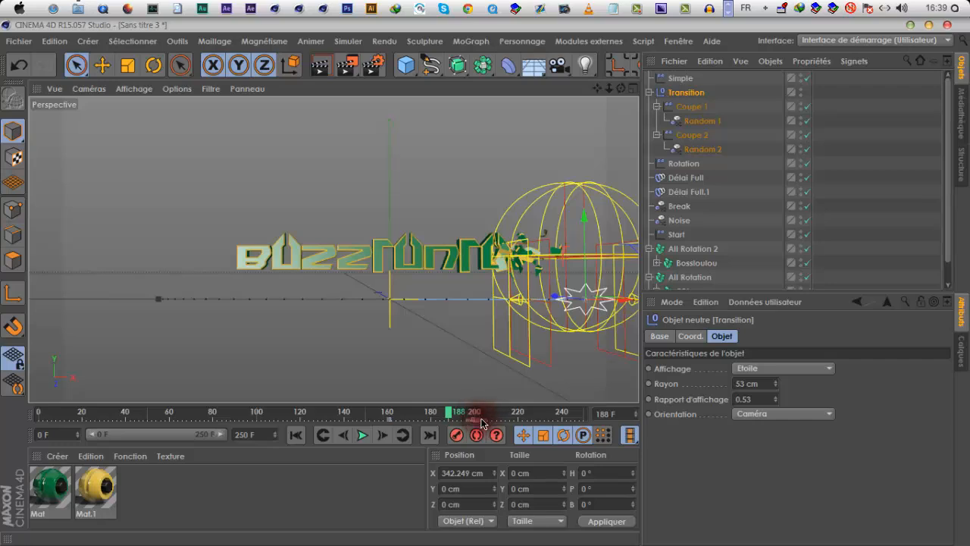
- Move the Transition null's frame 199 keyframe to about frame 208, replay the animation and return to frame 161
left_click_drag(475, 422, 494, 421)
left_click(366, 435)
left_click(363, 435)
left_click(322, 436)
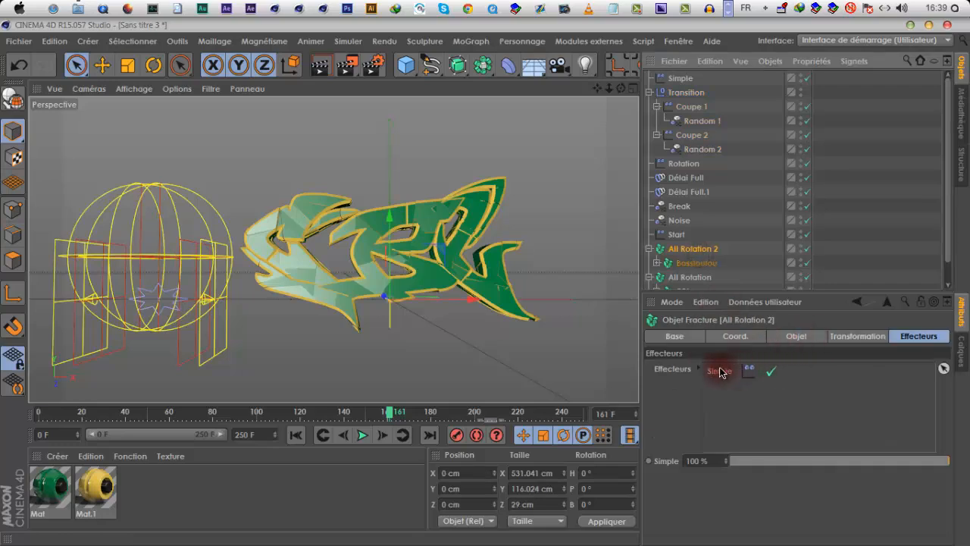
- Look through the settings of All Rotation 2 and test the strength of its Simple effector
left_click(788, 336)
left_click(752, 336)
left_click(792, 336)
left_click(919, 336)
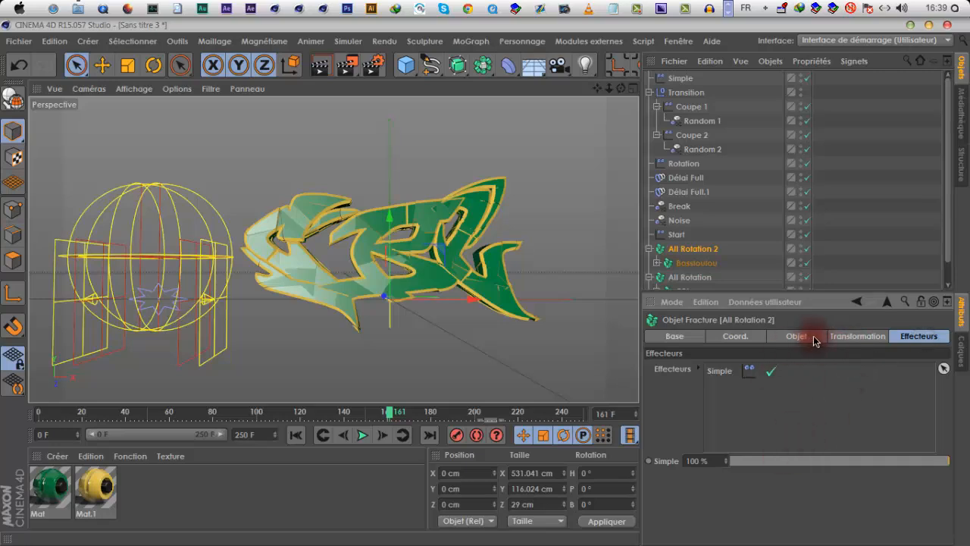
left_click_drag(793, 458, 967, 461)
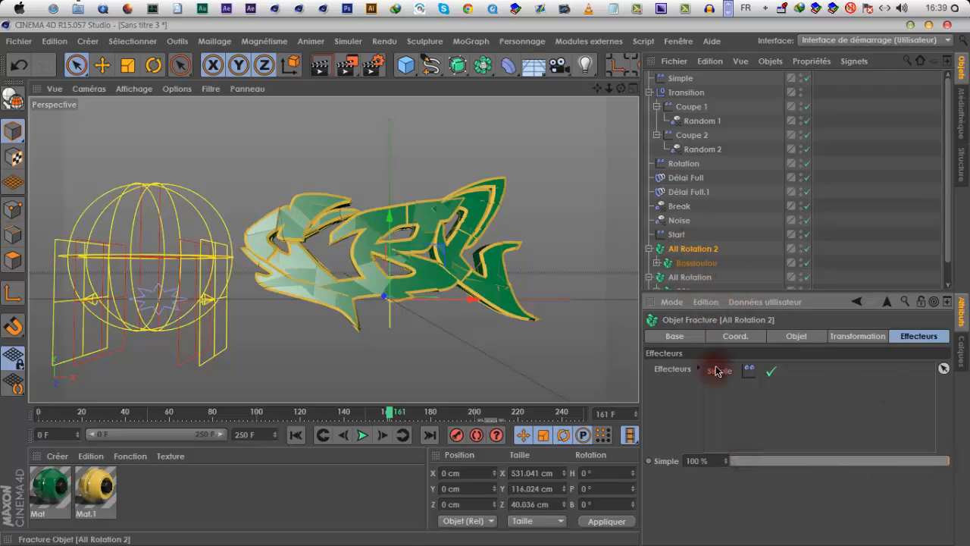
- Rename the Simple effector as Rotation 2
left_click(679, 79)
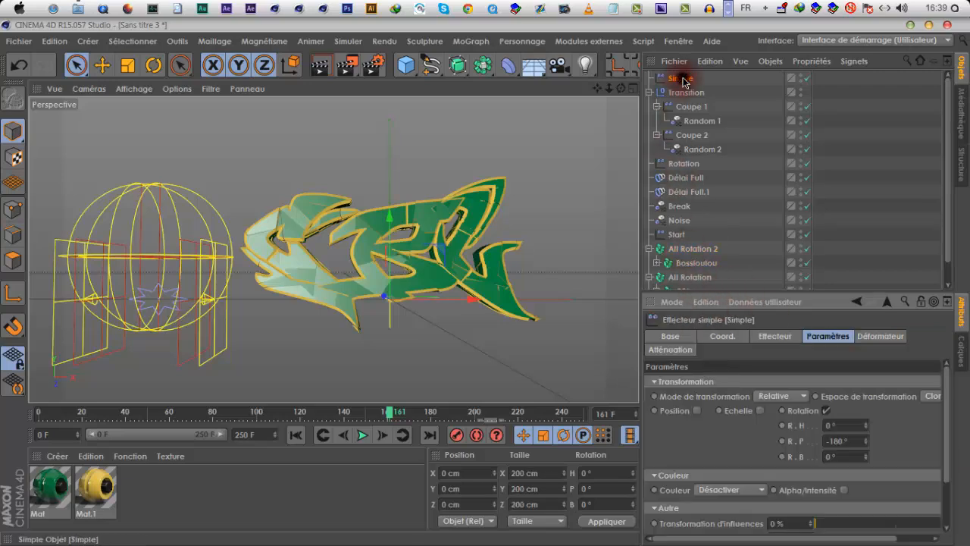
double_click(683, 79)
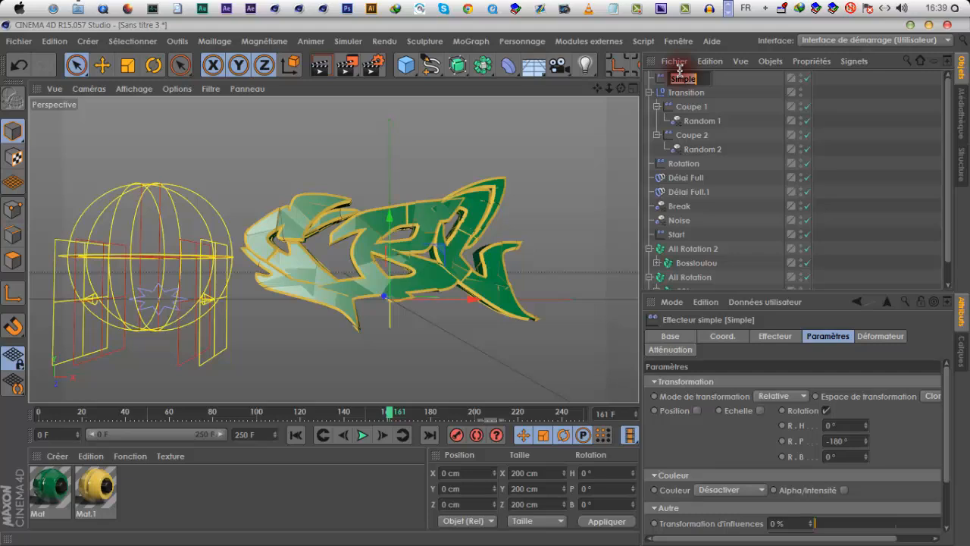
type("Ro")
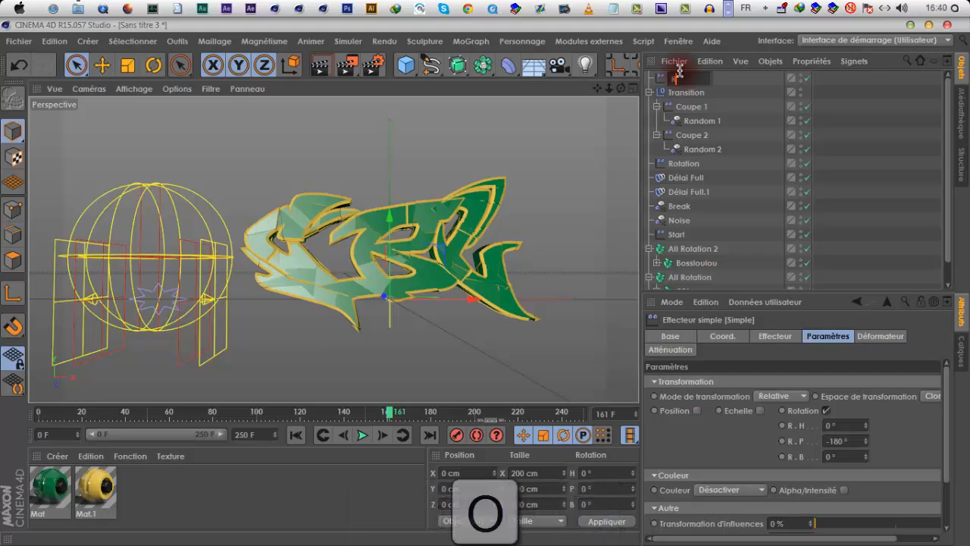
type("ta")
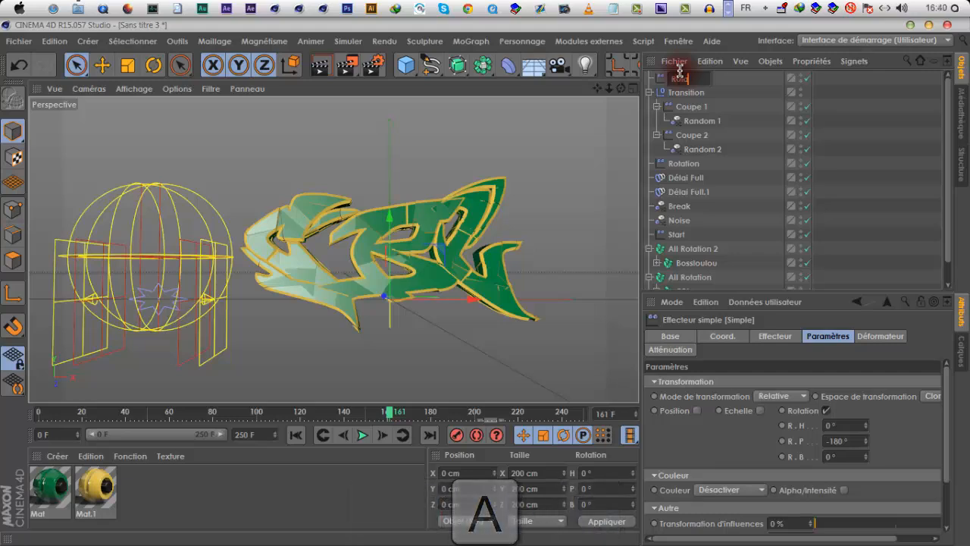
type("tion 2")
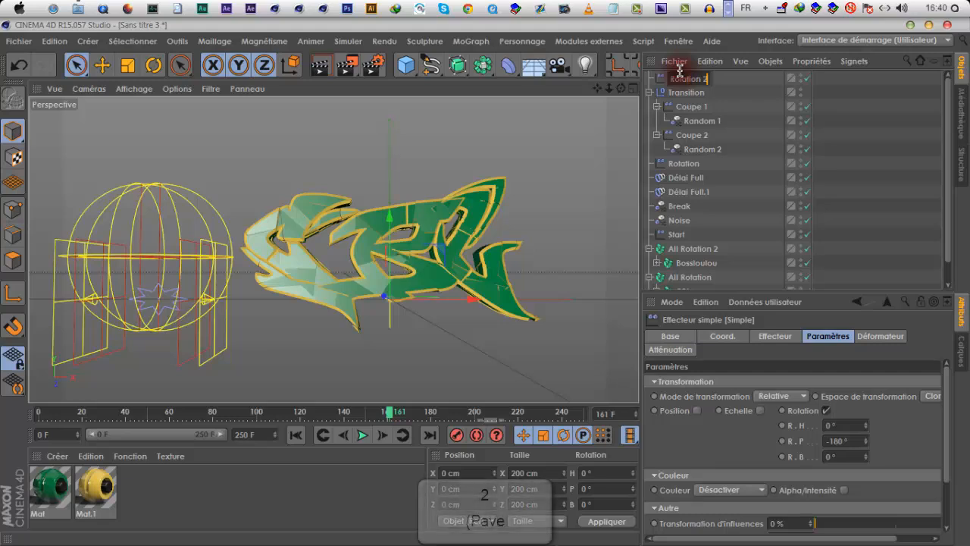
key("Return")
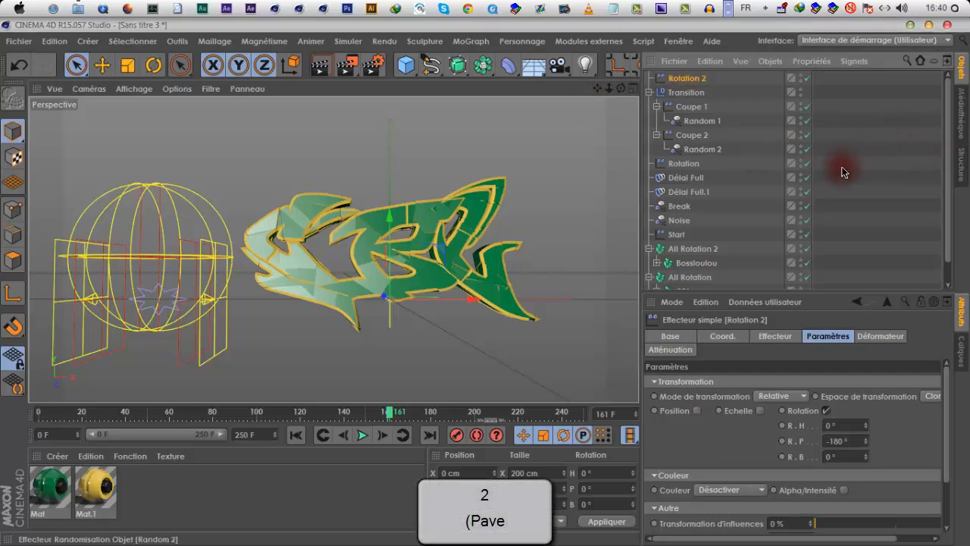
- Try giving the Délai Full.1 effector a custom display colour
left_click(693, 193)
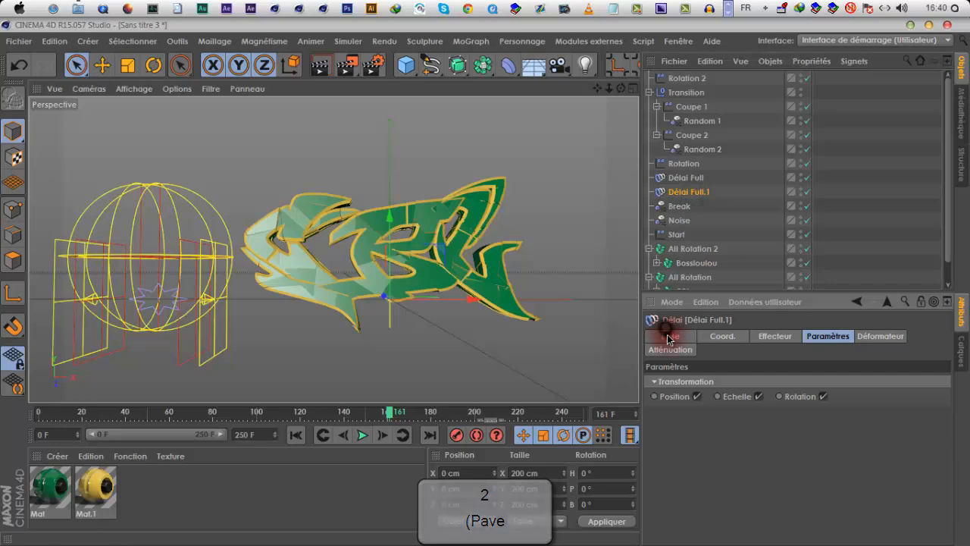
left_click(752, 446)
left_click(761, 489)
left_click(744, 456)
left_click(724, 515)
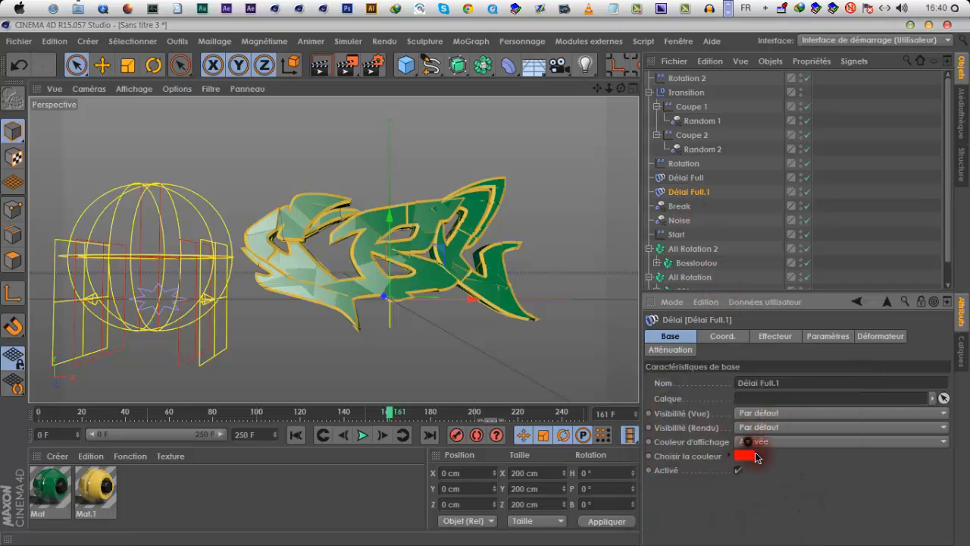
left_click(750, 441)
left_click(765, 459)
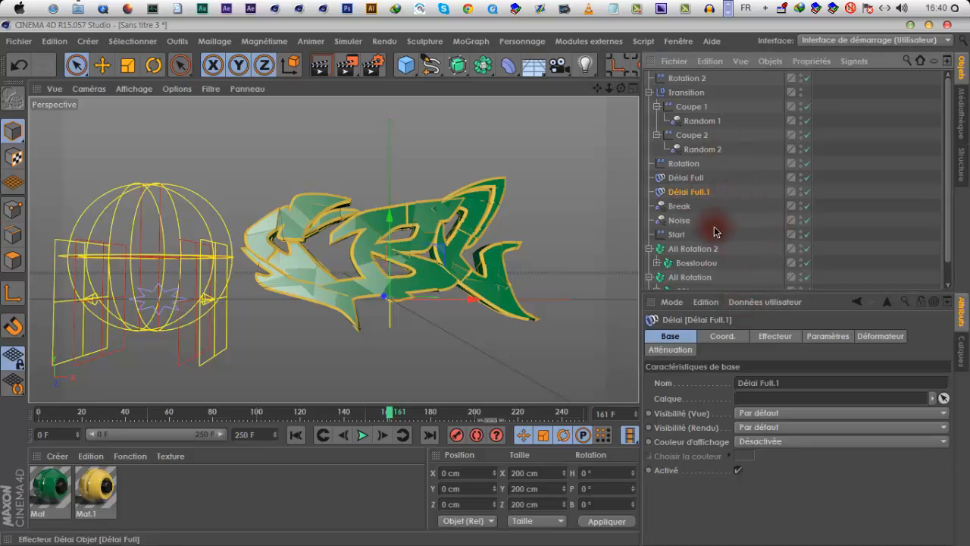
- At frame 191, test lower intensity values on the Rotation 2 effector and restore it to 100 %
left_click(670, 349)
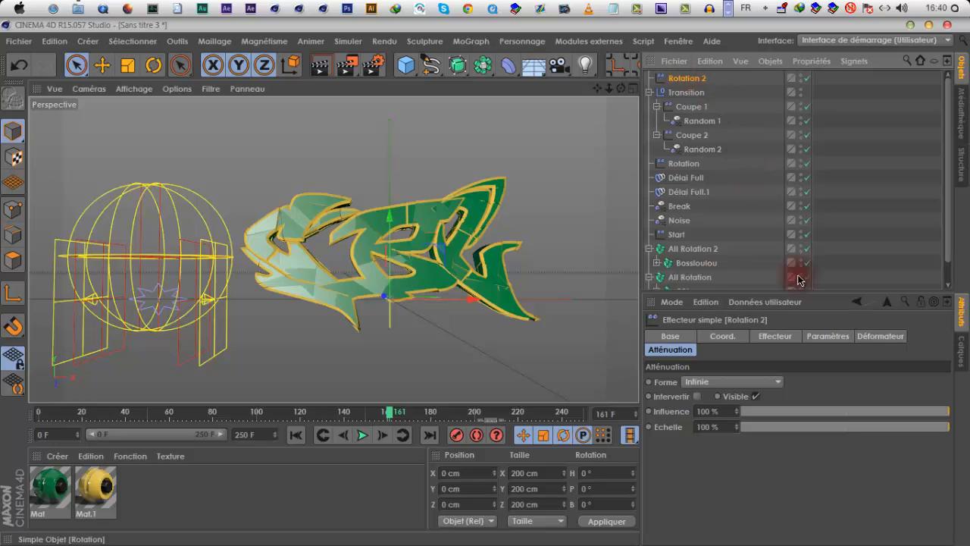
left_click_drag(390, 413, 455, 416)
left_click(782, 335)
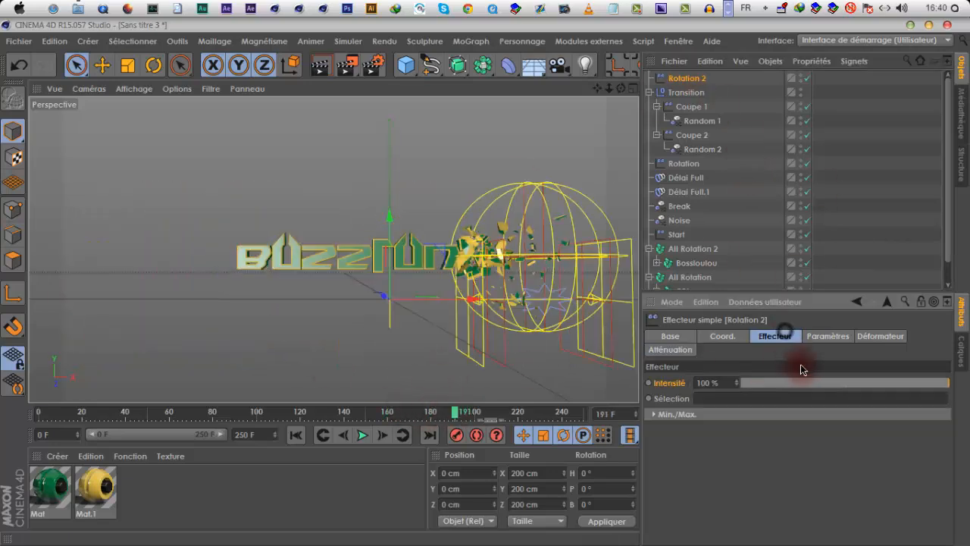
left_click_drag(771, 383, 727, 391)
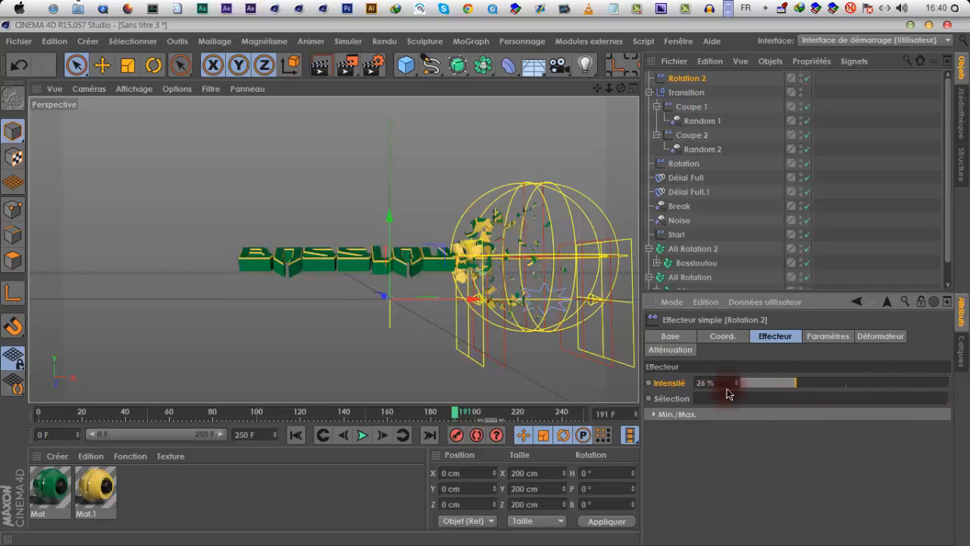
left_click_drag(861, 398, 958, 397)
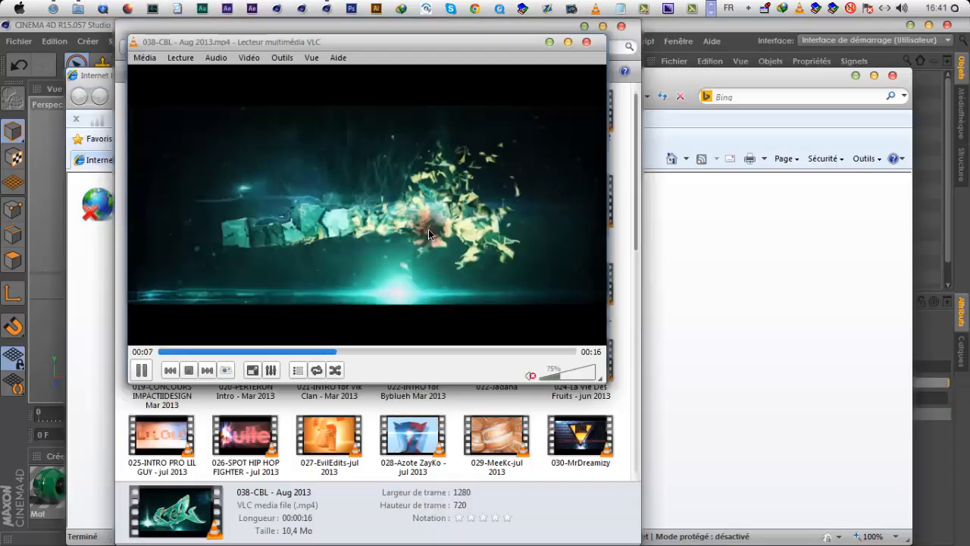
- Replay the shattering transition in the reference video 038-CBL - Aug 2013.mp4 in VLC, and return to Cinema 4D
left_click_drag(334, 354, 294, 353)
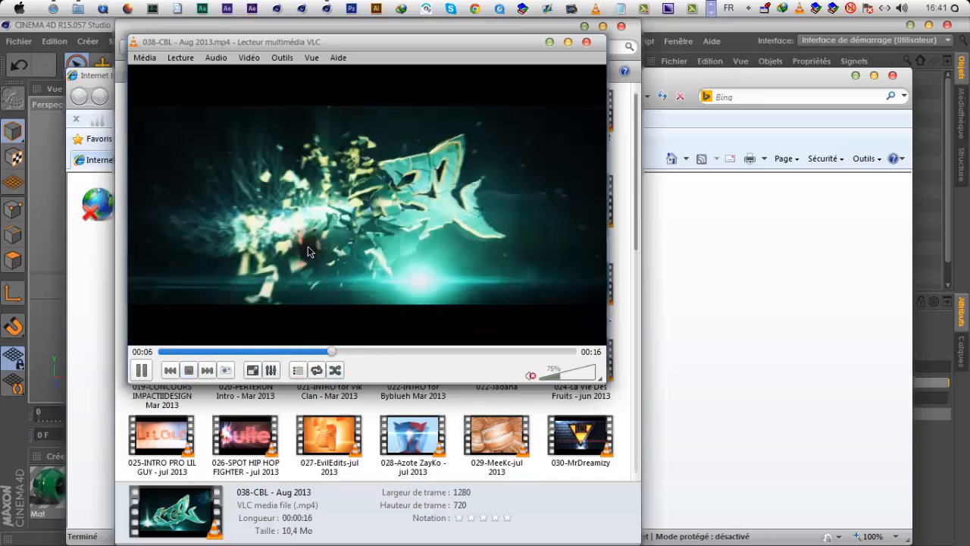
left_click(586, 42)
left_click(585, 28)
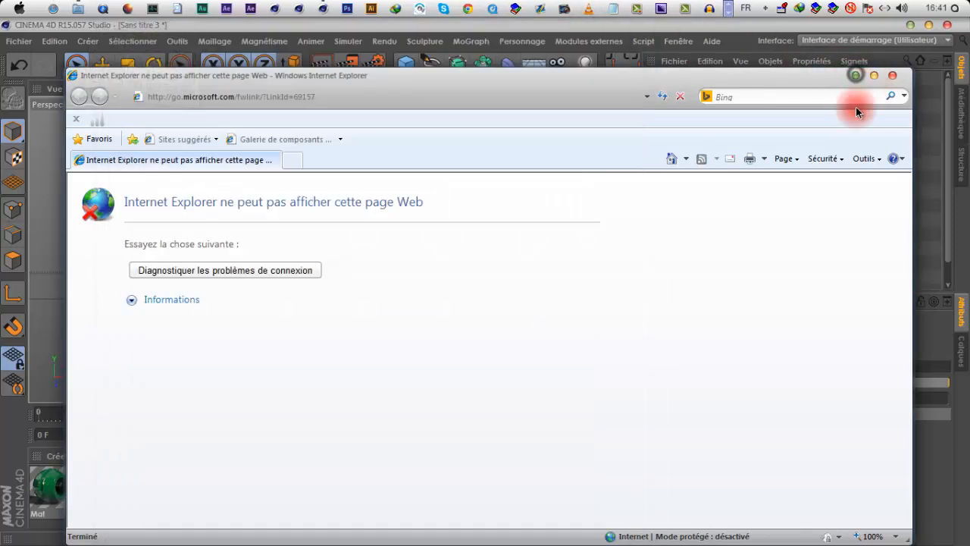
left_click(855, 75)
- Set the R.P rotation of the Rotation 2 effector to -270°
left_click(814, 335)
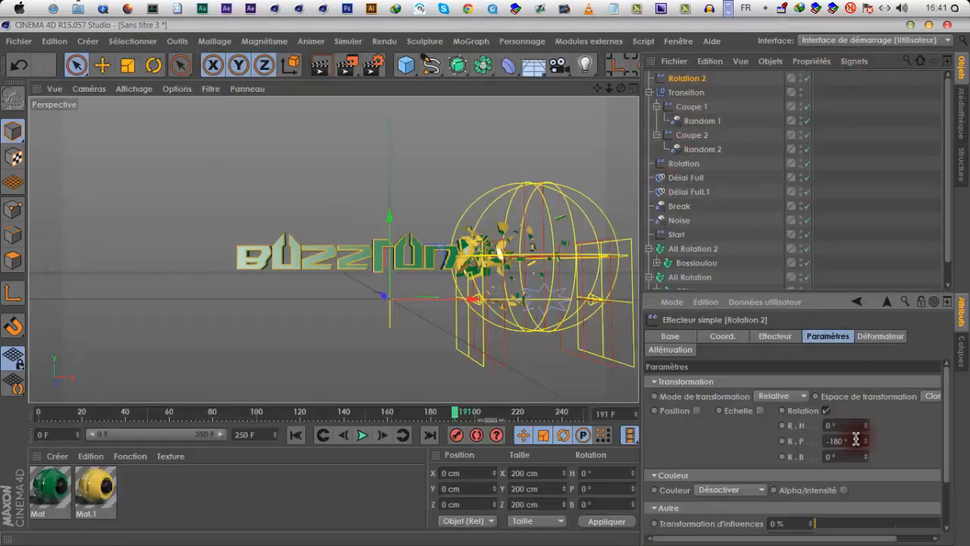
left_click_drag(832, 441, 907, 445)
type("270")
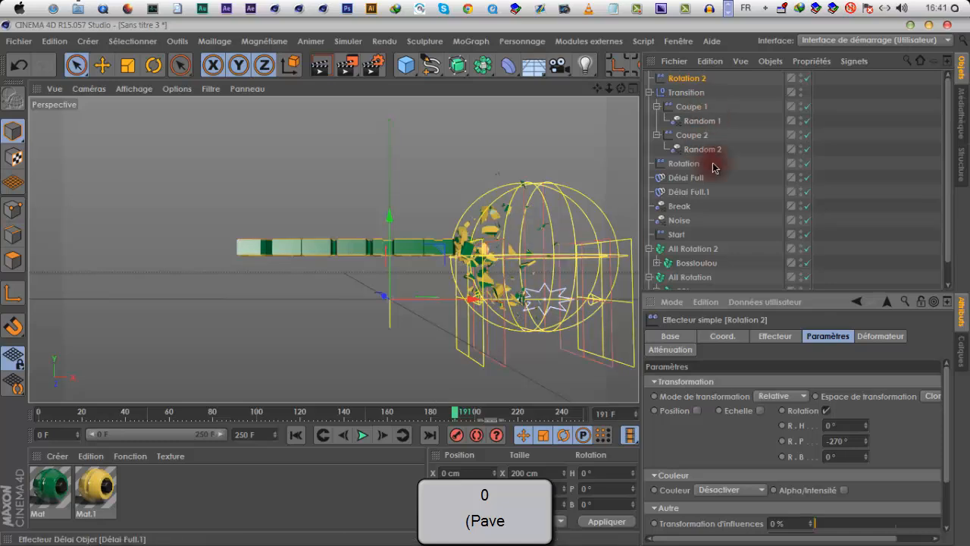
- Keyframe the Rotation 2 effector's intensity at 100 % on frame 157 and 0 % on frame 194, and preview the animation
left_click(774, 336)
left_click_drag(427, 424, 382, 425)
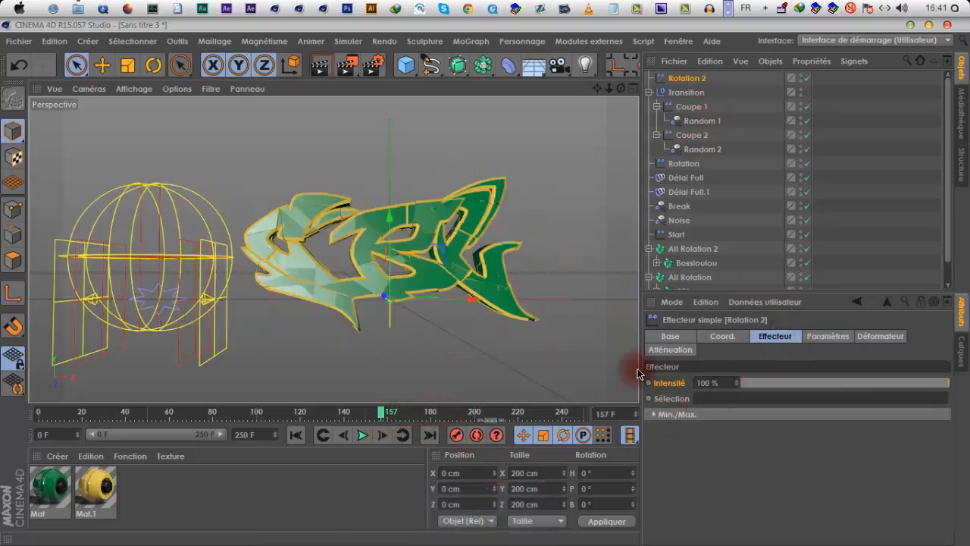
left_click_drag(396, 415, 461, 410)
left_click_drag(777, 386, 677, 394)
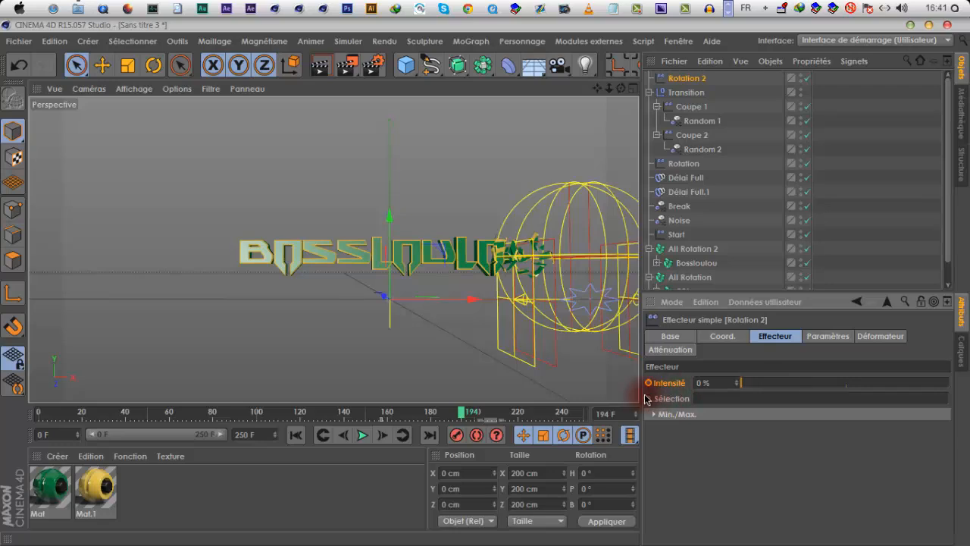
left_click(360, 438)
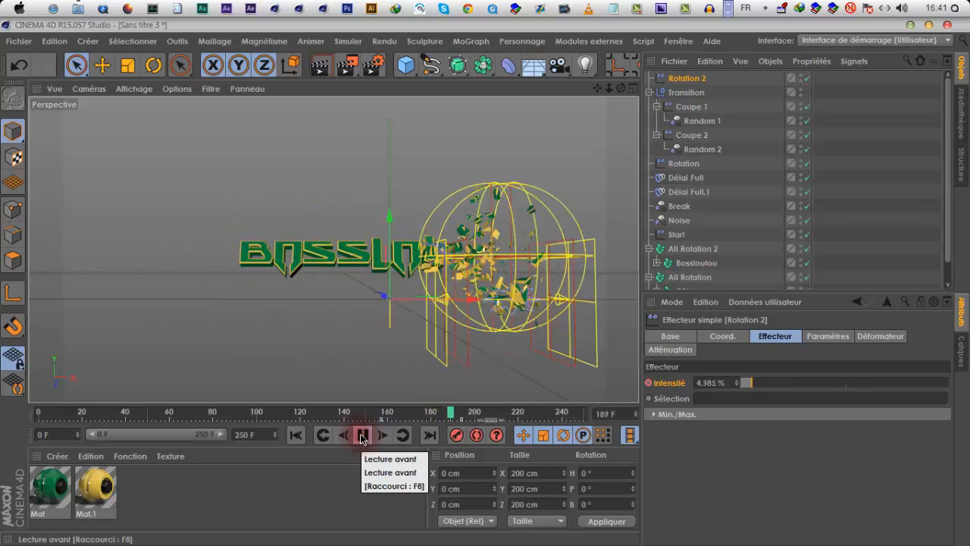
- Preview the animation and try a 36 % intensity on the Rotation 2 effector at frame 187
left_click(363, 438)
left_click(321, 434)
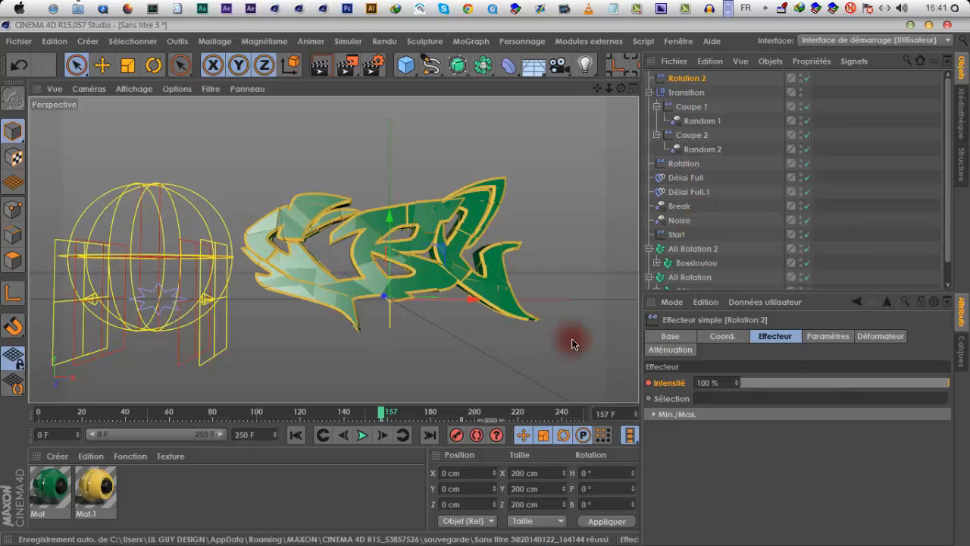
left_click(364, 444)
left_click_drag(776, 382, 857, 387)
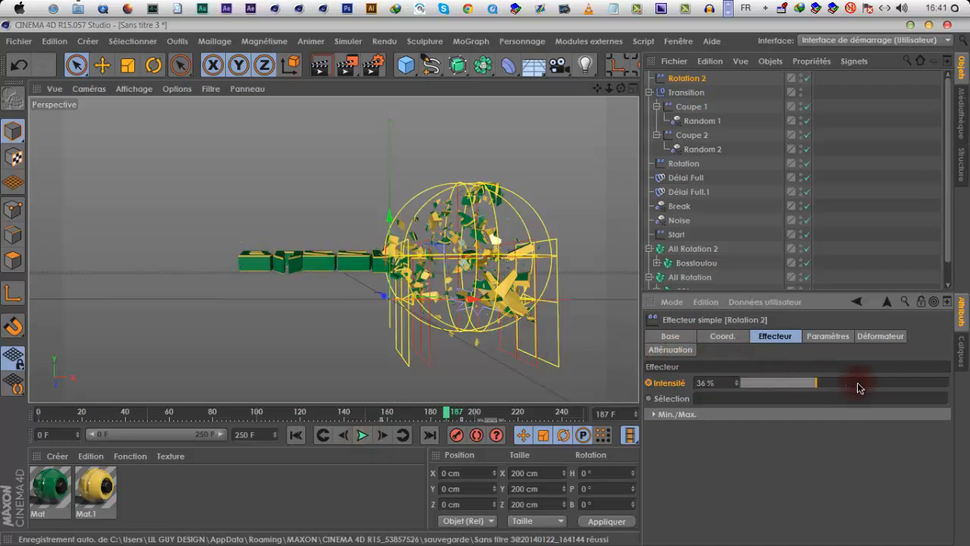
- Move the Rotation 2 effector's 100 % intensity key to frame 176 and its 0 % key to frame 206, and preview the animation
left_click(382, 419)
mouse_move(420, 424)
left_mouse_down()
mouse_move(400, 413)
mouse_move(432, 421)
mouse_move(422, 419)
left_mouse_up()
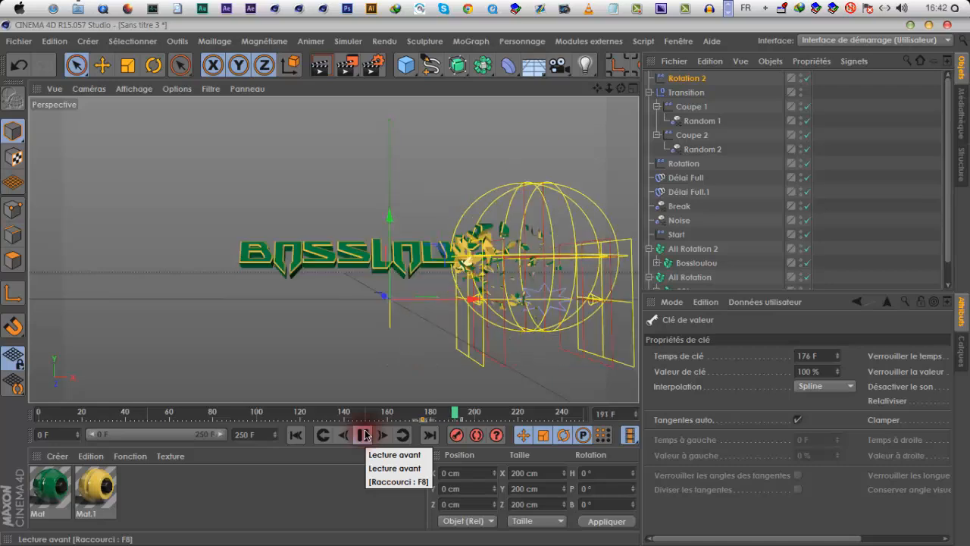
left_click(467, 416)
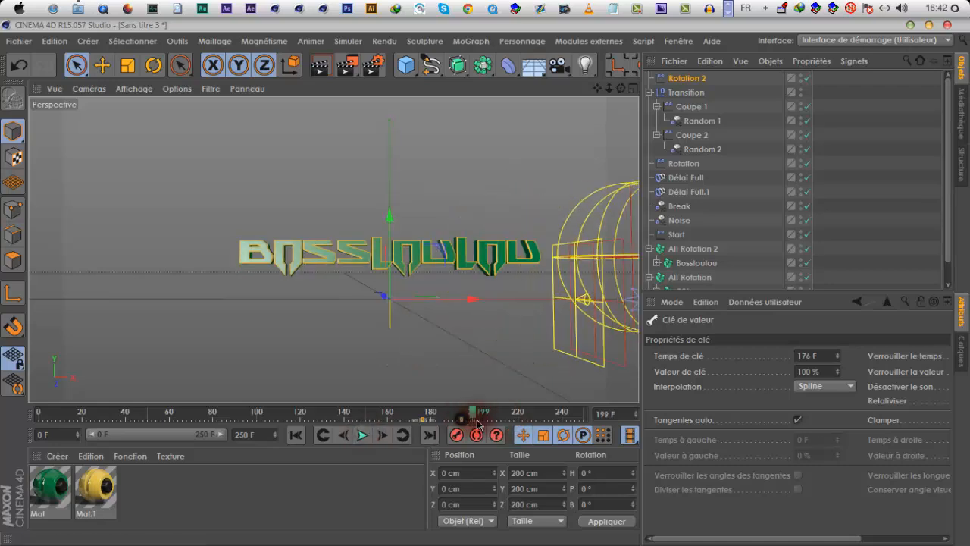
left_click(487, 419)
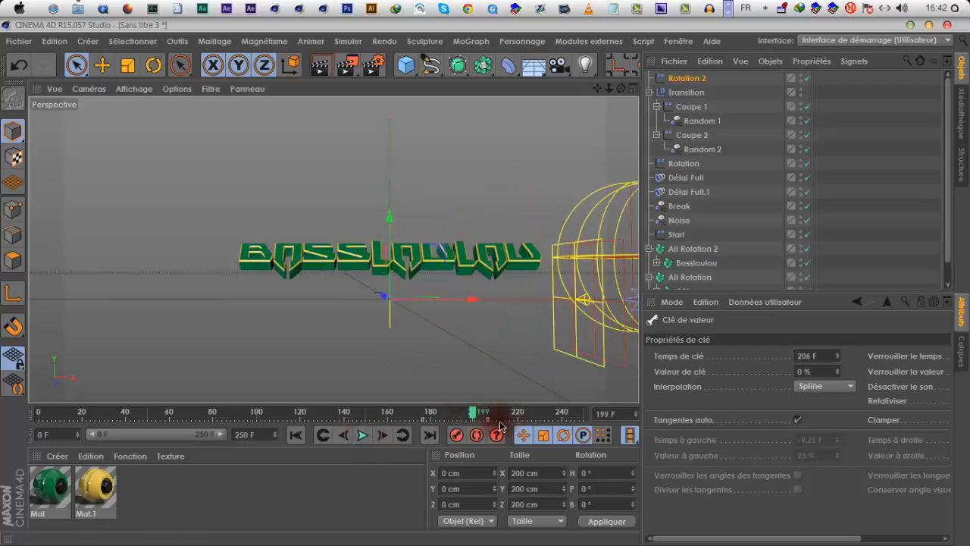
left_click(363, 435)
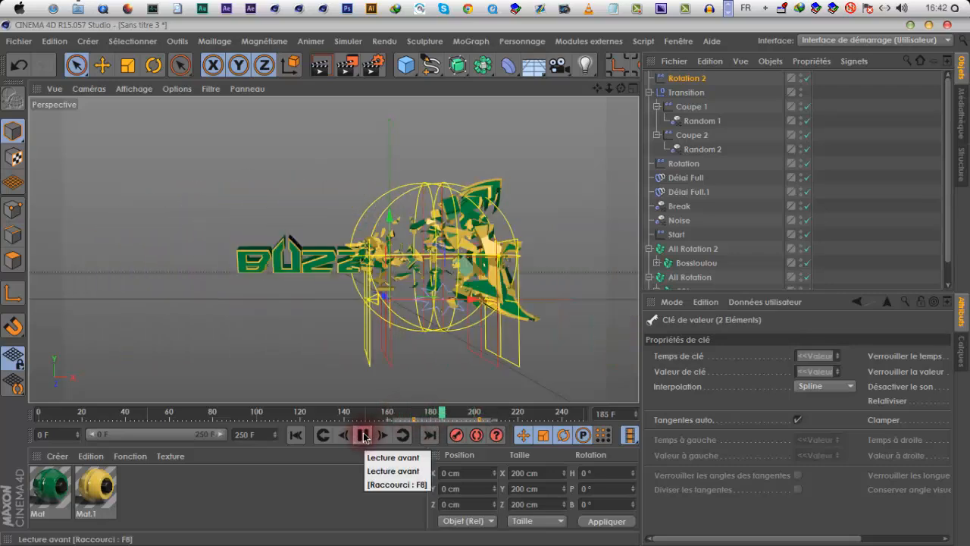
- Save the project in the Tuto folder as 04-Bosslouloututo normal 2
left_click(678, 95)
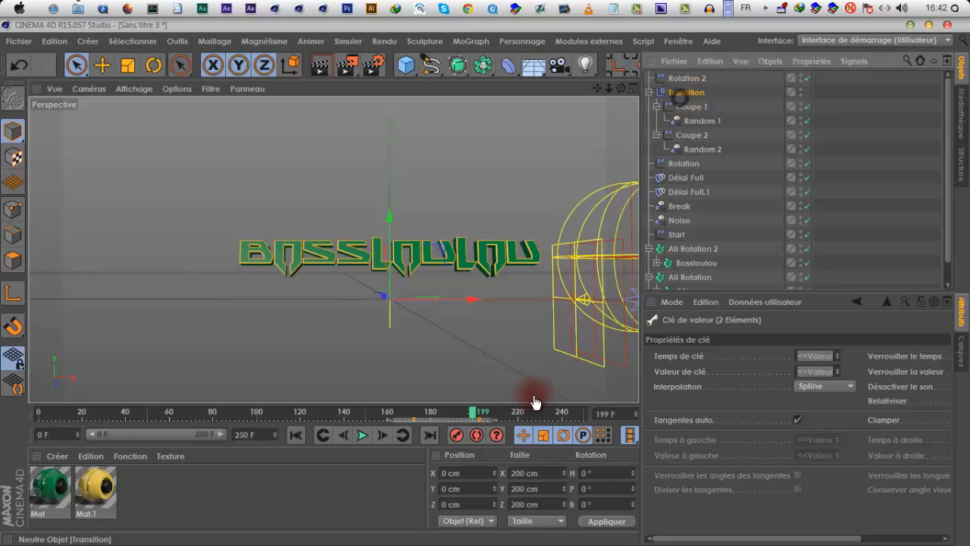
left_click_drag(501, 418, 442, 411)
left_click(19, 41)
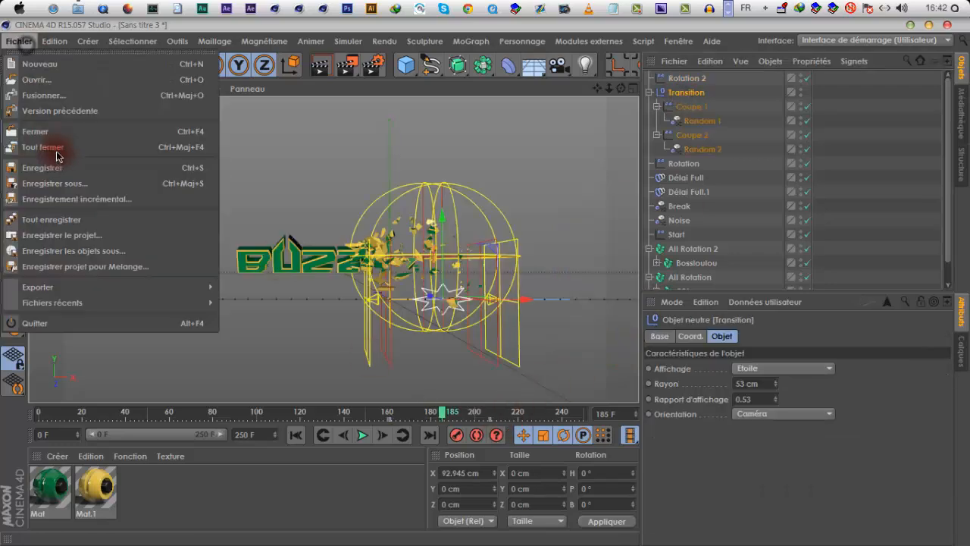
left_click(59, 162)
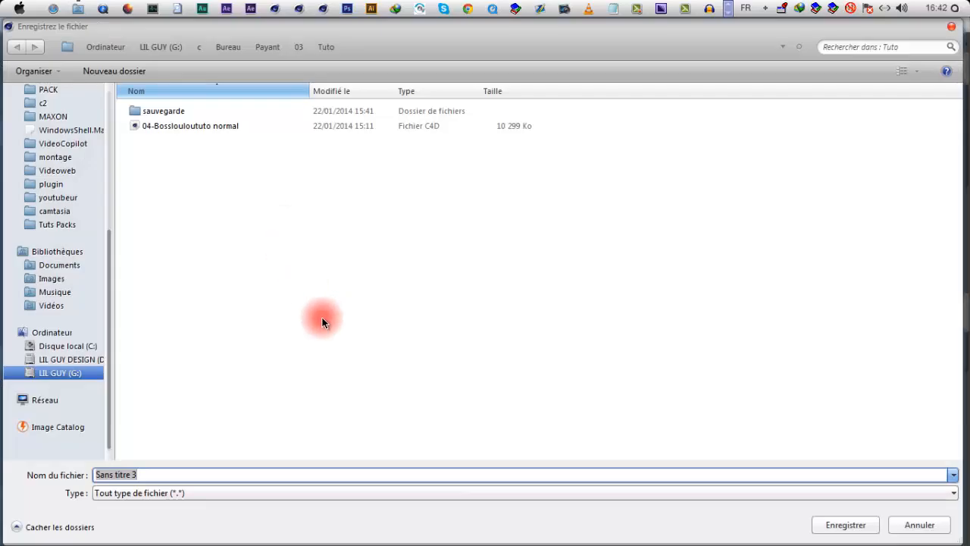
left_click(212, 126)
left_click(225, 468)
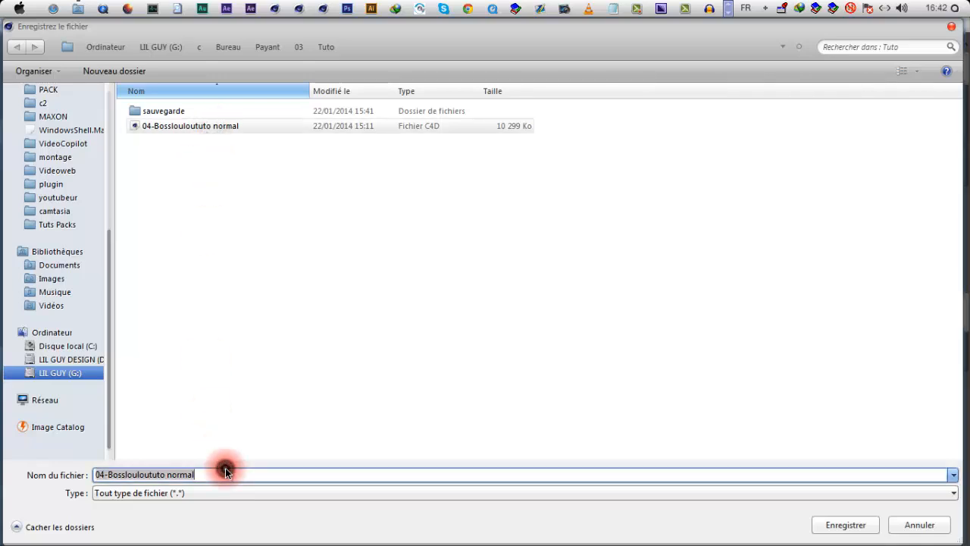
left_click(227, 470)
type("2")
key("Return")
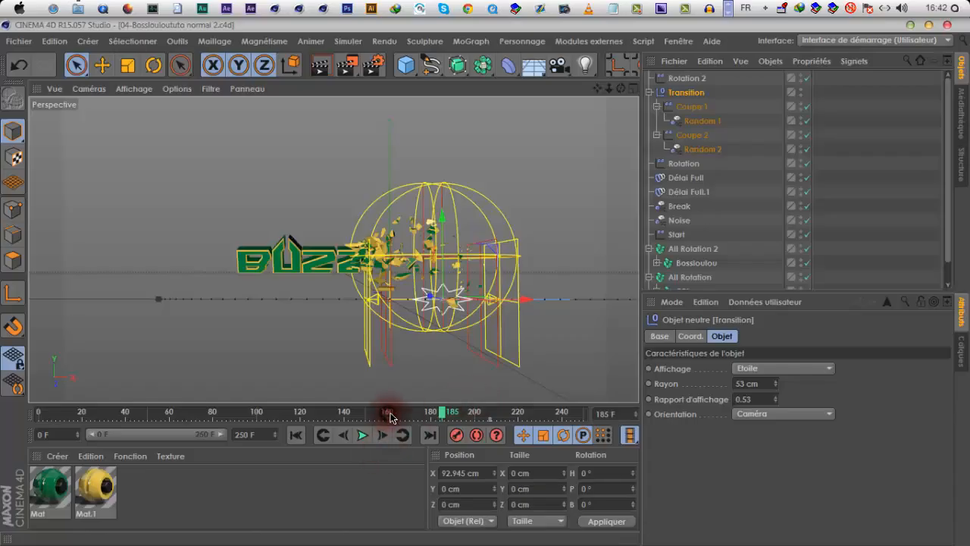
- Check the transition at frames 160 and 240 and preview the whole animation
left_click(390, 416)
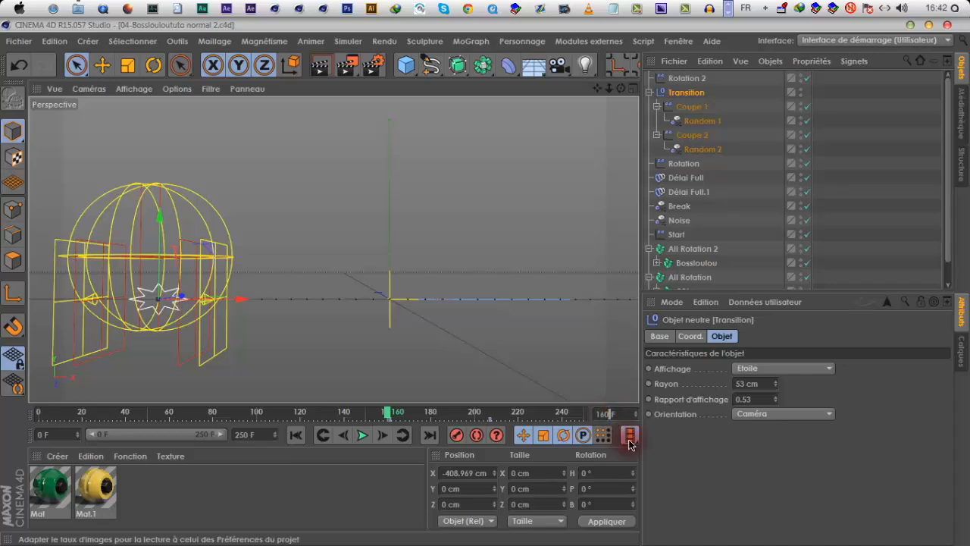
type("240")
key("Return")
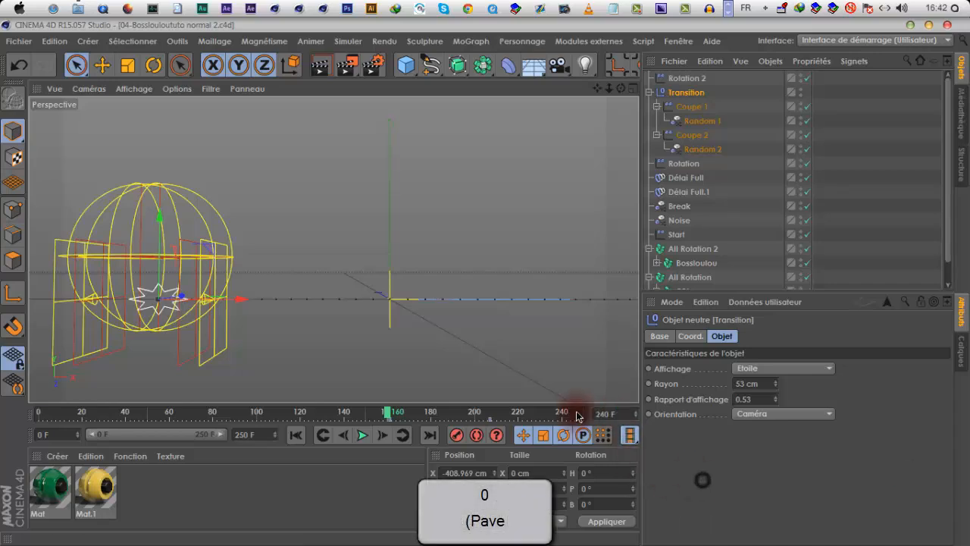
left_click(578, 416)
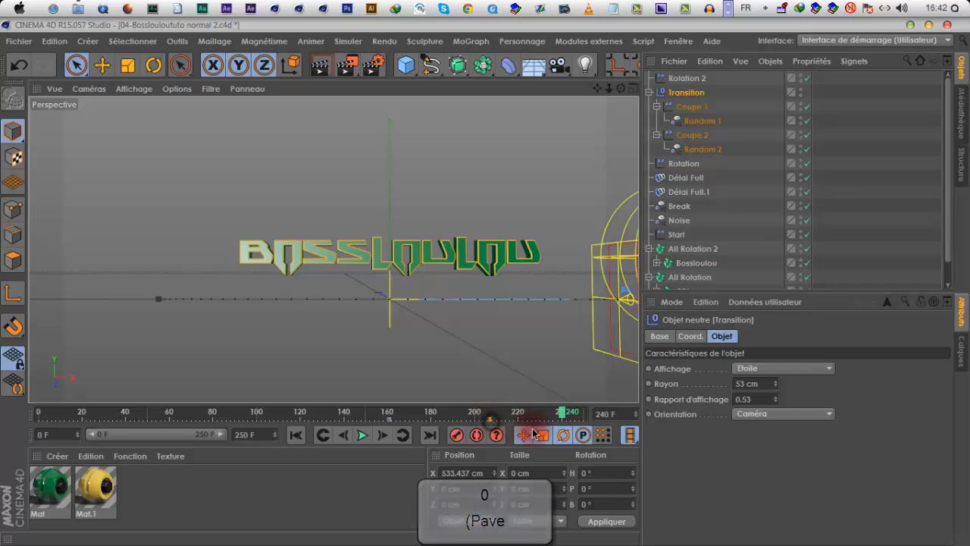
left_click(364, 434)
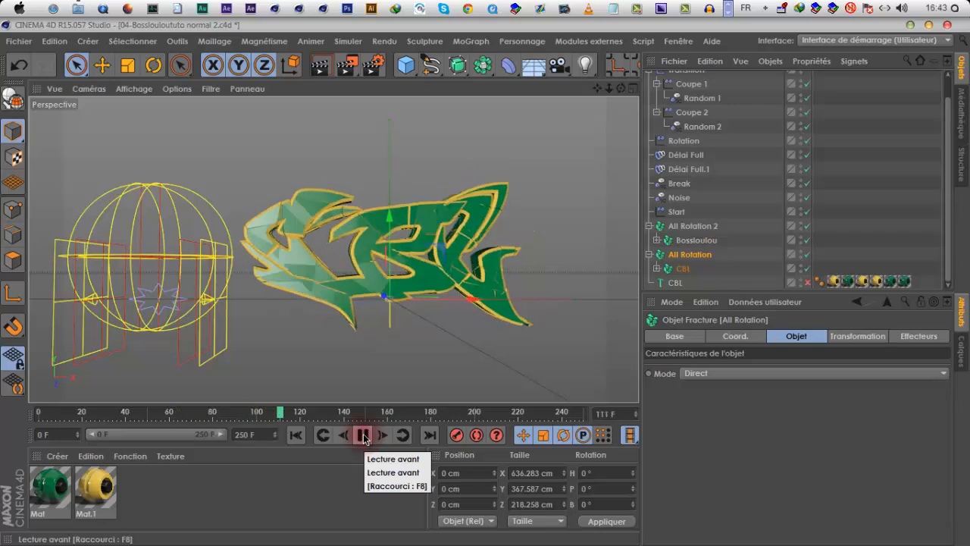
left_click(363, 436)
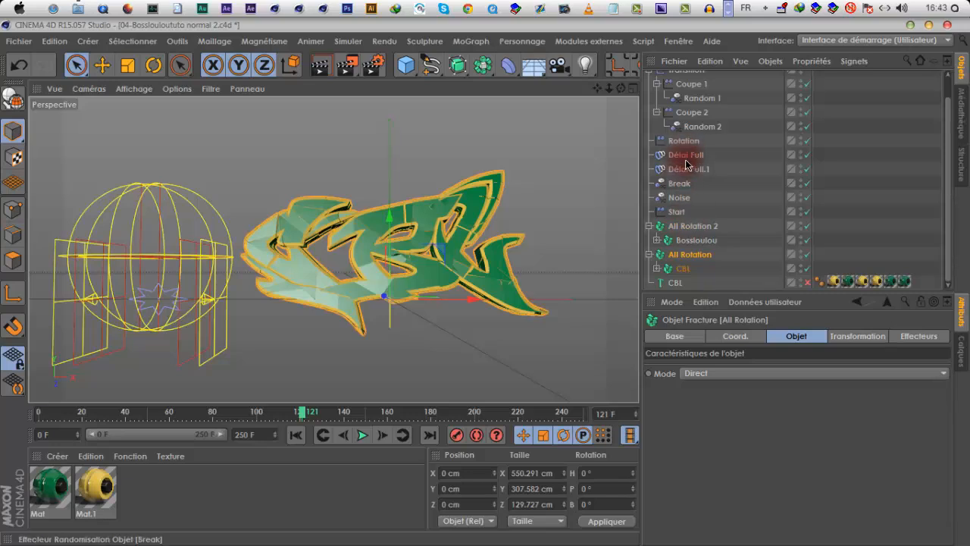
- Move the Transition null's first keyframe to about frame 121 and its last to about frame 200, and preview the timing
scroll(688, 179, "up", 1)
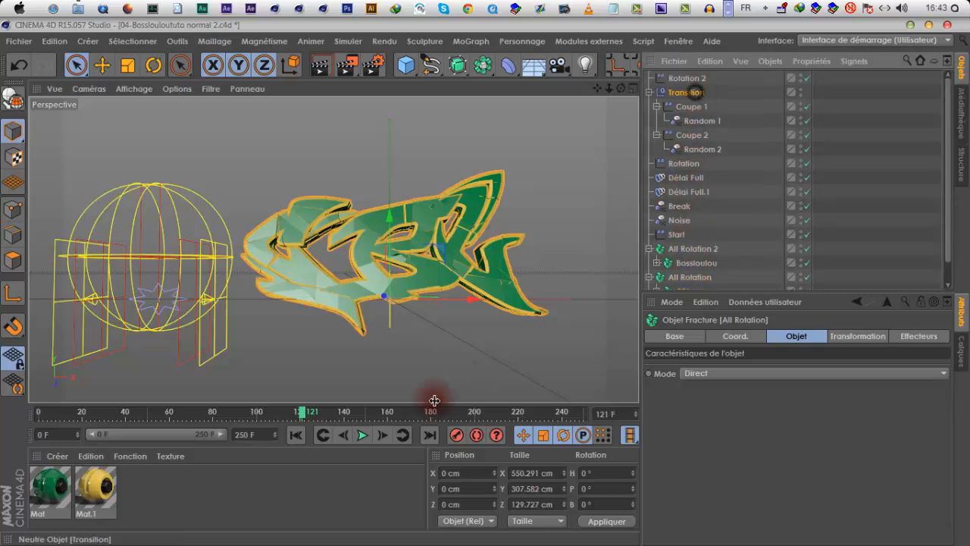
left_click(514, 419)
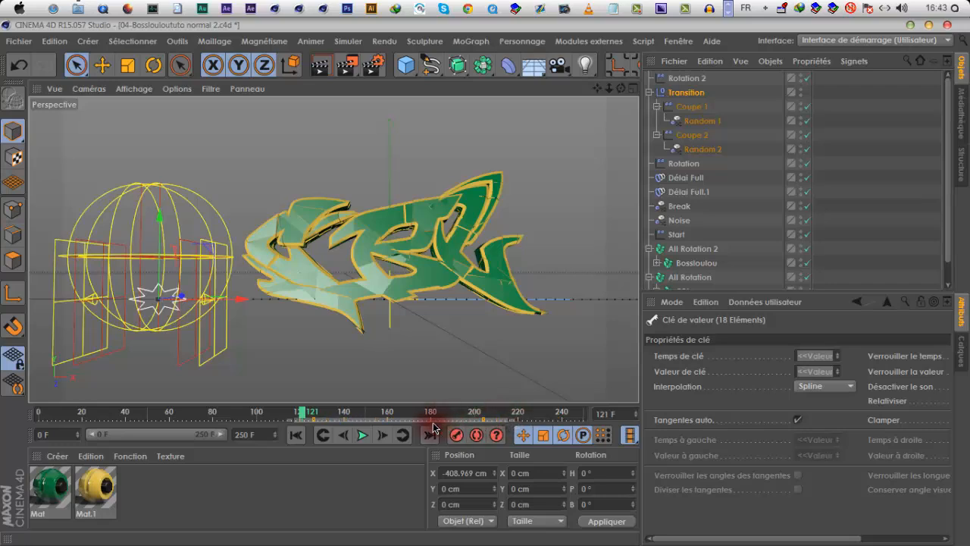
left_click(364, 438)
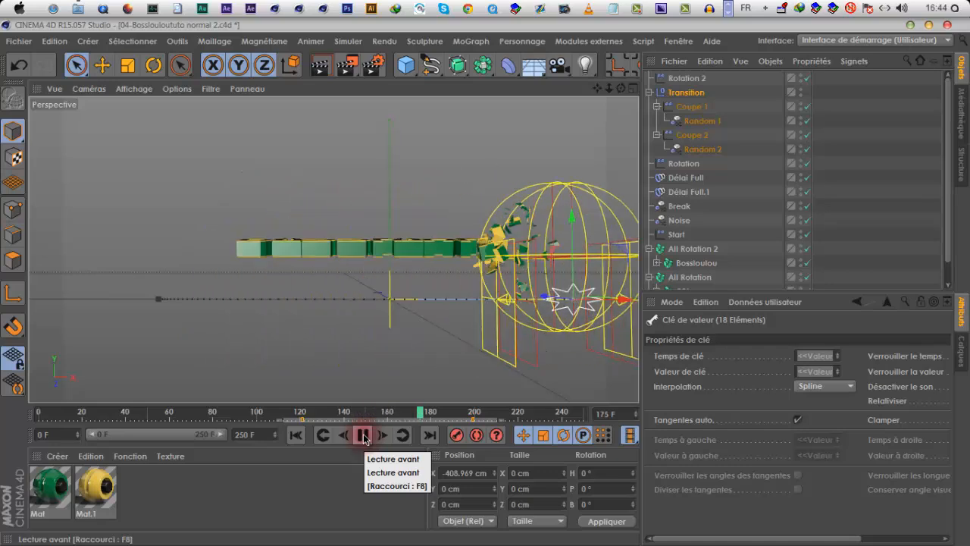
left_click(364, 437)
left_click_drag(311, 414, 357, 418)
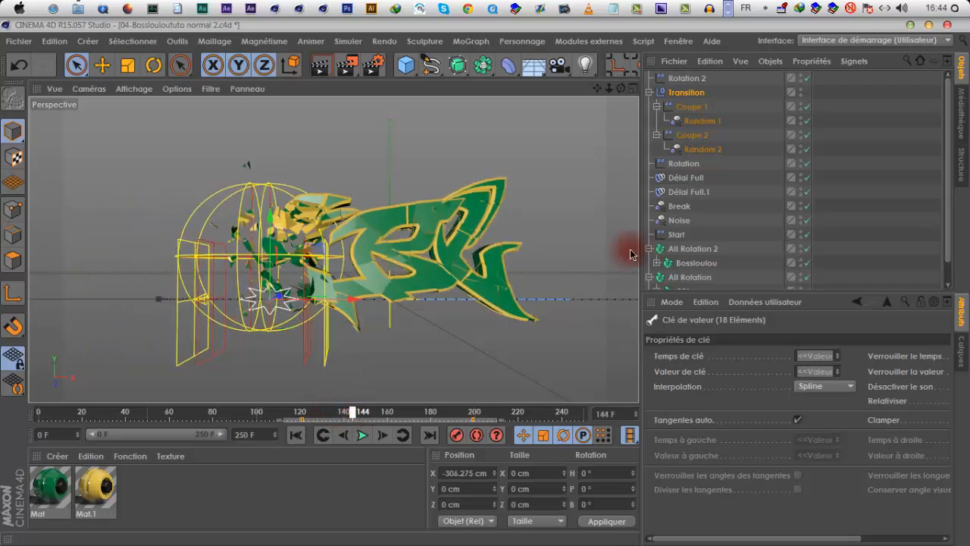
- Move the Rotation 2 effector's 100 % intensity key to frame 144 and its 0 % key to frame 176, and preview the animation
left_click(689, 78)
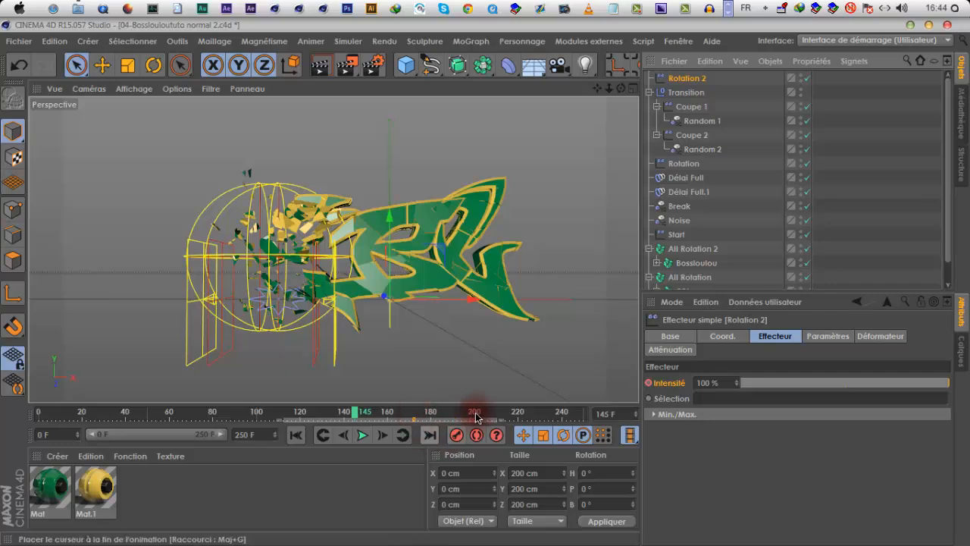
left_click(416, 420)
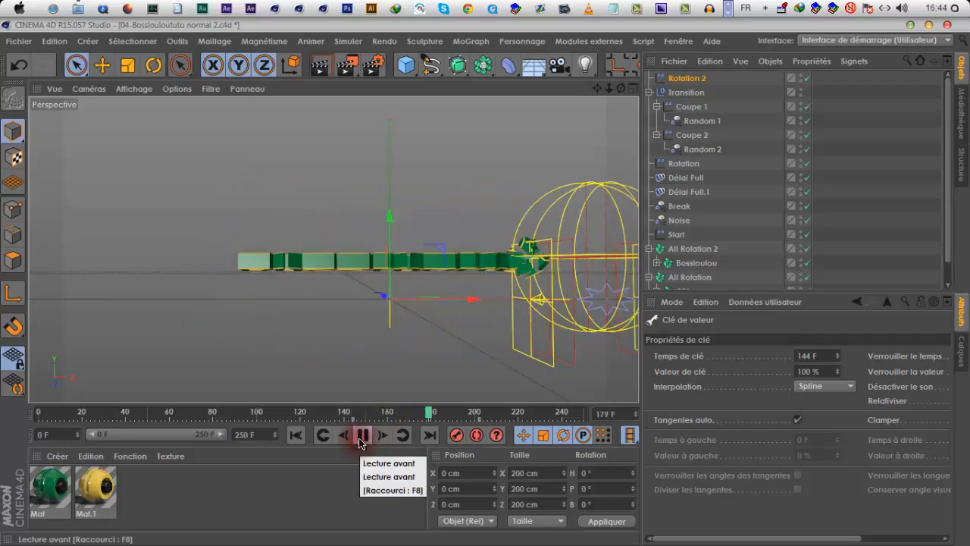
left_click(362, 435)
left_click_drag(446, 415, 422, 419)
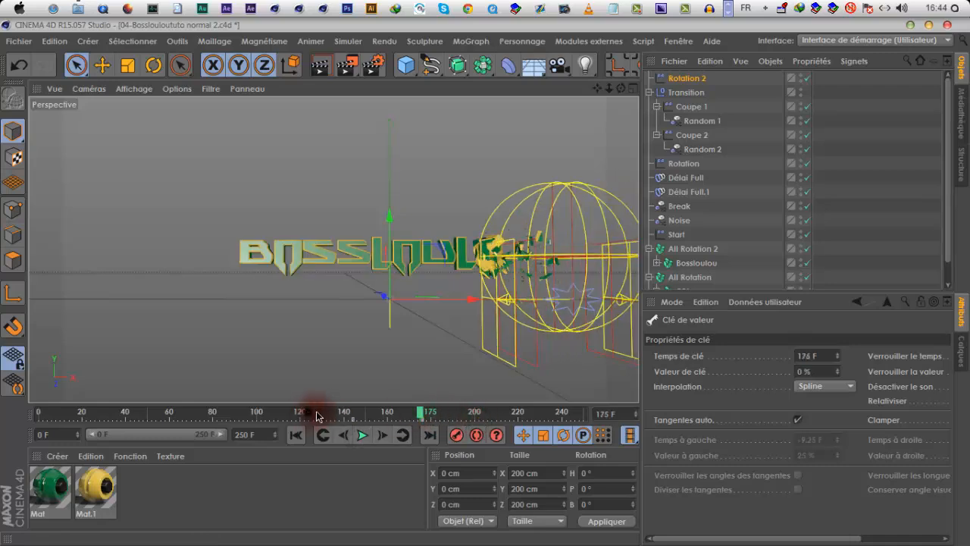
left_click(316, 416)
left_click(361, 435)
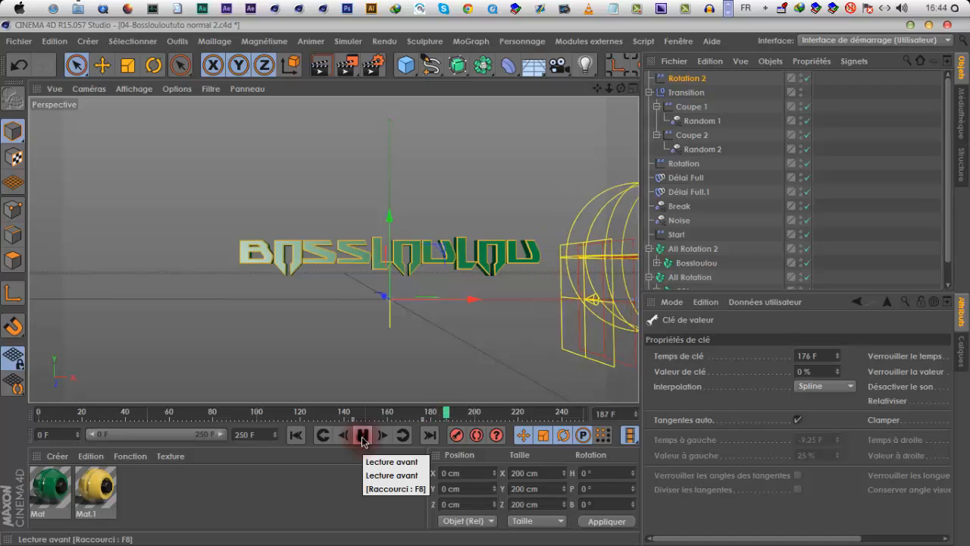
left_click(363, 436)
- Review the shattering transition from a closer, rotated viewing angle, starting at frame 121
left_click_drag(476, 286, 489, 281)
left_click_drag(609, 91, 361, 417)
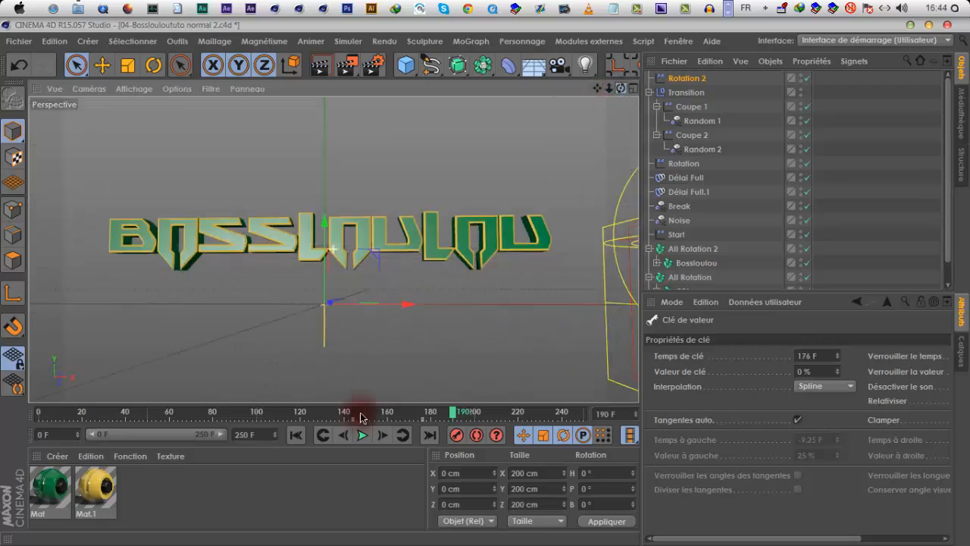
left_click(302, 413)
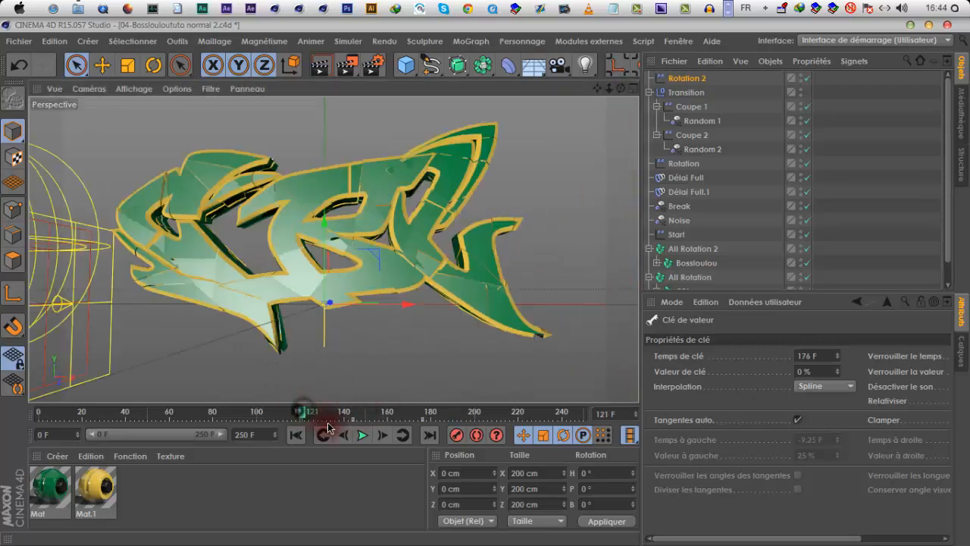
left_click(366, 441)
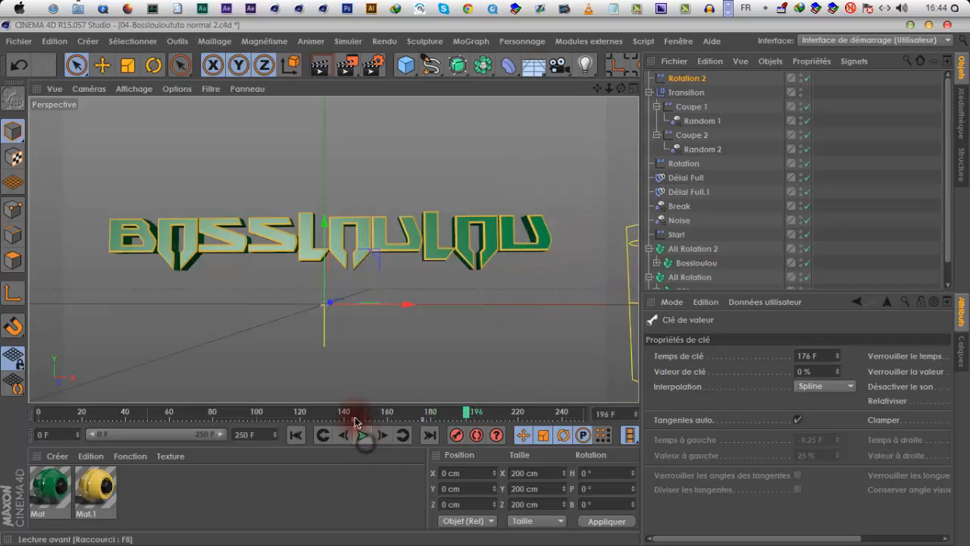
left_click_drag(334, 413, 468, 413)
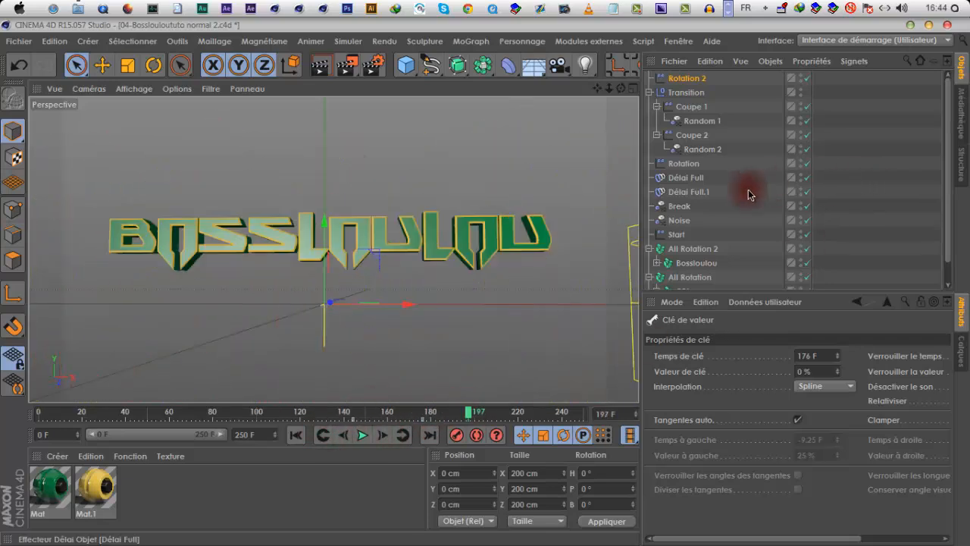
- Open the effector list of the CBL Fracture object inside All Rotation
scroll(701, 277, "down", 1)
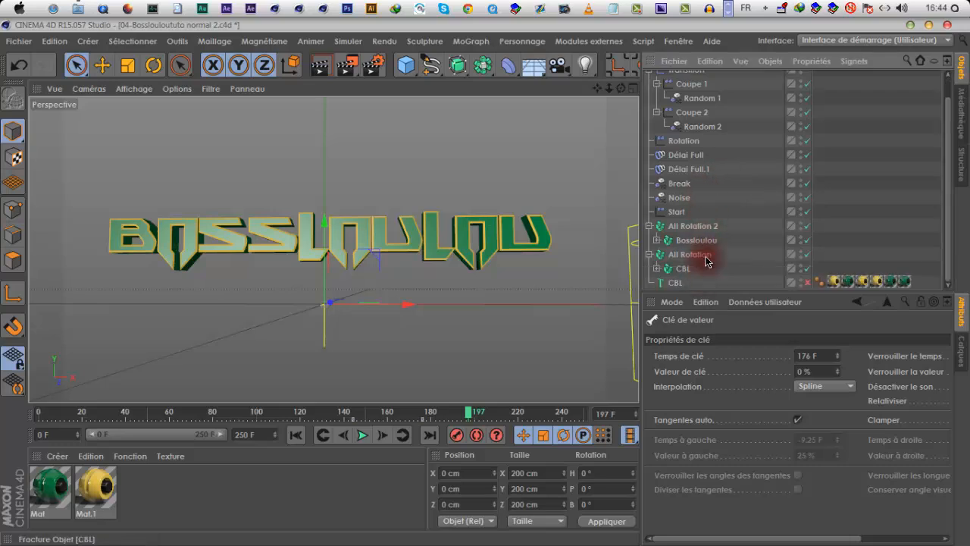
left_click(669, 269)
left_click(913, 338)
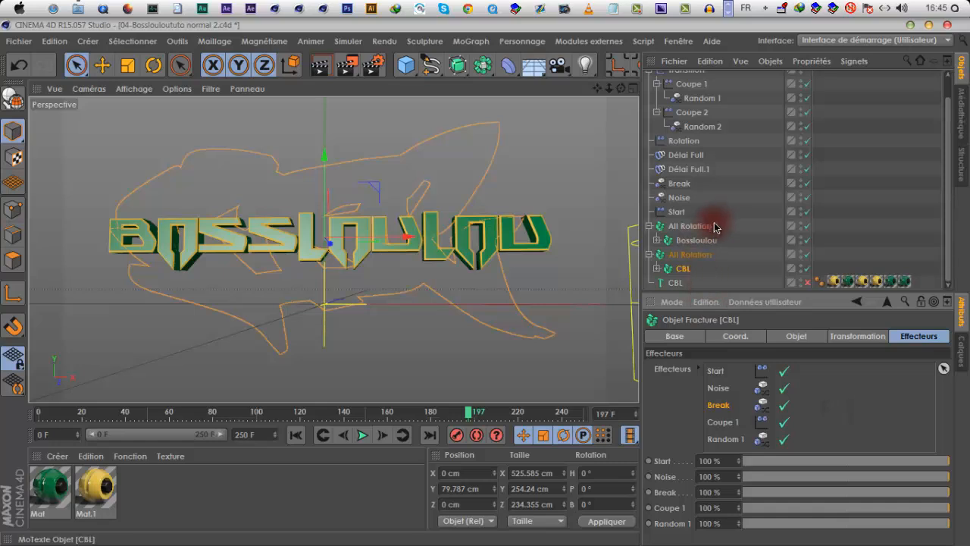
scroll(730, 221, "up", 1)
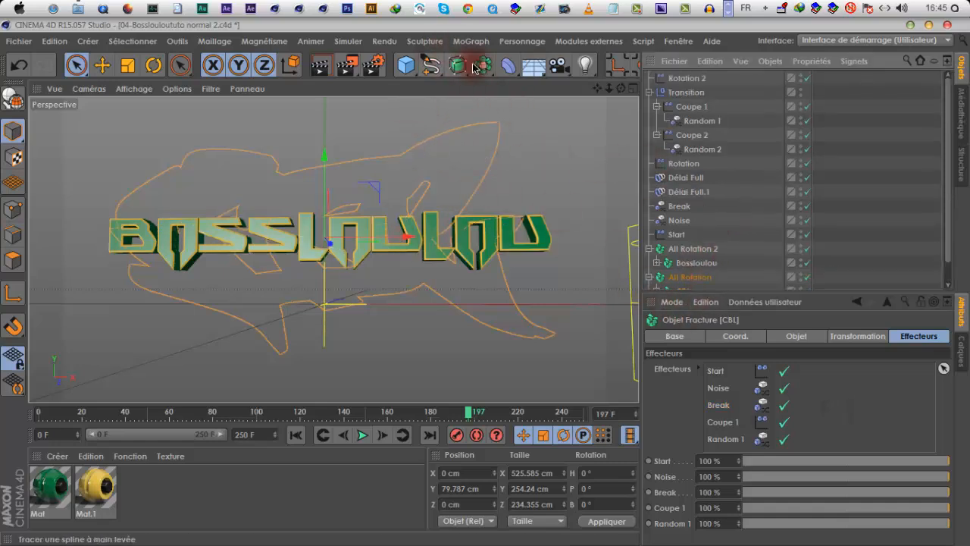
scroll(720, 275, "down", 1)
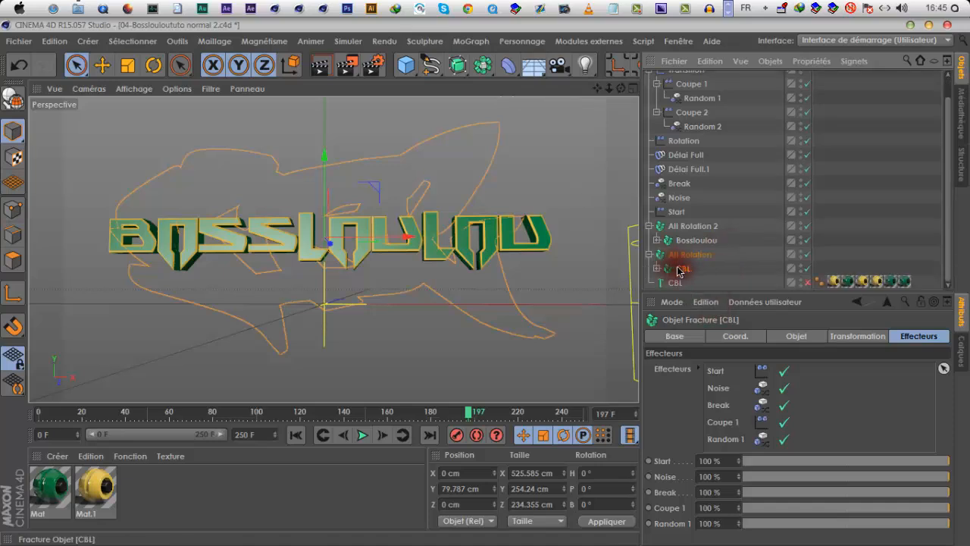
- Add a MoGraph Delay effector to the scene and rename it Délai
left_click(471, 41)
mouse_move(487, 64)
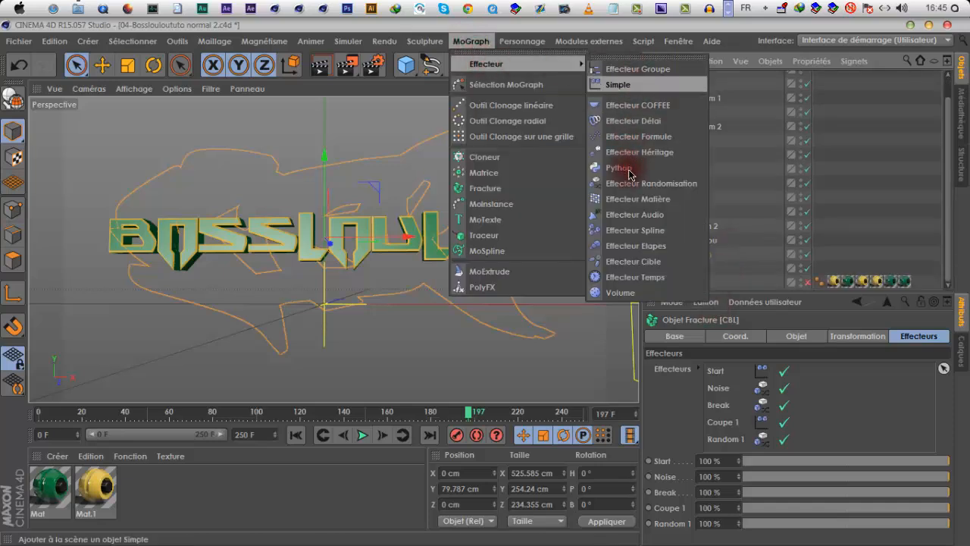
left_click(640, 122)
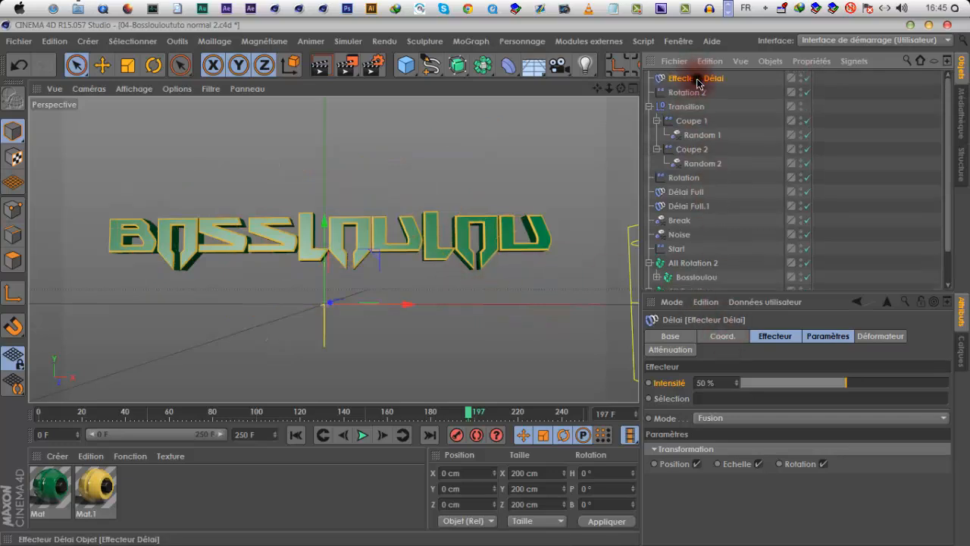
double_click(698, 79)
key("Delete")
left_click(727, 93)
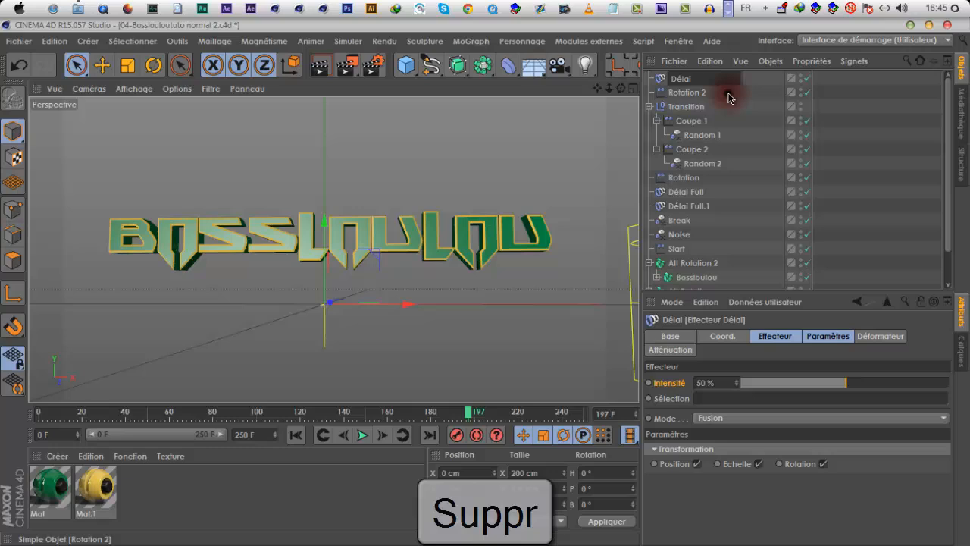
- Set the Délai effector's intensity to 80 % and open the effector list of the CBL Fracture object
left_click(908, 383)
left_click(824, 417)
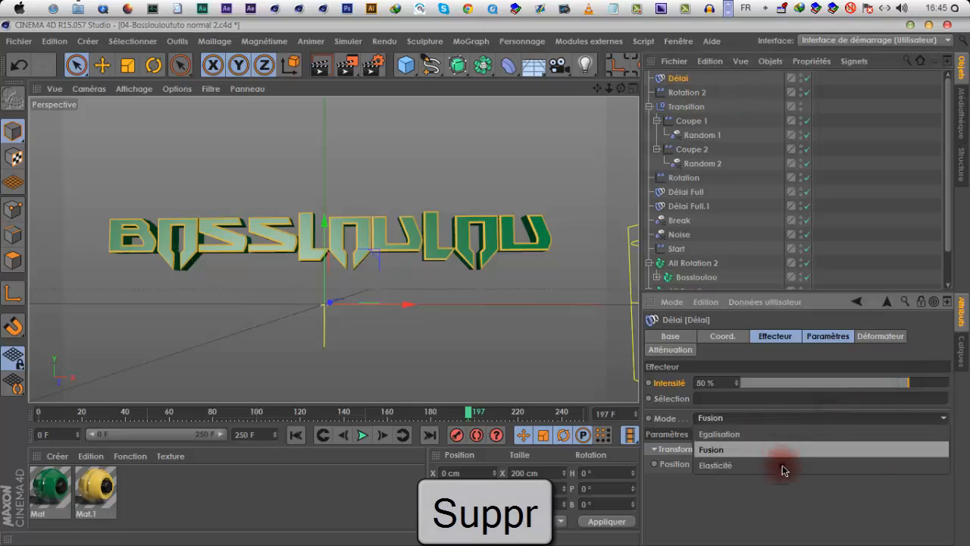
left_click(692, 277)
scroll(682, 272, "down", 1)
left_click(684, 269)
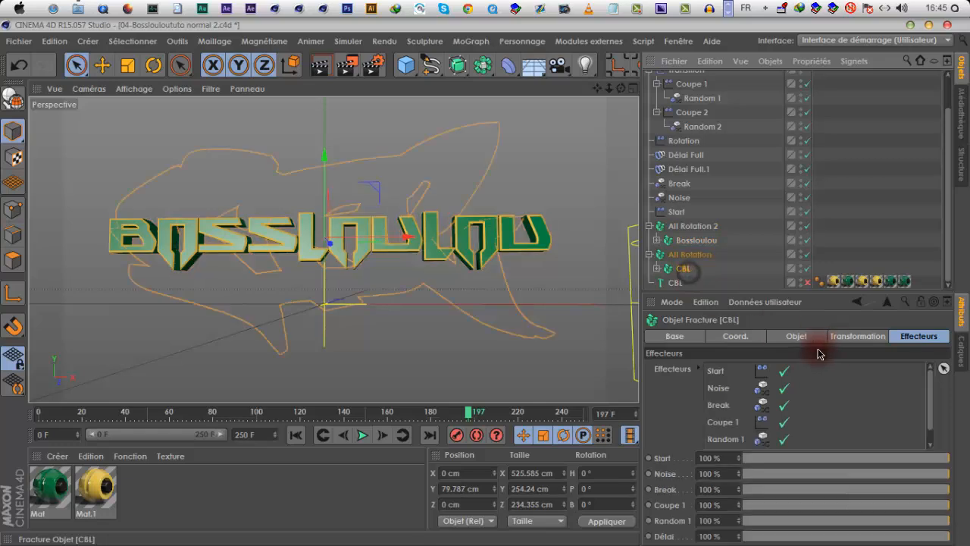
- Add the Délai effector to the effector list of the Bossloulou Fracture object inside All Rotation 2
scroll(707, 139, "up", 1)
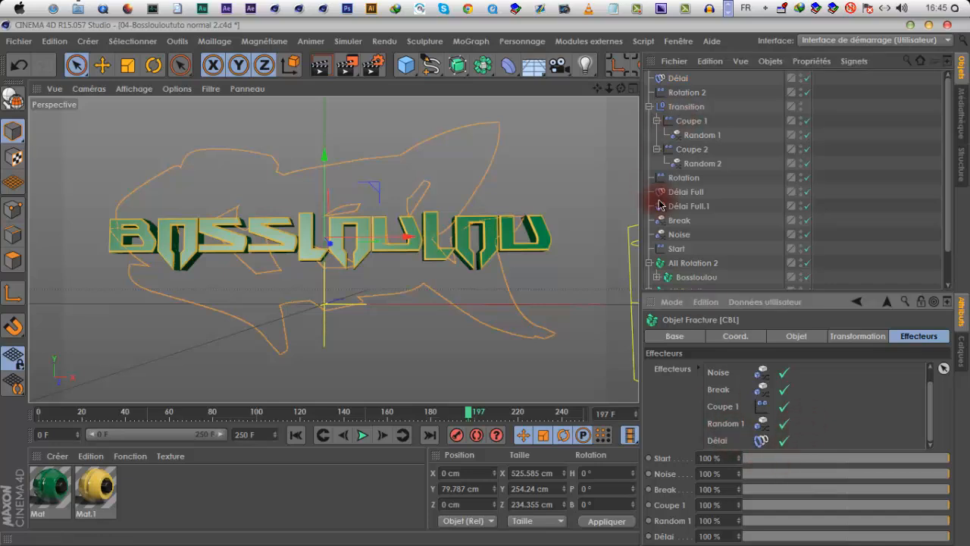
scroll(682, 285, "down", 1)
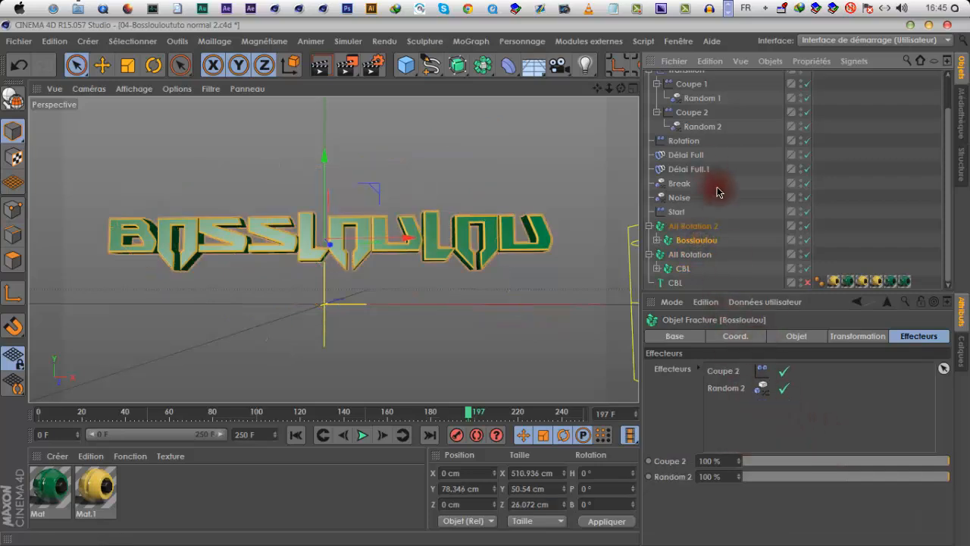
scroll(688, 97, "up", 1)
left_click_drag(729, 415, 729, 414)
left_click(687, 276)
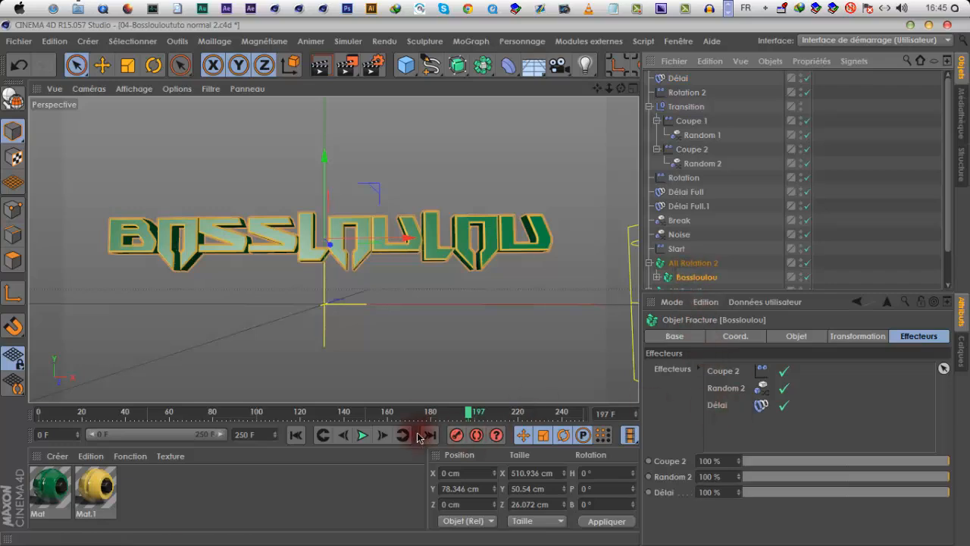
- Play the transition and try the Délai effector's strength on Bossloulou at 66 %
left_click(389, 409)
left_click(362, 434)
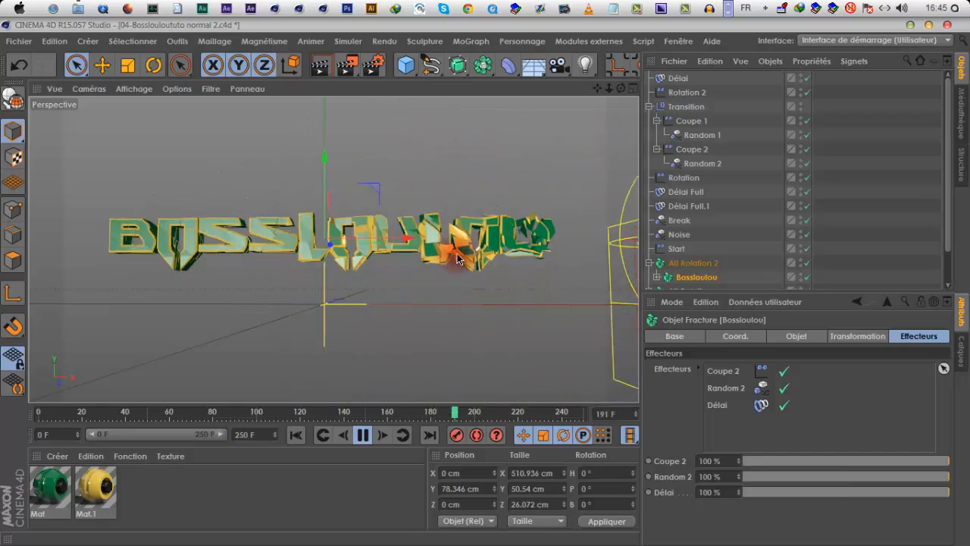
left_click(880, 492)
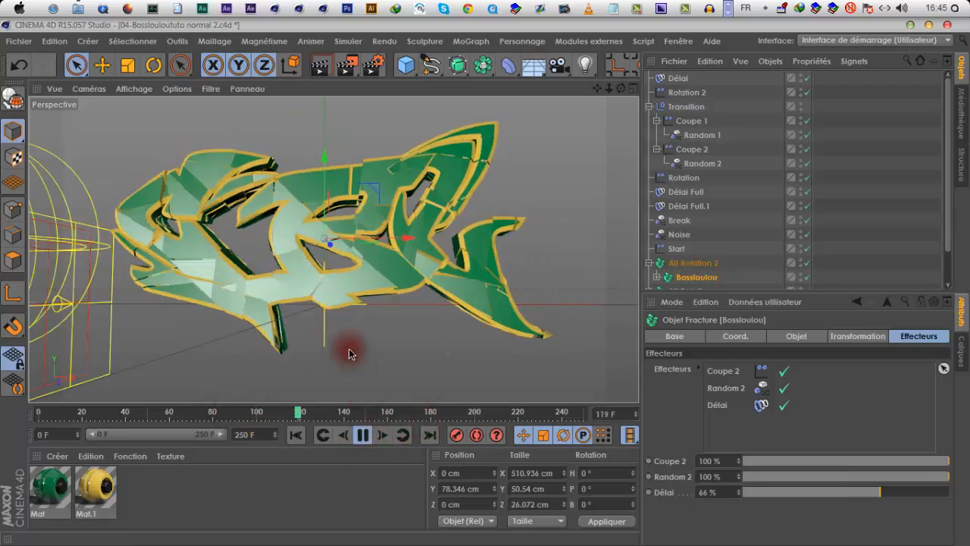
left_click(296, 435)
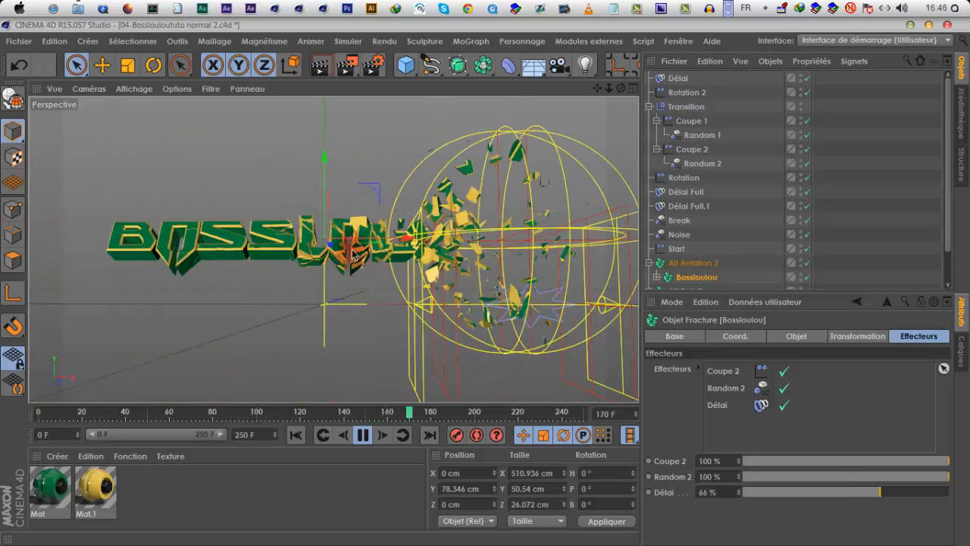
- Try the Délai strength on Bossloulou at 82 % while replaying from about frame 120, and return it to 100 %
left_click(911, 492)
left_click(301, 416)
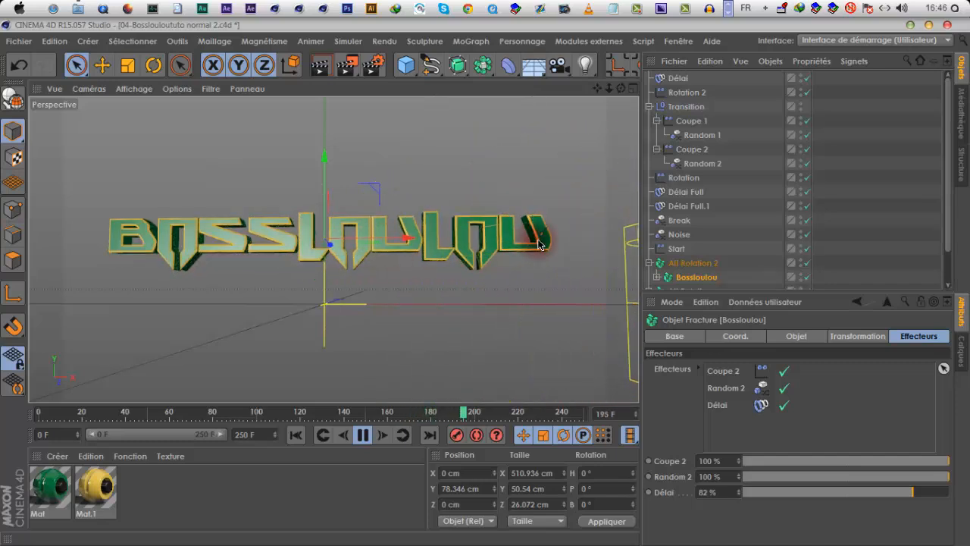
left_click(360, 436)
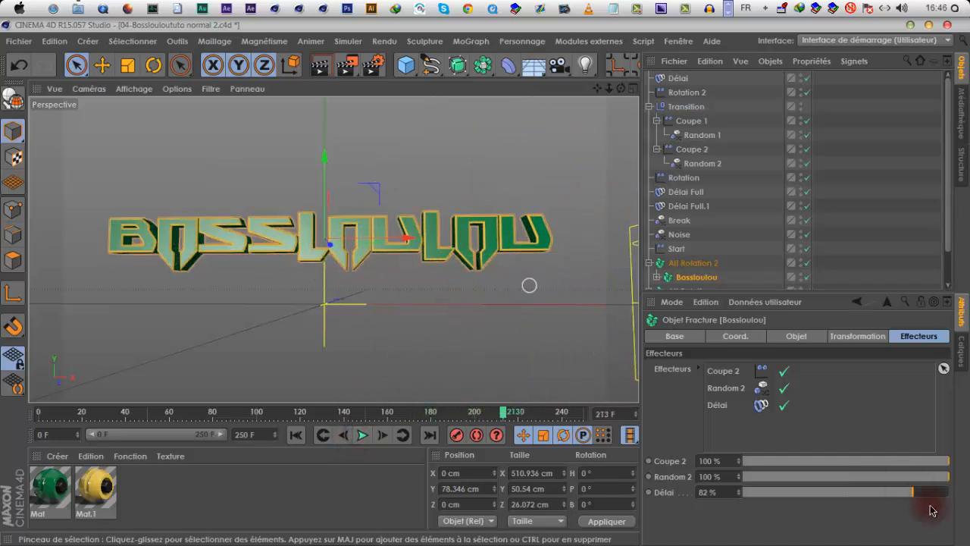
left_click_drag(921, 497, 956, 497)
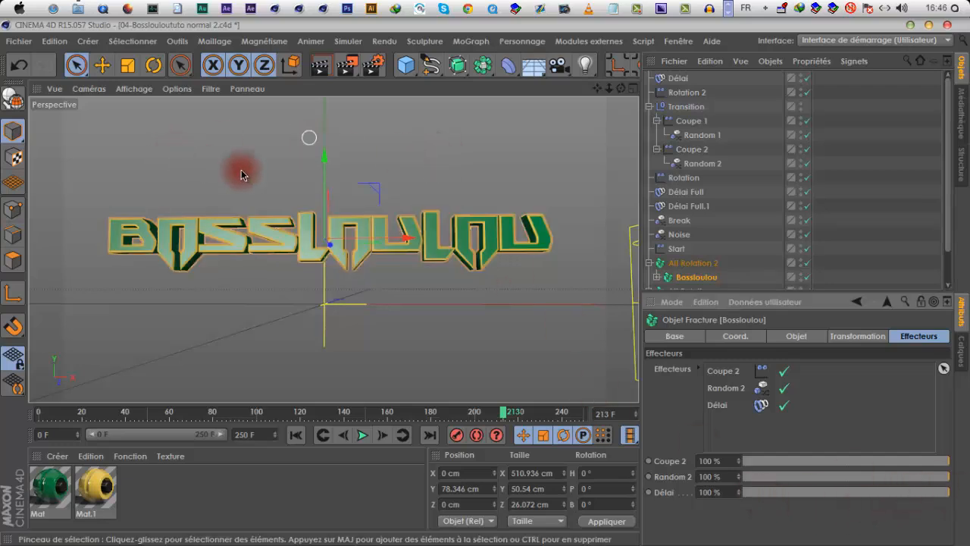
- Render the Bossloulou lettering in the viewport from a rotated, closer viewing angle
right_click_drag(171, 151, 607, 107, "alt")
left_click_drag(623, 89, 486, 282)
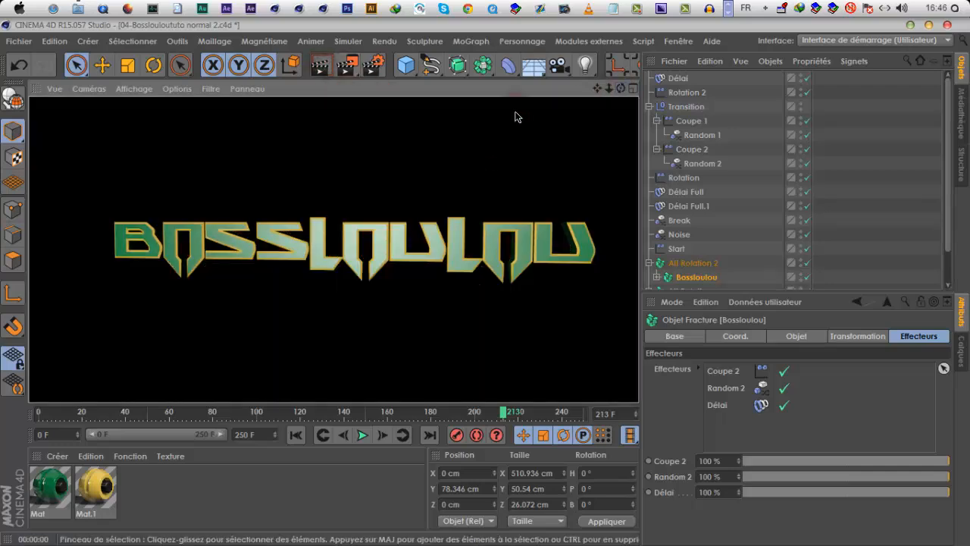